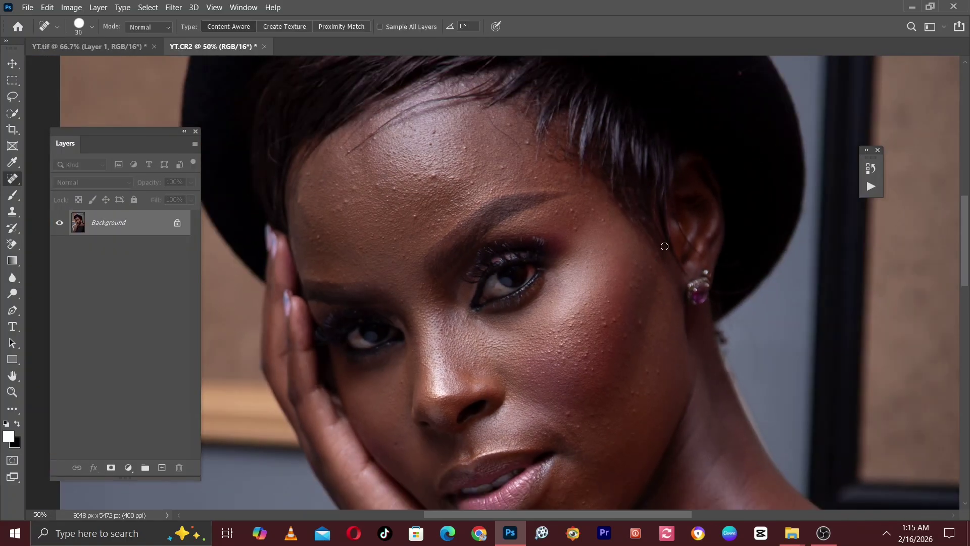
Step: Select the Spot Healing Brush tool and duplicate the Background layer
scroll(619, 395, "down", 3)
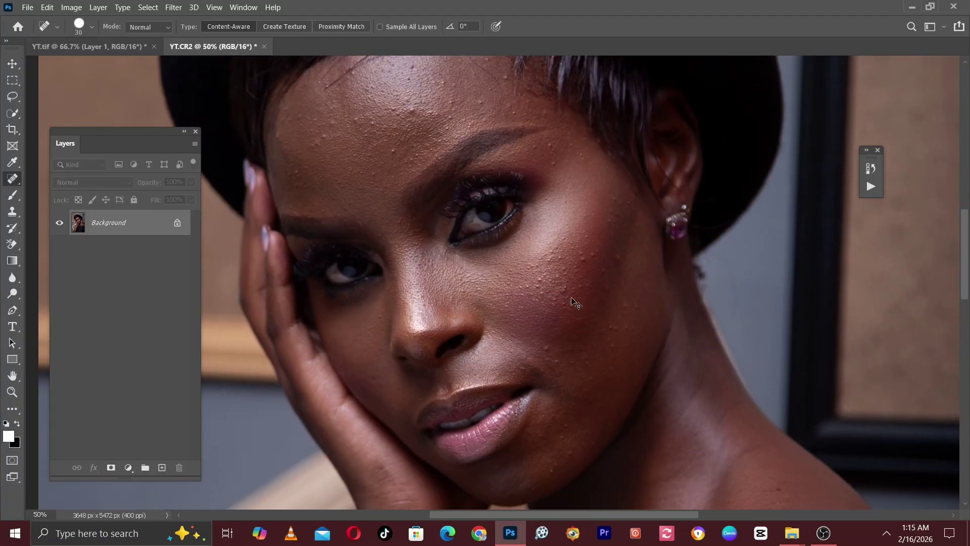
key("ctrl+plus")
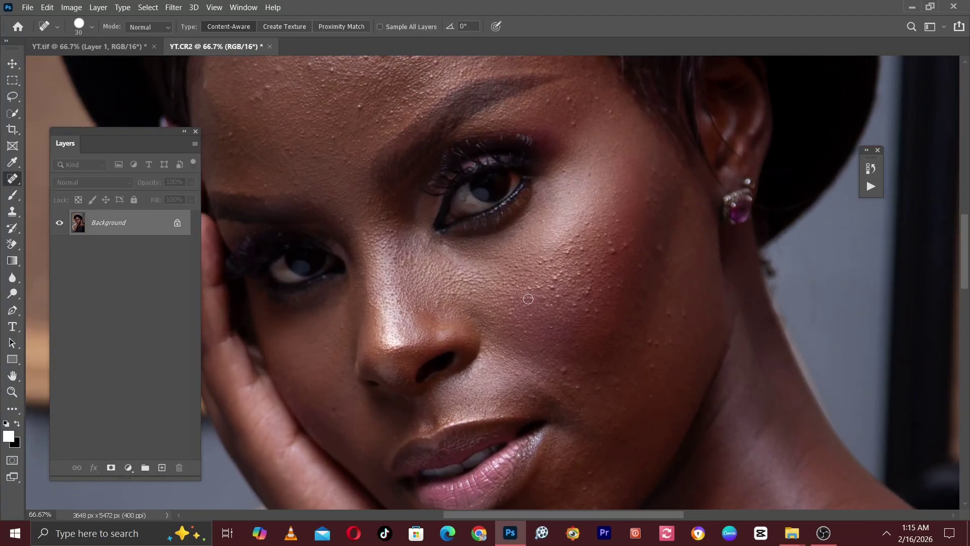
left_click_drag(530, 349, 533, 306)
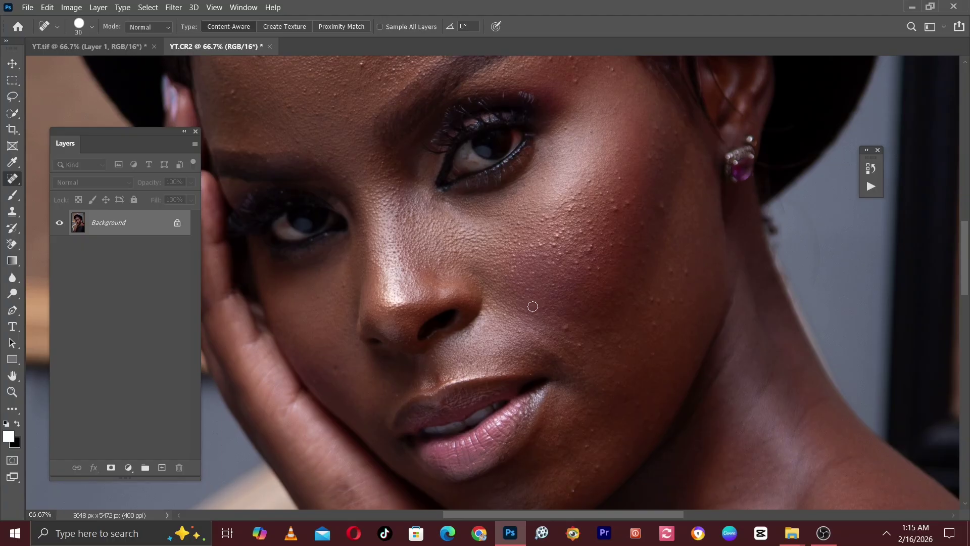
right_click(10, 179)
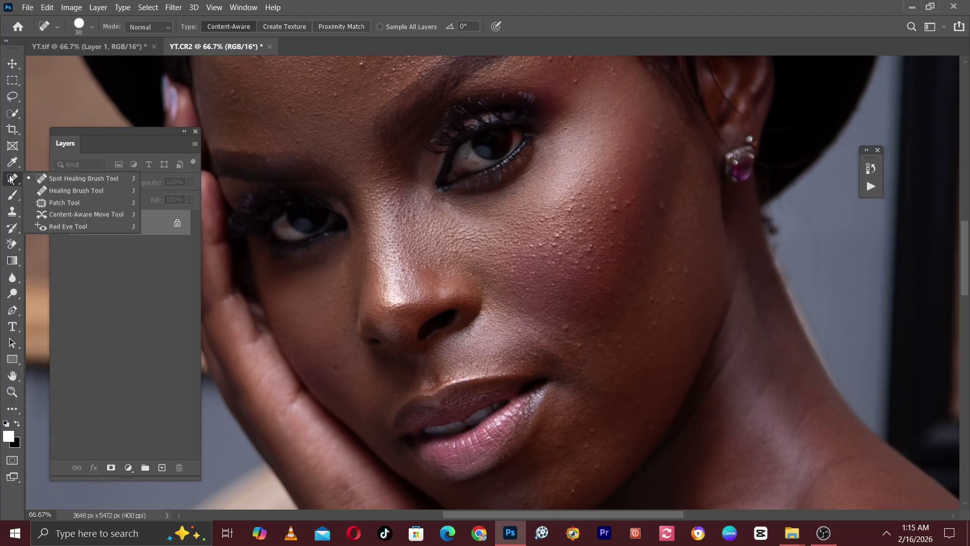
left_click(61, 180)
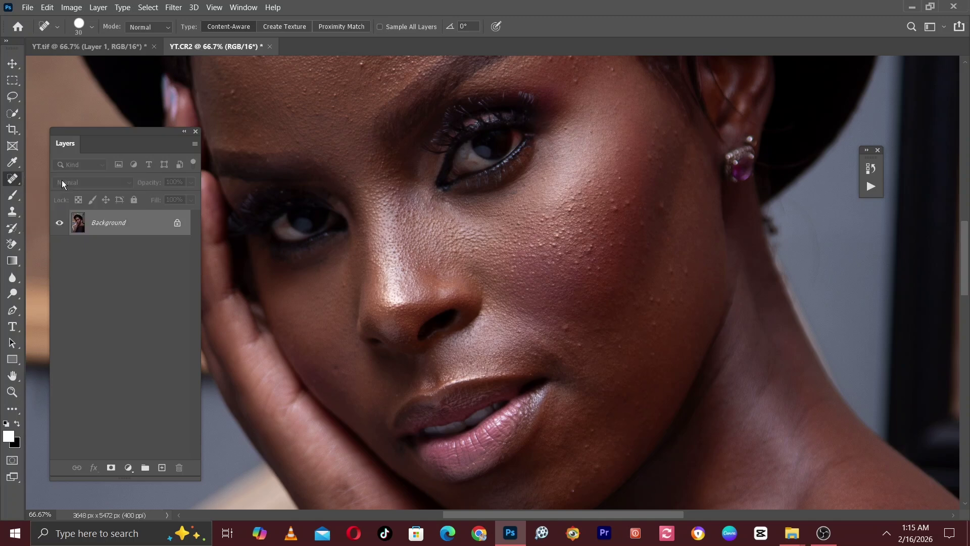
left_click_drag(106, 221, 162, 471)
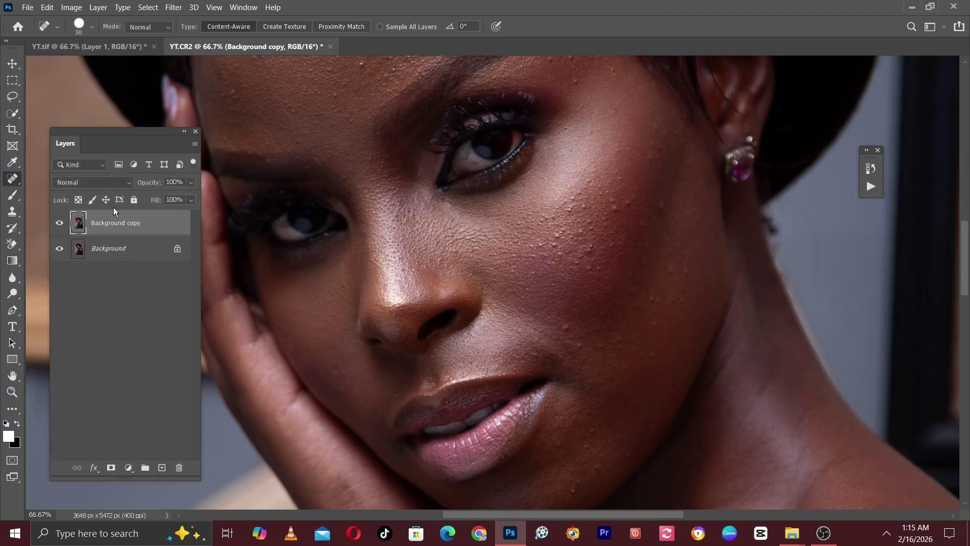
Step: Heal the scattered bumps on the lower cheek, between the mouth corner and the jawline, on the copied layer
left_click_drag(478, 257, 402, 279)
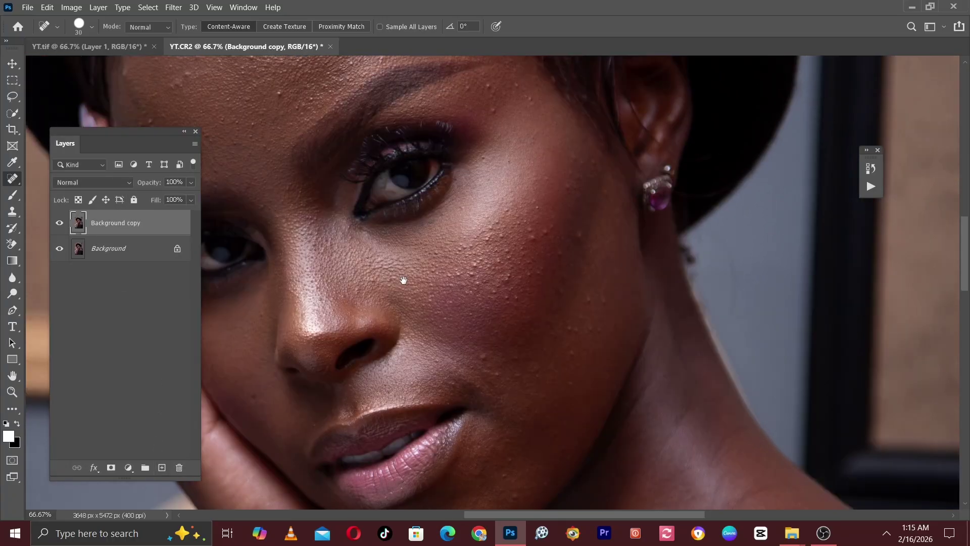
scroll(411, 273, "up", 2)
scroll(436, 245, "down", 1)
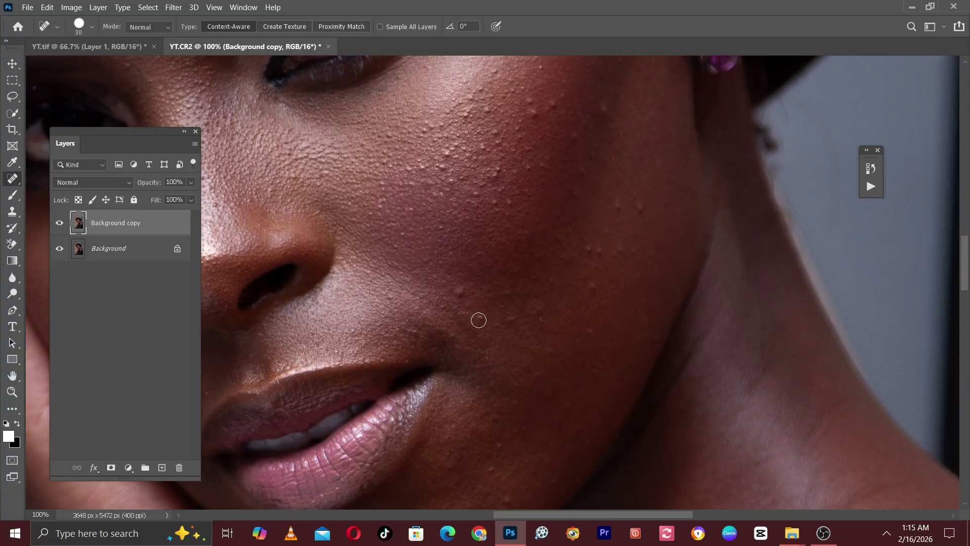
key("bracketright")
left_click(589, 289)
mouse_move(585, 250)
left_mouse_down()
mouse_move(615, 244)
mouse_move(603, 271)
mouse_move(609, 222)
left_mouse_up()
left_click(617, 205)
left_click(643, 208)
left_click(637, 250)
left_click(626, 247)
Step: Heal the bumps on the reddish outer part of the cheek with a 35 px brush
key("bracketright")
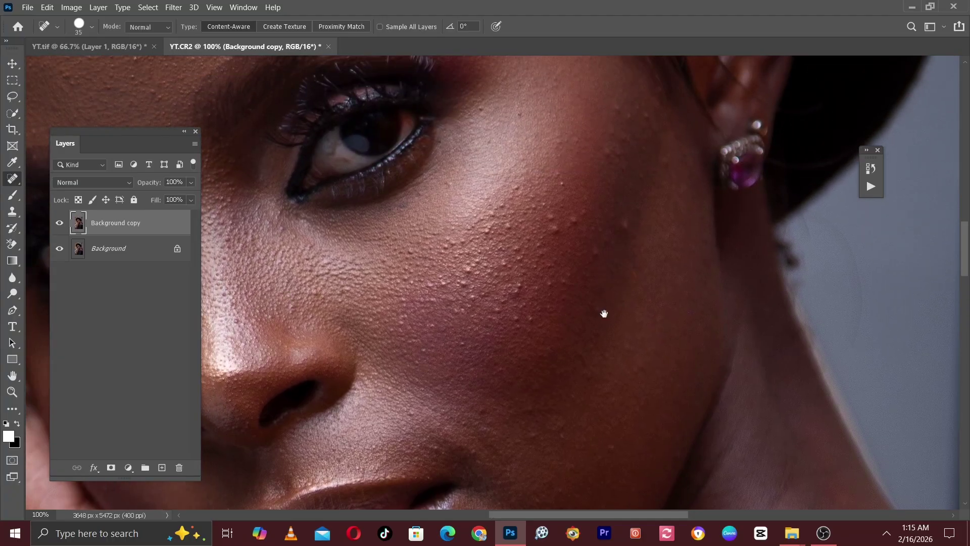
left_click_drag(610, 258, 611, 248)
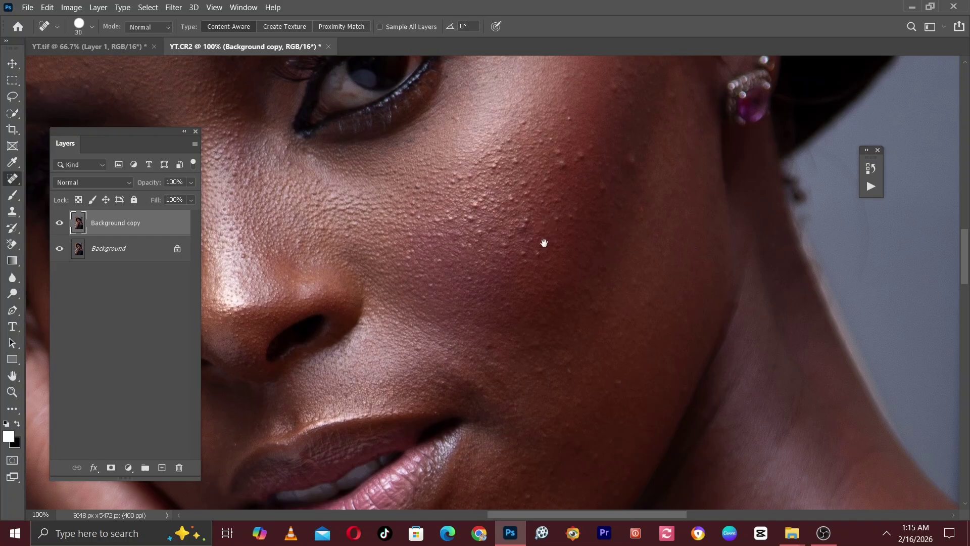
left_click_drag(544, 243, 553, 261)
left_click(538, 274)
key("bracketright")
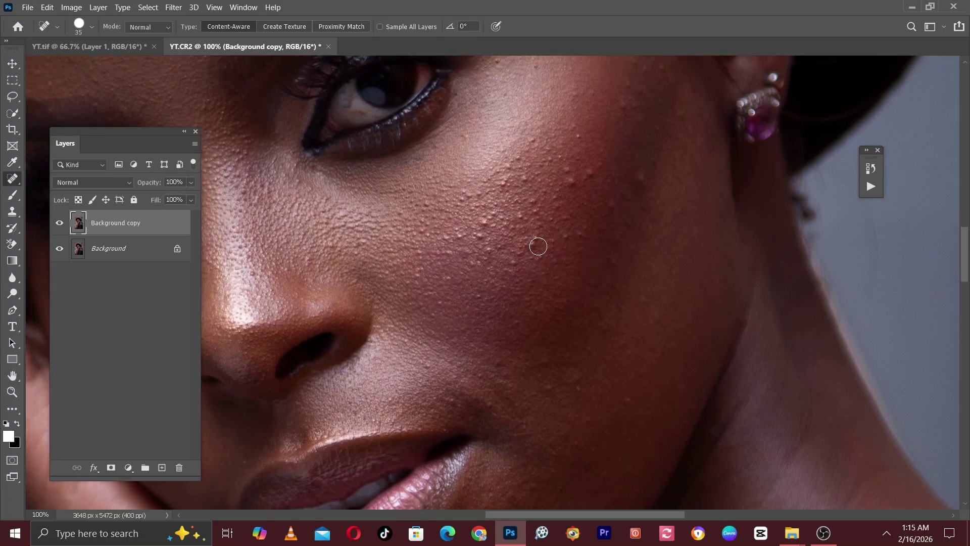
left_click(536, 242)
left_click(587, 173)
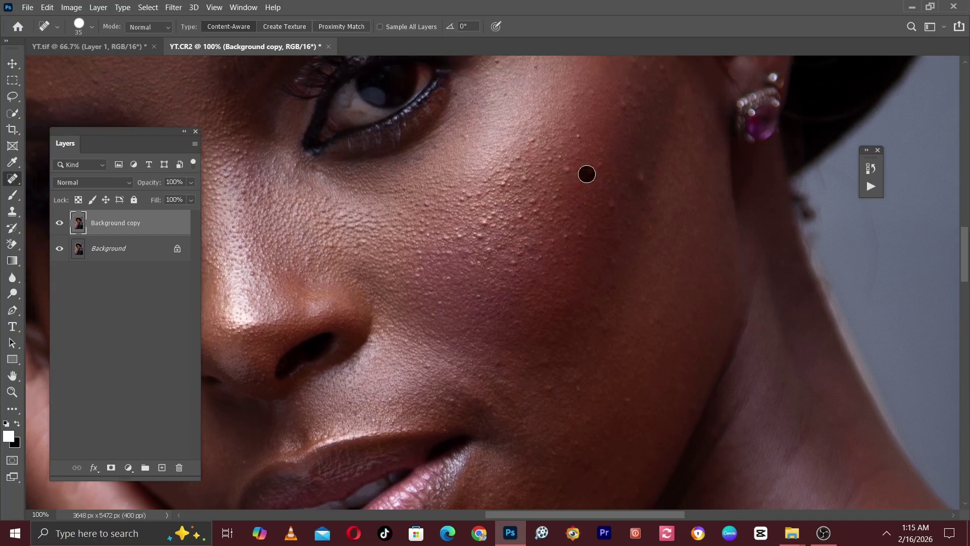
left_click(570, 167)
left_click(645, 177)
left_click(615, 200)
Step: Heal the smaller bumps in the middle of the cheek with a 30 px brush
key("bracketleft")
left_click(515, 262)
left_click(484, 221)
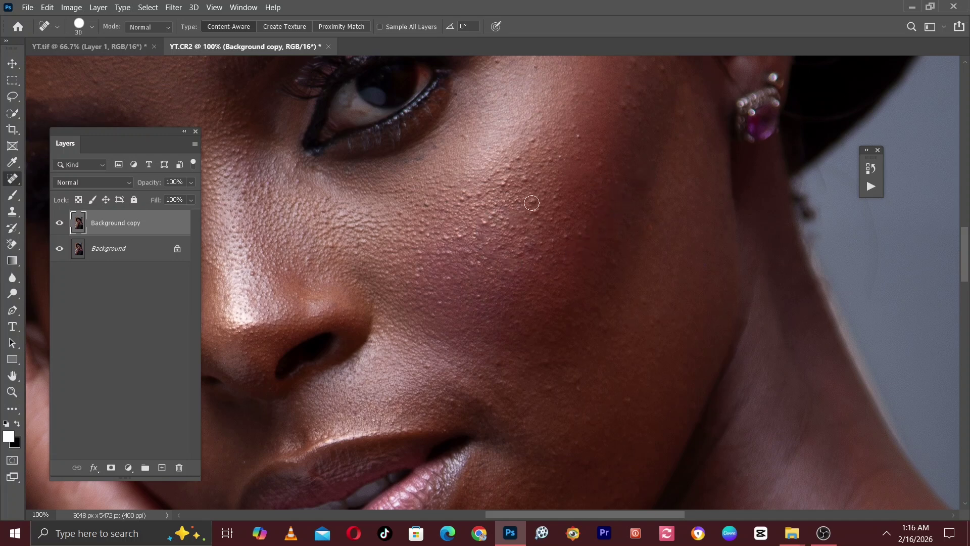
left_click(538, 213)
left_click(610, 257)
Step: Heal the fine bumps on the cheek highlight below the eye, reducing the brush to 25 px
left_click_drag(515, 210, 535, 258)
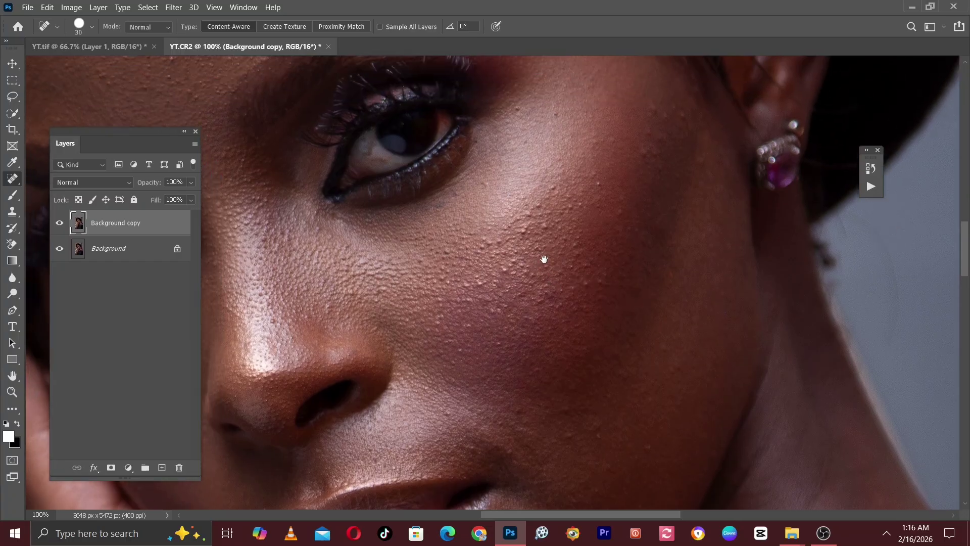
key("bracketright")
left_click(479, 283)
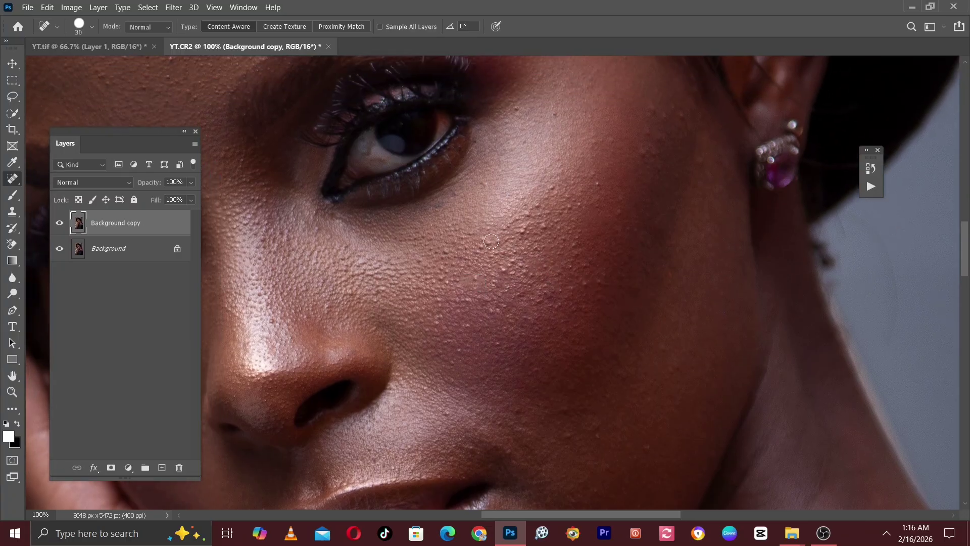
left_click(480, 248)
left_click(501, 236)
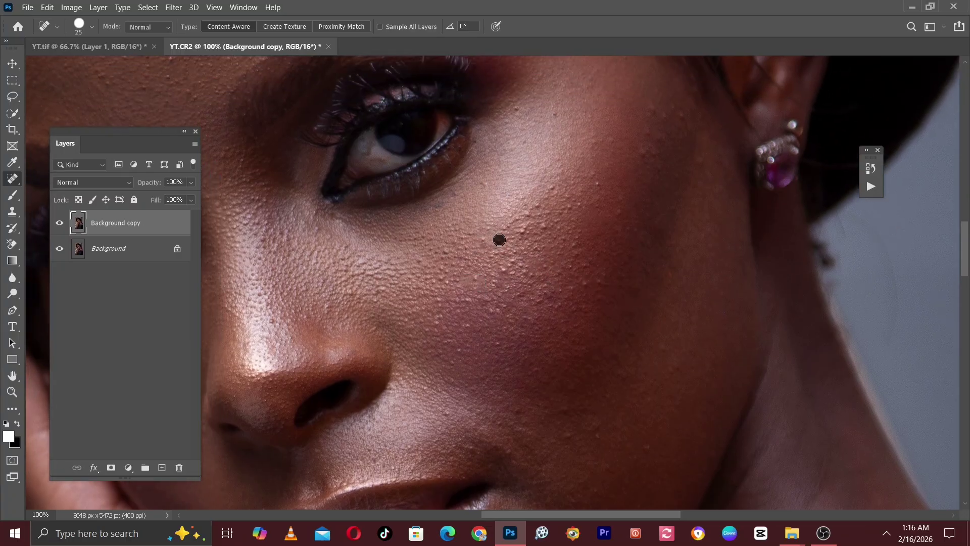
left_click(504, 267)
left_click(523, 232)
left_click(543, 223)
left_click(538, 208)
left_click(551, 188)
Step: Heal the bumps on the side of the face between the eye's outer corner and the earring
left_click_drag(568, 206, 552, 310)
left_click(620, 253)
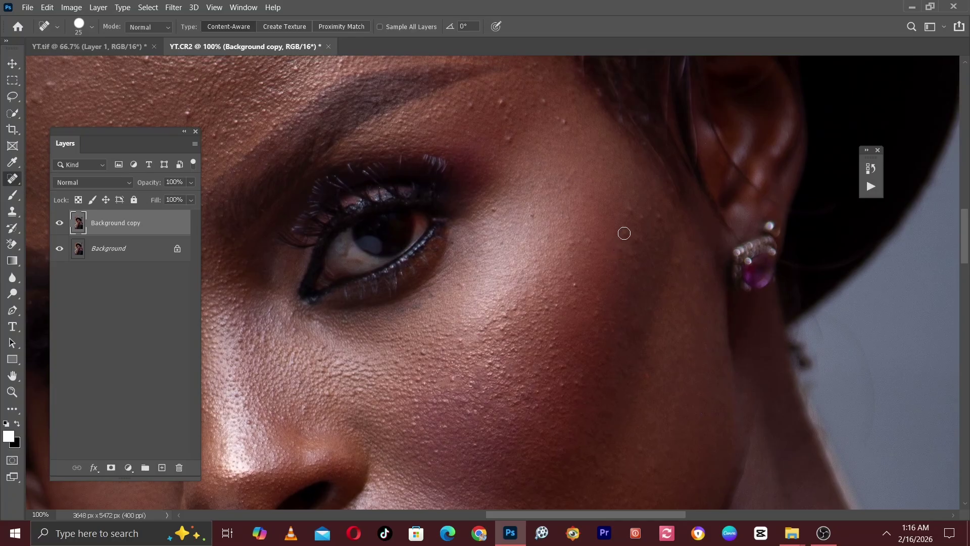
left_click(624, 232)
left_click(649, 218)
left_click(643, 239)
left_click(677, 263)
Step: Heal the bumps around the temple and the outer end of the eyebrow with a 30 px brush
scroll(651, 281, "down", 2)
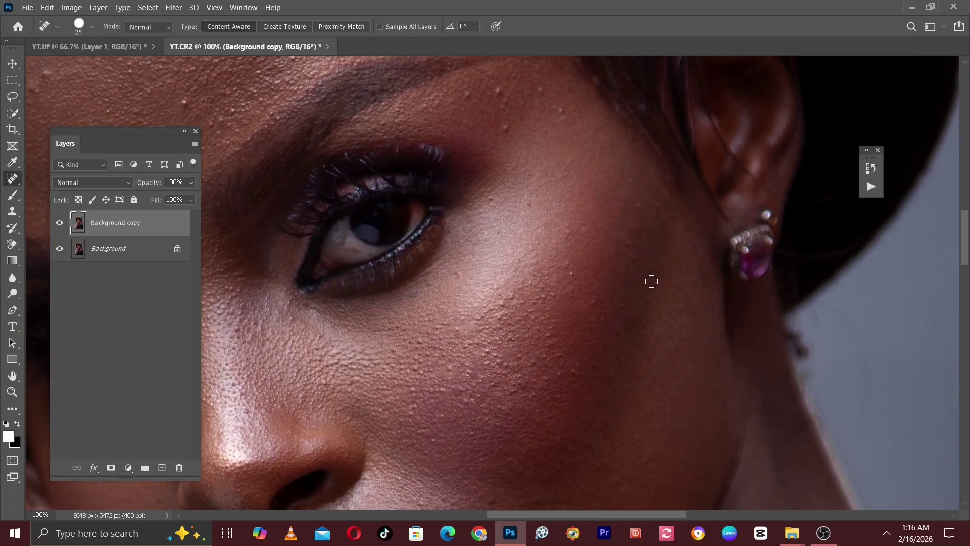
left_click_drag(629, 182, 636, 280)
left_click(558, 273)
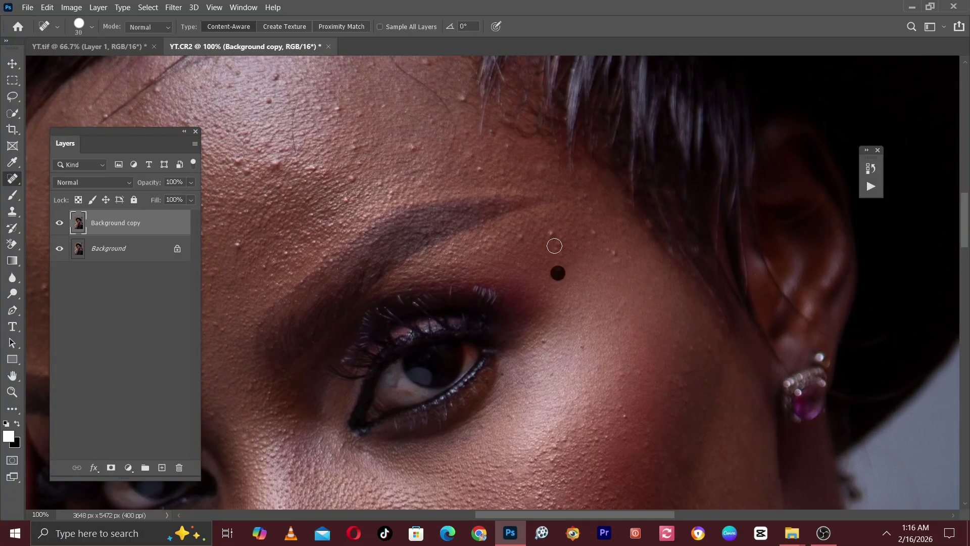
left_click(555, 232)
left_click(525, 236)
left_click(611, 253)
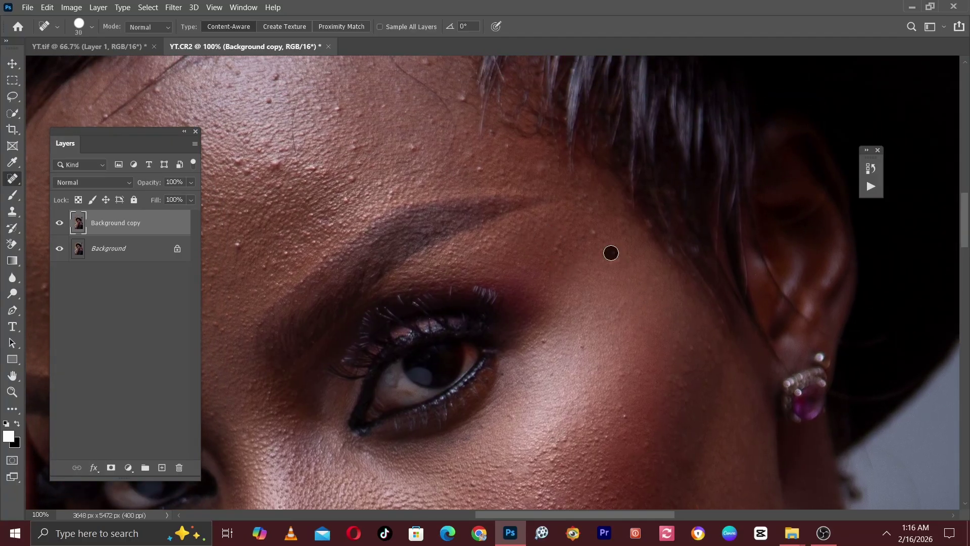
left_click(596, 231)
Step: Heal the bumps on the shaded side of the forehead above the raised fingers with a 35 px brush
mouse_move(524, 206)
left_mouse_down()
mouse_move(591, 228)
mouse_move(658, 213)
left_mouse_up()
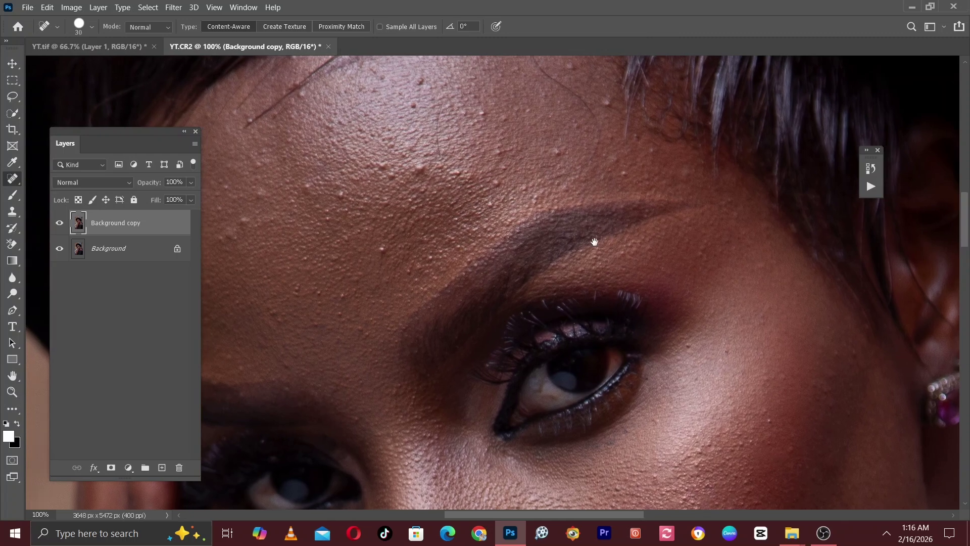
left_click_drag(383, 250, 519, 252)
key("bracketright")
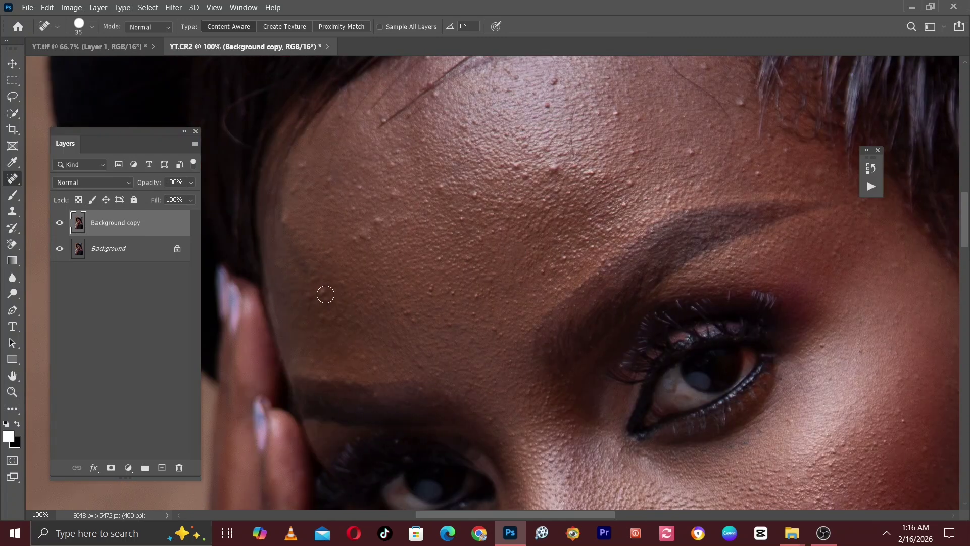
left_click(319, 292)
left_click(307, 294)
left_click(320, 310)
left_click(284, 221)
left_click(306, 165)
left_click(326, 179)
left_click(356, 236)
left_click(361, 238)
Step: Heal the bumps across the middle of the forehead, reducing the brush to 30 px for the smaller ones
scroll(360, 238, "up", 3)
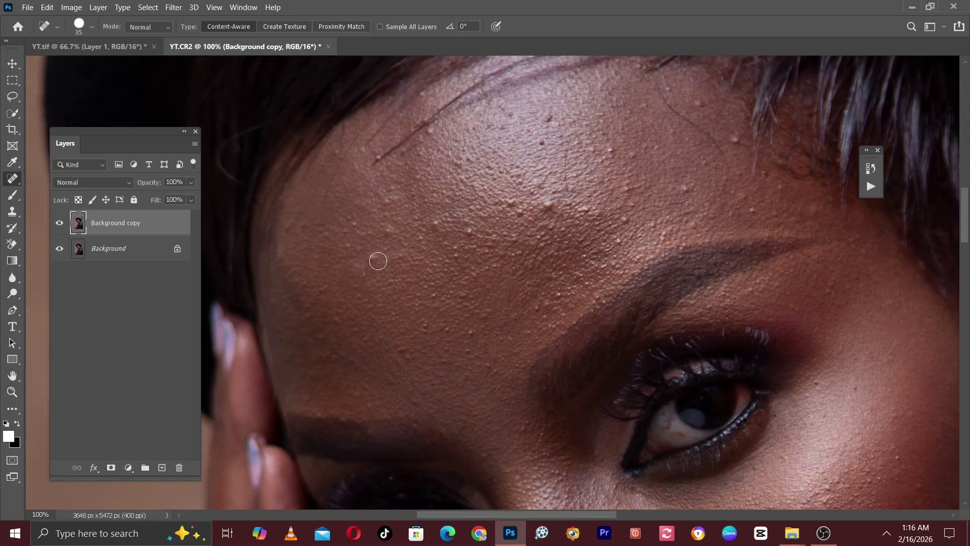
left_click(370, 258)
left_click(388, 229)
left_click(437, 228)
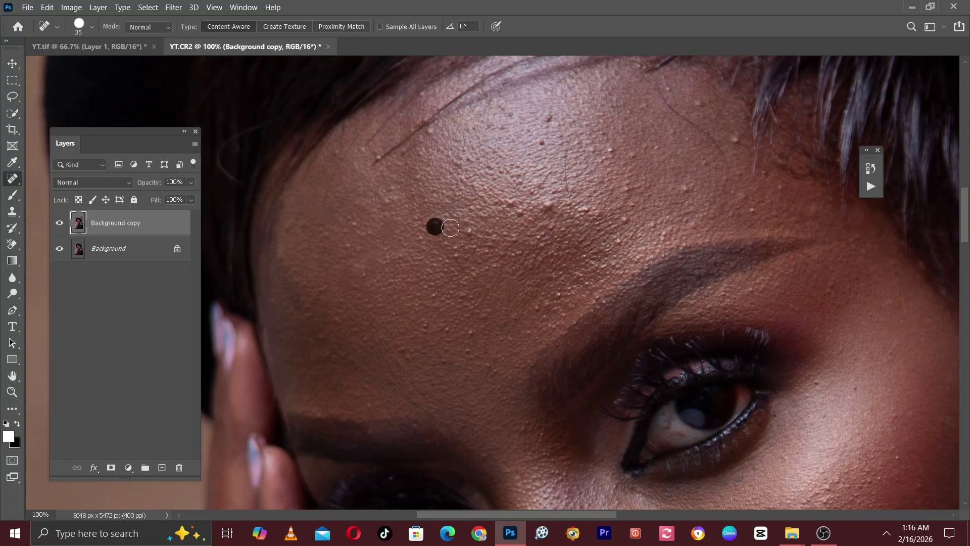
left_click(467, 229)
key("bracketleft")
left_click(518, 215)
left_click(545, 205)
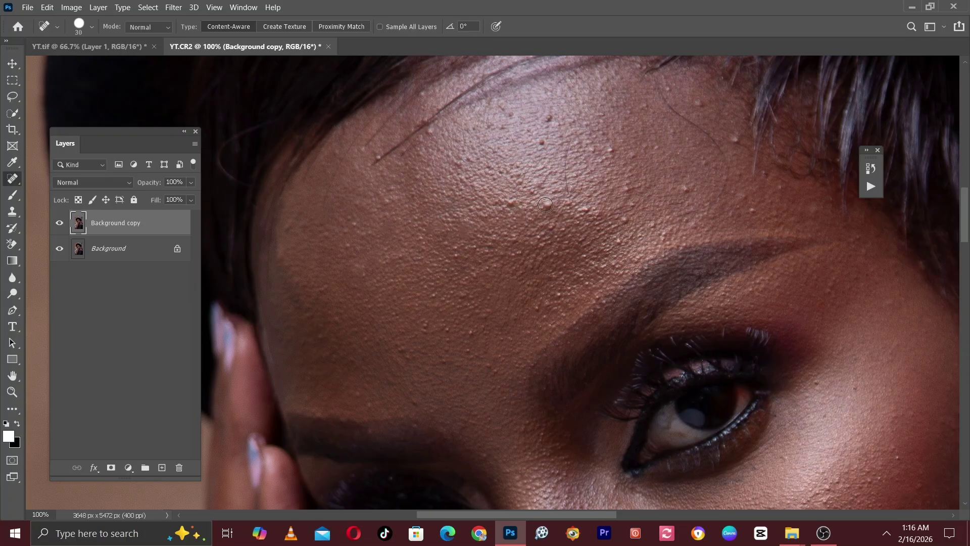
left_click(546, 206)
Step: Heal the bumps on the forehead between the bright highlight and the eyebrow on the earring side
left_click_drag(547, 206, 519, 260)
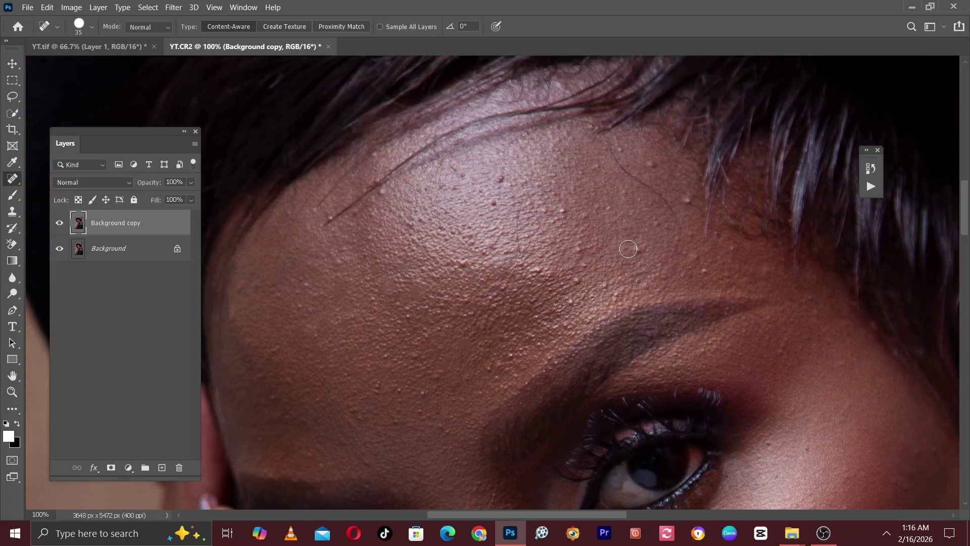
left_click(636, 250)
left_click(643, 281)
left_click(579, 284)
left_click(577, 251)
left_click(584, 217)
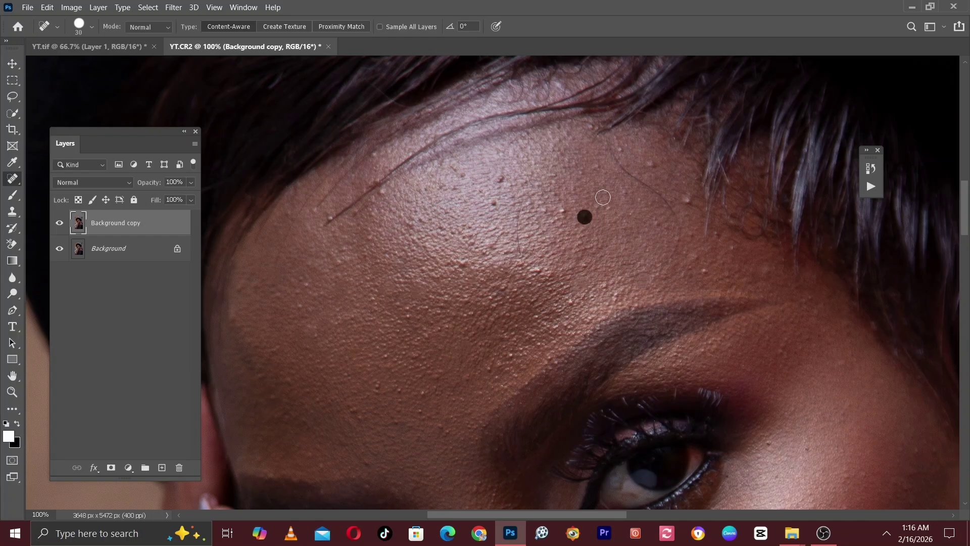
Step: Heal the remaining bumps along the hairline and in the upper forehead highlight, enlarging the brush to 35 px
left_click(683, 201)
left_click(650, 164)
key("bracketright")
left_click(707, 271)
left_click(498, 180)
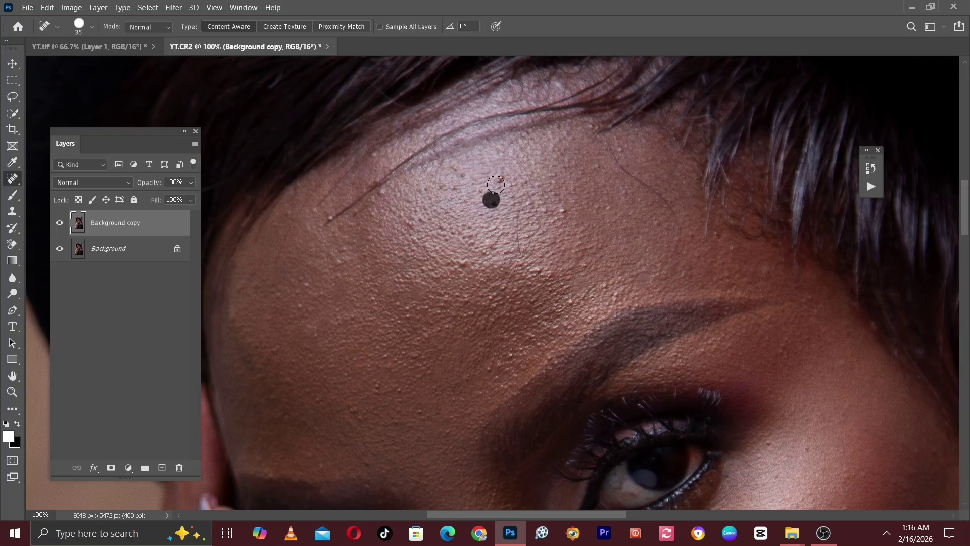
left_click(382, 193)
Step: Heal the two bumps on the chin area below the corner of the mouth
left_click_drag(431, 197, 426, 87)
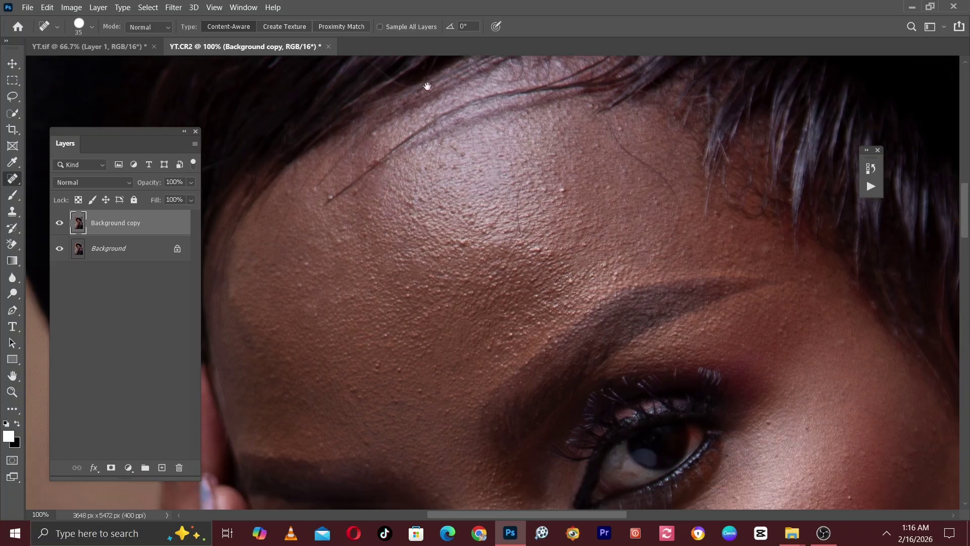
left_click_drag(472, 180, 380, 32)
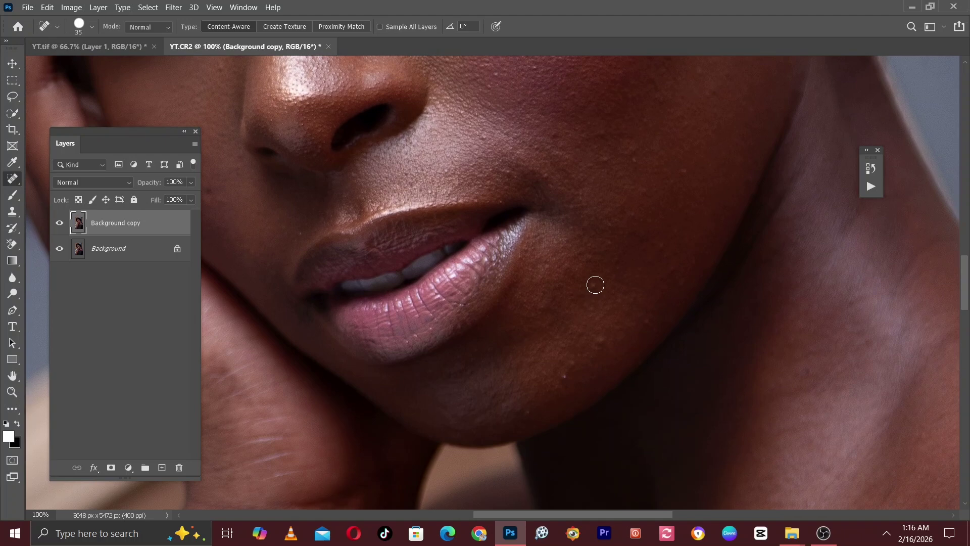
left_click(595, 285)
left_click(564, 377)
Step: Compare the face before and after healing by toggling the Background copy layer's visibility at several magnifications
left_click_drag(505, 242, 547, 374)
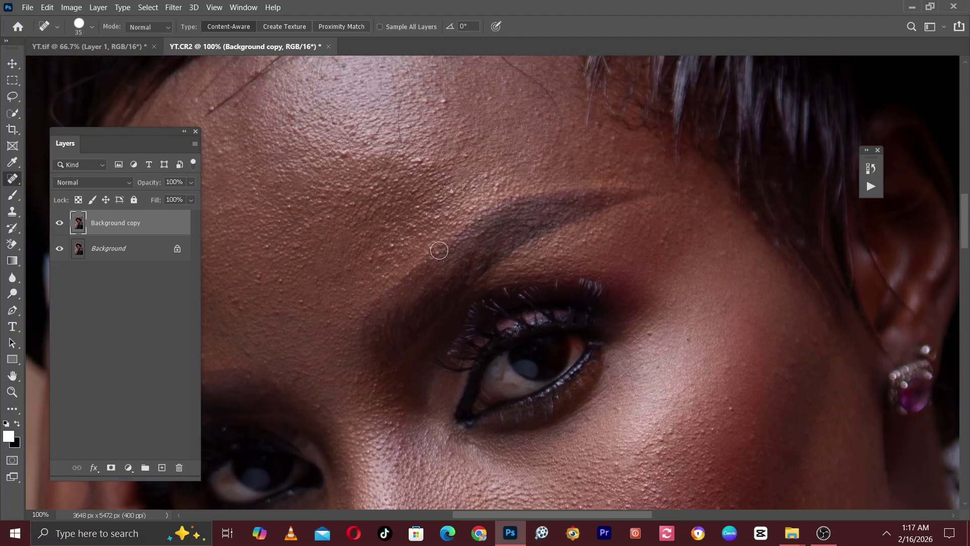
key("ctrl+minus")
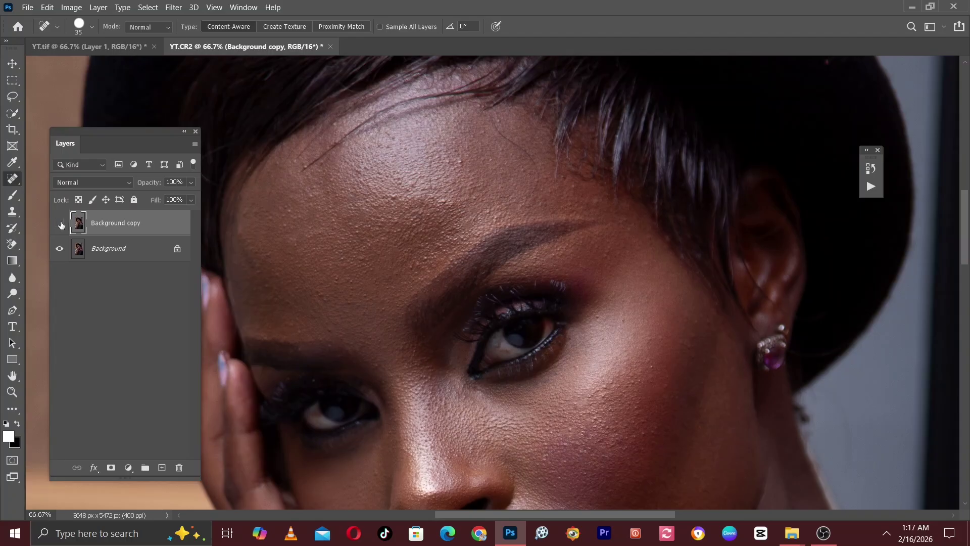
key("ctrl+minus")
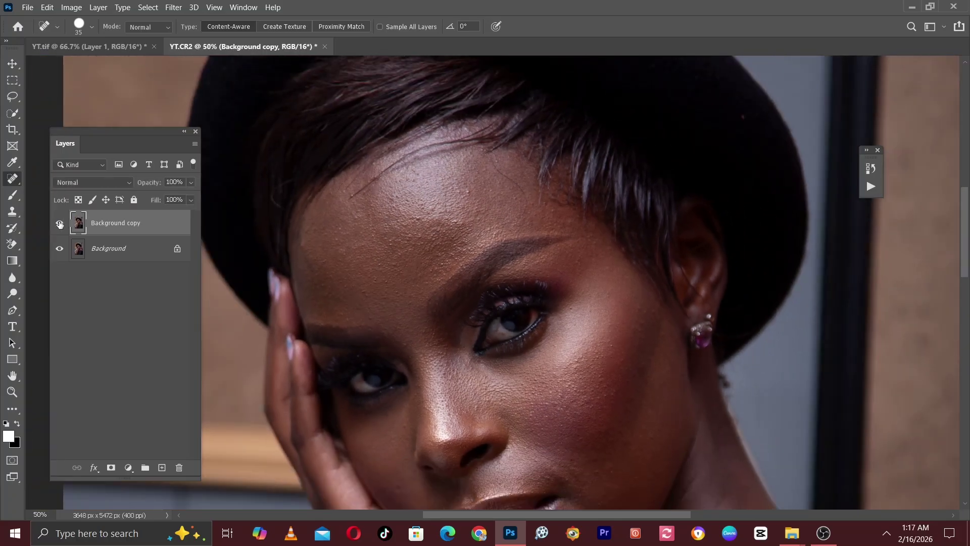
key("ctrl+plus")
key("ctrl+plus")
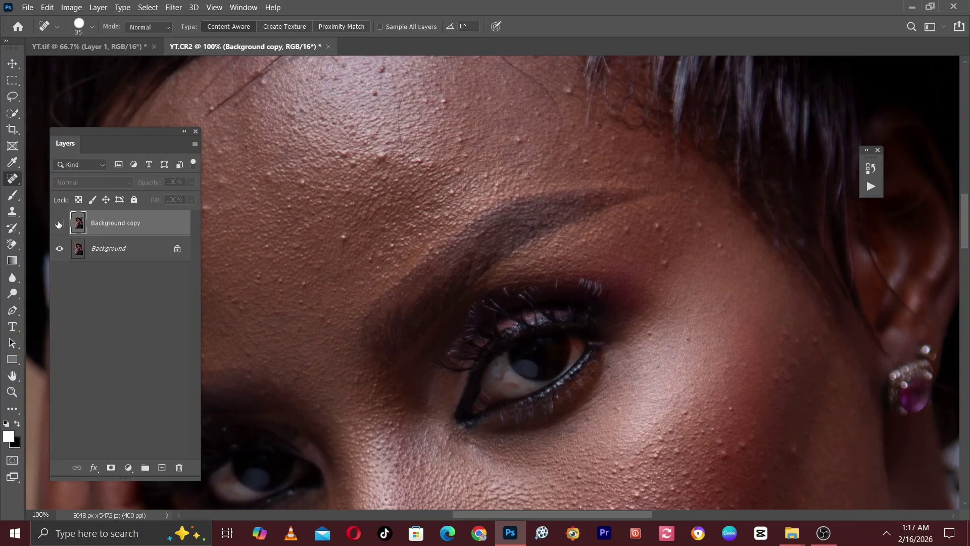
left_click(59, 224)
Step: Heal the remaining bumps in the upper forehead highlight with a 30 px Spot Healing Brush
mouse_move(404, 167)
left_mouse_down()
mouse_move(422, 175)
mouse_move(481, 294)
left_mouse_up()
key("bracketleft")
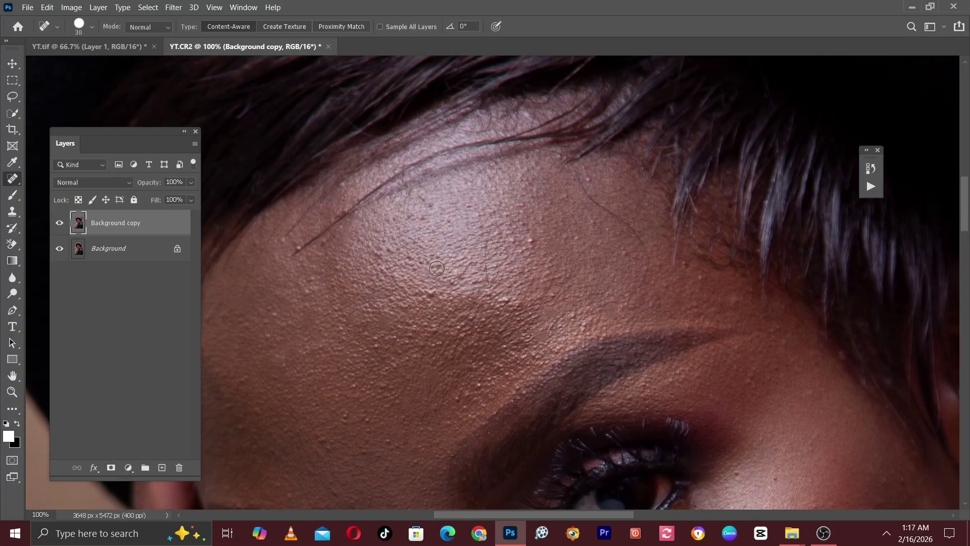
left_click(428, 292)
left_click(533, 239)
Step: Remove the thin vertical hair in the forehead highlight and the curved stray hair above the eyebrow with a 15 px healing brush
key("bracketleft")
left_click_drag(489, 228, 487, 262)
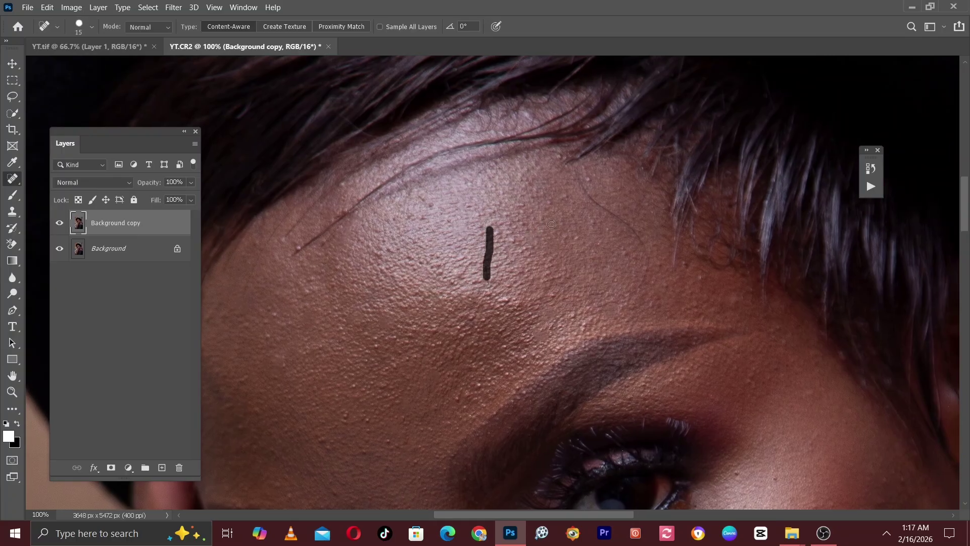
key("bracketright")
mouse_move(579, 173)
left_mouse_down()
mouse_move(636, 227)
mouse_move(646, 279)
left_mouse_up()
key("bracketleft")
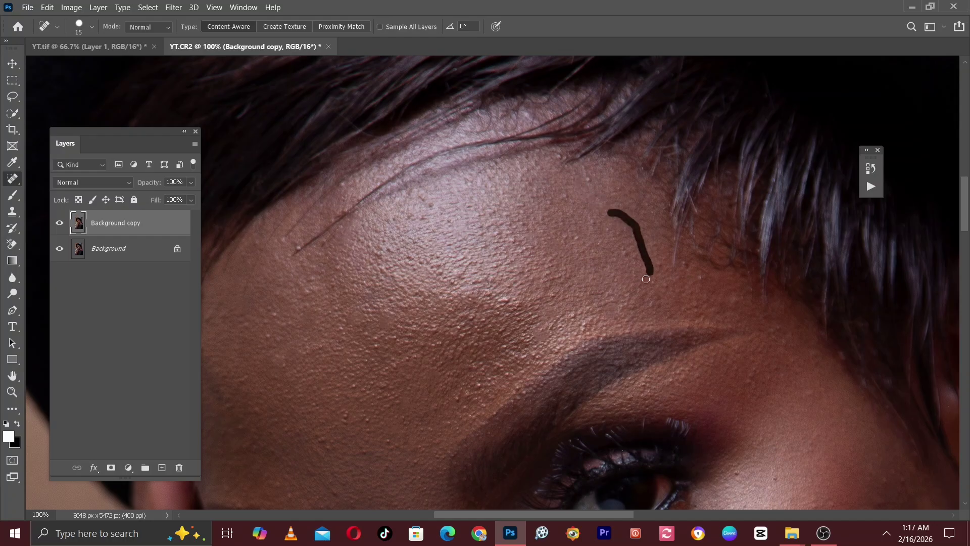
Step: Heal the stray hairs and blemishes along the forehead hairline near the temple on the hand side
left_click_drag(529, 209, 620, 243)
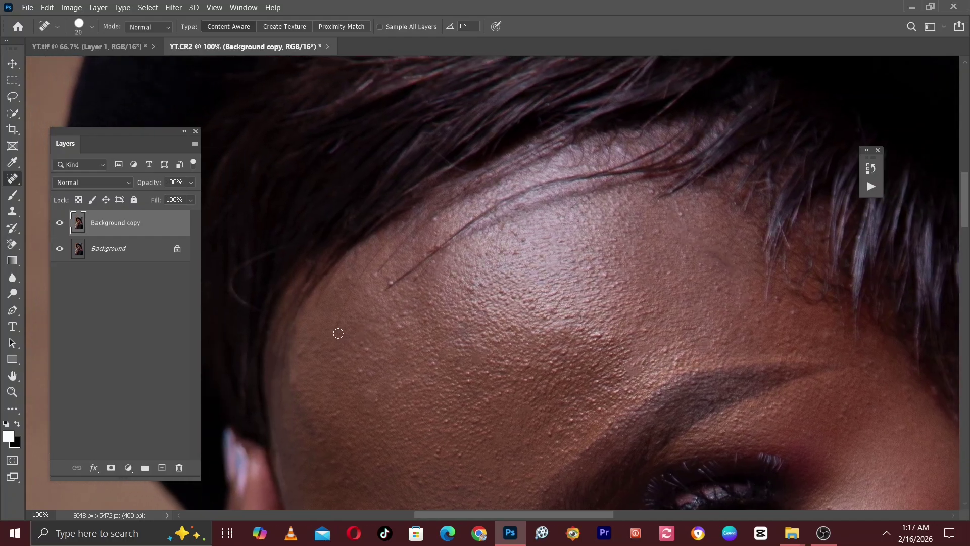
mouse_move(339, 333)
left_mouse_down()
mouse_move(350, 290)
mouse_move(391, 239)
left_mouse_up()
key("bracketright")
left_click_drag(379, 273, 409, 238)
left_click_drag(365, 272, 414, 233)
left_click_drag(385, 286, 470, 228)
mouse_move(470, 228)
left_mouse_down()
mouse_move(464, 274)
mouse_move(436, 323)
left_mouse_up()
Step: Remove the long stray hair strands and their shadows across the upper forehead highlight, using healing brush sizes of 20 and 30 px
key("bracketleft")
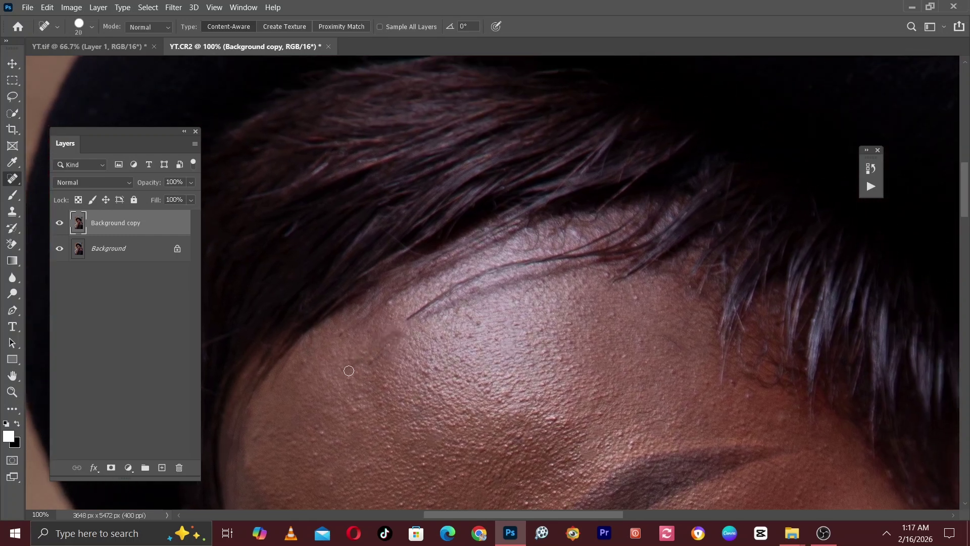
mouse_move(348, 373)
left_mouse_down()
mouse_move(430, 303)
mouse_move(514, 267)
mouse_move(481, 274)
mouse_move(591, 241)
left_mouse_up()
key("bracketright")
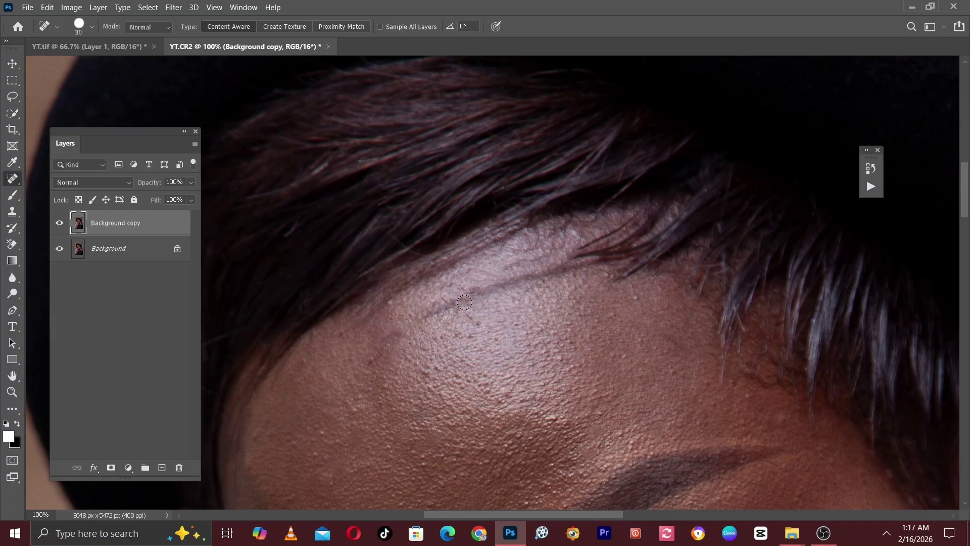
key("]")
left_click(374, 349)
left_click(426, 313)
mouse_move(426, 313)
left_mouse_down()
mouse_move(487, 293)
mouse_move(525, 269)
mouse_move(580, 263)
left_mouse_up()
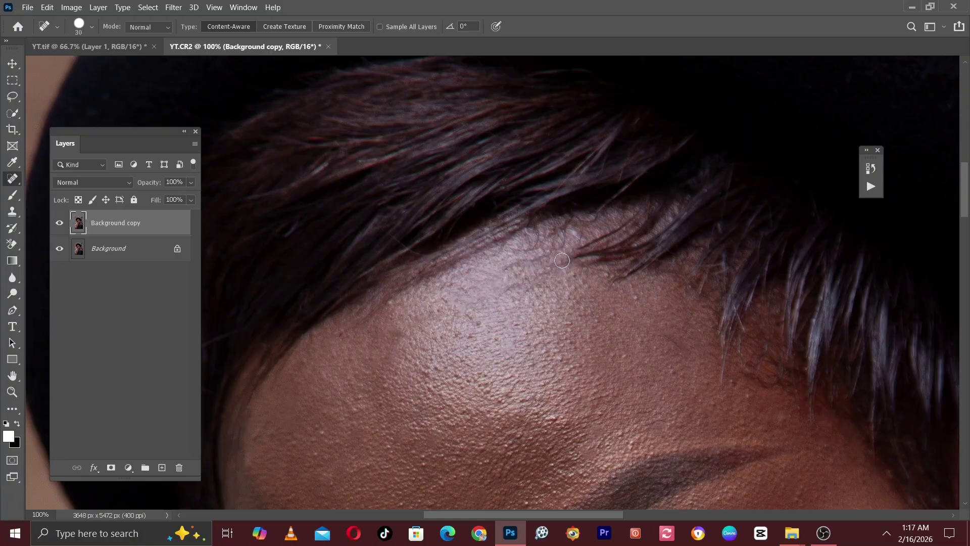
Step: Clean up the skin along the hairline and down the temple edge above the hand with the 30 px healing brush
left_click_drag(343, 332, 373, 307)
mouse_move(298, 429)
left_mouse_down()
mouse_move(327, 283)
mouse_move(323, 251)
left_mouse_up()
left_click_drag(335, 217, 323, 245)
left_click_drag(353, 156, 335, 202)
left_click_drag(316, 247, 315, 285)
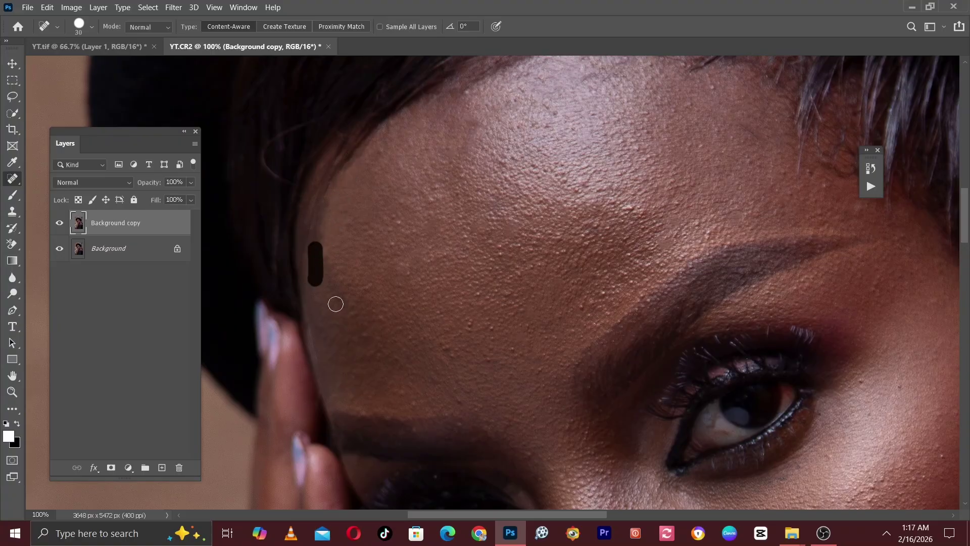
Step: Heal the spots at the inner end of the hand-side eyebrow and beside the nose, enlarging the brush to 35 px
left_click_drag(505, 412, 455, 234)
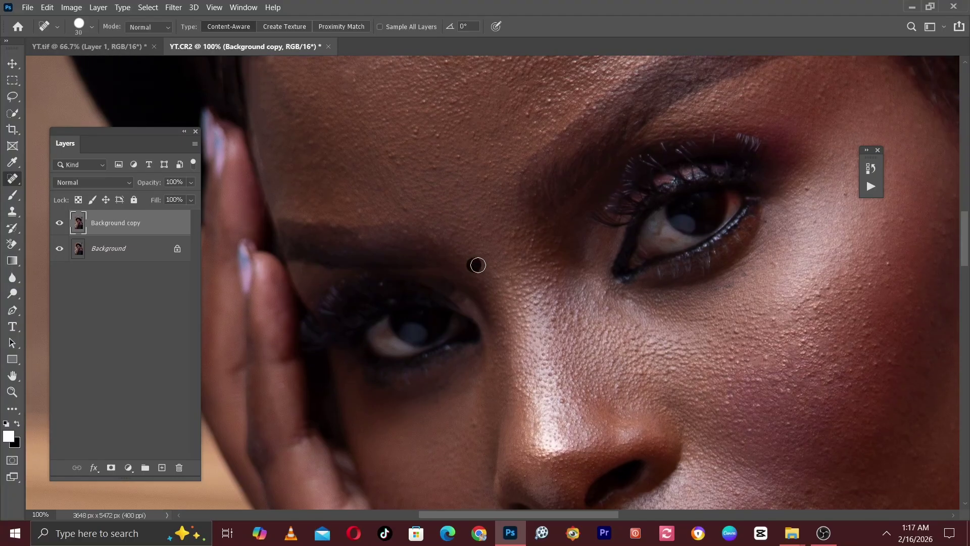
left_click_drag(620, 316, 587, 225)
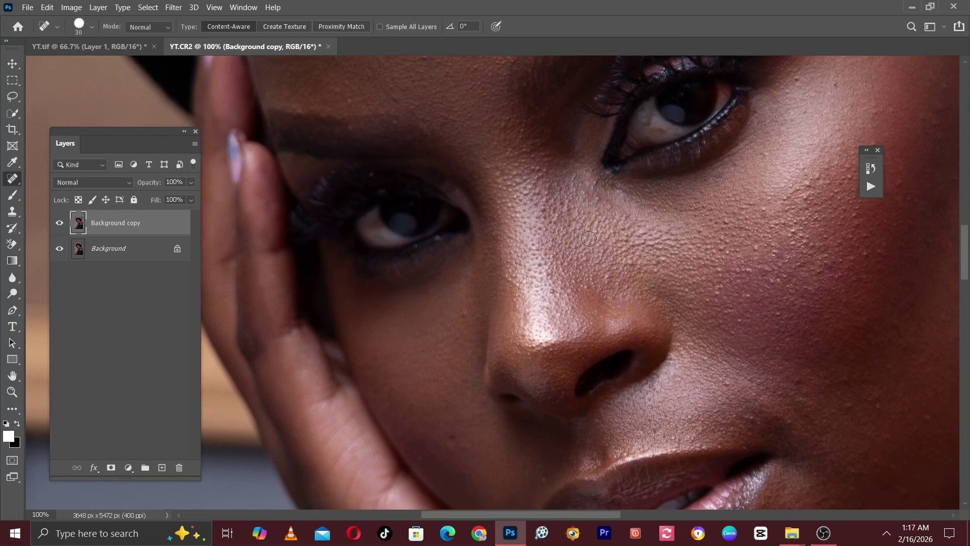
key("ctrl+minus")
mouse_move(536, 113)
left_mouse_down()
mouse_move(461, 145)
mouse_move(461, 97)
mouse_move(524, 297)
mouse_move(428, 249)
mouse_move(459, 290)
mouse_move(414, 351)
left_mouse_up()
key("bracketright")
left_click(411, 250)
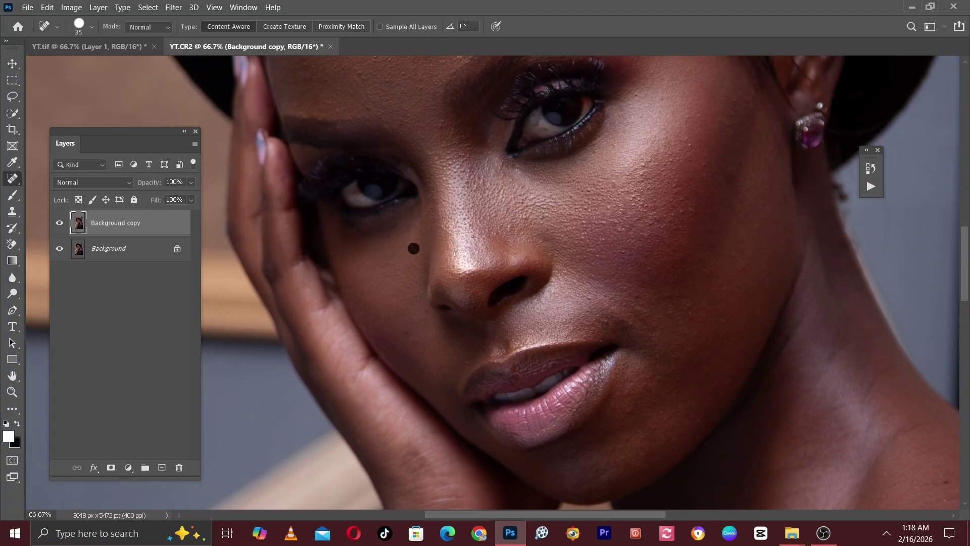
Step: Heal the blemishes on the cheek above the corner of the mouth with a 40 px brush
scroll(412, 123, "down", 3)
scroll(411, 124, "right", 3)
key("bracketright")
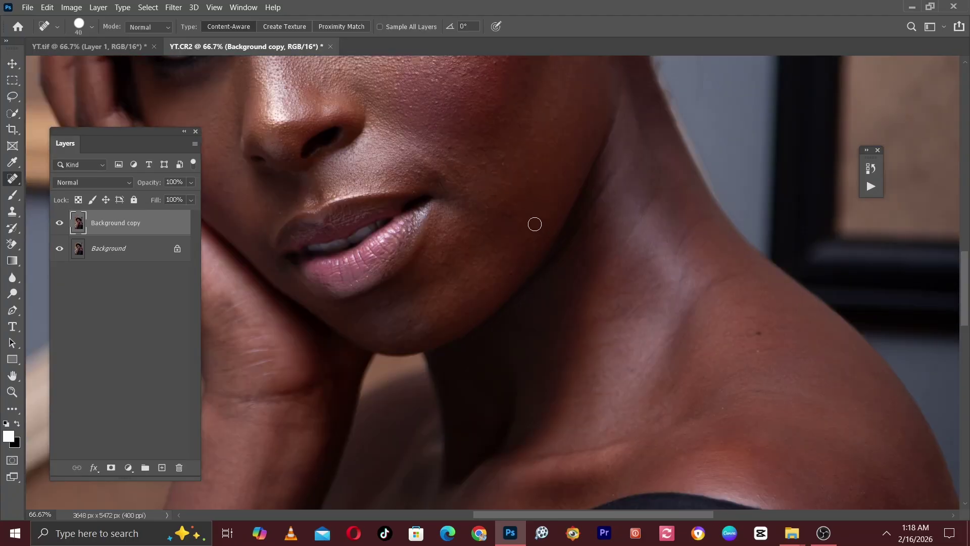
left_click(422, 170)
left_click(453, 152)
left_click(486, 150)
Step: Heal the remaining spots near the hairline above the earring-side eyebrow and on the lower forehead between the brows
scroll(533, 332, "up", 10)
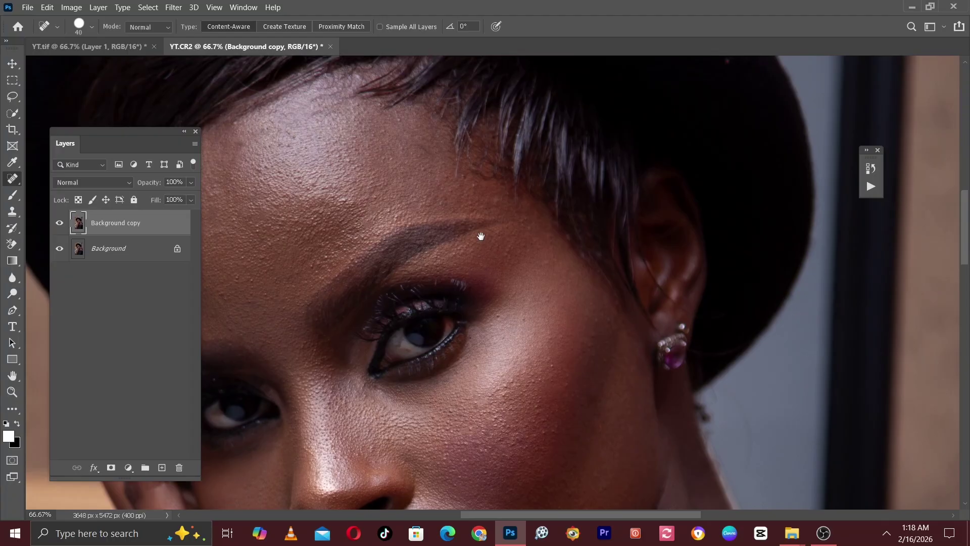
left_click_drag(481, 236, 545, 242)
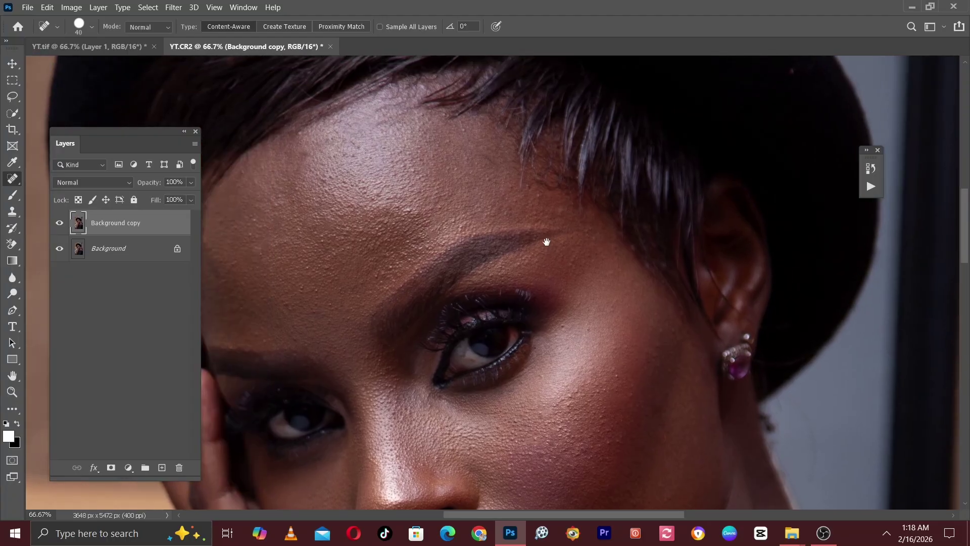
left_click(533, 190)
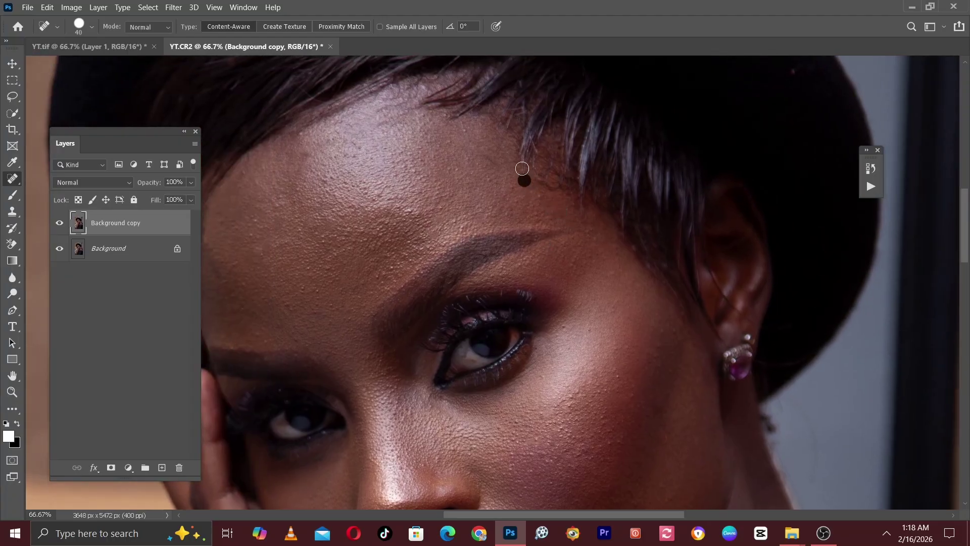
left_click(518, 166)
left_click_drag(472, 213, 552, 162)
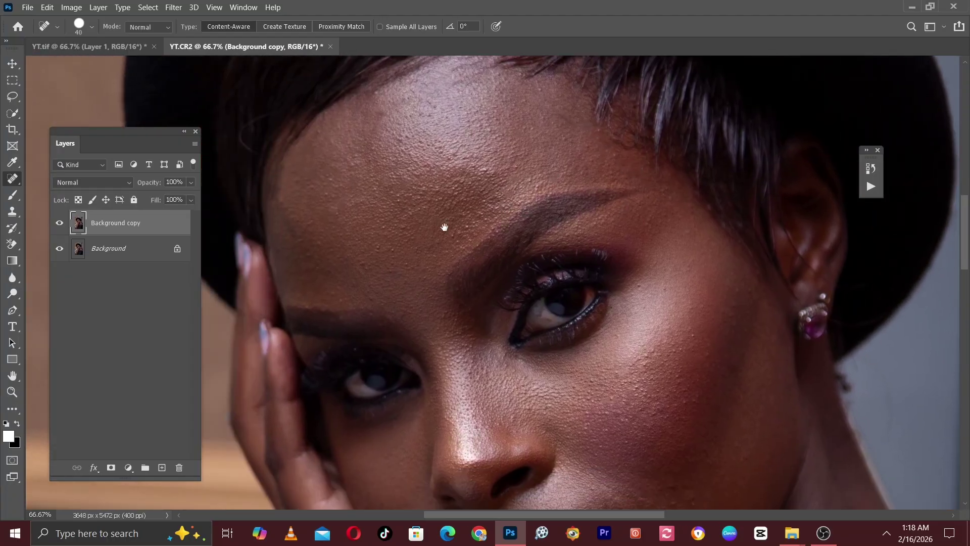
left_click_drag(444, 223, 495, 153)
left_click(444, 193)
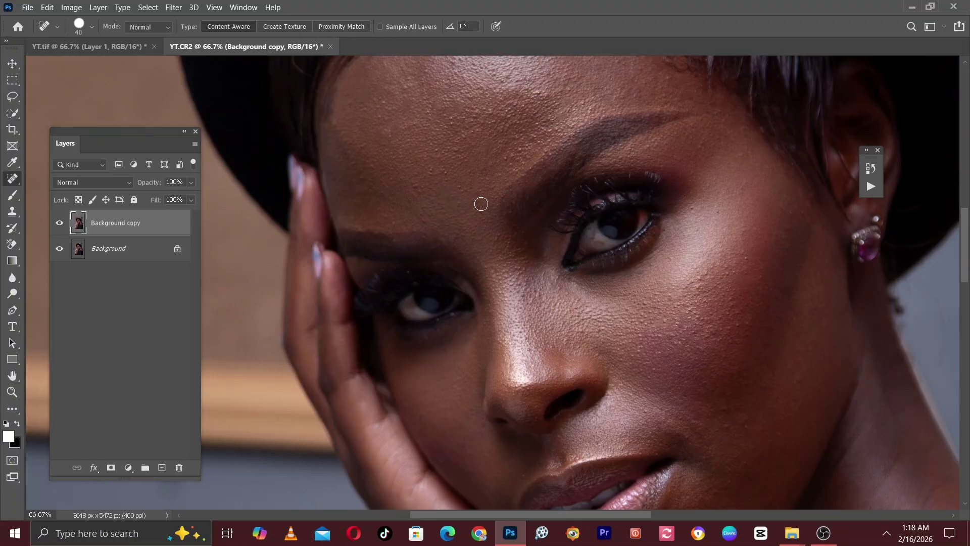
Step: Compare the whole face before and after healing by toggling the Background copy layer, and inspect the portrait at lower magnification
scroll(444, 162, "down", 1)
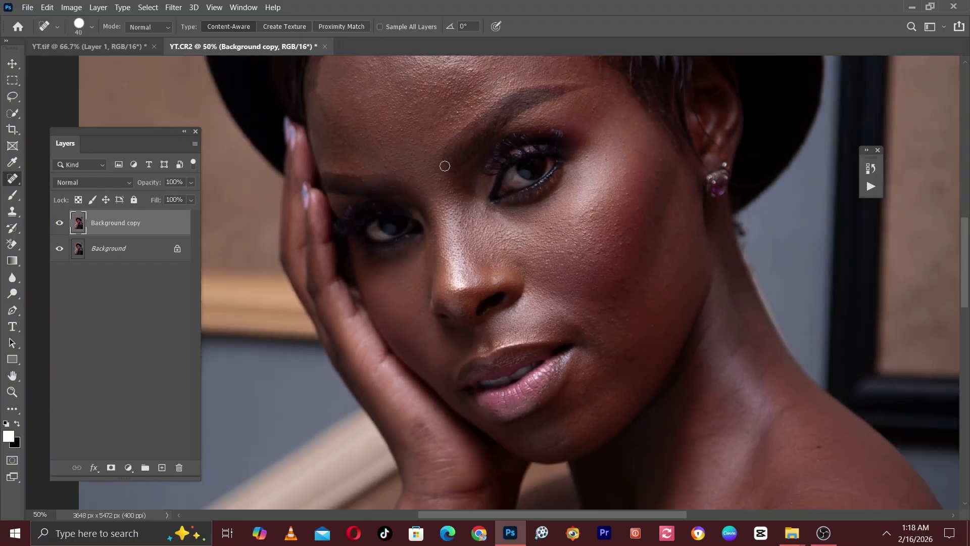
key("ctrl+minus")
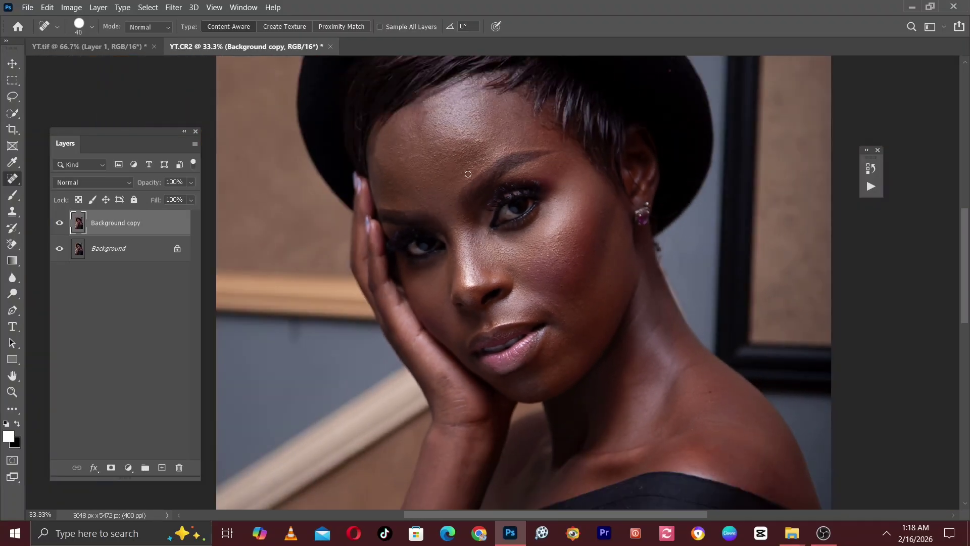
left_click_drag(459, 307, 480, 444)
key("ctrl+plus")
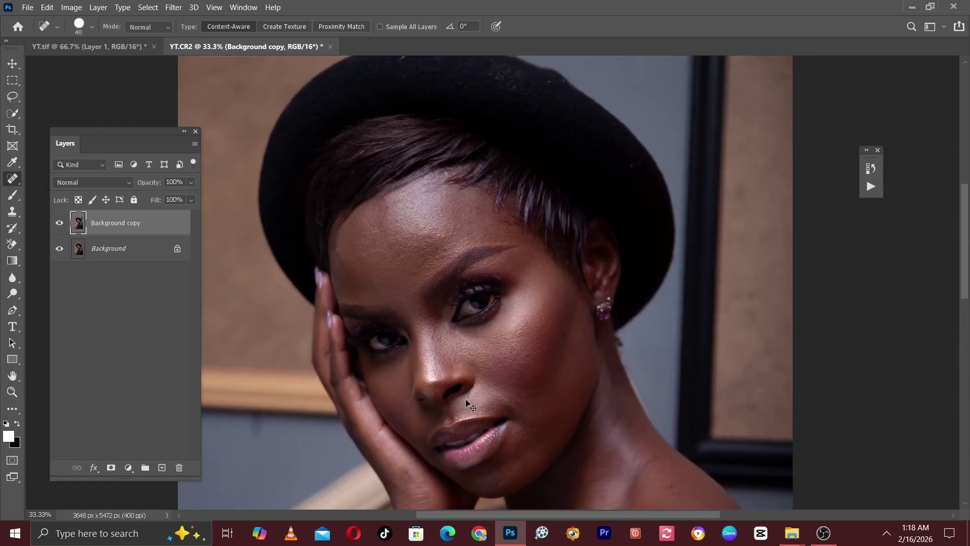
left_click_drag(430, 335, 429, 281)
left_click(59, 223)
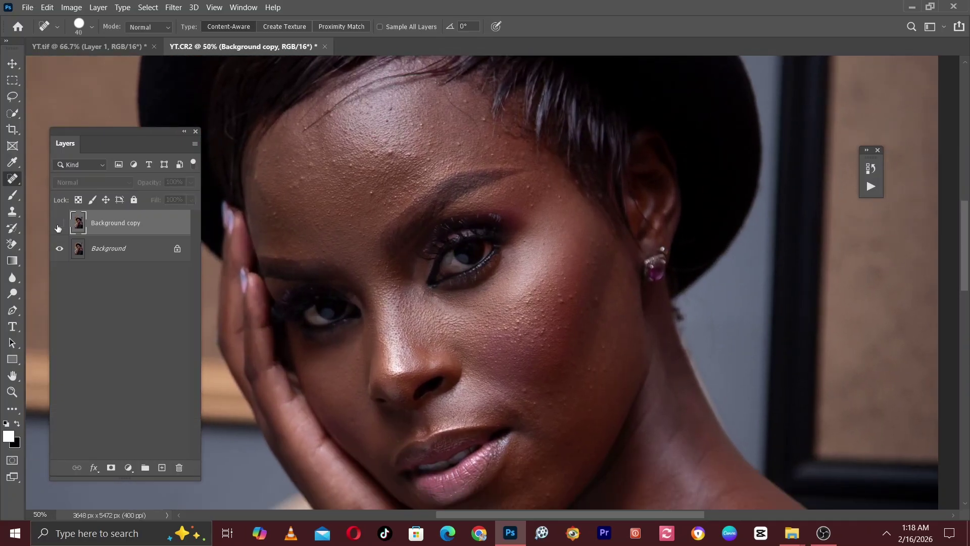
left_click(59, 224)
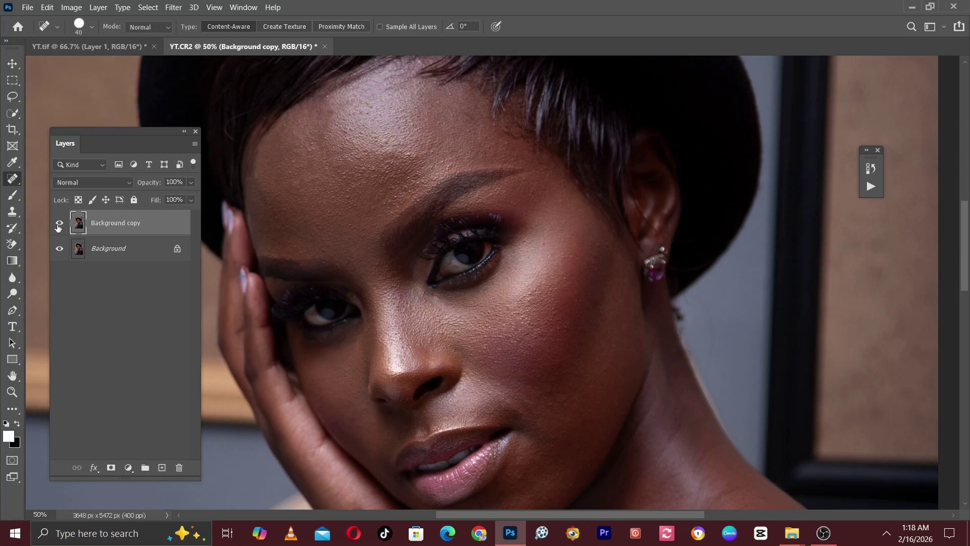
left_click(58, 225)
key("ctrl+minus")
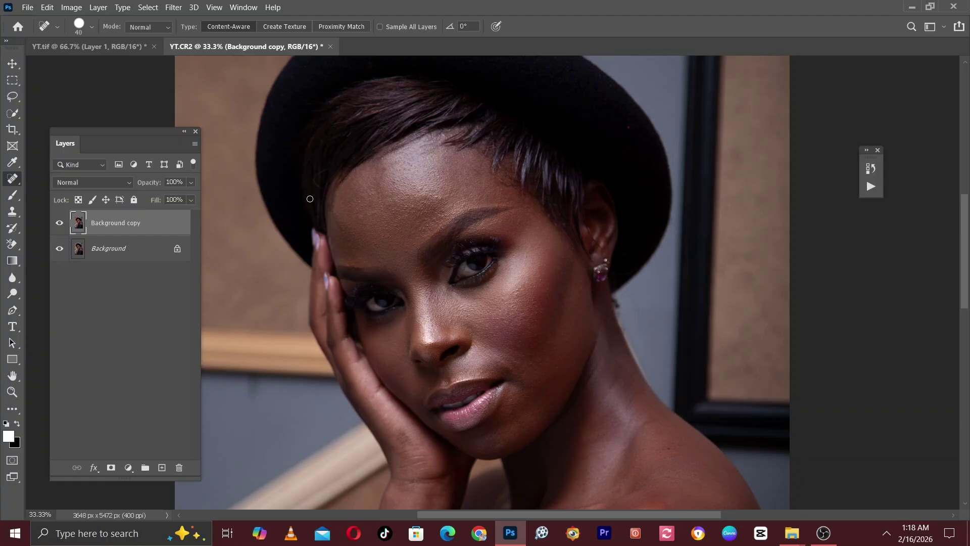
left_click_drag(396, 256, 405, 191)
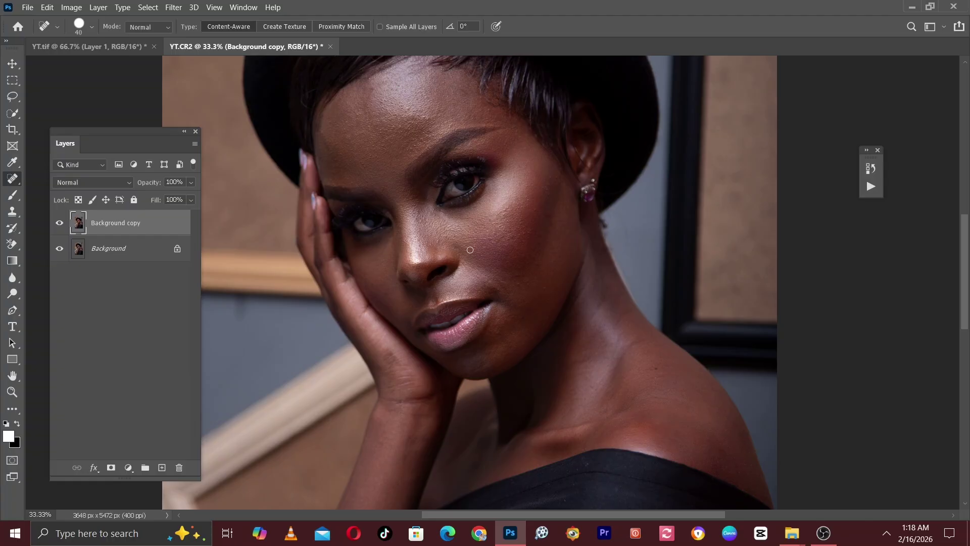
left_click_drag(514, 222, 534, 246)
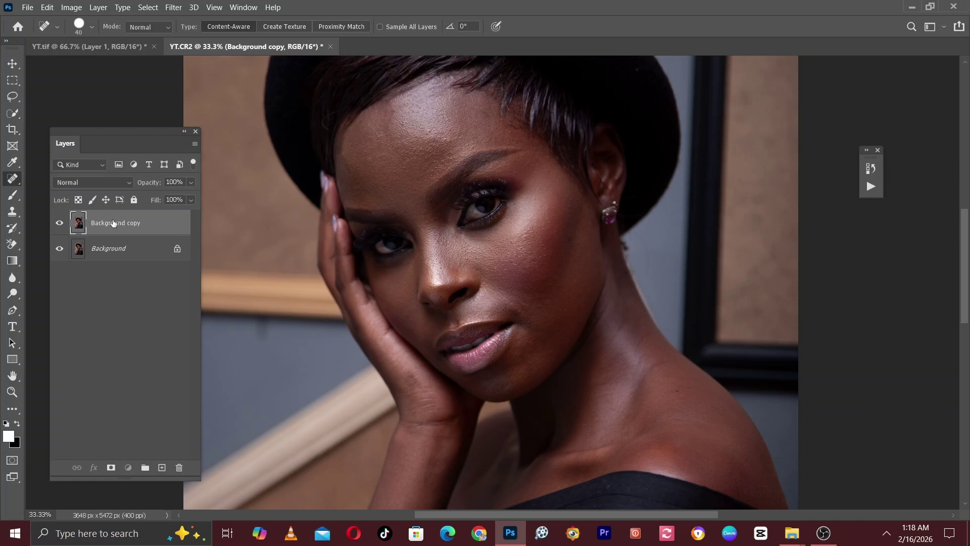
Step: Duplicate the Background copy layer, naming the lower copy Low and the upper copy High
left_click_drag(114, 224, 161, 466)
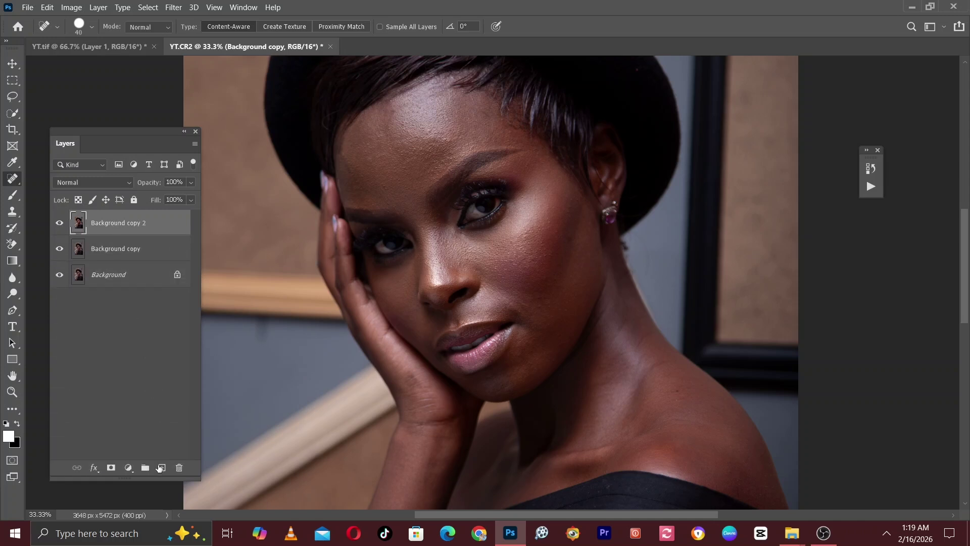
left_click(106, 249)
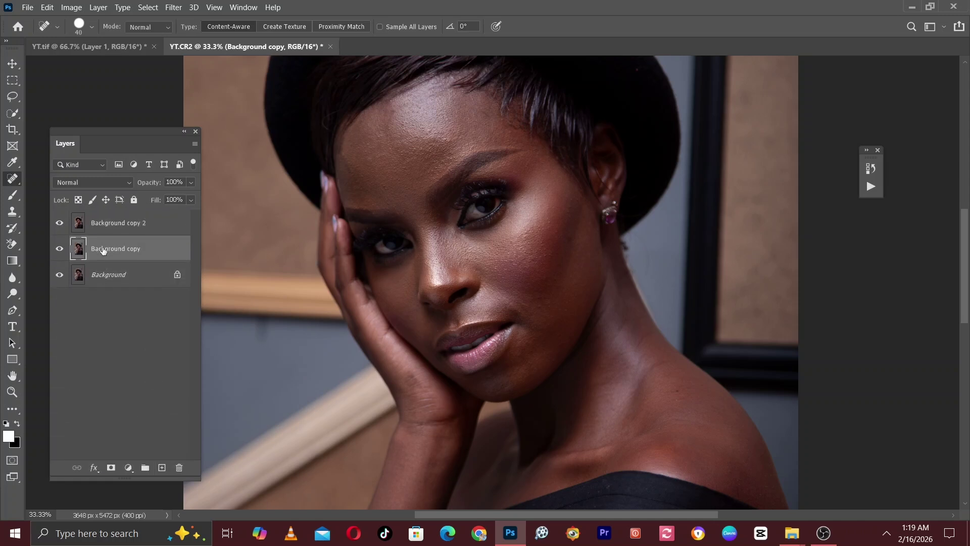
double_click(103, 247)
type("Low")
key("Return")
double_click(116, 223)
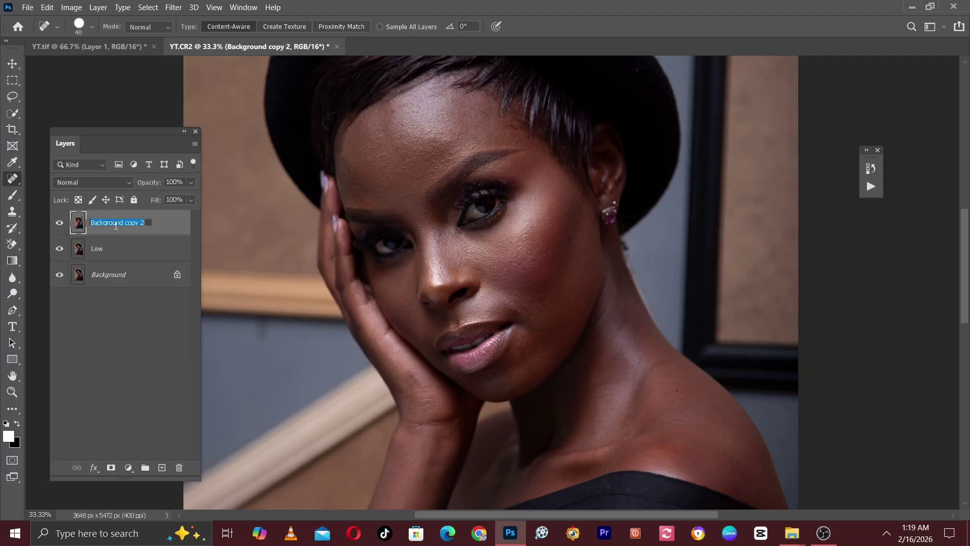
type("High")
Step: Hide the High layer and set a Gaussian Blur with a 5.0 px radius on the Low layer
left_click(142, 249)
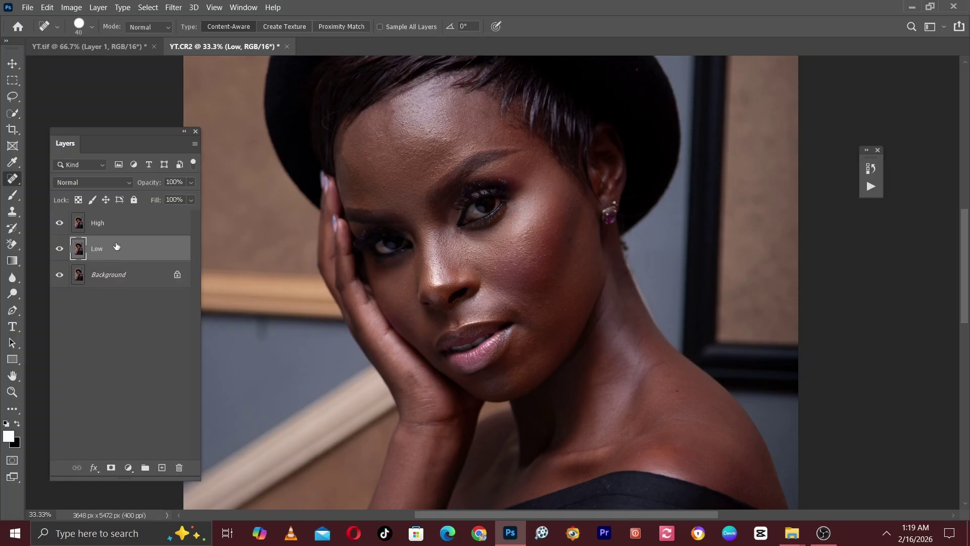
left_click(60, 223)
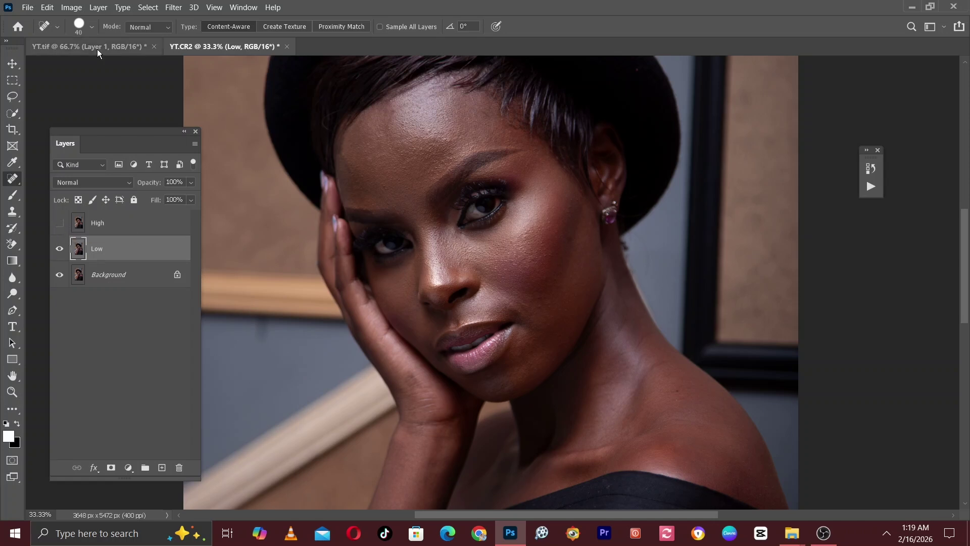
left_click(172, 6)
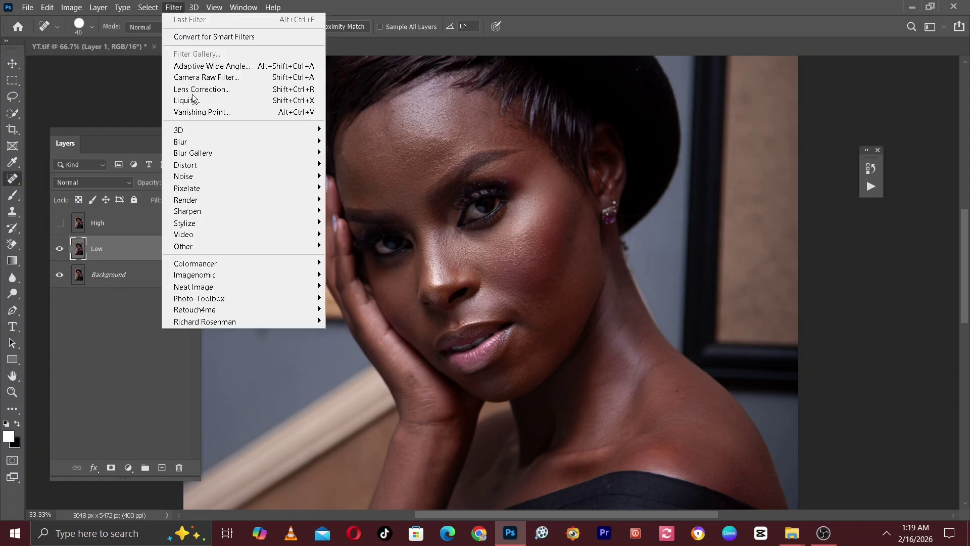
mouse_move(194, 143)
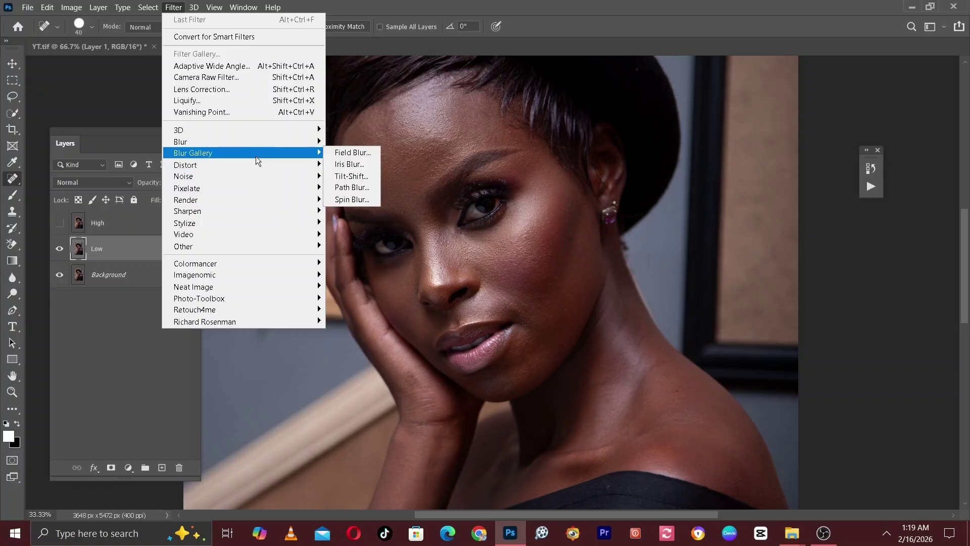
left_click(359, 188)
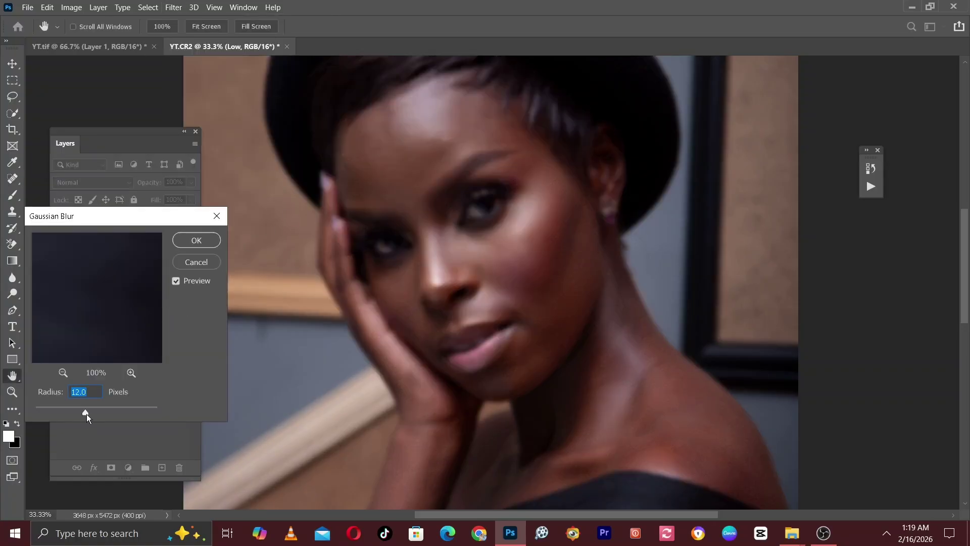
left_click_drag(86, 413, 35, 410)
left_click_drag(76, 291, 177, 347)
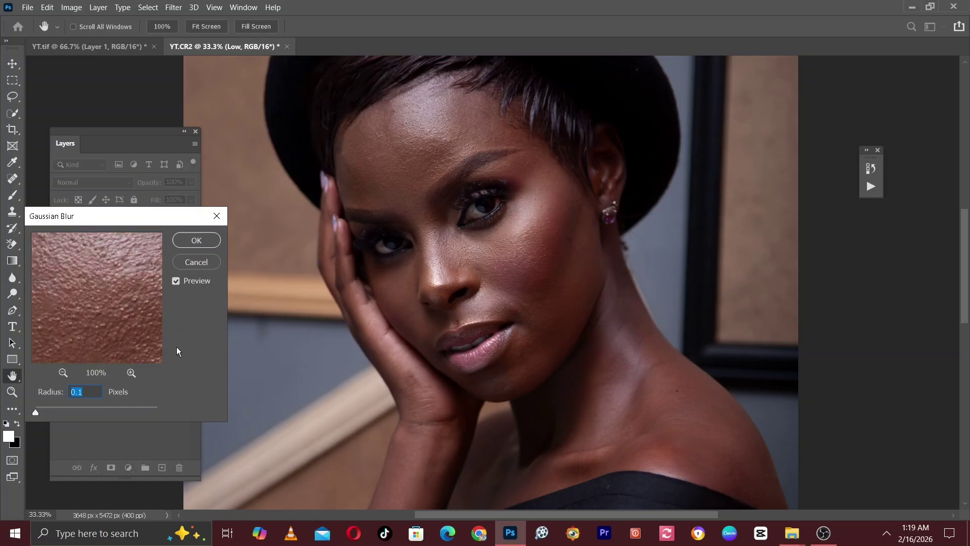
left_click_drag(38, 418, 55, 416)
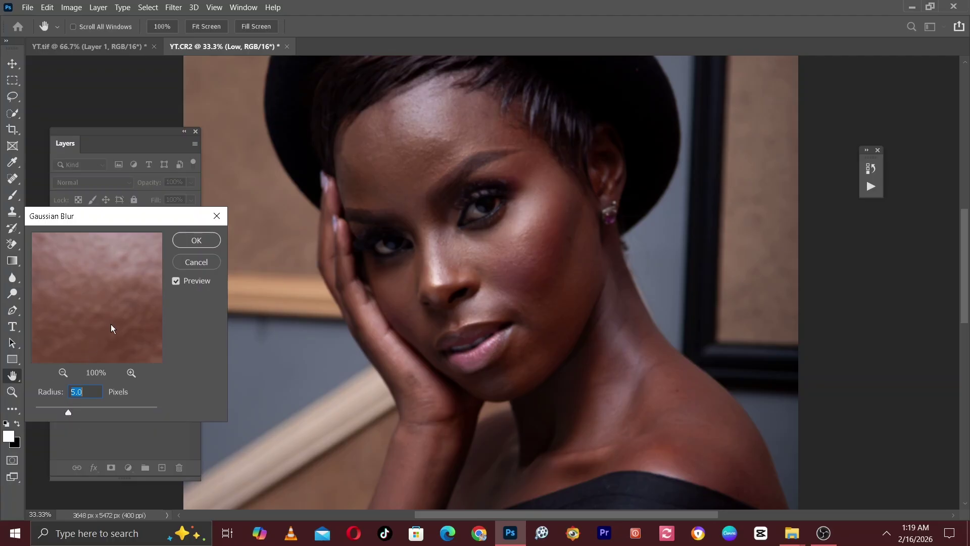
Step: Check the blur preview across the face at several magnifications and apply the Gaussian Blur to the Low layer
left_click_drag(82, 297, 80, 264)
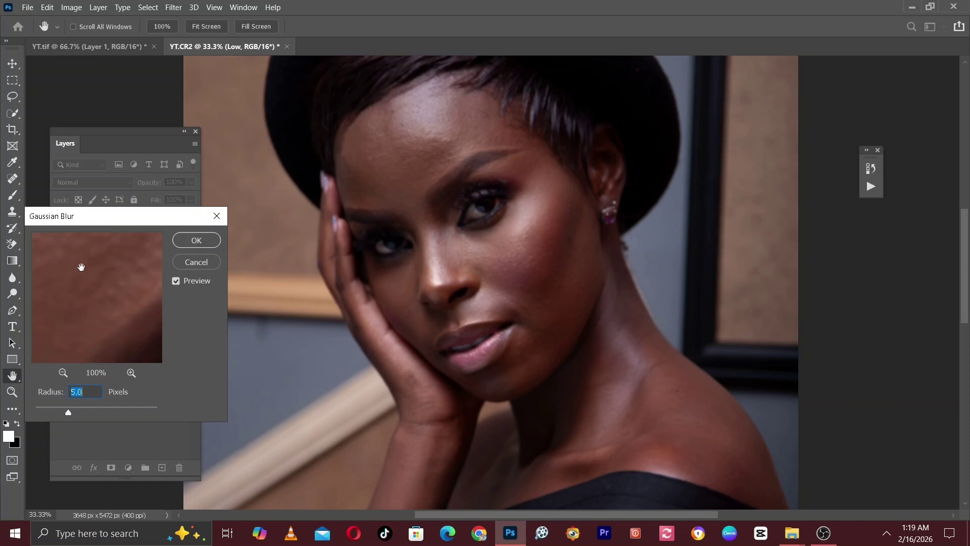
key("ctrl+minus")
key("ctrl+minus")
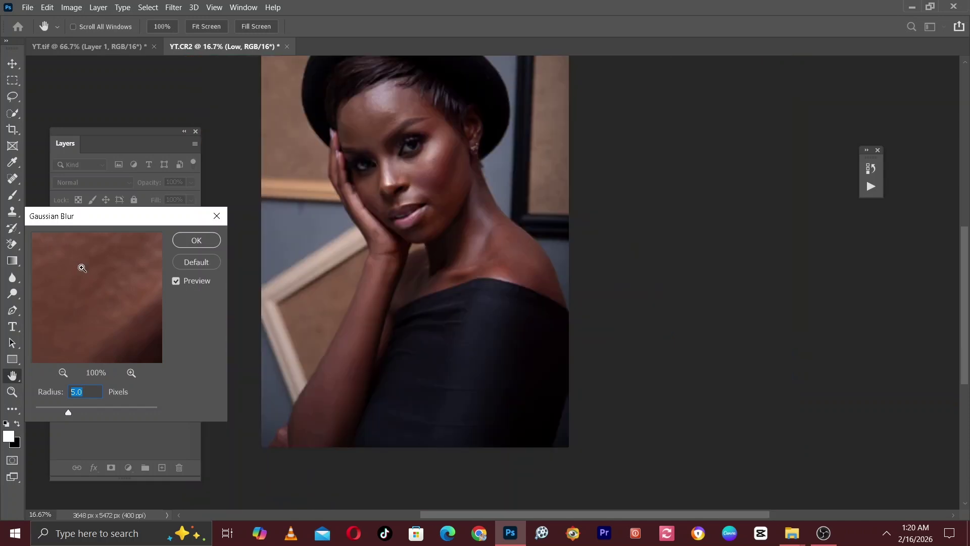
key("ctrl+plus")
left_click_drag(383, 183, 511, 396)
key("ctrl+plus")
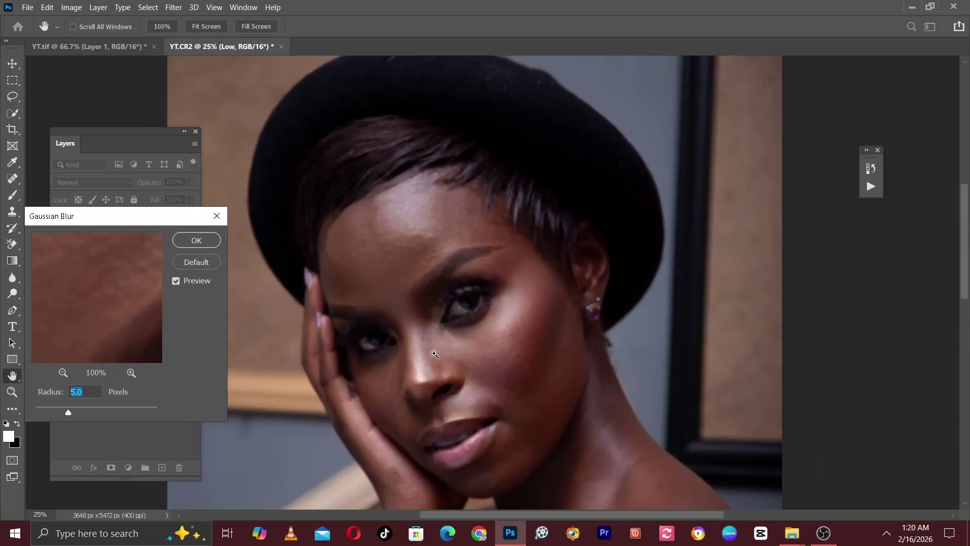
left_click_drag(433, 348, 399, 264)
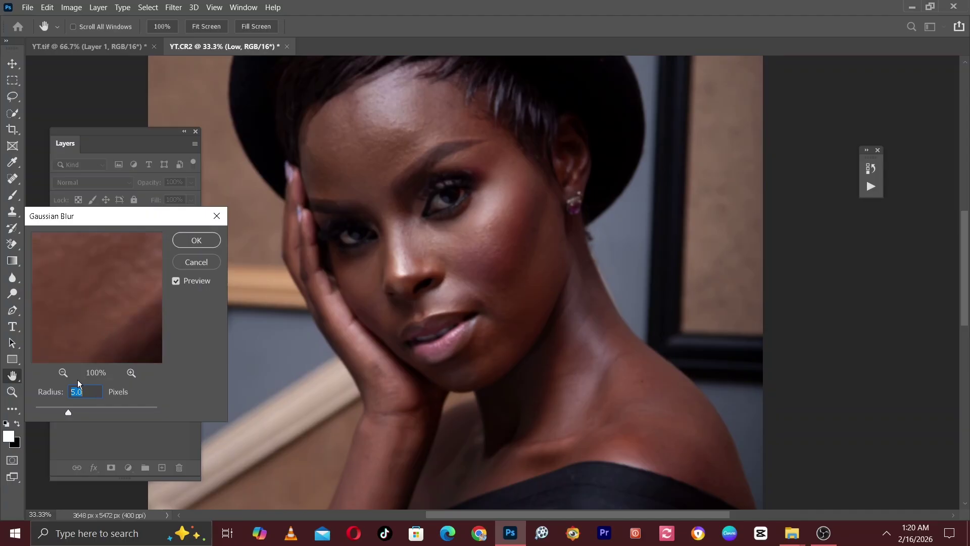
left_click(63, 373)
left_click(63, 373)
left_click(62, 372)
left_click(63, 373)
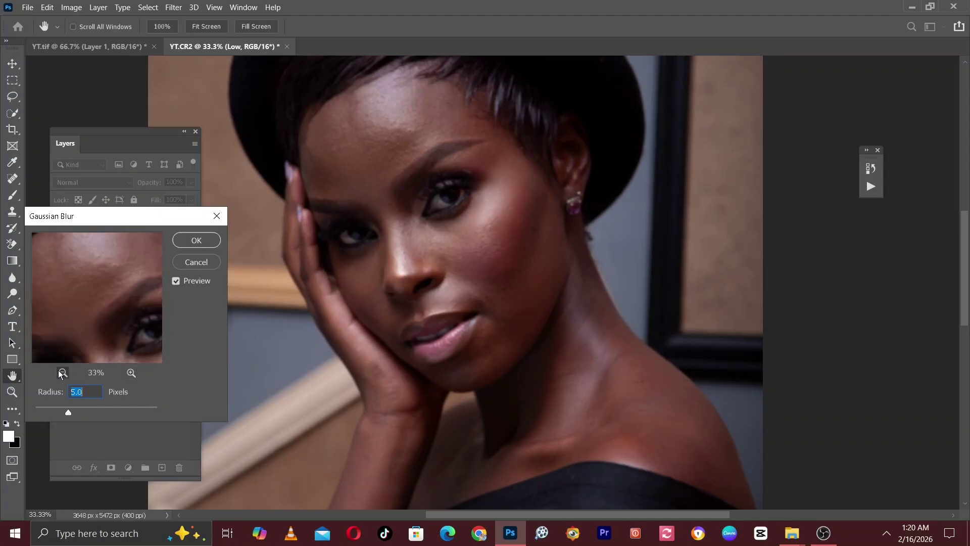
left_click(62, 373)
left_click(63, 372)
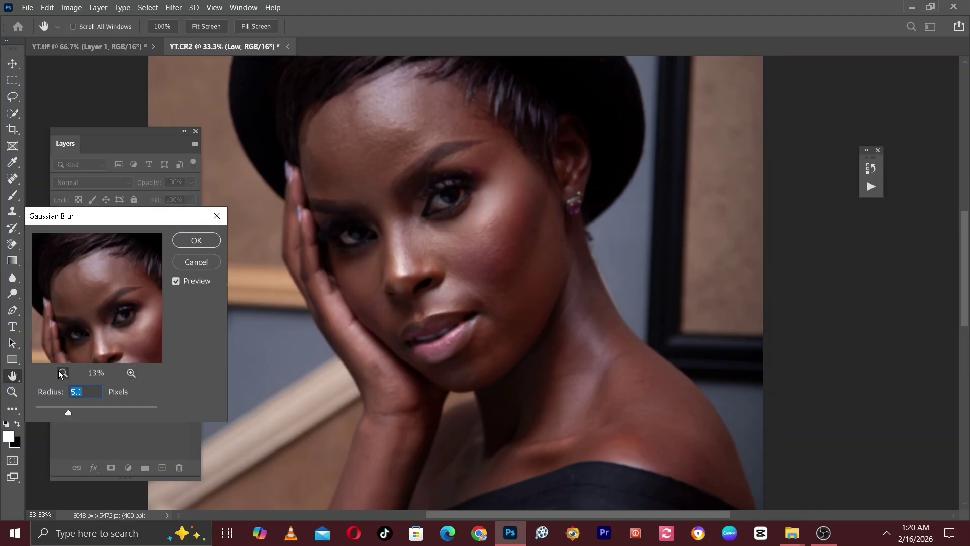
left_click(184, 241)
key("j")
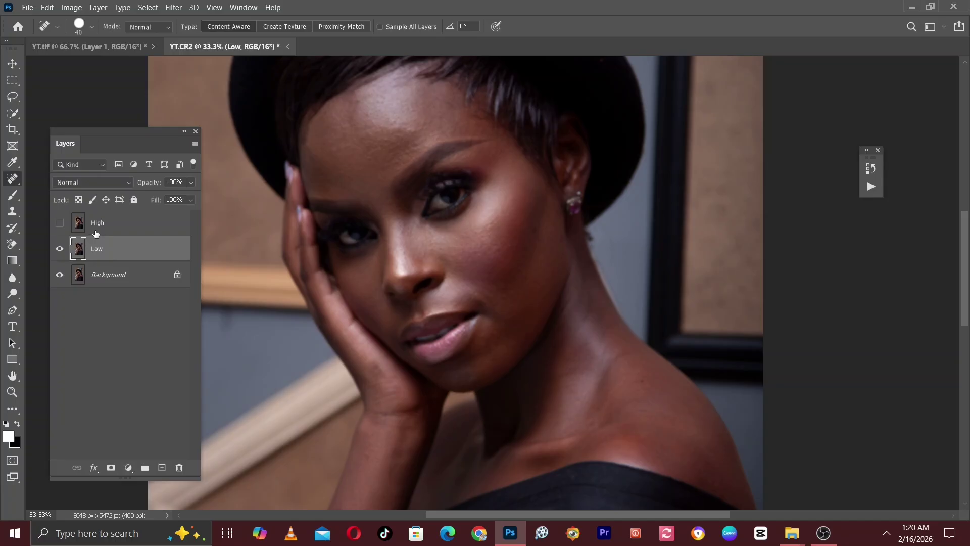
Step: Show the High layer and run Apply Image on it with Low as source layer, inverted, Add blending, scale 2 and offset 0
left_click(98, 225)
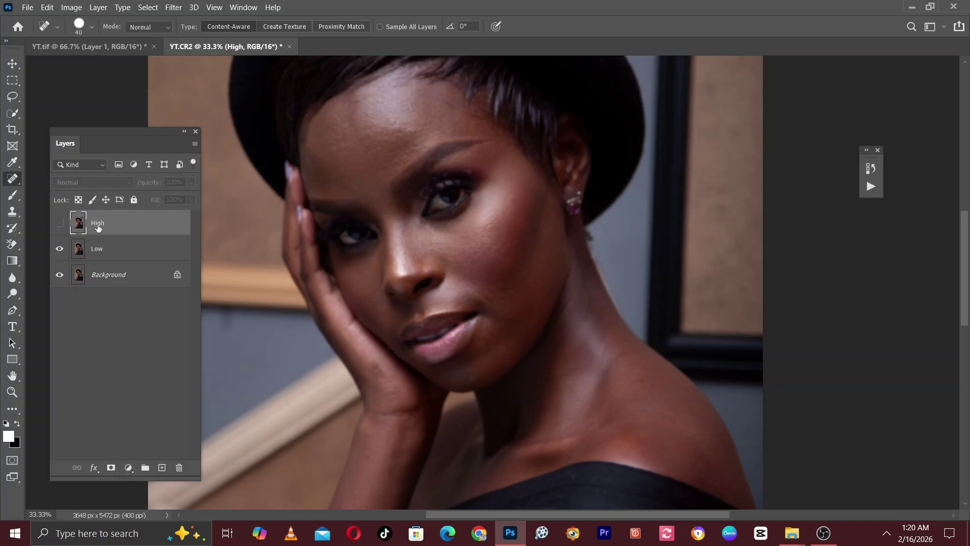
left_click(59, 226)
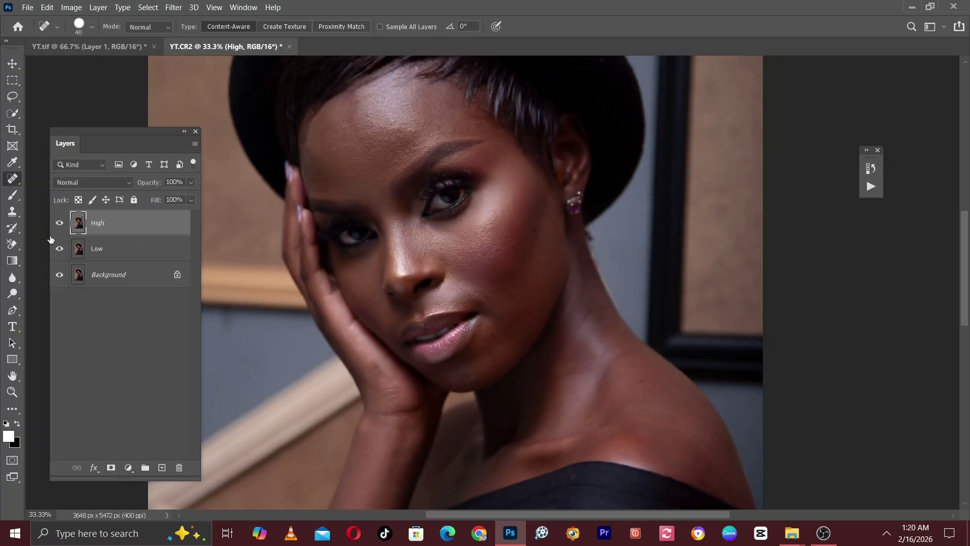
left_click(74, 6)
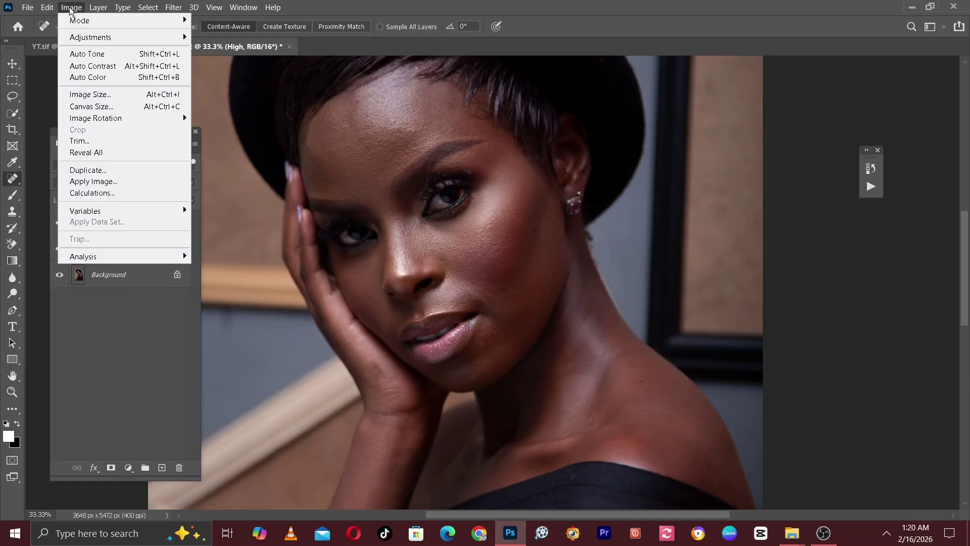
left_click(90, 181)
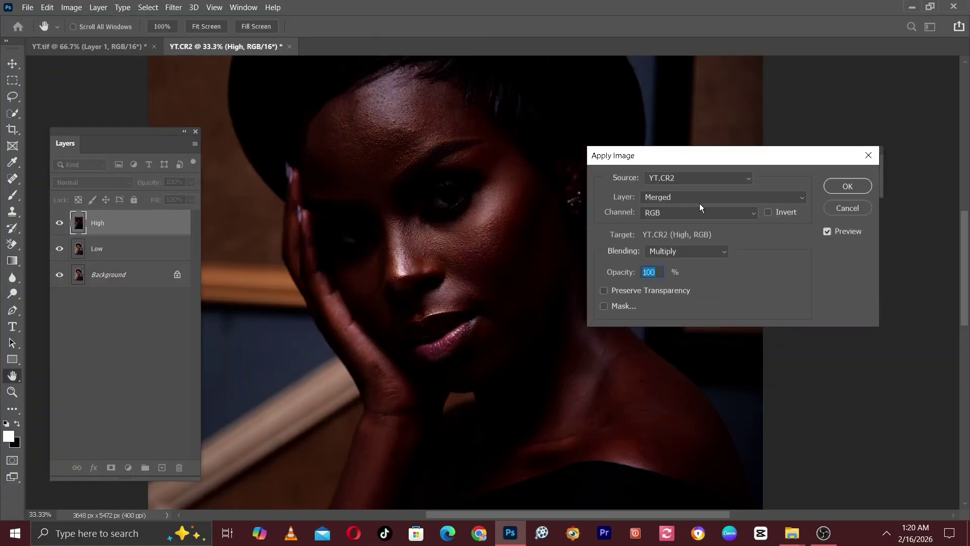
left_click(695, 199)
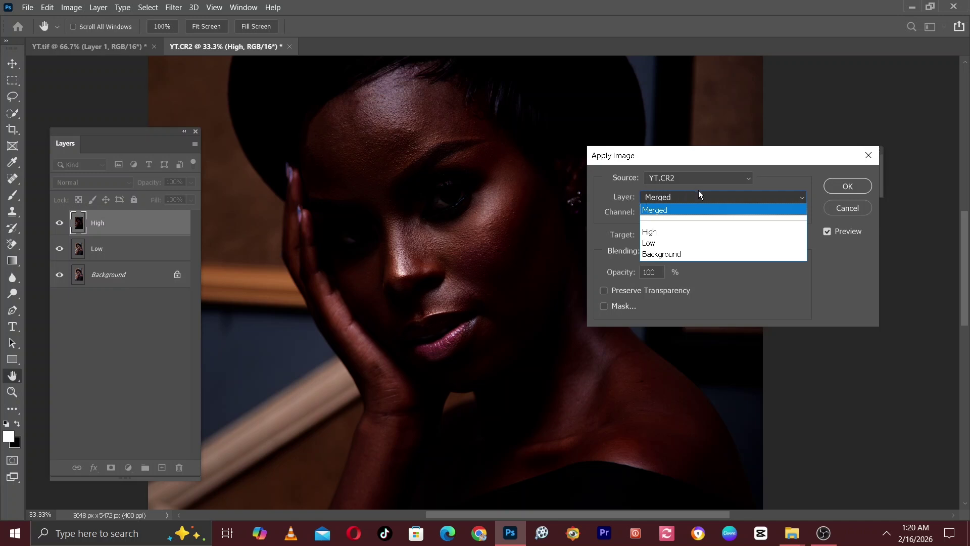
left_click(651, 243)
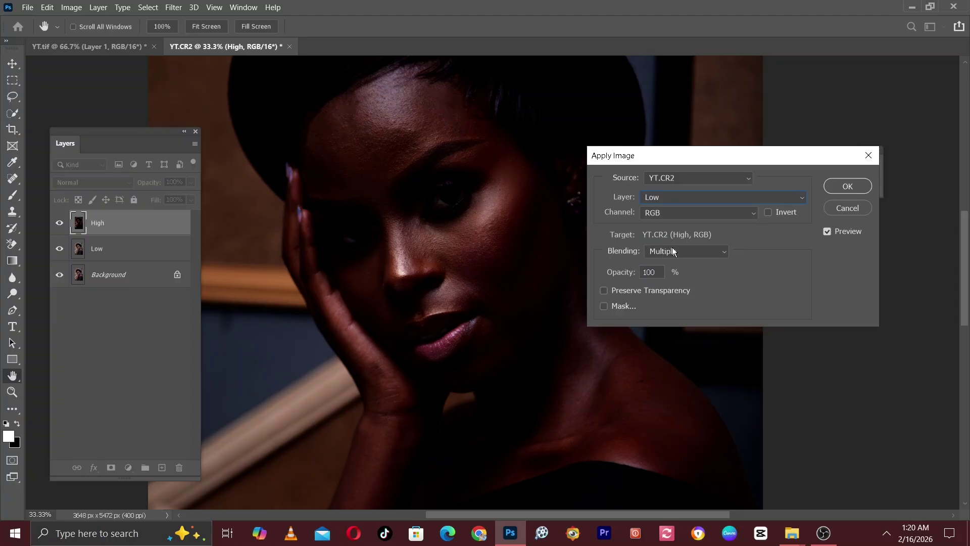
left_click(673, 251)
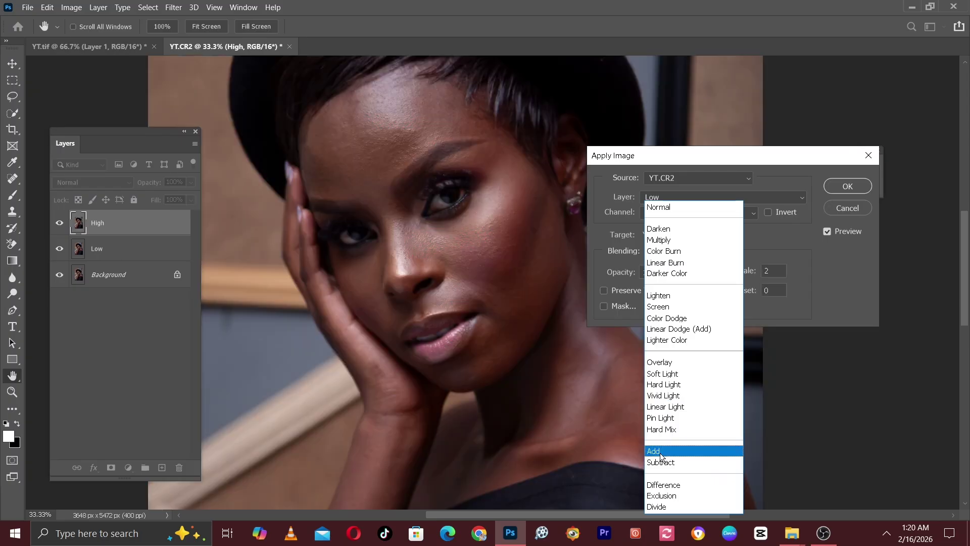
left_click(660, 453)
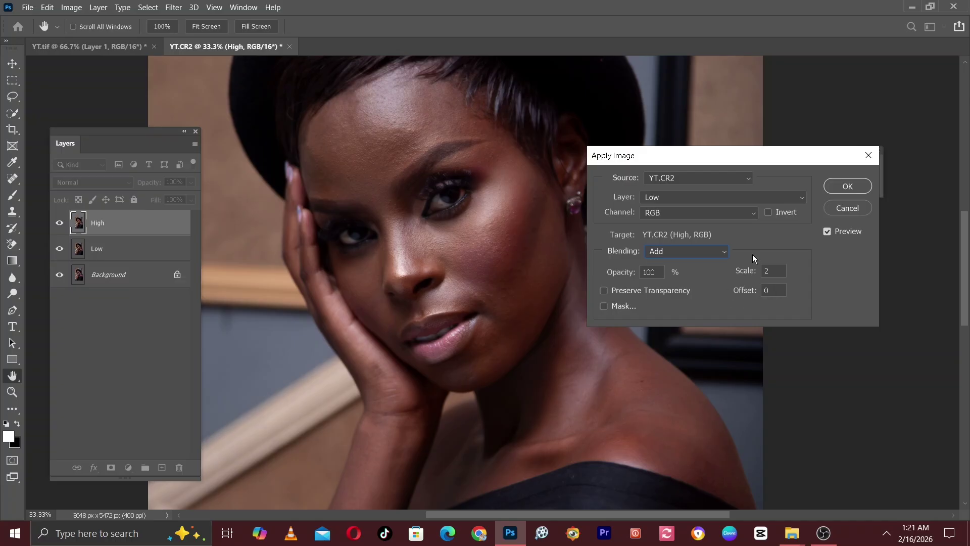
left_click(768, 212)
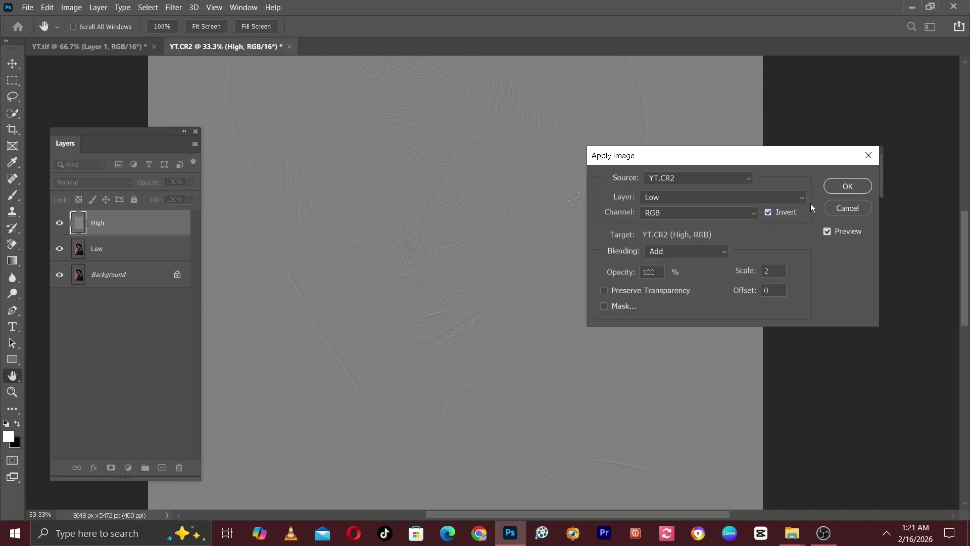
left_click(859, 188)
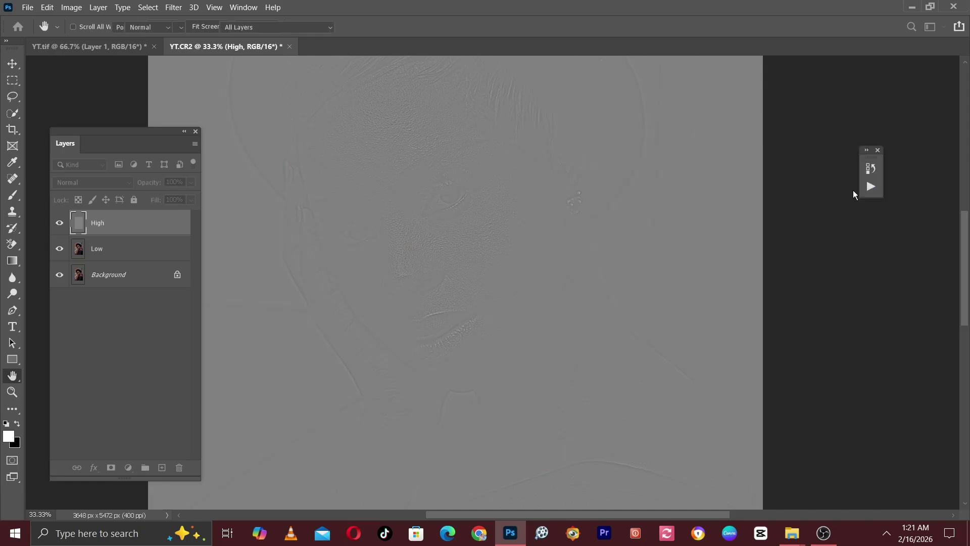
key("j")
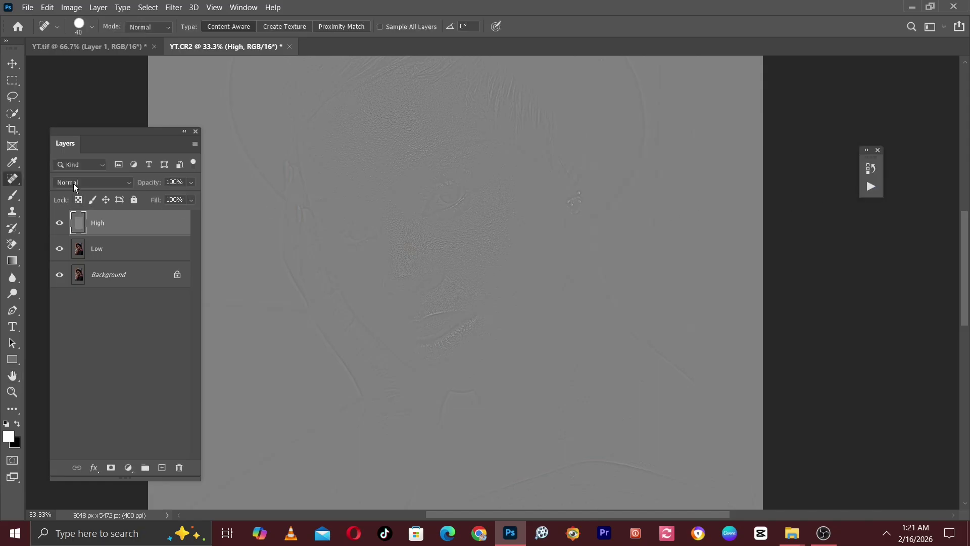
Step: Set the High layer's blend mode to Linear Light and view the face closer
left_click(74, 184)
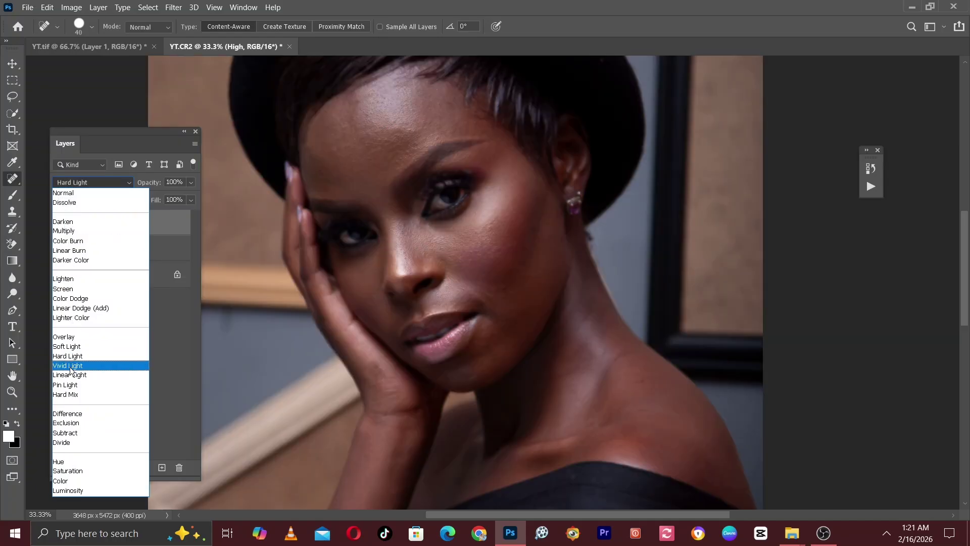
left_click(72, 376)
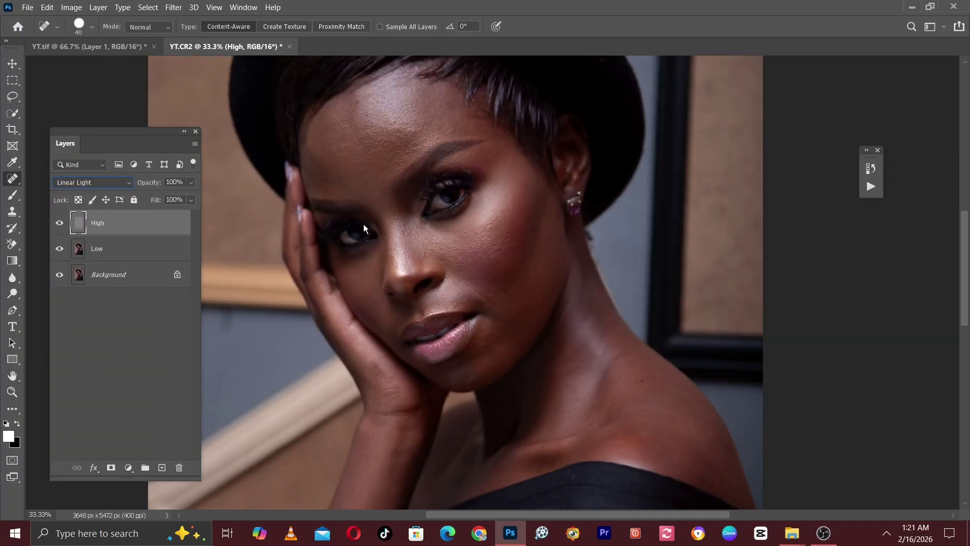
left_click_drag(428, 230, 443, 191)
scroll(435, 243, "up", 1)
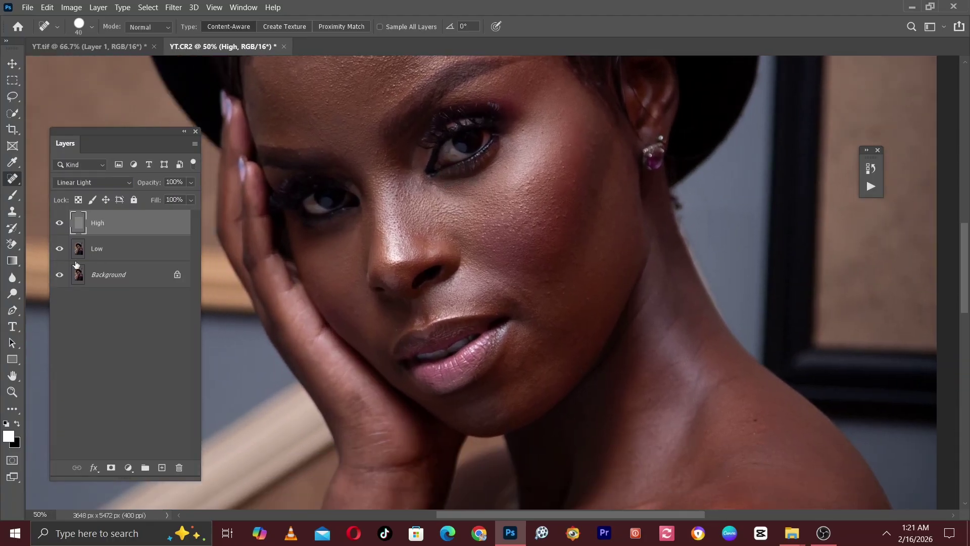
Step: Select the Low layer and outline the forehead between the hairline and the eyebrows with the Lasso tool
left_click(104, 249)
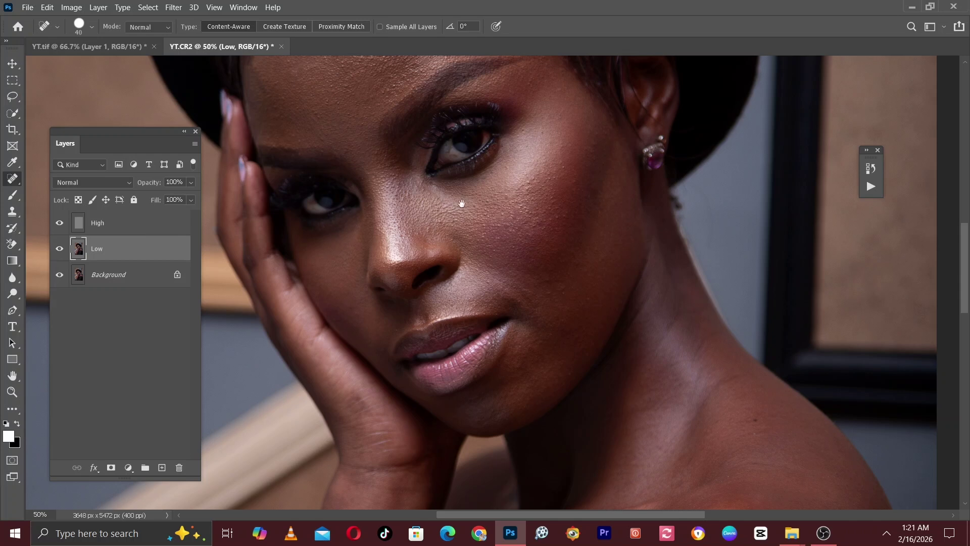
left_click_drag(461, 199, 471, 223)
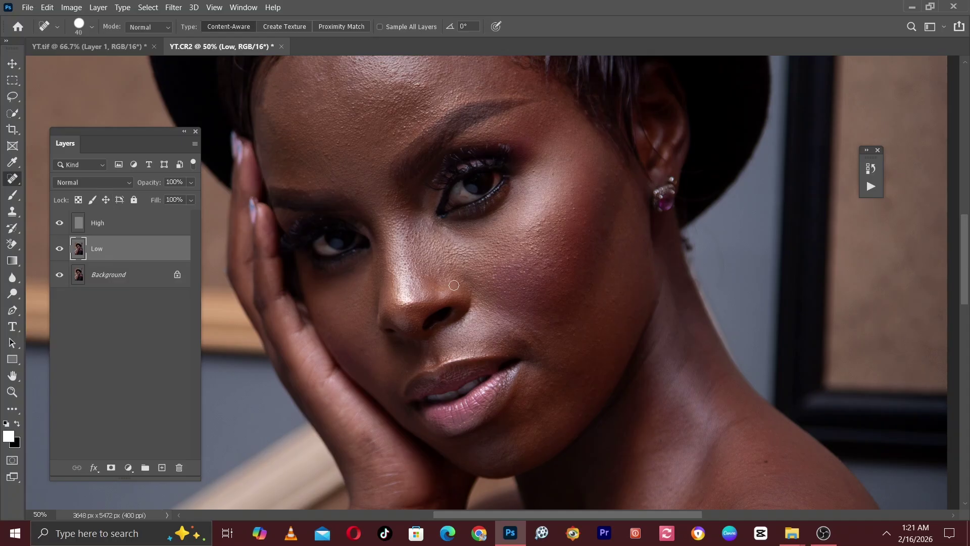
left_click_drag(404, 139, 401, 206)
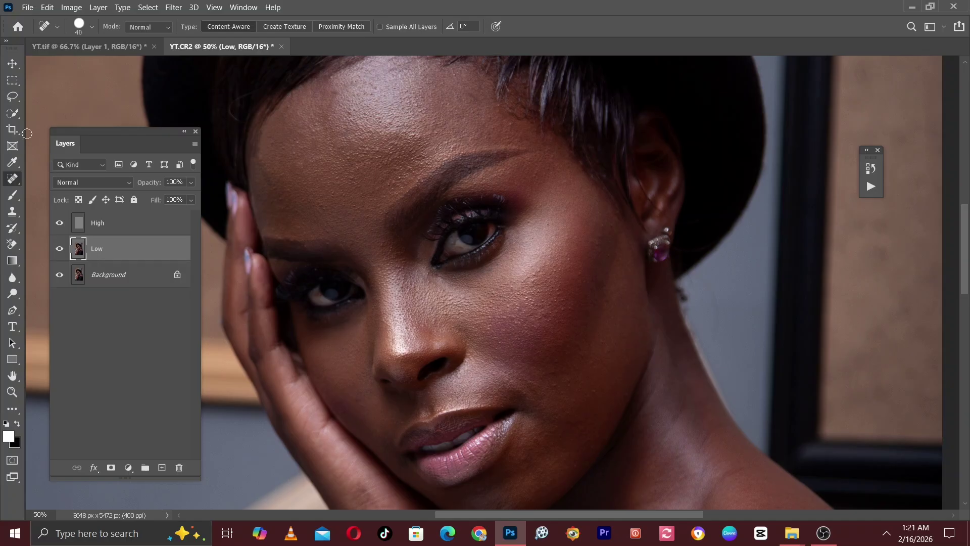
left_click_drag(15, 101, 57, 95)
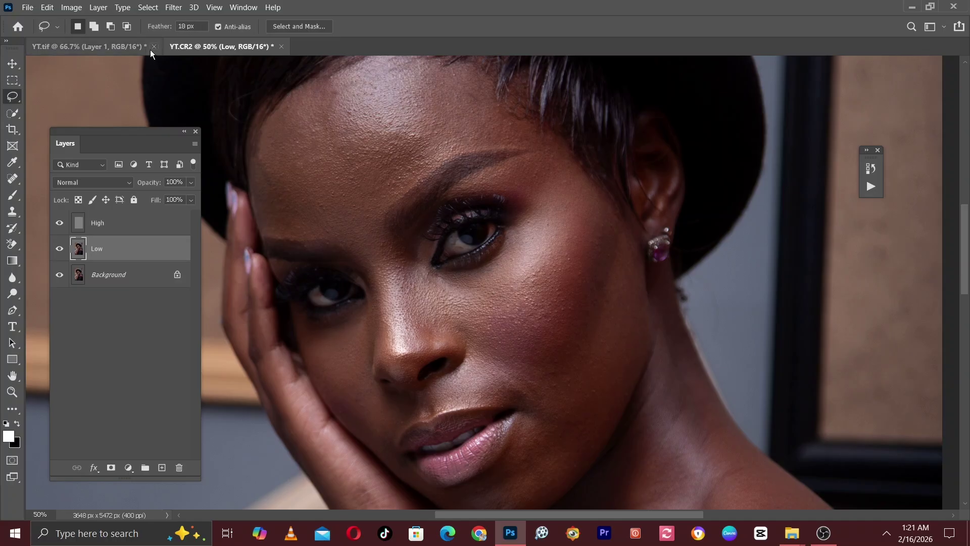
left_click_drag(479, 247, 509, 293)
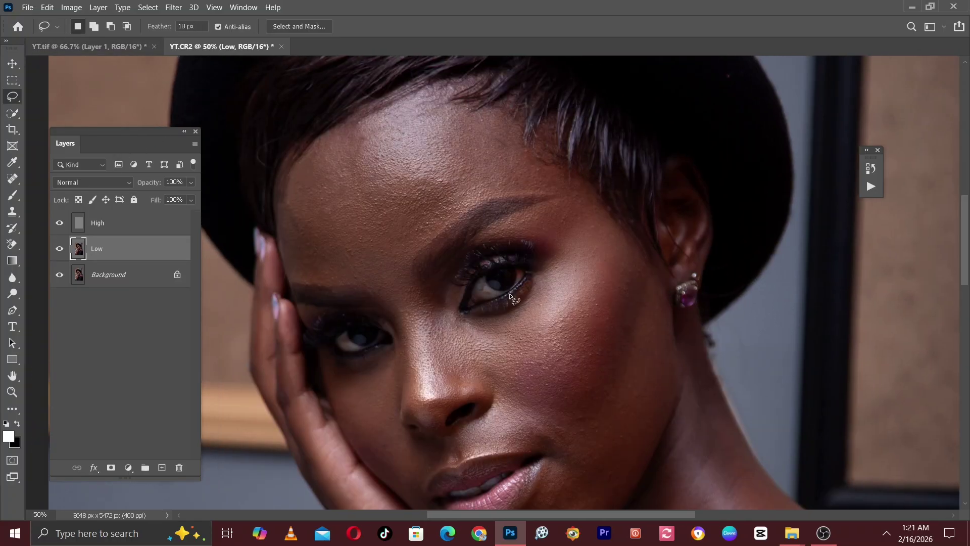
key("ctrl+plus")
left_click_drag(406, 230, 469, 290)
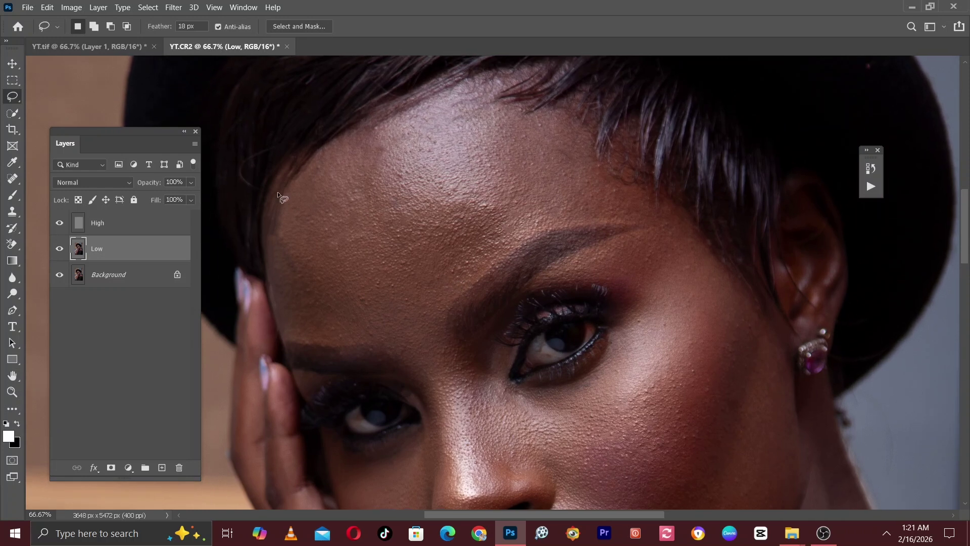
mouse_move(285, 198)
left_mouse_down()
mouse_move(346, 144)
mouse_move(415, 110)
mouse_move(479, 103)
mouse_move(511, 113)
left_mouse_up()
mouse_move(626, 193)
left_mouse_down()
mouse_move(629, 222)
mouse_move(549, 225)
left_mouse_up()
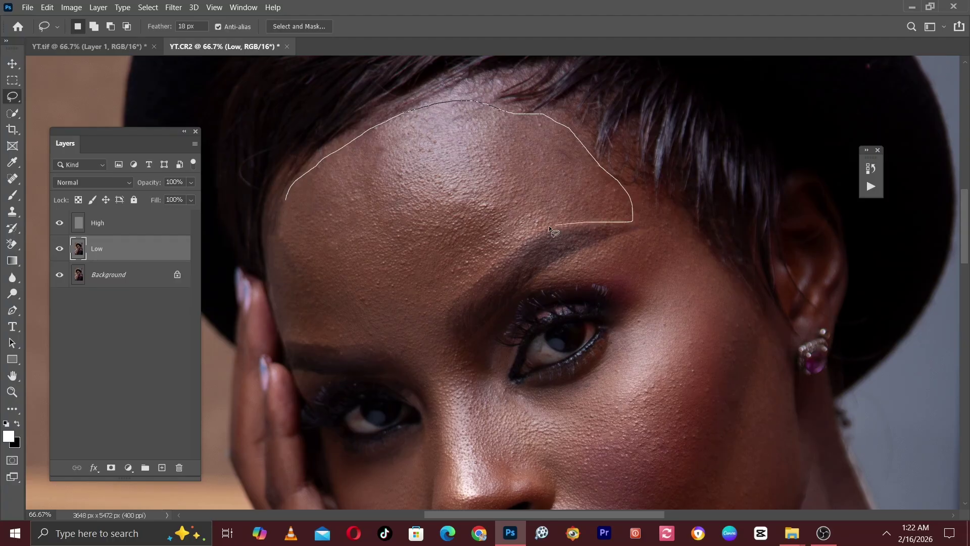
mouse_move(416, 326)
left_mouse_down()
mouse_move(291, 332)
mouse_move(275, 277)
mouse_move(286, 200)
left_mouse_up()
Step: Smooth the forehead selection on the Low layer with a Gaussian Blur of 37.4 px radius and deselect it
left_click(173, 7)
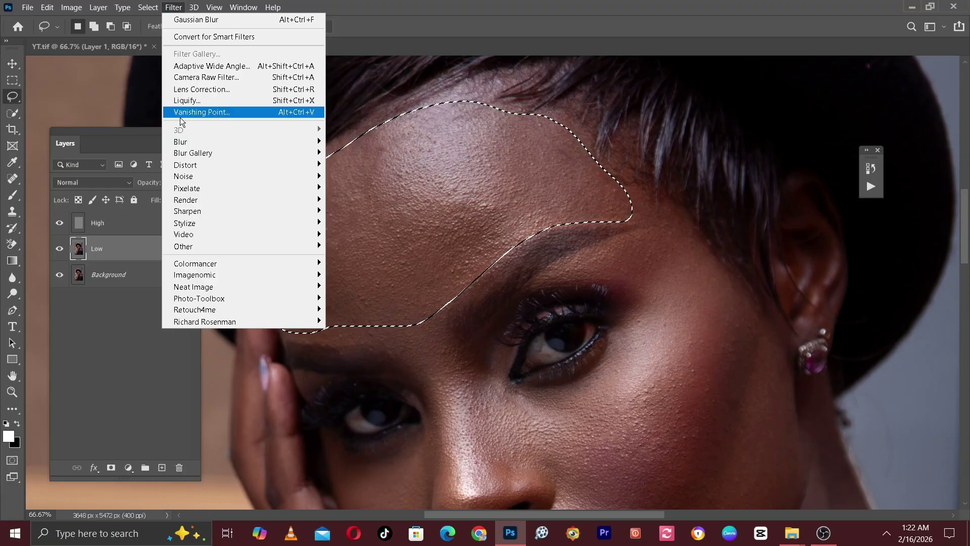
mouse_move(227, 142)
left_click(356, 188)
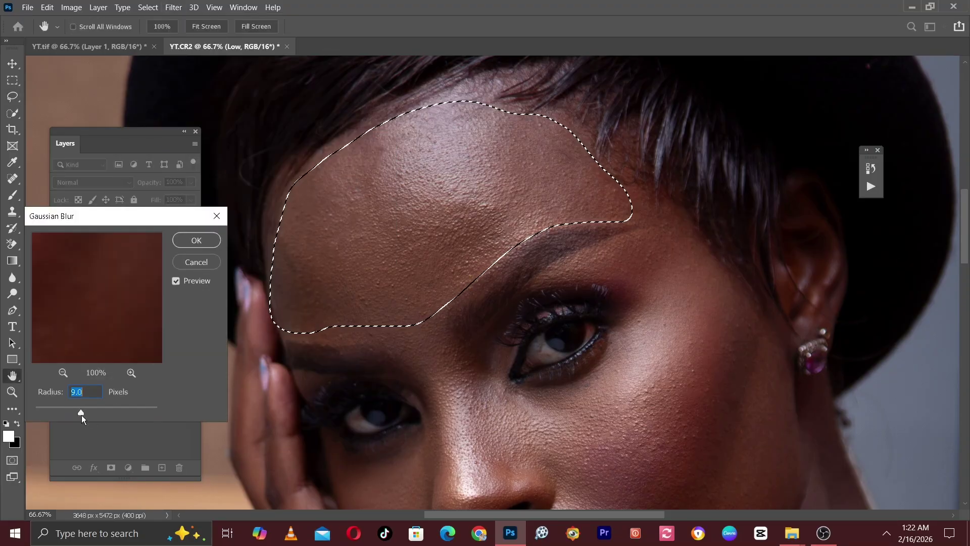
left_click_drag(81, 414, 98, 412)
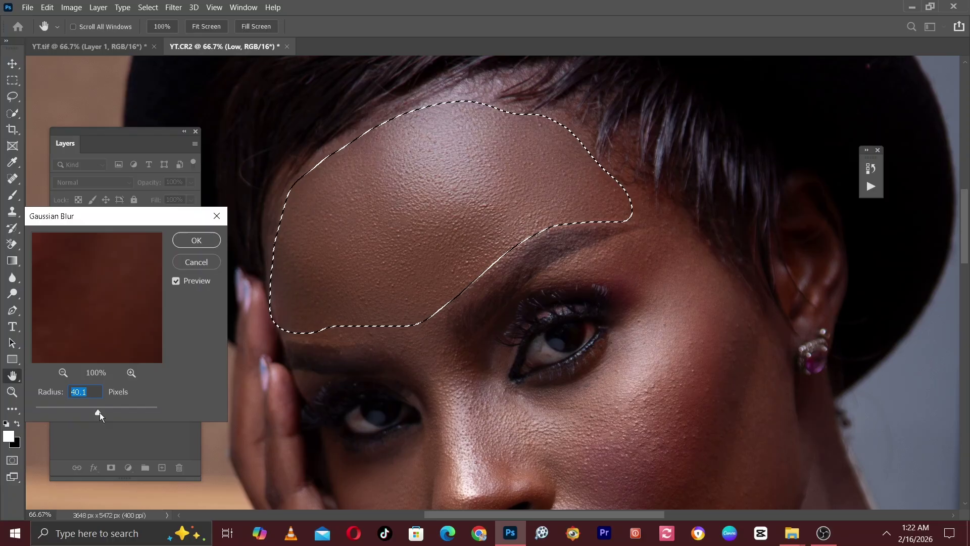
left_click(95, 411)
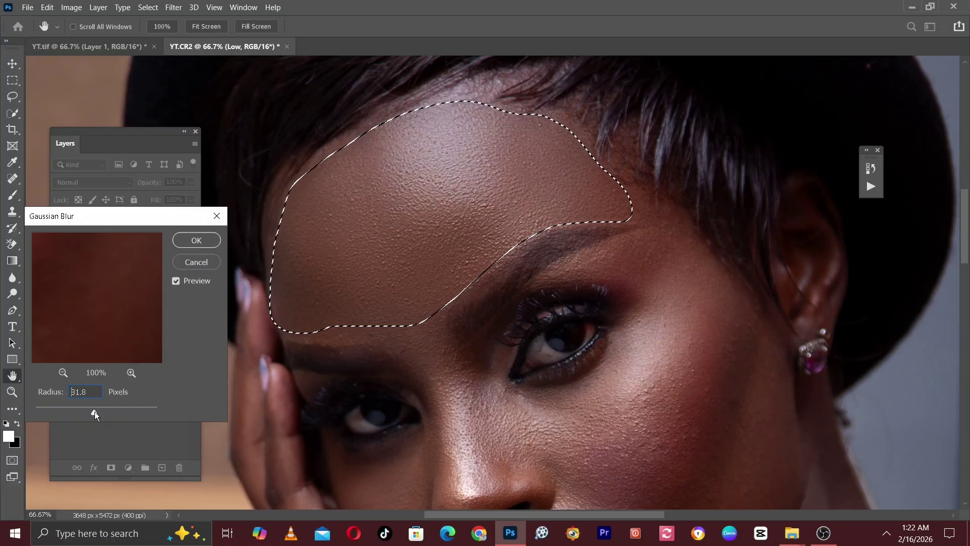
left_click_drag(97, 411, 96, 411)
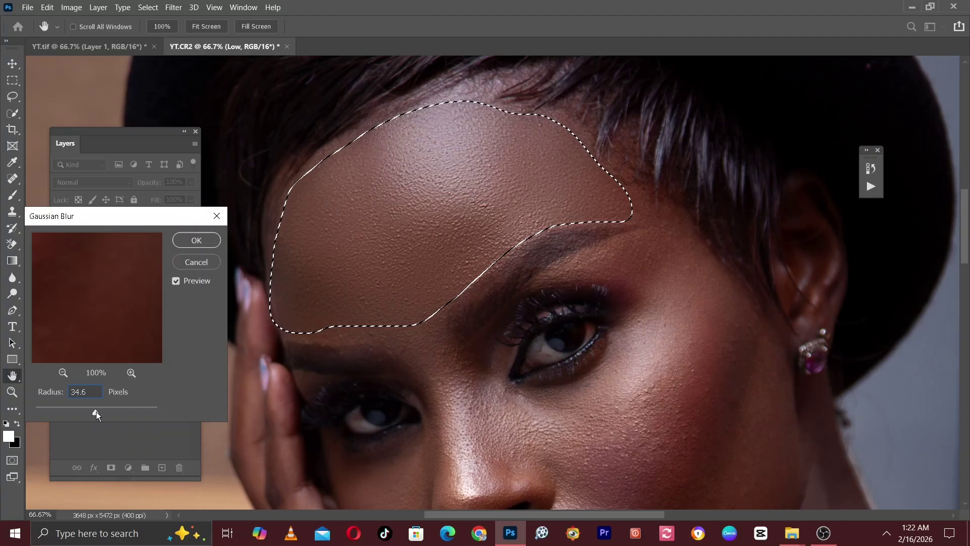
left_click(97, 411)
left_click(197, 245)
key("ctrl+d")
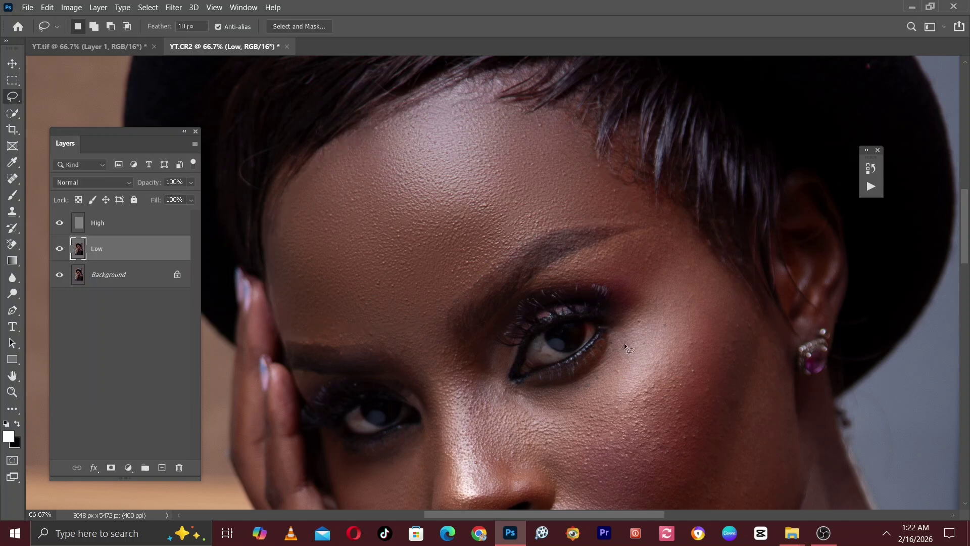
Step: Lasso the large cheek on the earring side, from the brow end around the eye down to the jaw
left_click_drag(647, 359, 574, 273)
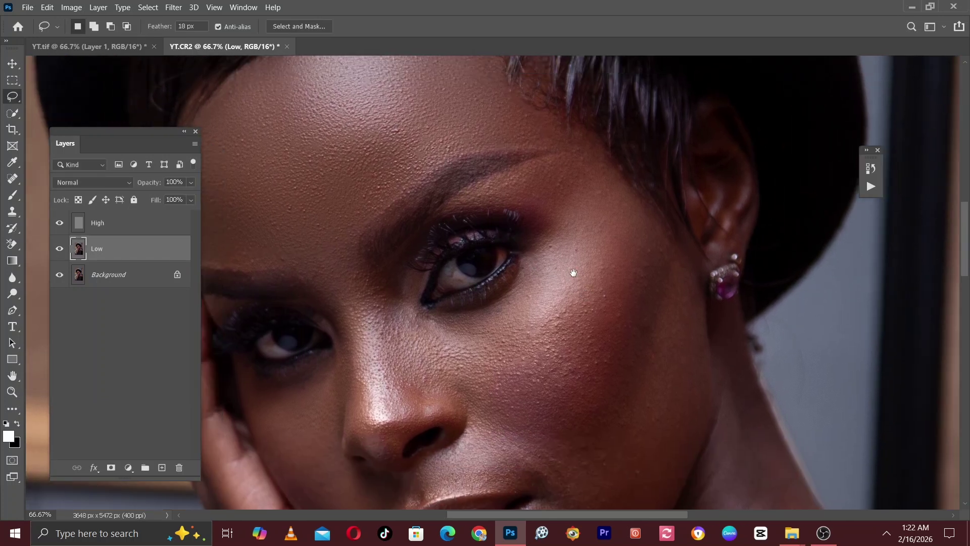
left_click_drag(539, 234, 501, 204)
mouse_move(529, 159)
left_mouse_down()
mouse_move(568, 146)
mouse_move(596, 161)
left_mouse_up()
mouse_move(684, 301)
left_mouse_down()
mouse_move(681, 442)
mouse_move(654, 505)
mouse_move(580, 496)
mouse_move(464, 399)
mouse_move(429, 323)
mouse_move(526, 283)
mouse_move(556, 233)
left_mouse_up()
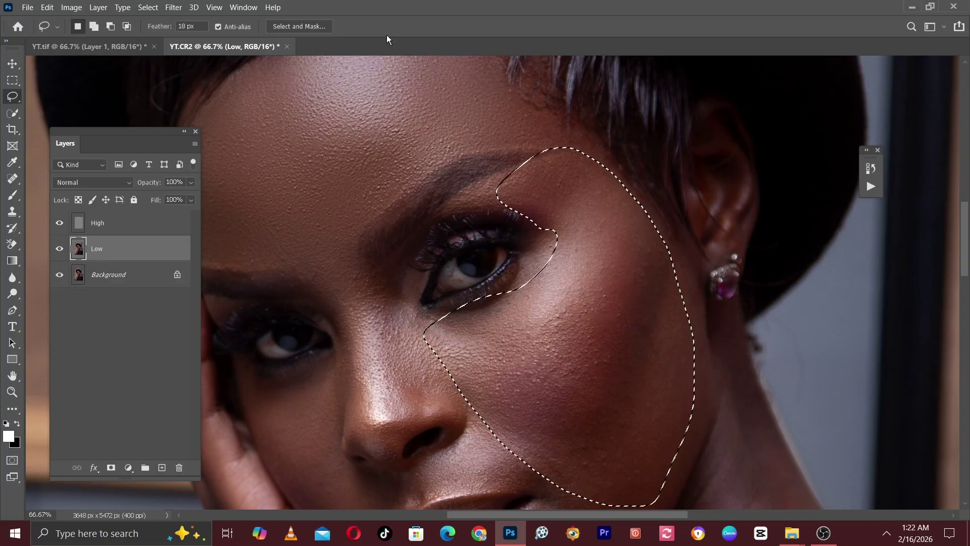
Step: Apply a Gaussian Blur with a 29.1 px radius to the selected cheek on the Low layer
left_click(173, 7)
mouse_move(300, 139)
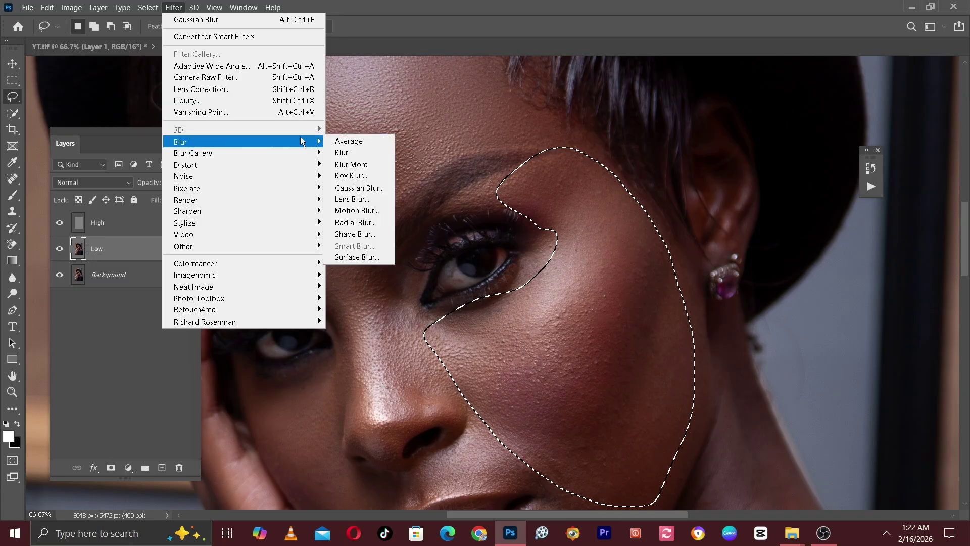
left_click(358, 195)
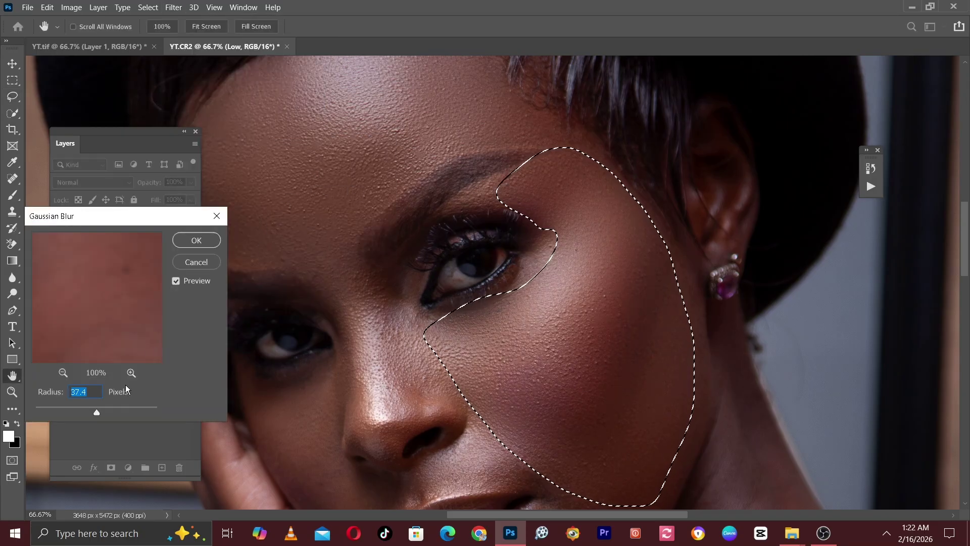
left_click_drag(97, 412, 93, 413)
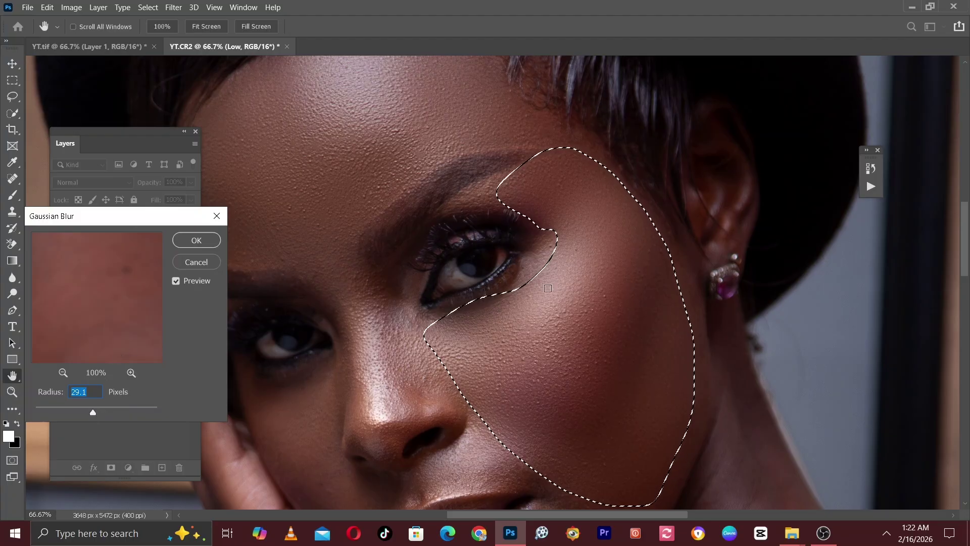
left_click_drag(93, 411, 93, 414)
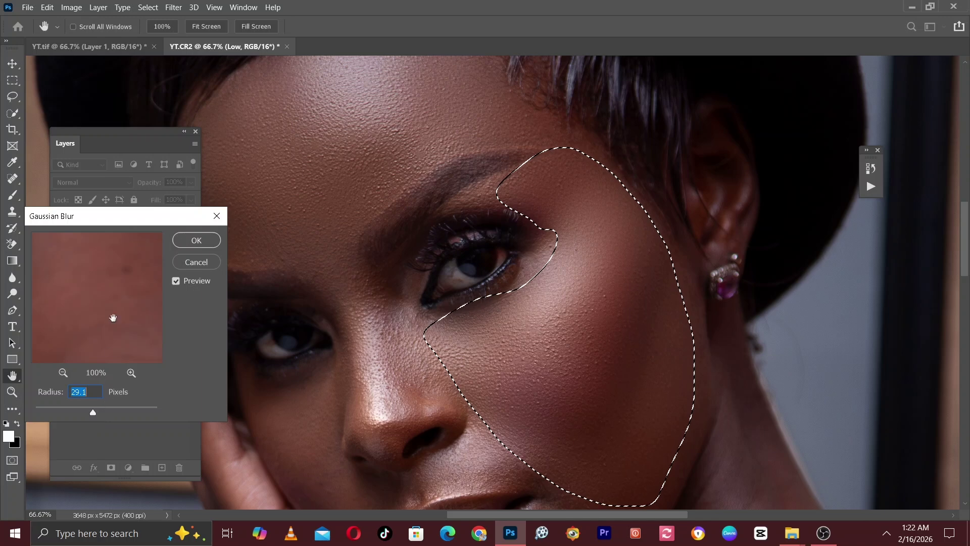
left_click(197, 240)
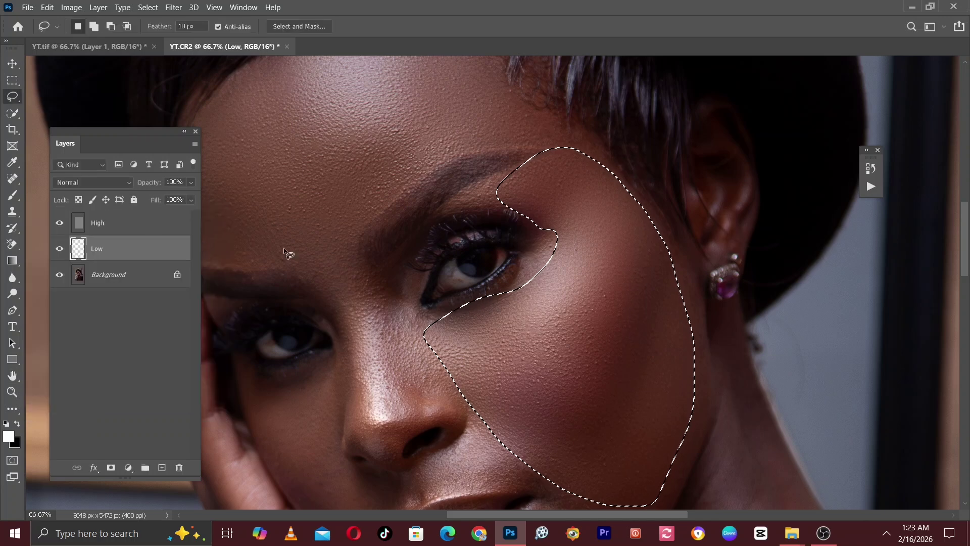
Step: Lasso the other cheek between the nose and the hand and smooth it with an 18.0 px Gaussian Blur on the Low layer
mouse_move(341, 381)
left_mouse_down()
mouse_move(363, 253)
mouse_move(350, 185)
mouse_move(358, 251)
left_mouse_up()
key("ctrl+d")
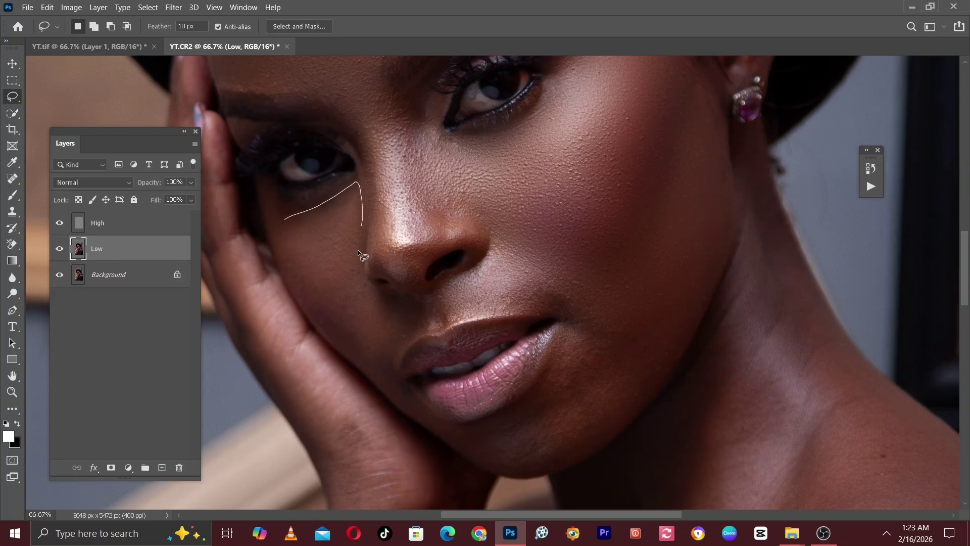
left_click_drag(309, 303, 287, 222)
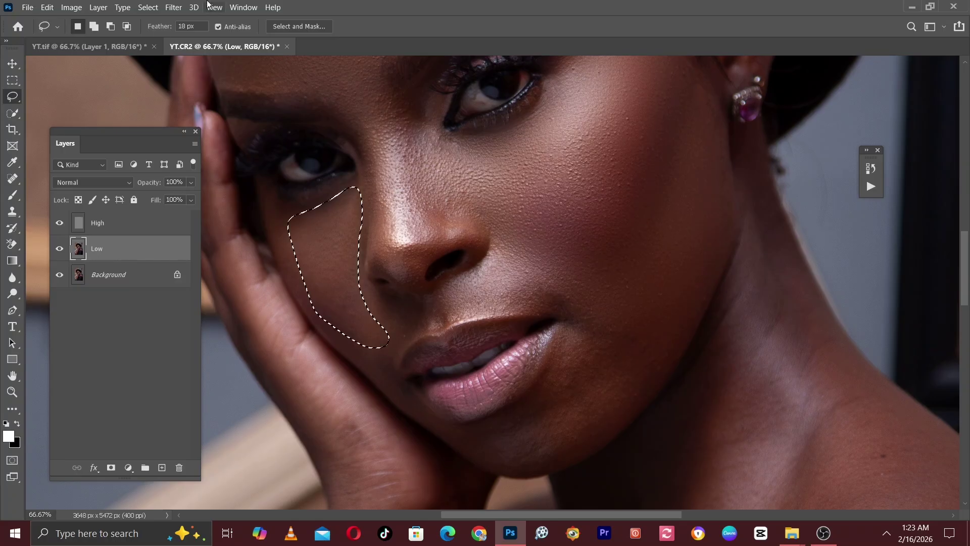
left_click(175, 9)
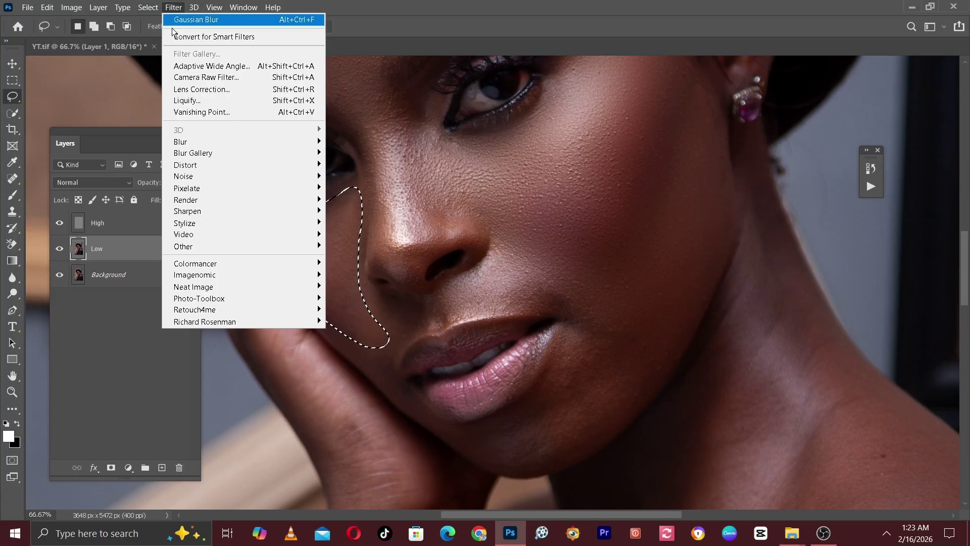
mouse_move(226, 144)
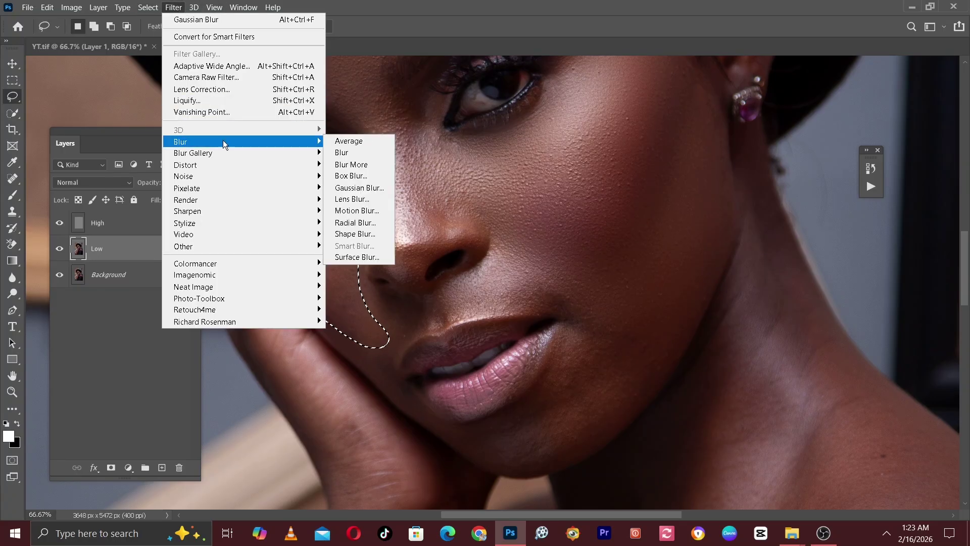
left_click(357, 188)
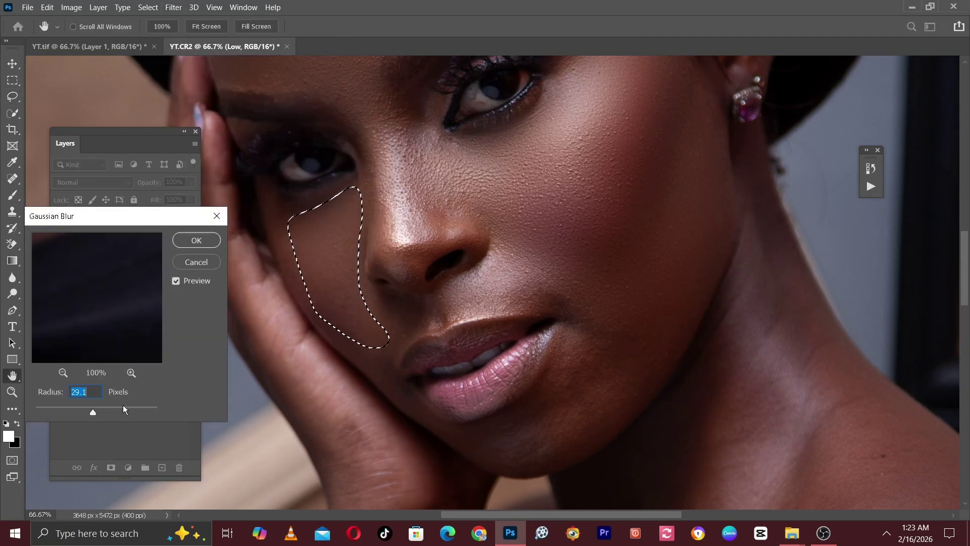
left_click_drag(95, 412, 90, 412)
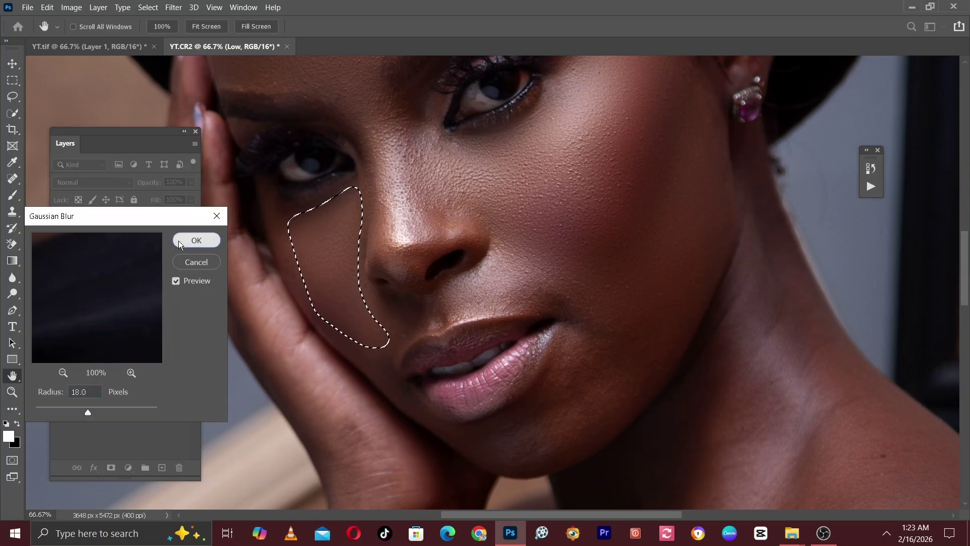
left_click(197, 240)
key("ctrl+d")
Step: Lasso the chin area below and beside the lips and smooth it with a 26.3 px Gaussian Blur on the Low layer
left_click_drag(523, 282, 428, 170)
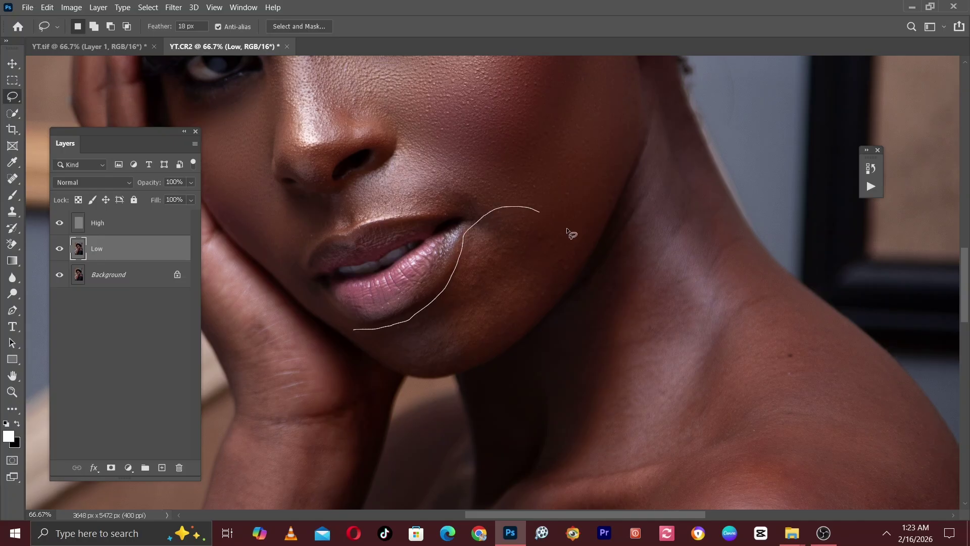
left_click_drag(397, 362, 363, 334)
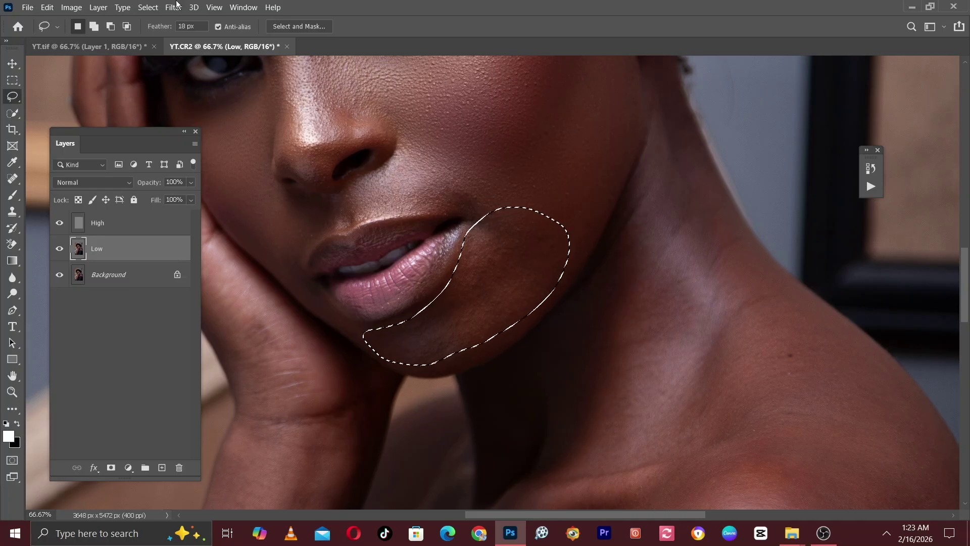
left_click(173, 7)
mouse_move(183, 142)
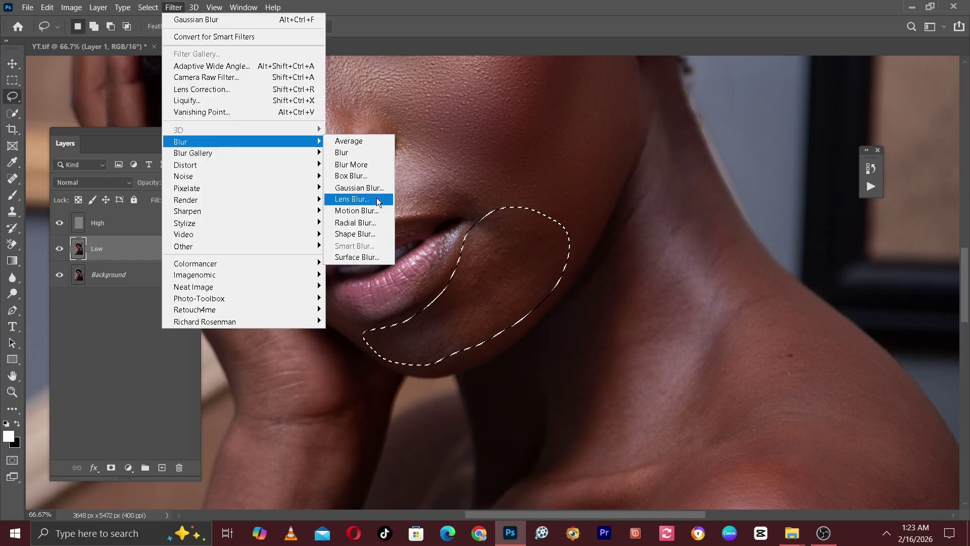
left_click(359, 188)
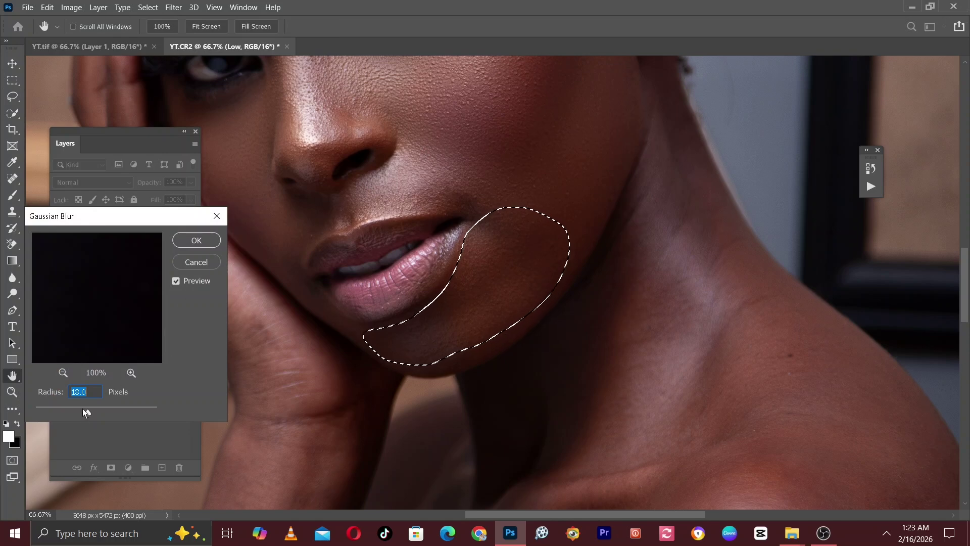
left_click_drag(87, 414, 89, 413)
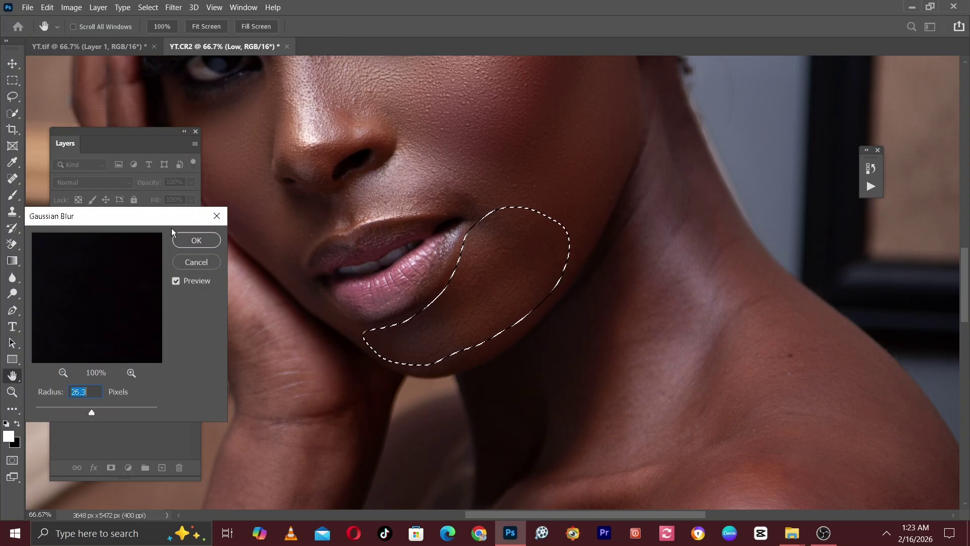
left_click(197, 240)
key("ctrl+d")
Step: Lasso the nose from between the eyebrows along the bridge down to the tip
mouse_move(632, 344)
left_mouse_down()
mouse_move(569, 384)
mouse_move(460, 217)
mouse_move(486, 287)
left_mouse_up()
left_click_drag(426, 195, 553, 351)
mouse_move(365, 284)
left_mouse_down()
mouse_move(329, 188)
mouse_move(350, 153)
mouse_move(400, 195)
mouse_move(425, 173)
mouse_move(471, 332)
left_mouse_up()
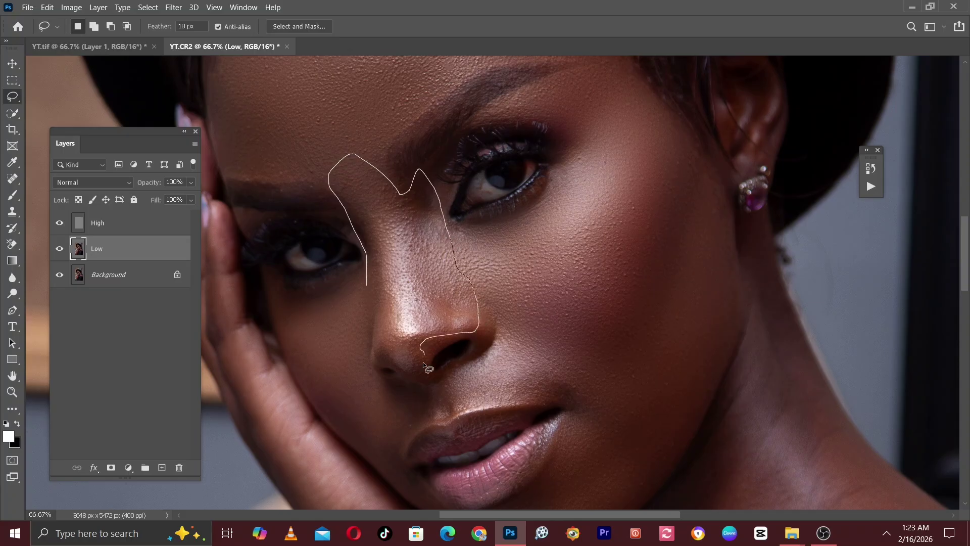
left_click_drag(387, 353, 372, 286)
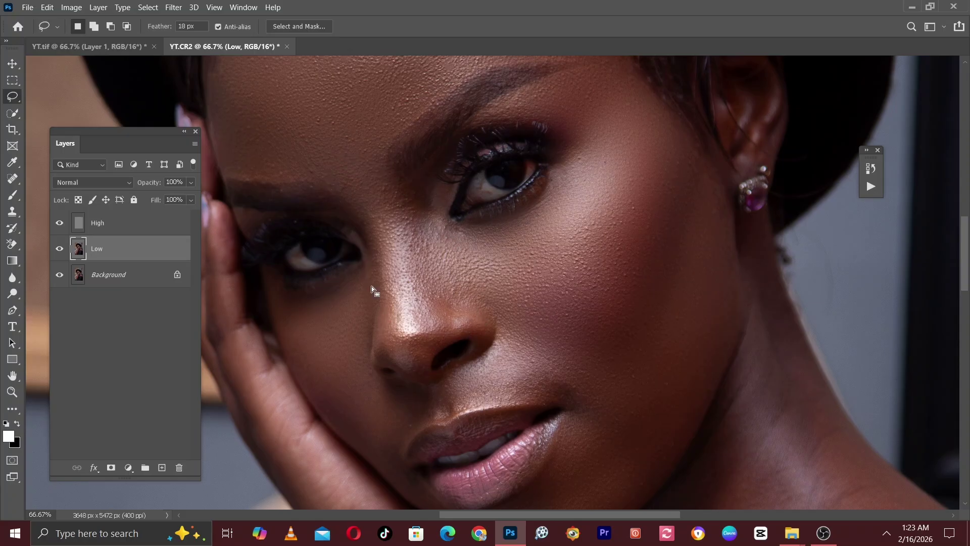
Step: Smooth the selected nose with a 12.5 px Gaussian Blur on the Low layer and clear the selection
left_click(173, 7)
mouse_move(174, 142)
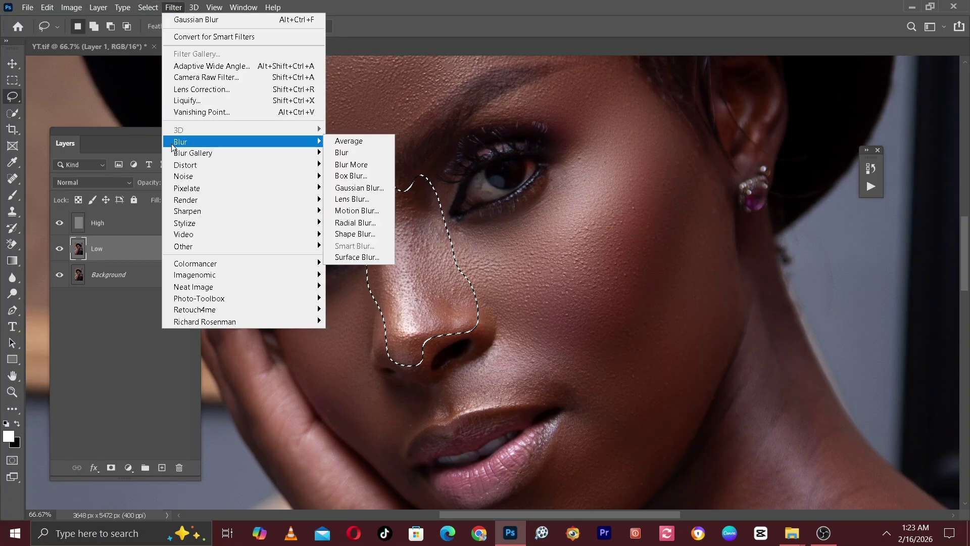
left_click(344, 189)
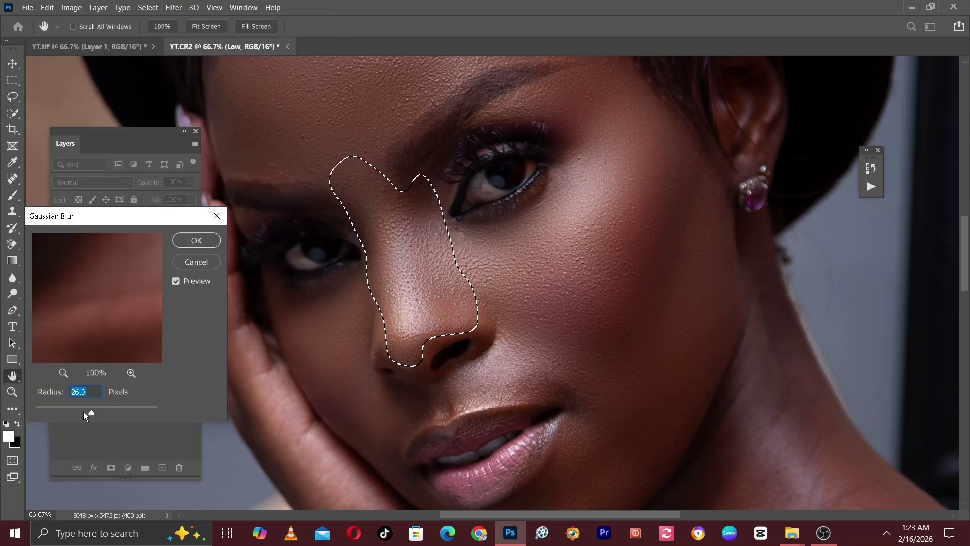
left_click_drag(74, 410, 78, 411)
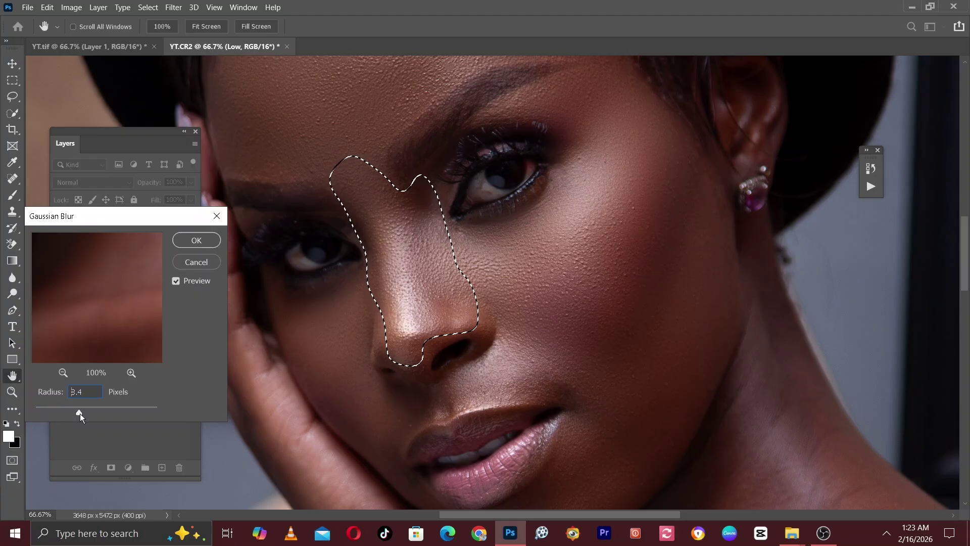
left_click_drag(80, 414, 85, 414)
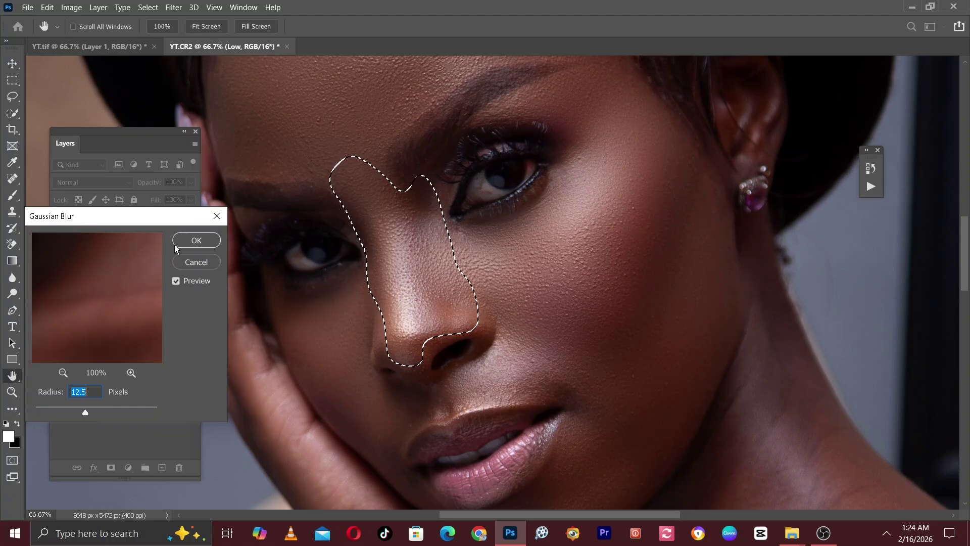
left_click(196, 241)
key("l")
key("ctrl+d")
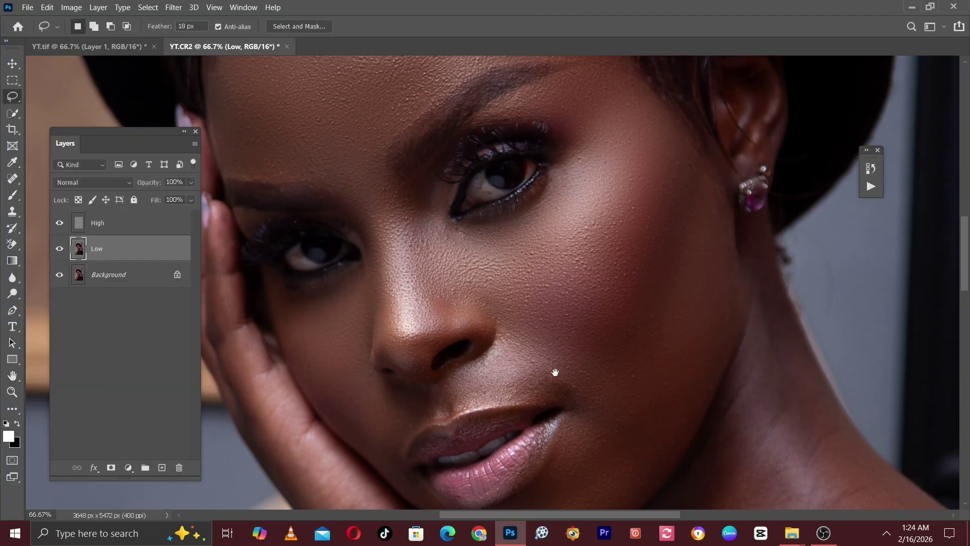
Step: Lasso the skin between the nose and the upper lip and reapply the last Gaussian Blur to it on the Low layer
left_click_drag(555, 373, 512, 217)
mouse_move(353, 268)
left_mouse_down()
mouse_move(365, 238)
mouse_move(456, 185)
mouse_move(490, 194)
mouse_move(515, 248)
left_mouse_up()
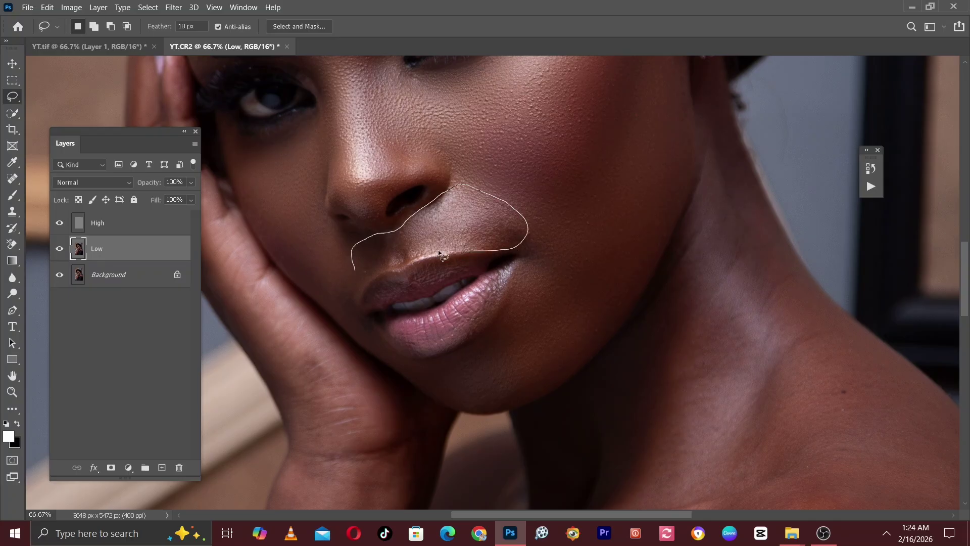
left_click_drag(439, 253, 354, 270)
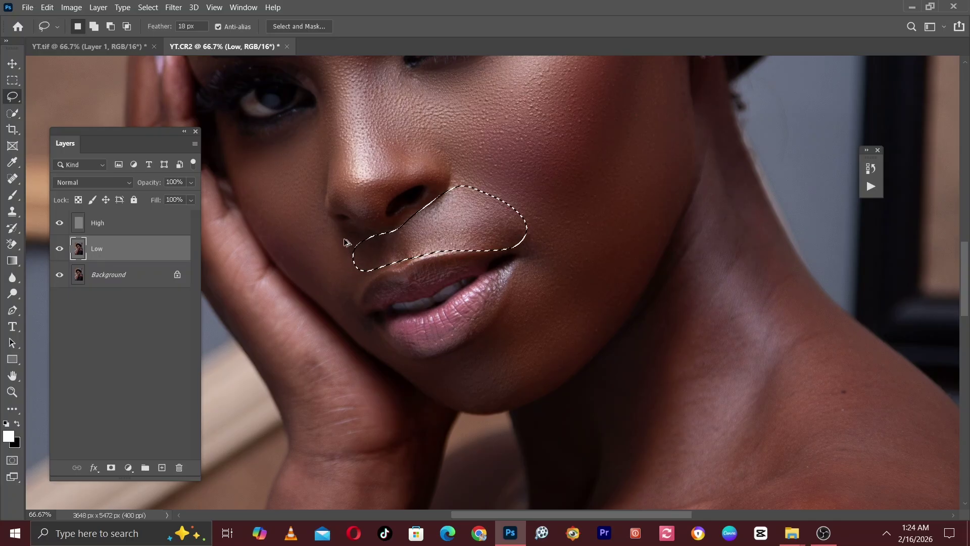
key("ctrl+alt+f")
key("ctrl+d")
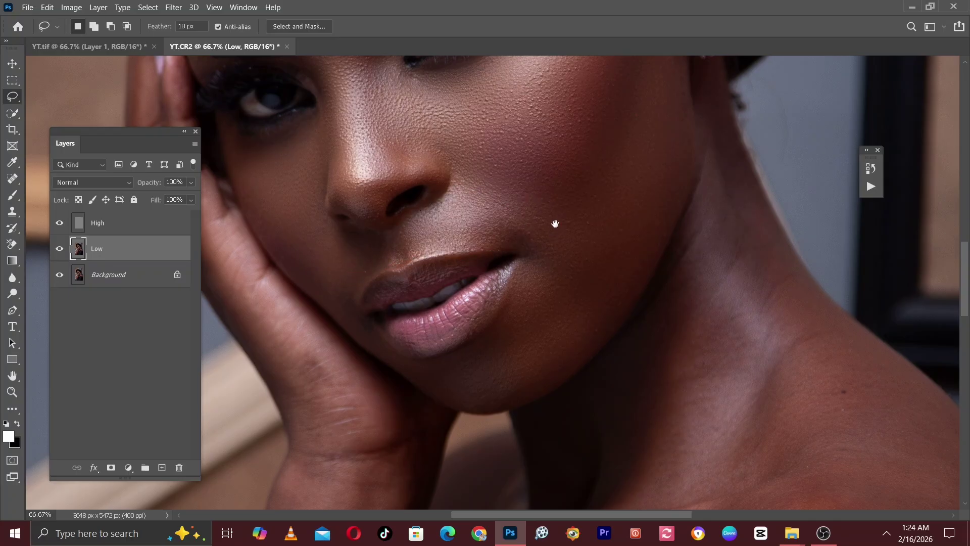
Step: Lasso the neck, collarbone and inner shoulder above the dress and smooth them with a 30.4 px Gaussian Blur on the Low layer
mouse_move(555, 223)
left_mouse_down()
mouse_move(427, 124)
mouse_move(410, 152)
mouse_move(403, 202)
left_mouse_up()
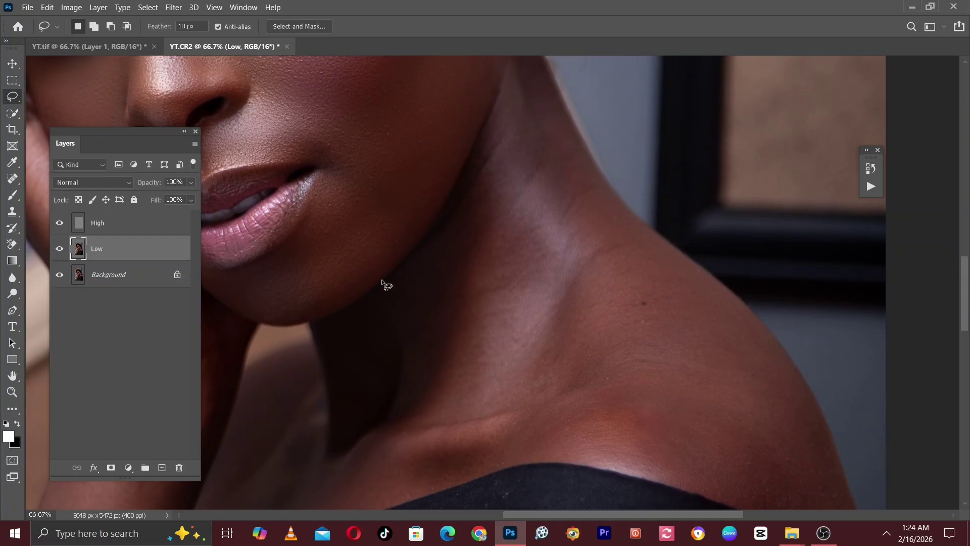
mouse_move(401, 272)
left_mouse_down()
mouse_move(467, 205)
mouse_move(503, 121)
left_mouse_up()
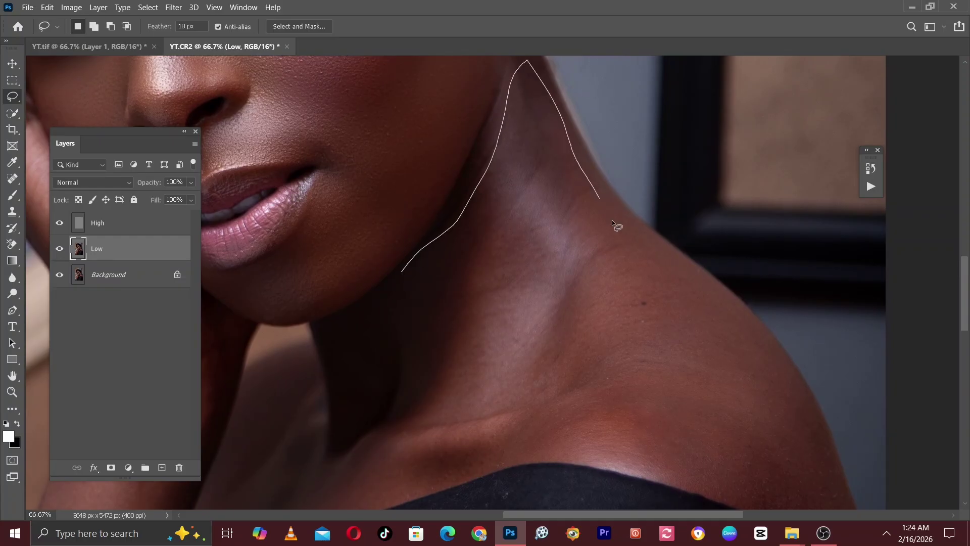
mouse_move(717, 321)
left_mouse_down()
mouse_move(755, 392)
mouse_move(709, 447)
left_mouse_up()
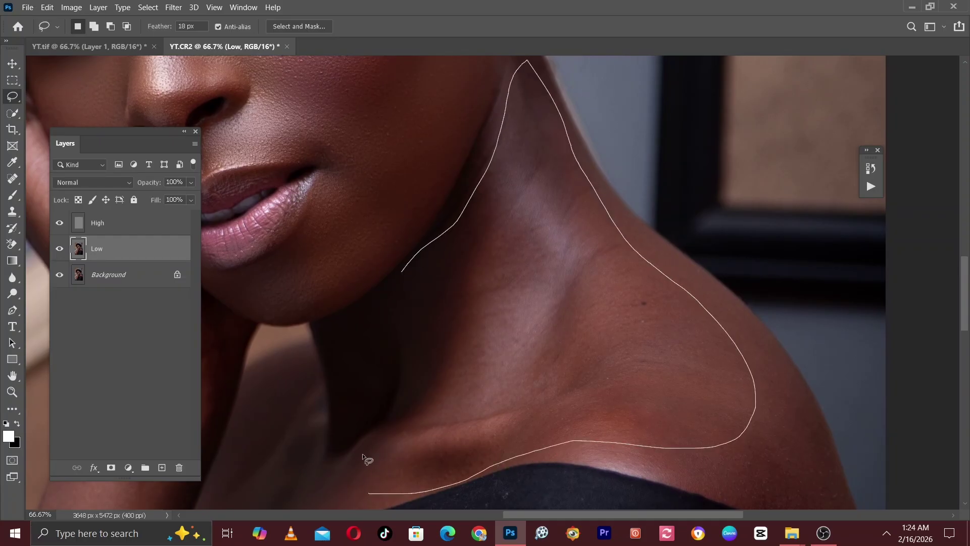
mouse_move(363, 453)
left_mouse_down()
mouse_move(431, 324)
mouse_move(403, 273)
left_mouse_up()
left_click(173, 7)
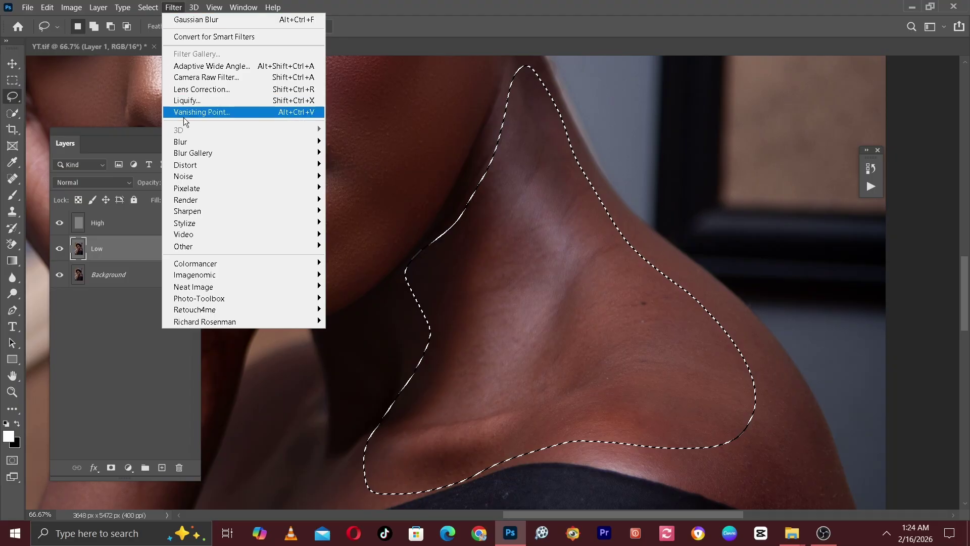
mouse_move(247, 139)
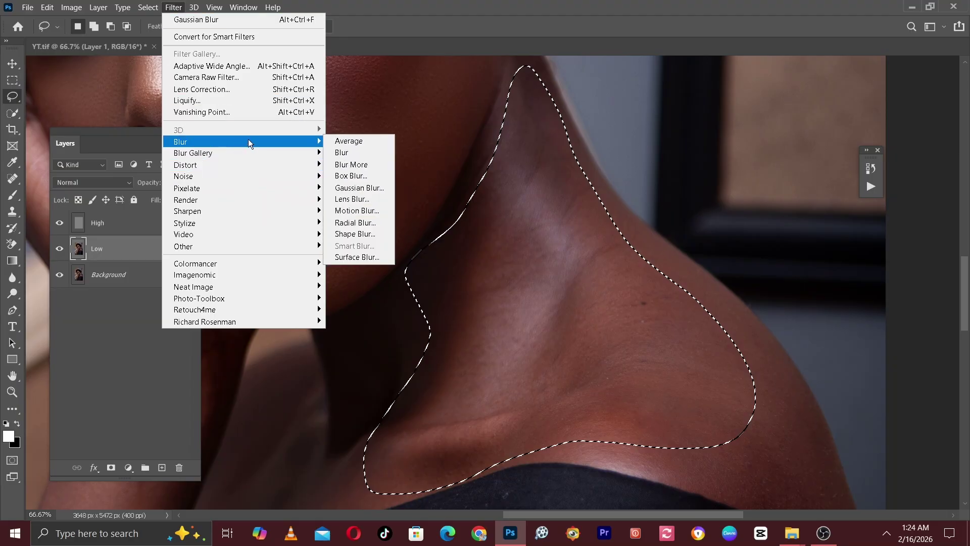
left_click(377, 187)
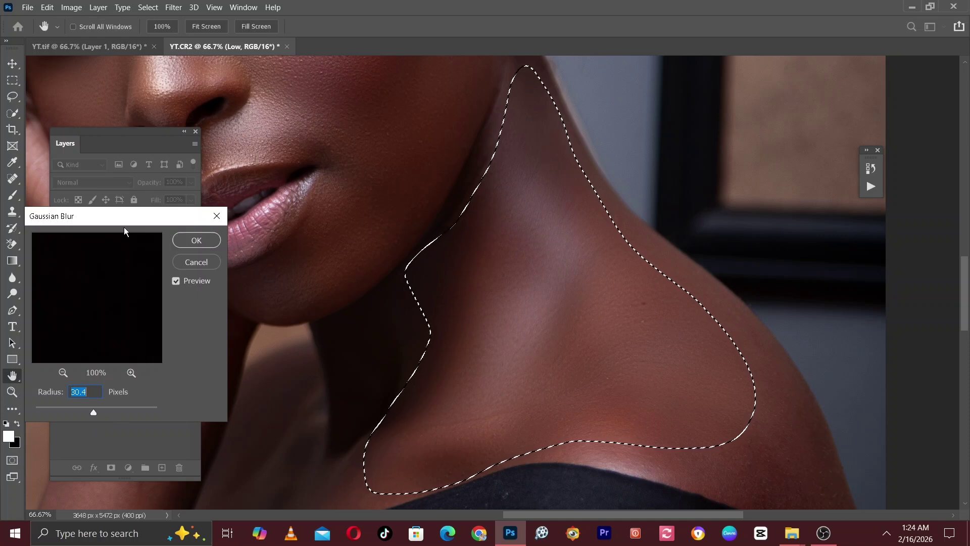
left_click(196, 240)
key("ctrl+d")
Step: Lasso the outer shoulder strip down to the dress edge and smooth it with the last Gaussian Blur
mouse_move(736, 335)
left_mouse_down()
mouse_move(588, 165)
mouse_move(567, 317)
mouse_move(438, 168)
mouse_move(531, 256)
left_mouse_up()
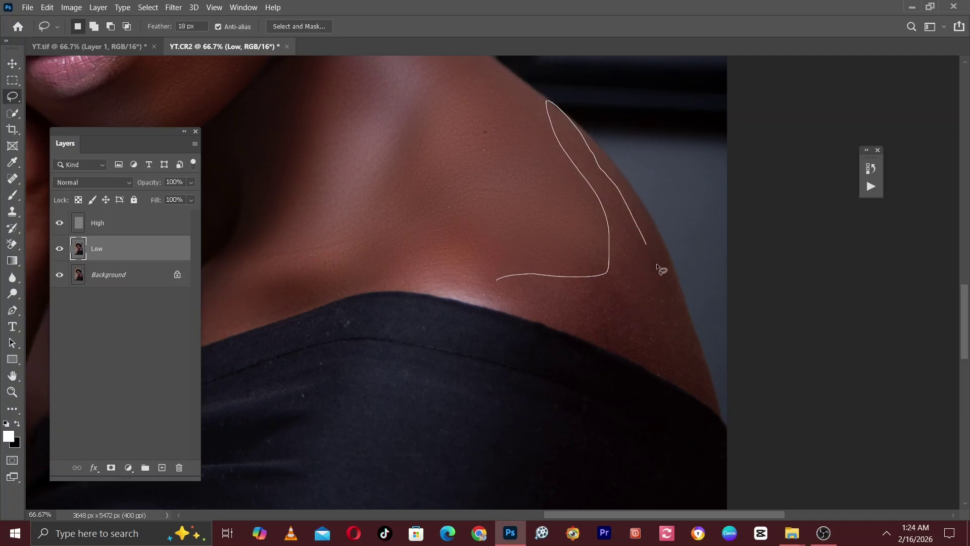
mouse_move(683, 361)
left_mouse_down()
mouse_move(590, 297)
mouse_move(499, 279)
left_mouse_up()
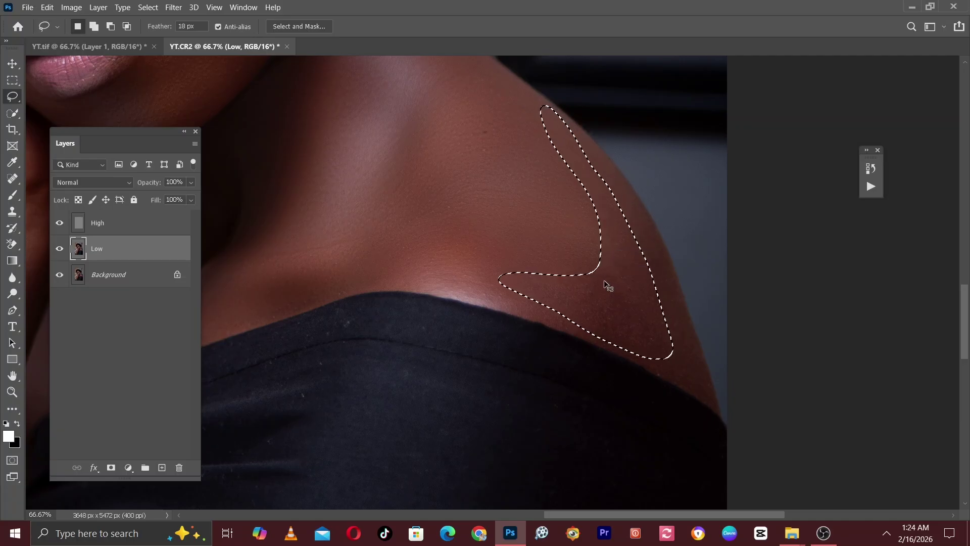
Step: Lasso the raised forearm from the wrist crease down to the elbow, keeping just inside its edges
left_click_drag(431, 164, 451, 185)
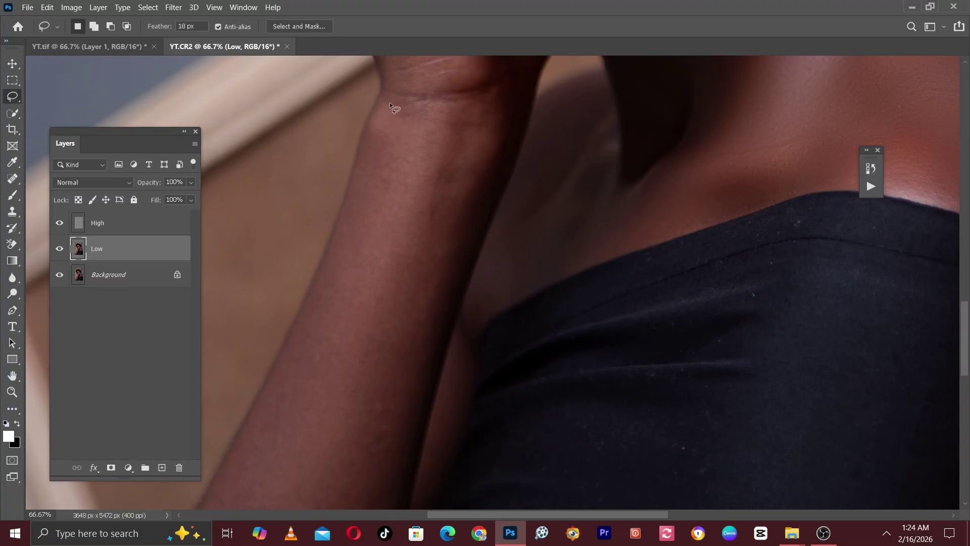
scroll(398, 141, "up", 3)
scroll(397, 141, "down", 1)
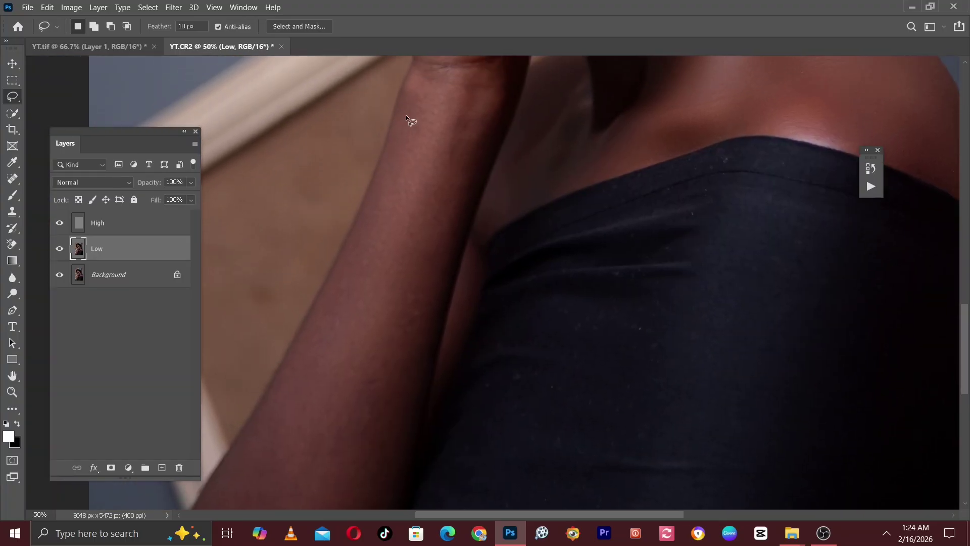
scroll(408, 125, "down", 1)
left_click_drag(410, 245, 437, 159)
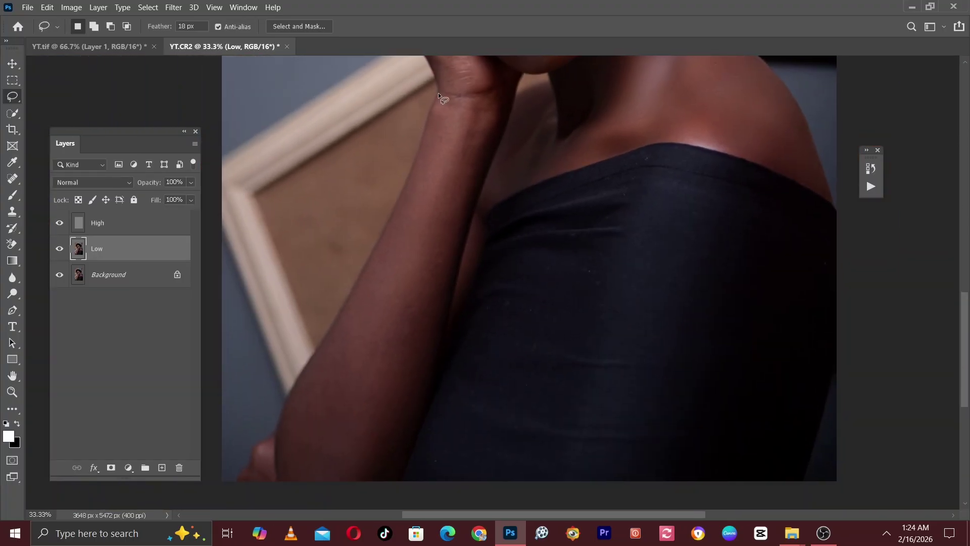
mouse_move(485, 101)
left_mouse_down()
mouse_move(485, 154)
mouse_move(391, 458)
left_mouse_up()
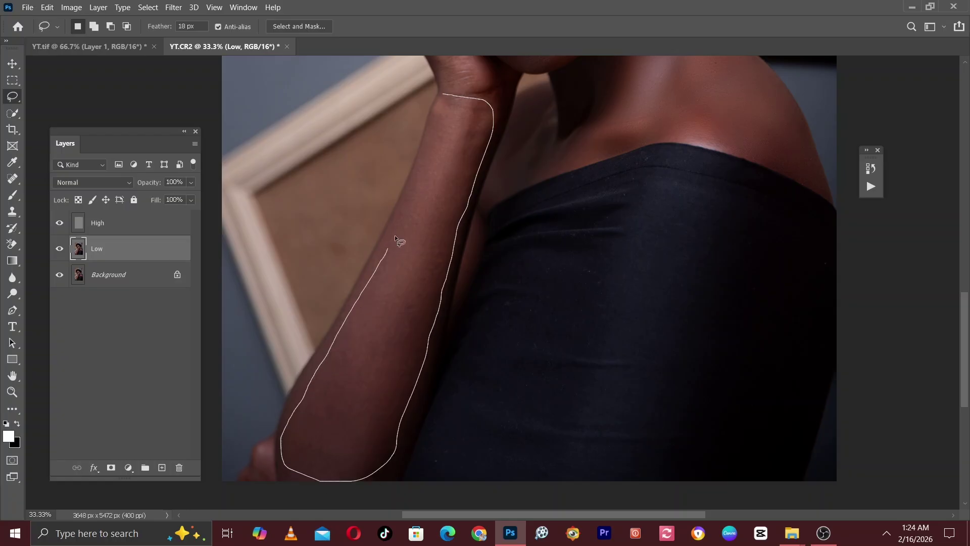
left_click_drag(447, 96, 448, 96)
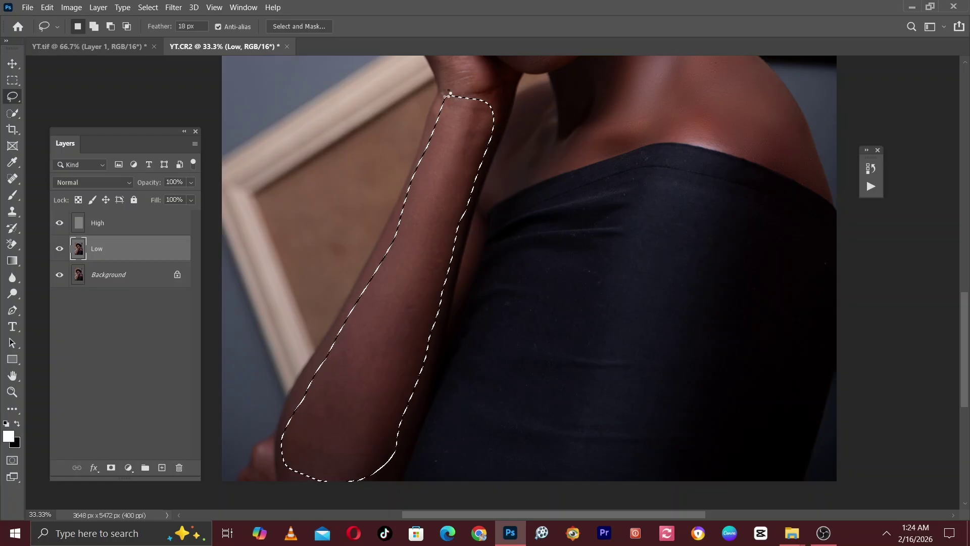
Step: Restore the forearm selection, smooth it with a 24.9 px Gaussian Blur on the Low layer and deselect
left_click(517, 147)
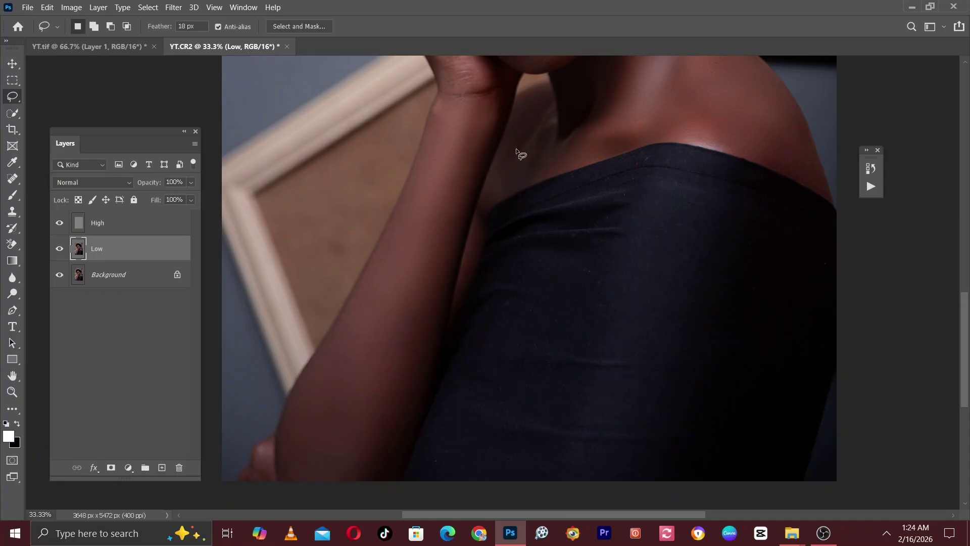
left_click_drag(528, 138, 499, 250)
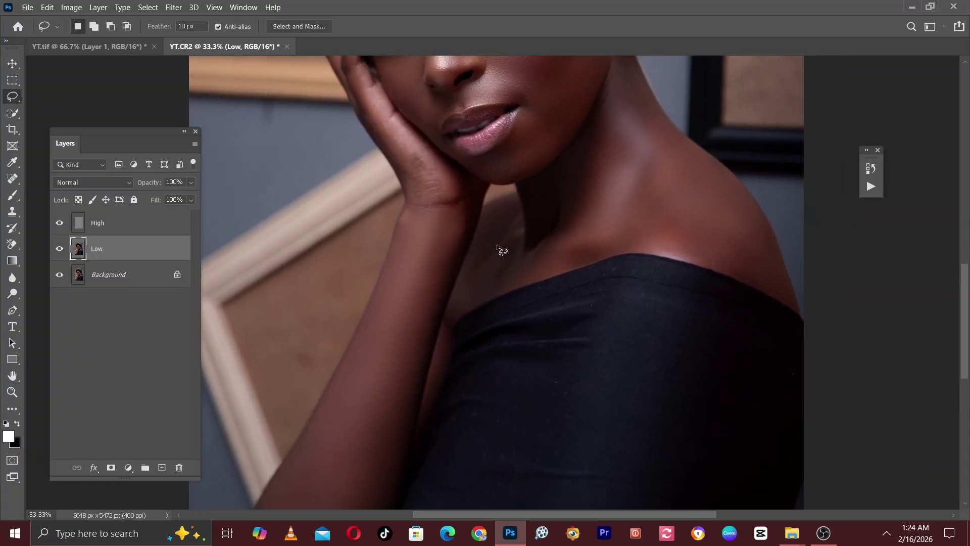
key("ctrl+shift+d")
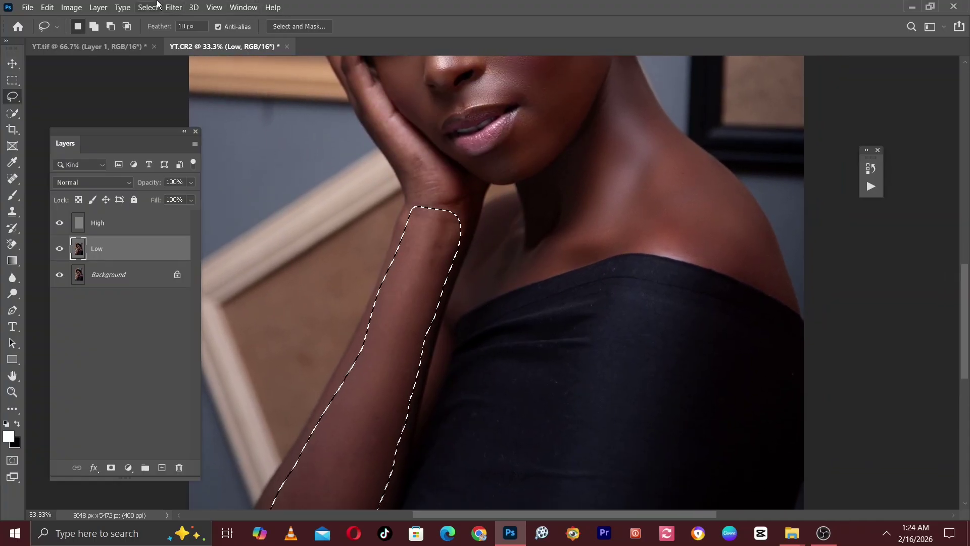
left_click(173, 7)
mouse_move(243, 142)
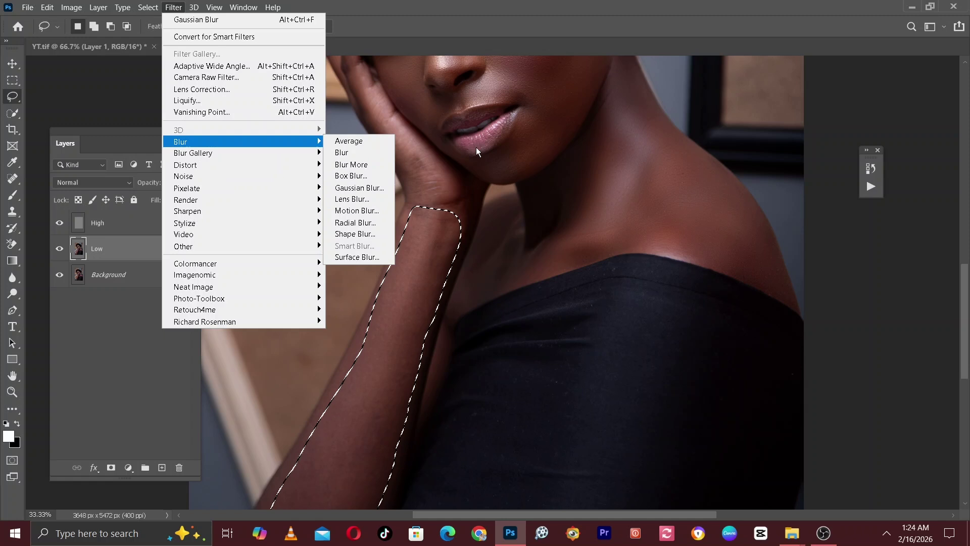
left_click(383, 188)
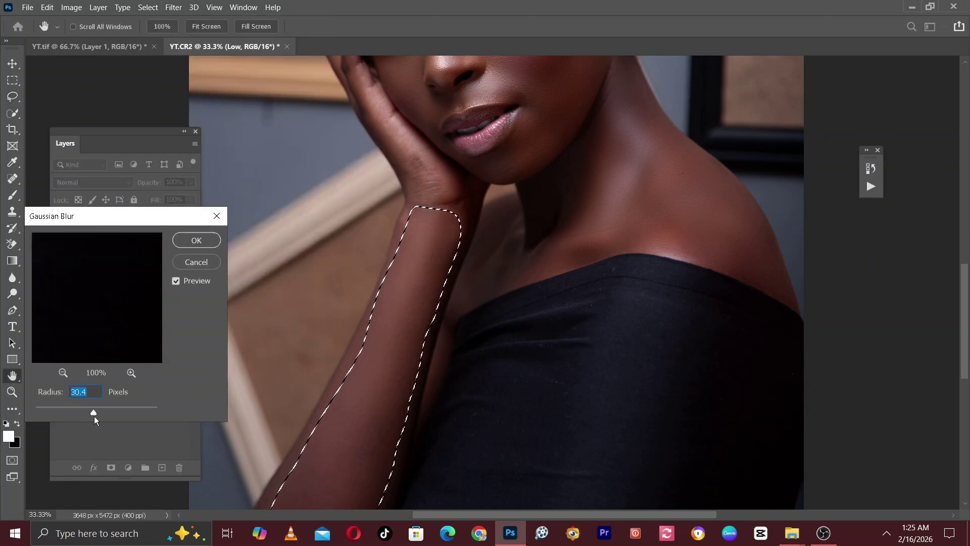
left_click_drag(94, 416, 87, 414)
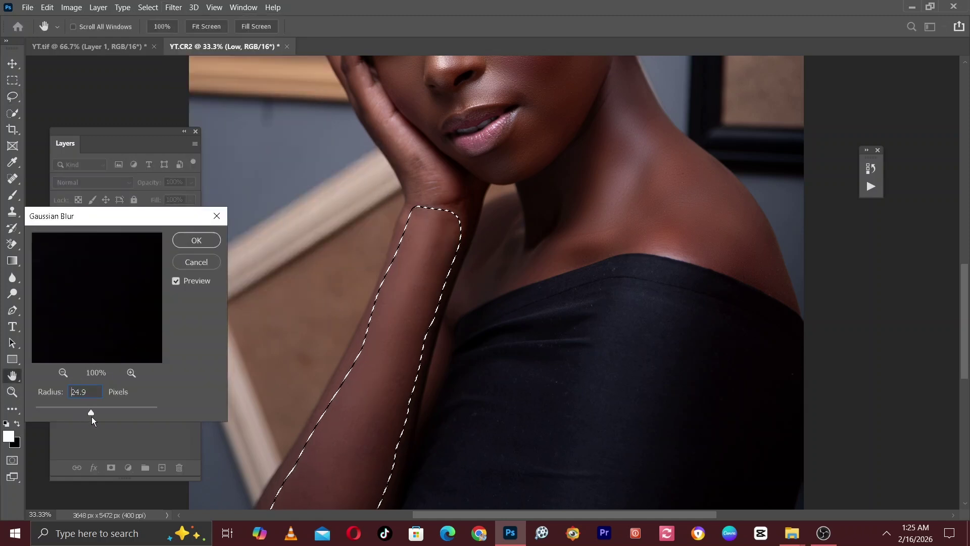
left_click(196, 240)
key("ctrl+d")
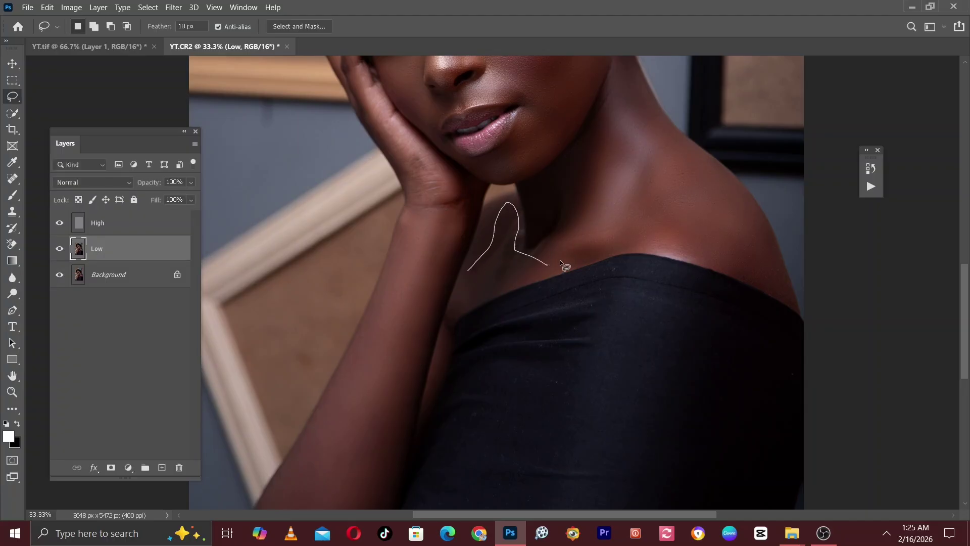
Step: Lasso the far shoulder between the forearm and the neck above the dress and smooth it with the last Gaussian Blur
left_click_drag(461, 301, 462, 302)
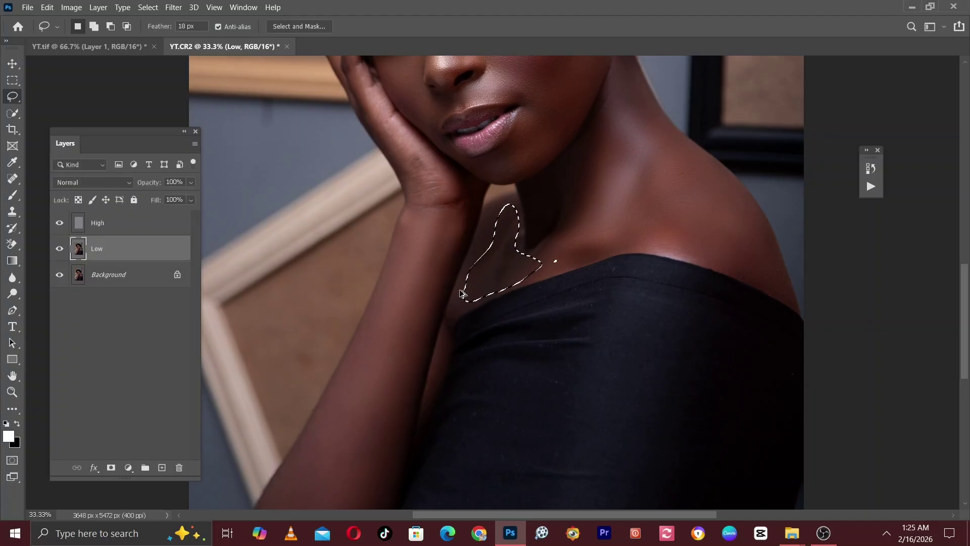
key("ctrl+d")
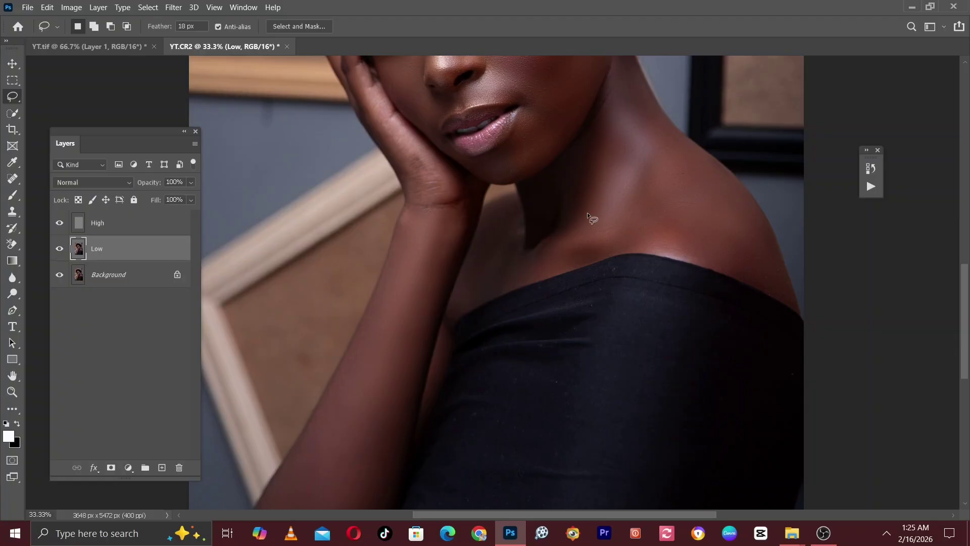
Step: Select the High and Low layers together and put them in a new group
mouse_move(593, 217)
left_mouse_down()
mouse_move(613, 336)
mouse_move(612, 413)
left_mouse_up()
key("ctrl+plus")
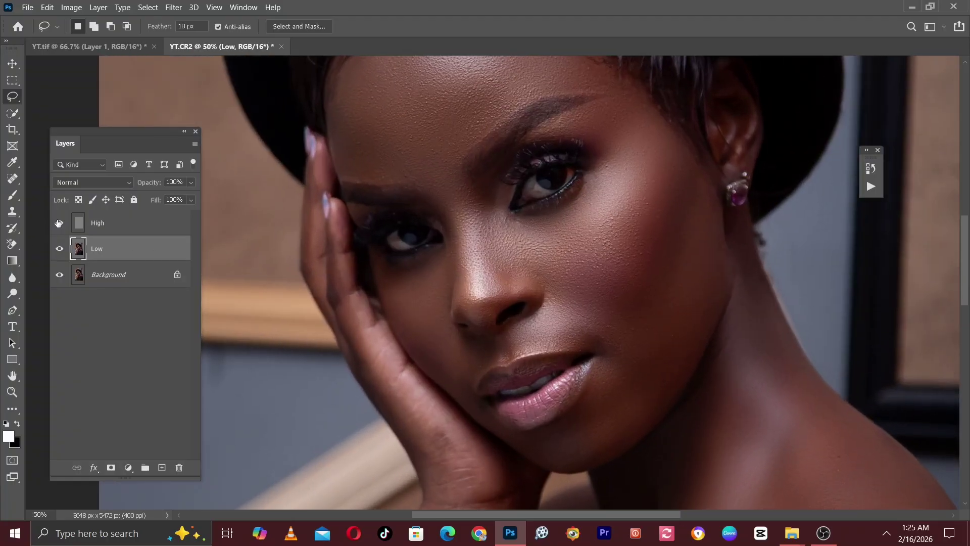
left_click(120, 229, "shift")
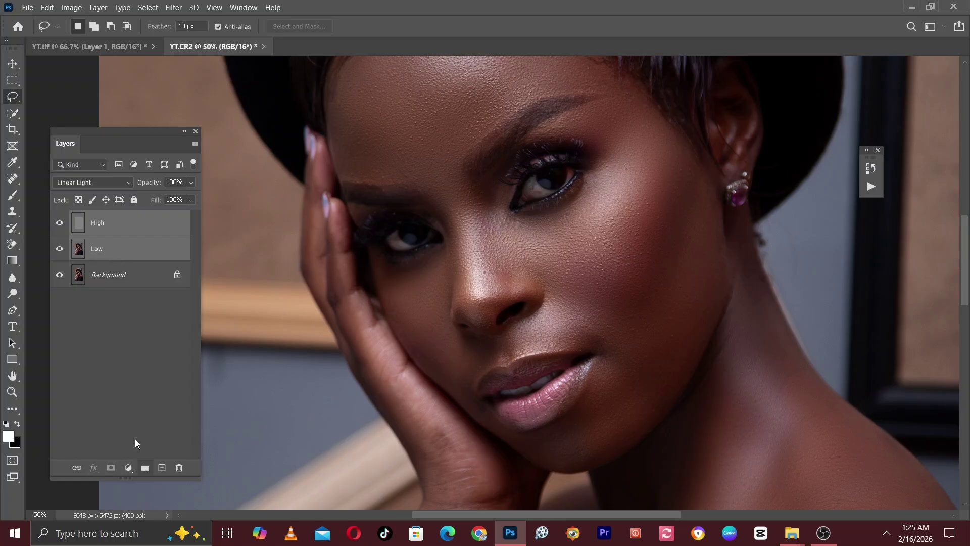
left_click_drag(119, 253, 145, 468)
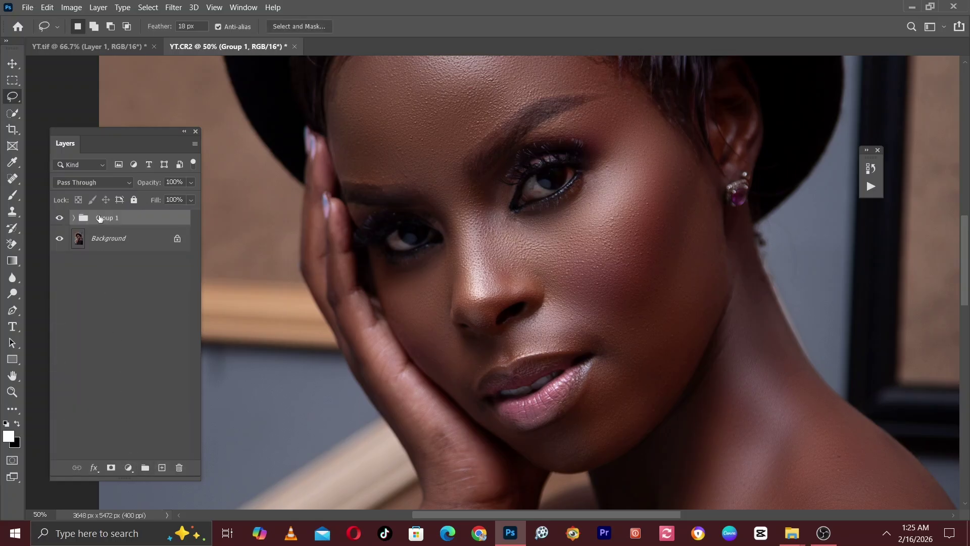
Step: Rename the new layer group as Frequency separation and expand it to show its layers
double_click(100, 218)
left_click(92, 258)
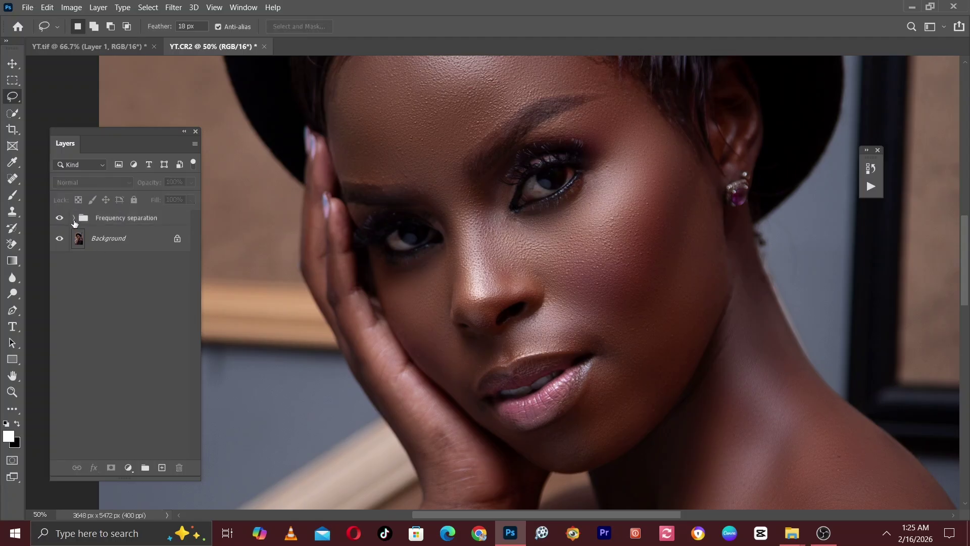
left_click(73, 218)
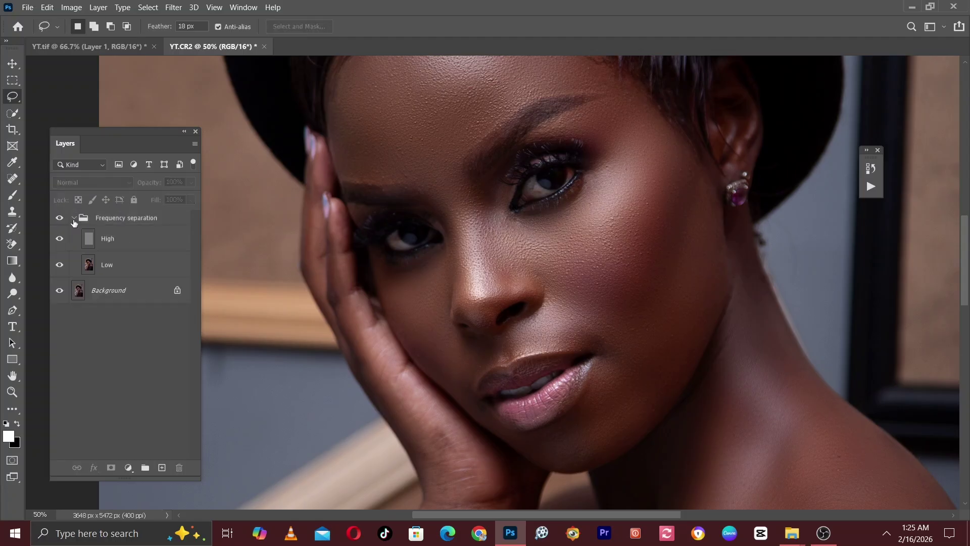
Step: Select the Low layer and examine the skin around the eyes, forehead and temple at 100% zoom
left_click(121, 267)
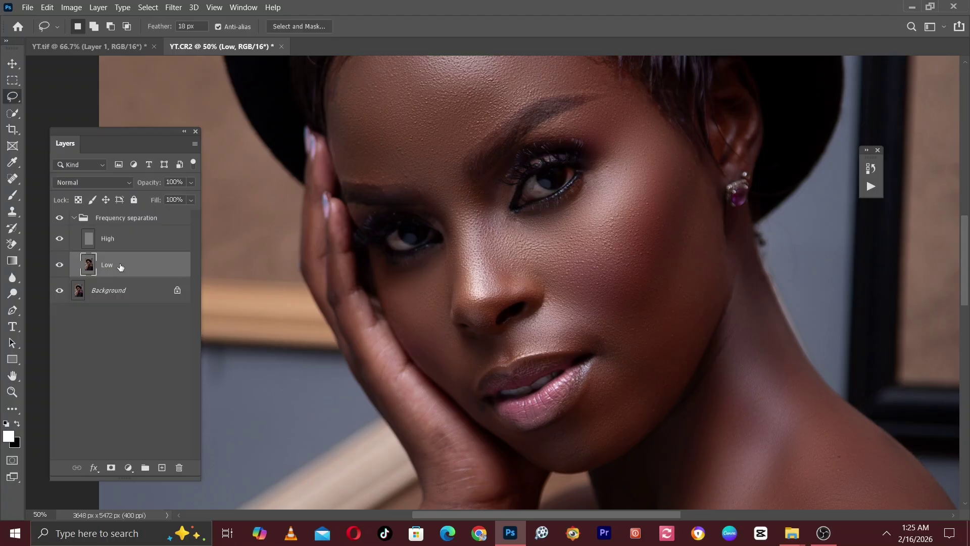
left_click_drag(451, 210, 401, 284)
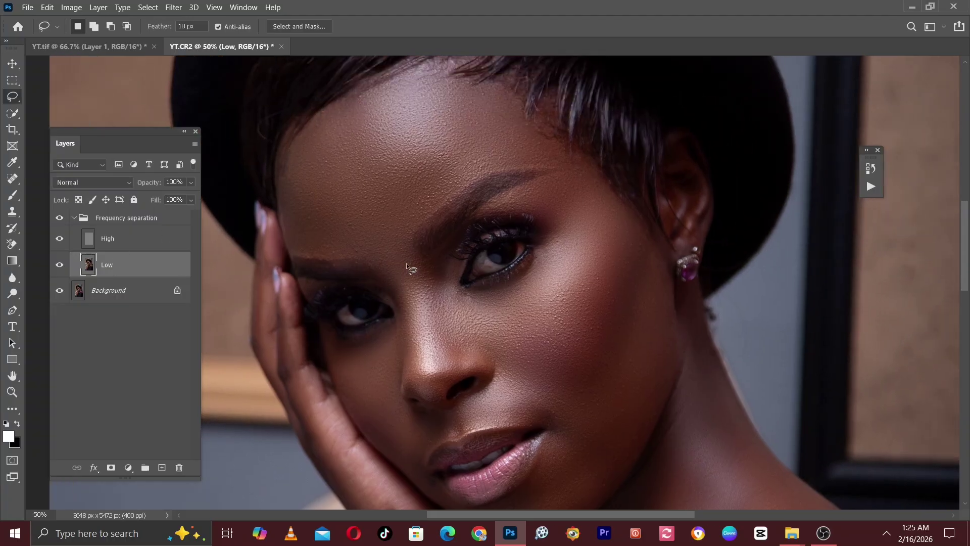
key("ctrl+plus")
key("ctrl+plus")
key("ctrl+plus")
left_click_drag(329, 196, 416, 232)
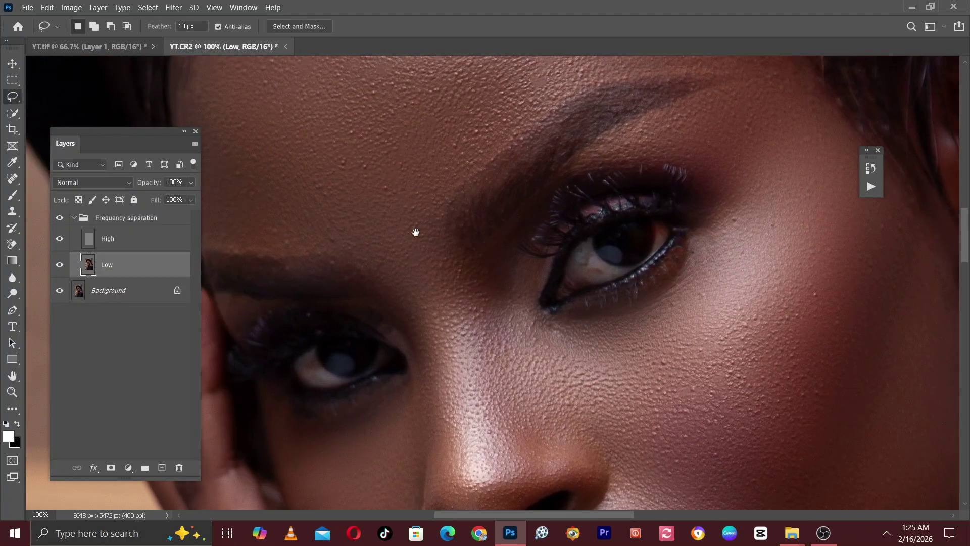
left_click_drag(503, 162, 378, 239)
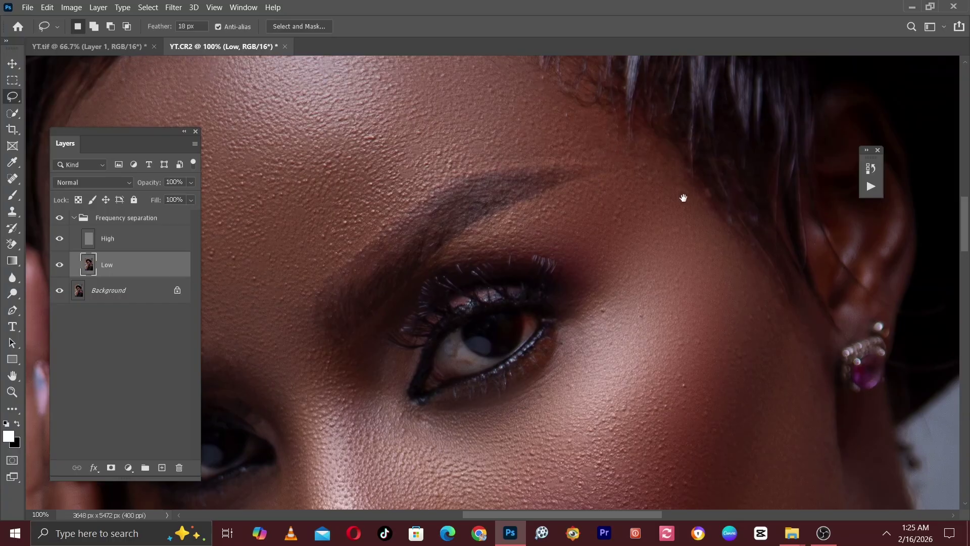
left_click_drag(687, 185, 599, 210)
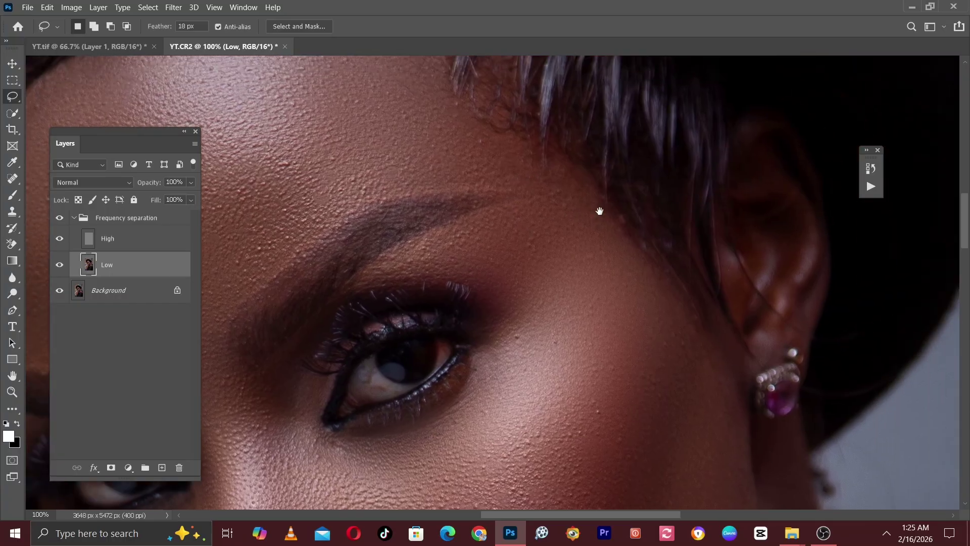
Step: Try to lasso a thin strip of the temple beside the hairline, and inspect the cheek and lips
left_click_drag(647, 281, 708, 387)
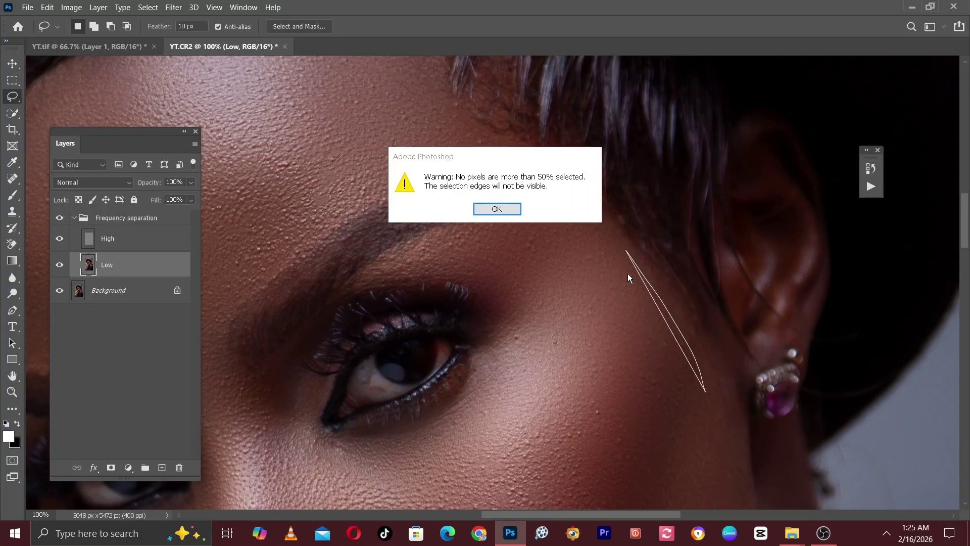
left_click(496, 208)
left_click_drag(572, 354, 689, 169)
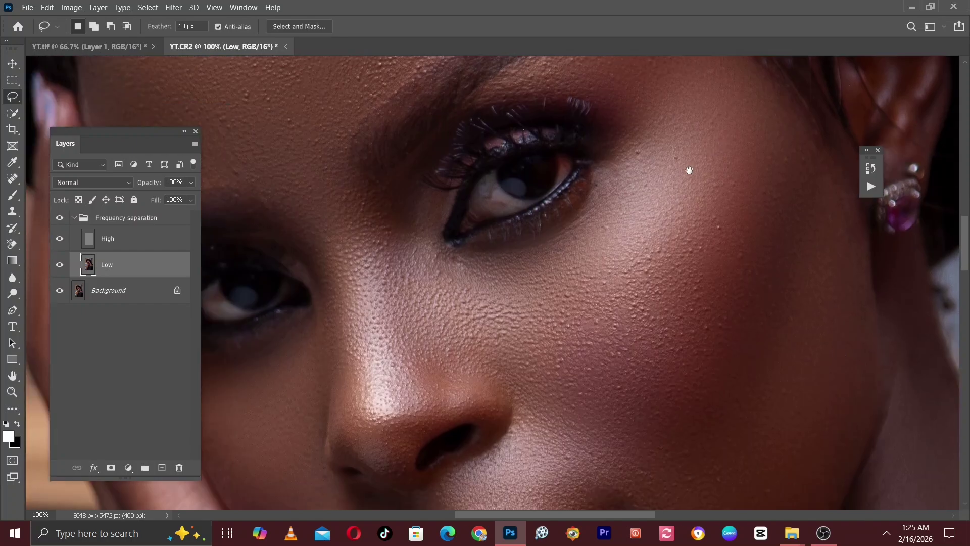
scroll(536, 237, "down", 5)
left_click_drag(496, 225, 566, 260)
scroll(565, 260, "up", 8)
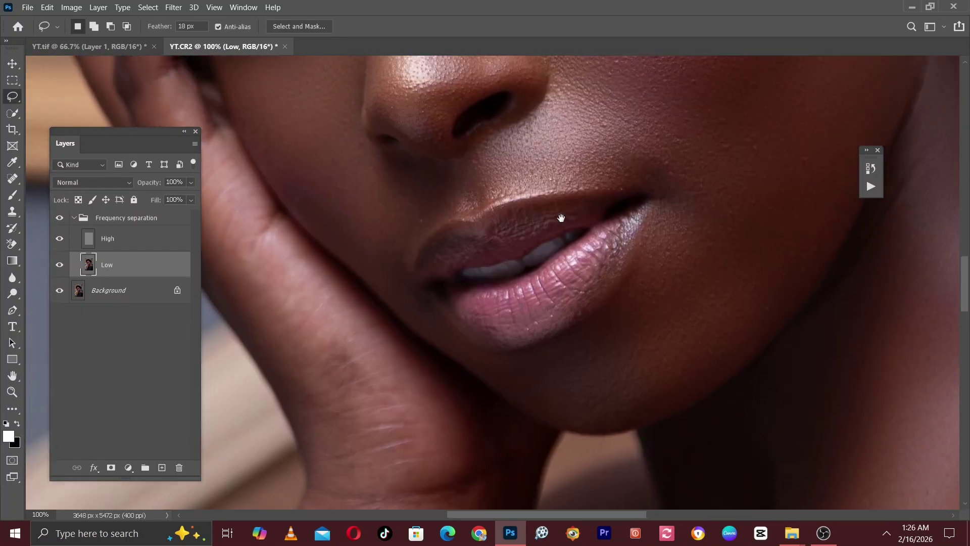
key("ctrl+minus")
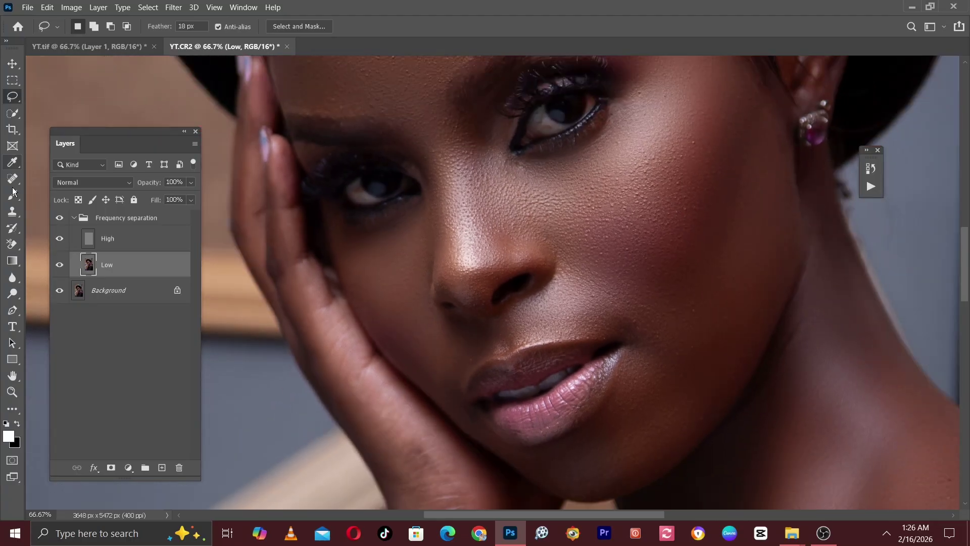
Step: Switch to the Mixer Brush tool and clean the brush of any loaded colour
left_click(17, 197)
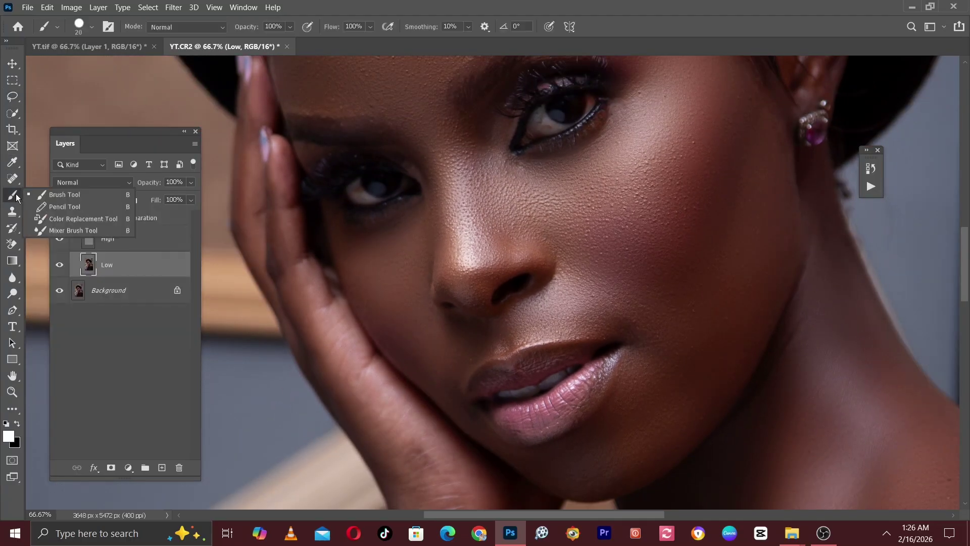
left_click(52, 229)
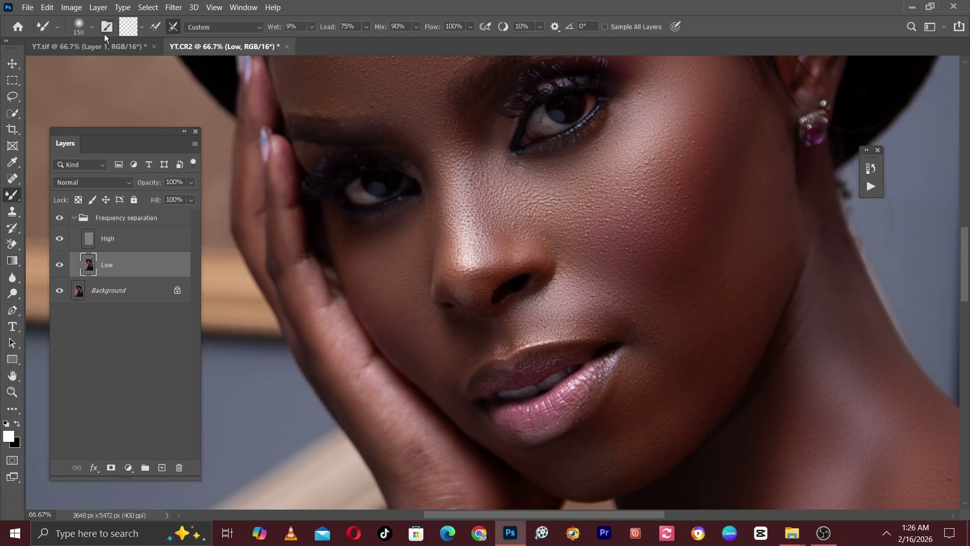
left_click(143, 29)
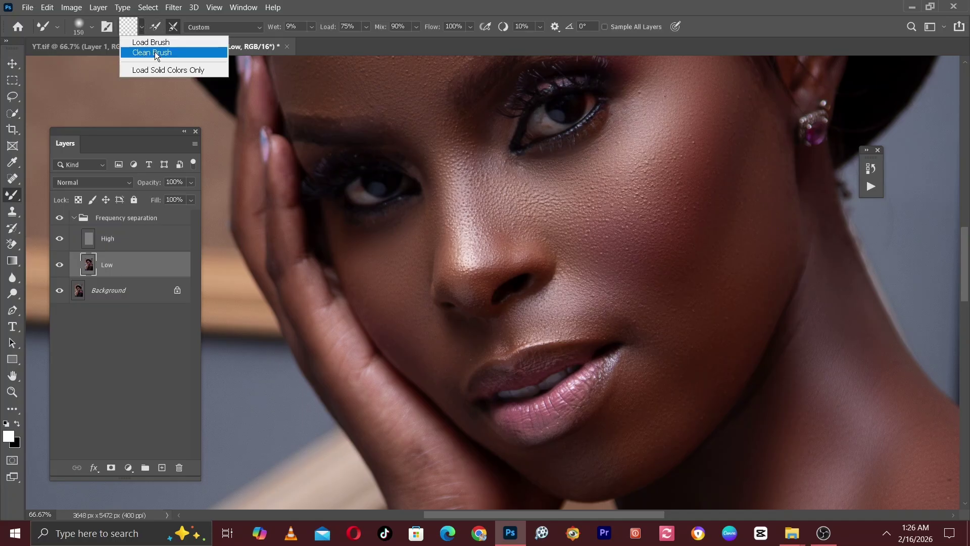
left_click(152, 55)
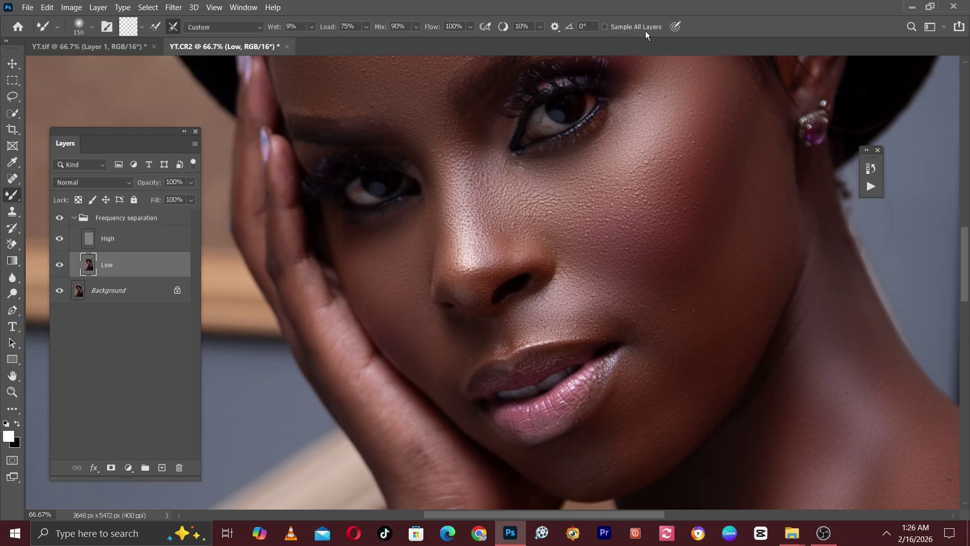
Step: Reduce the Mixer Brush size to 70 px and hide the High layer to expose the Low tones
key("bracketleft")
key("bracketleft")
key("bracketleft")
key("bracketleft")
scroll(560, 191, "up", 3)
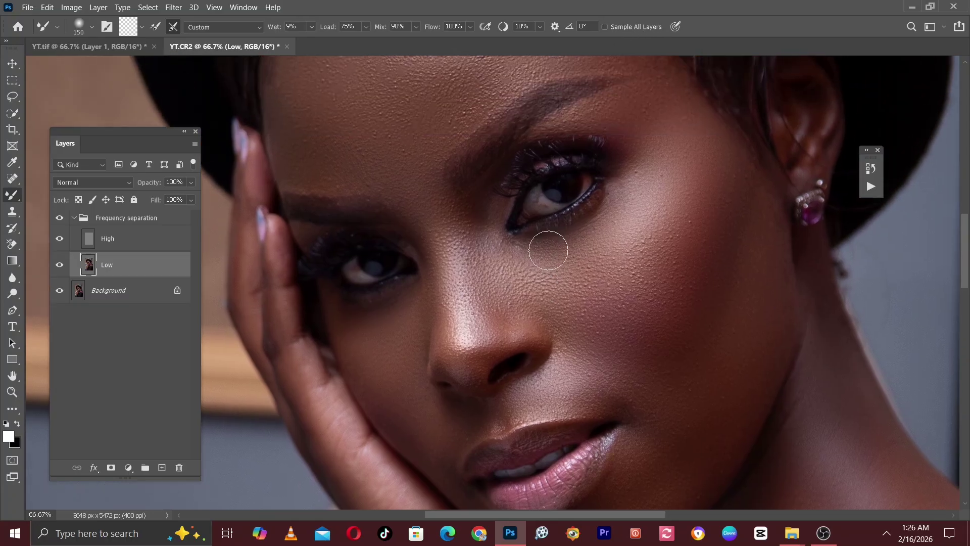
left_click_drag(311, 174, 354, 195)
key("bracketleft")
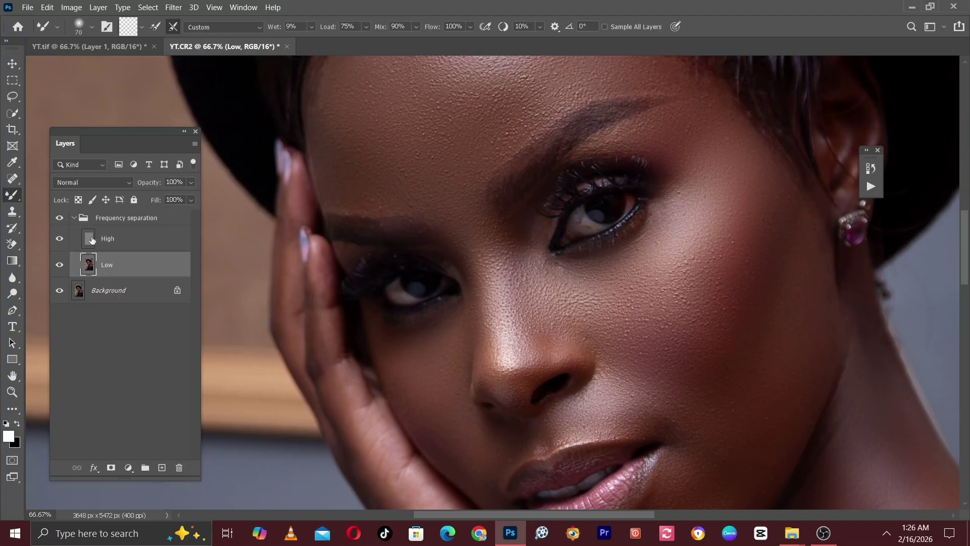
left_click(58, 239)
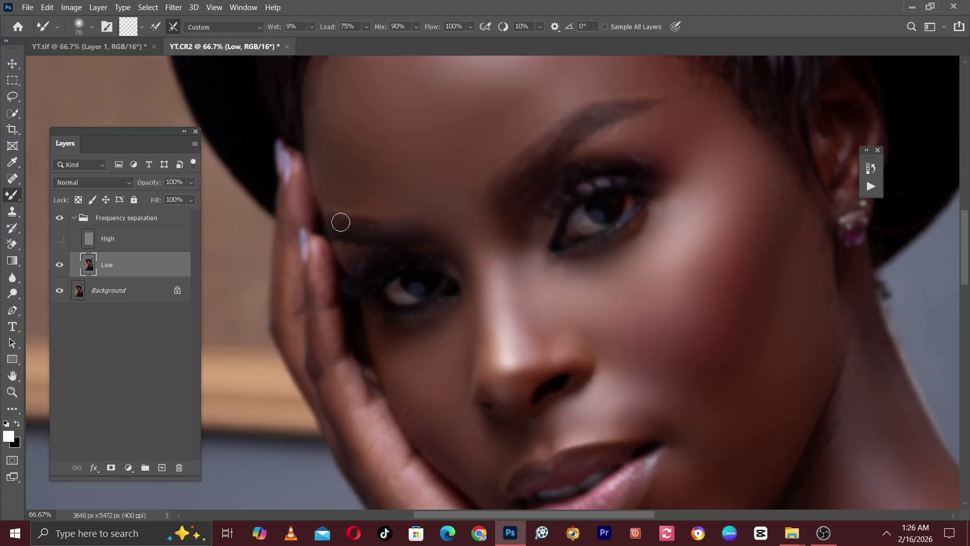
Step: Blend the forehead tones above and between the eyebrows on the Low layer with a Mixer Brush of about 100 px
key("bracketright")
key("bracketright")
key("bracketright")
left_click_drag(506, 158, 401, 228)
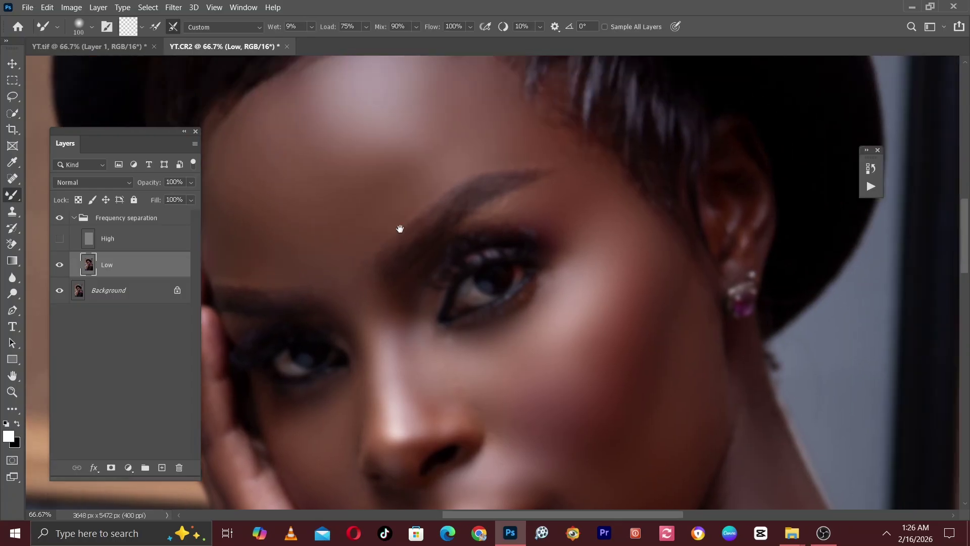
key("bracketleft")
key("bracketleft")
scroll(538, 212, "up", 2)
scroll(537, 212, "right", 1)
key("bracketright")
key("bracketright")
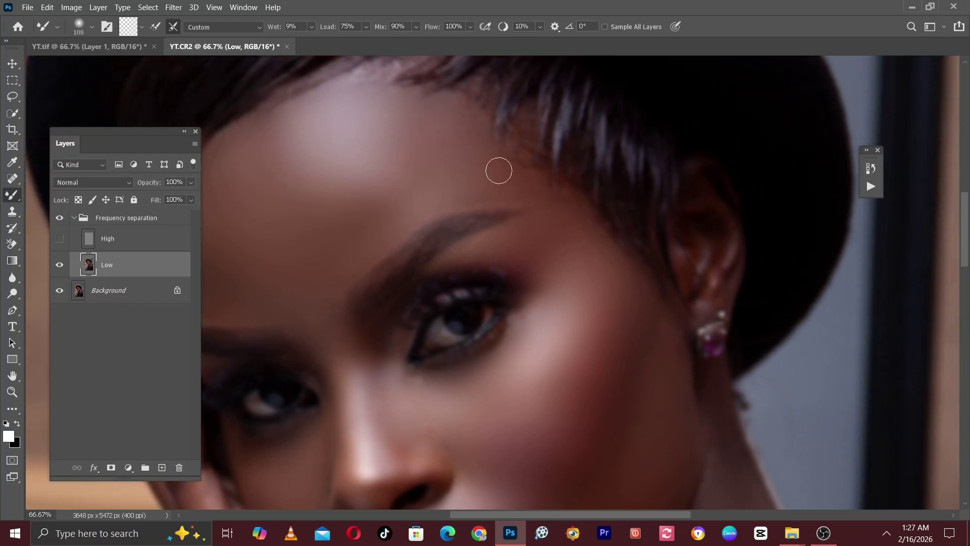
Step: Blend the temple between the eyebrow tail and hairline on Low, using a Mixer Brush of 125 px and smaller
key("bracketright")
scroll(629, 310, "down", 2)
scroll(628, 309, "right", 2)
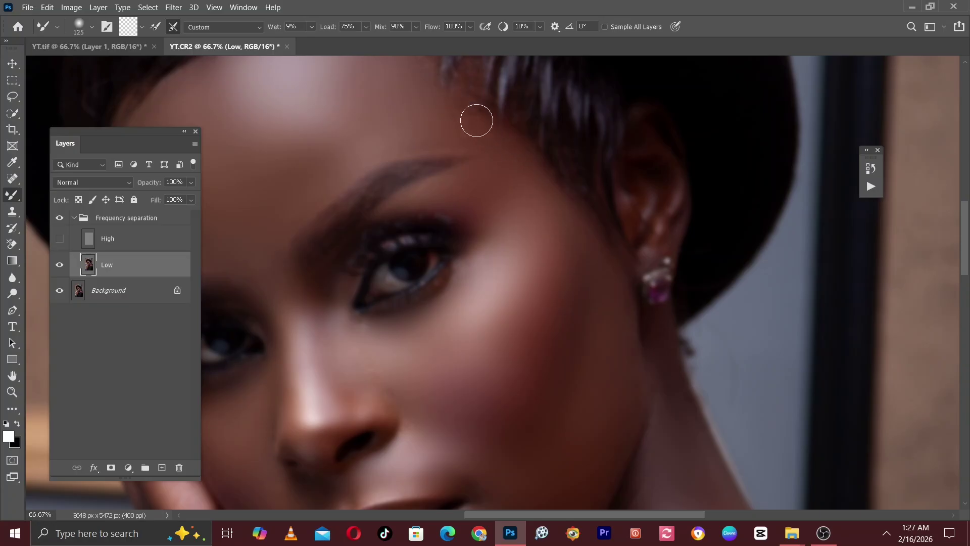
key("bracketleft")
key("bracketleft")
key("bracketleft")
key("bracketright")
Step: Blend the jawline and the edge of the chin on Low, using the Mixer Brush at 150 px and 125 px
left_click_drag(562, 256, 537, 51)
key("bracketright")
key("bracketright")
key("bracketright")
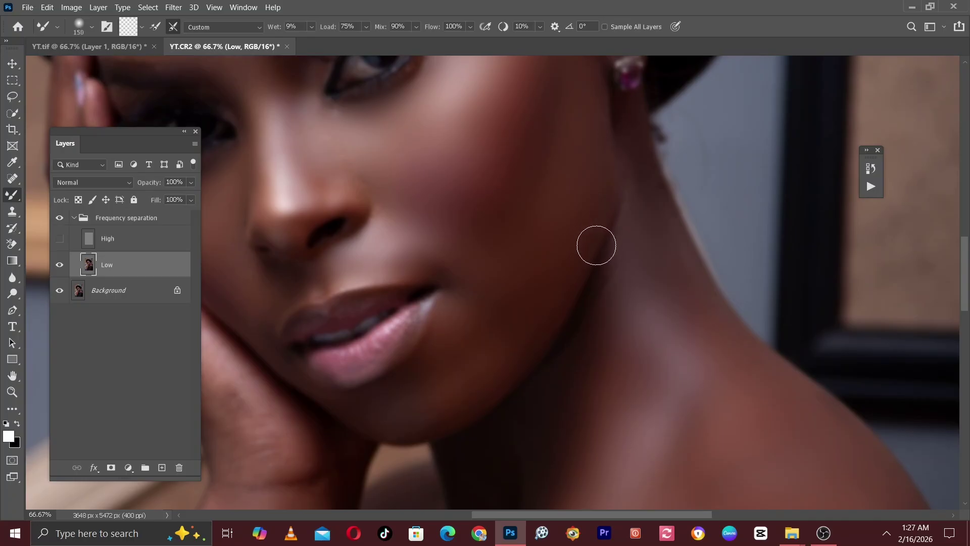
left_click_drag(548, 270, 616, 148)
key("bracketleft")
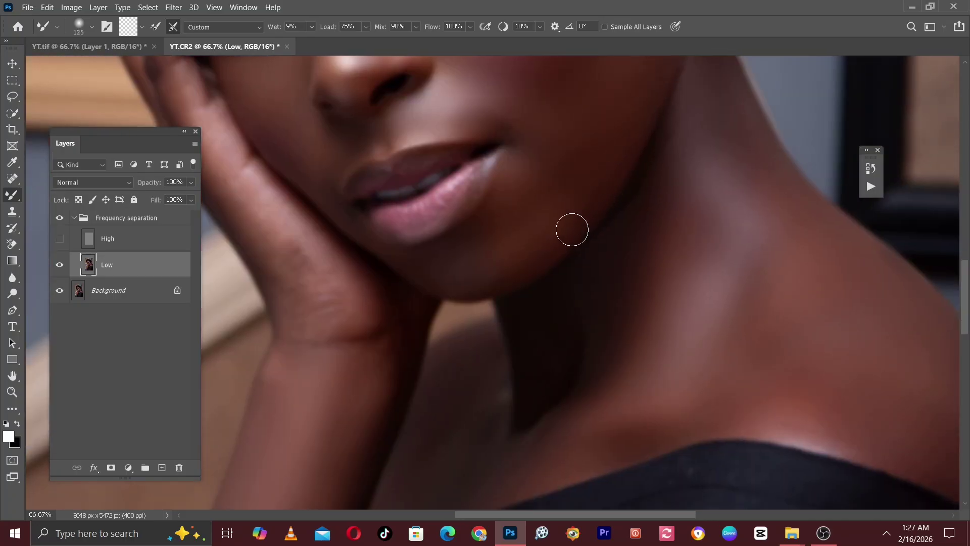
key("bracketleft")
Step: Blend the skin around the mouth and beside the nostril on Low with the Mixer Brush at 125 px and 100 px
left_click_drag(310, 202, 357, 247)
key("bracketright")
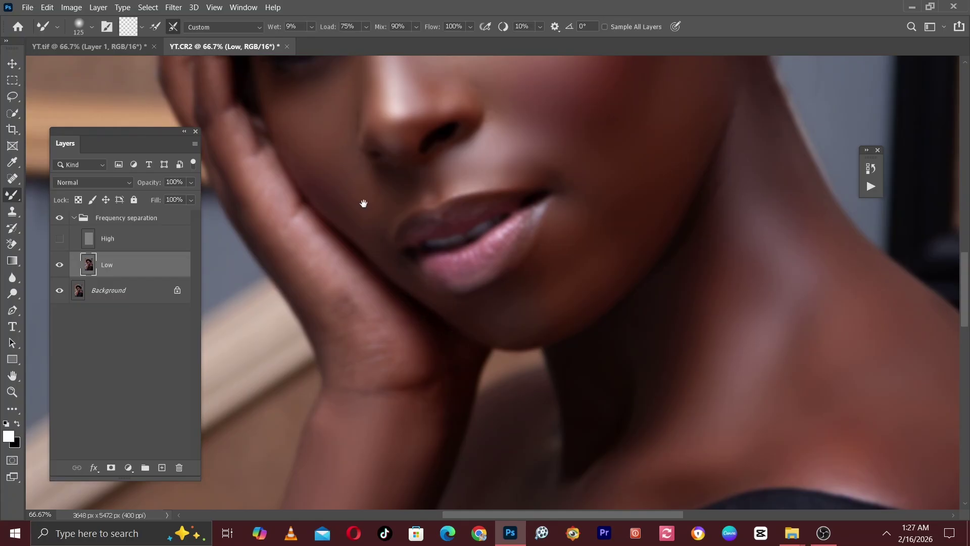
left_click_drag(364, 204, 392, 296)
key("bracketleft")
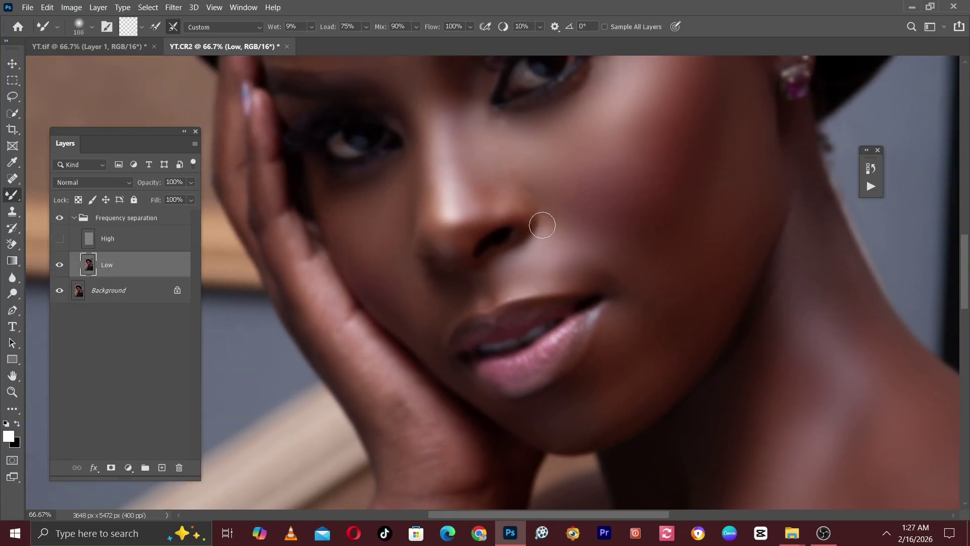
Step: Blend the upper cheek beside the nose at 125 px and the eyelid nearest the hand at 70 px on Low
left_click_drag(529, 188, 542, 231)
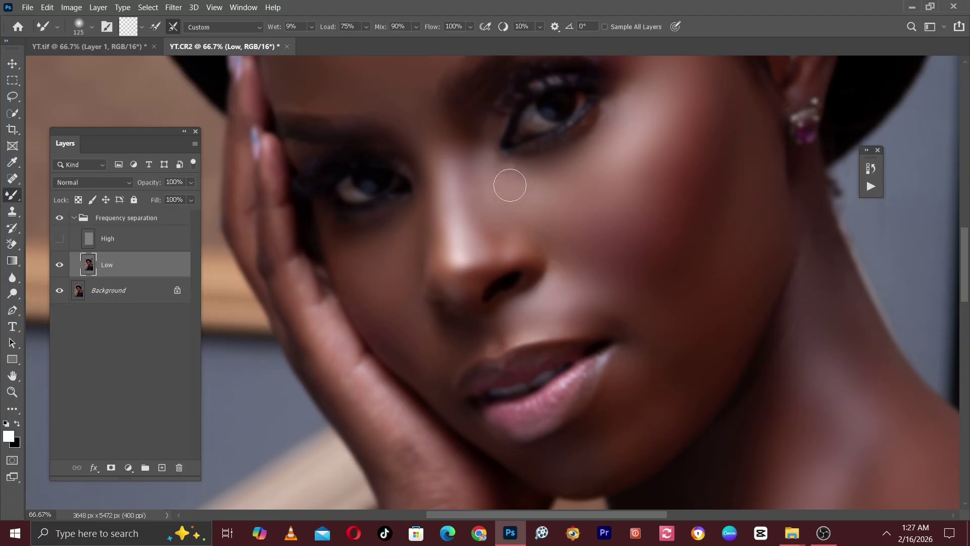
key("bracketleft")
left_click_drag(379, 162, 455, 256)
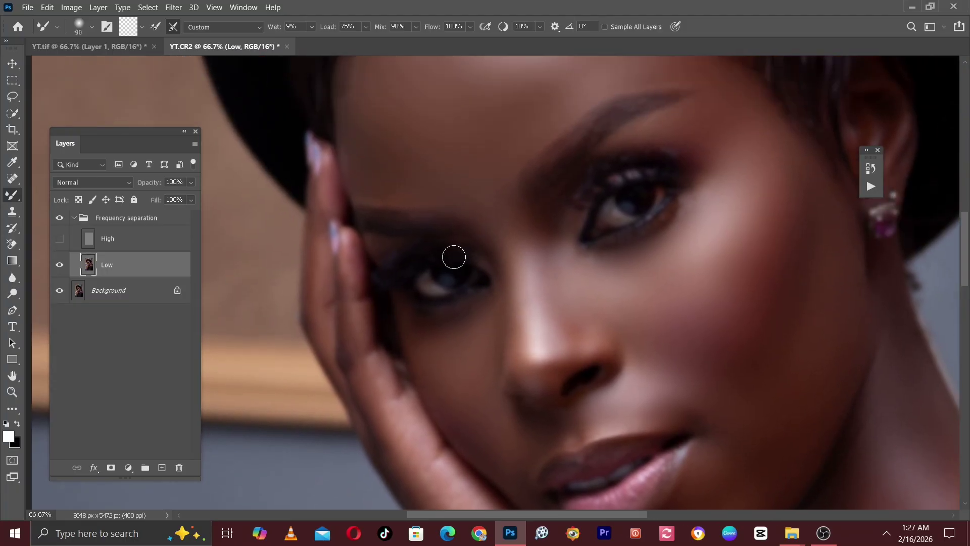
key("bracketleft")
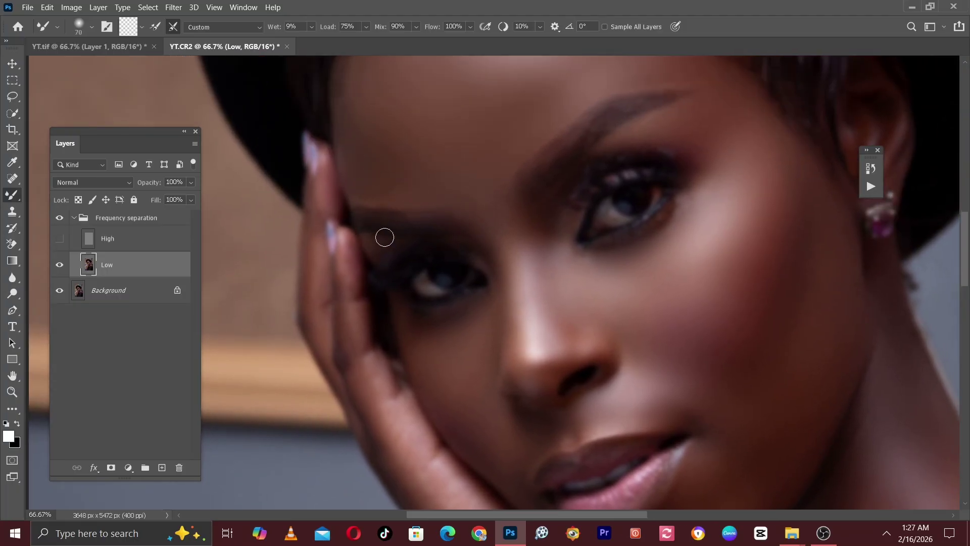
Step: Enlarge the Mixer Brush to 175 px and blend away the crease and uneven tones around the wrist on Low
scroll(385, 238, "down", 1, "alt")
key("bracketright")
scroll(412, 191, "down", 3)
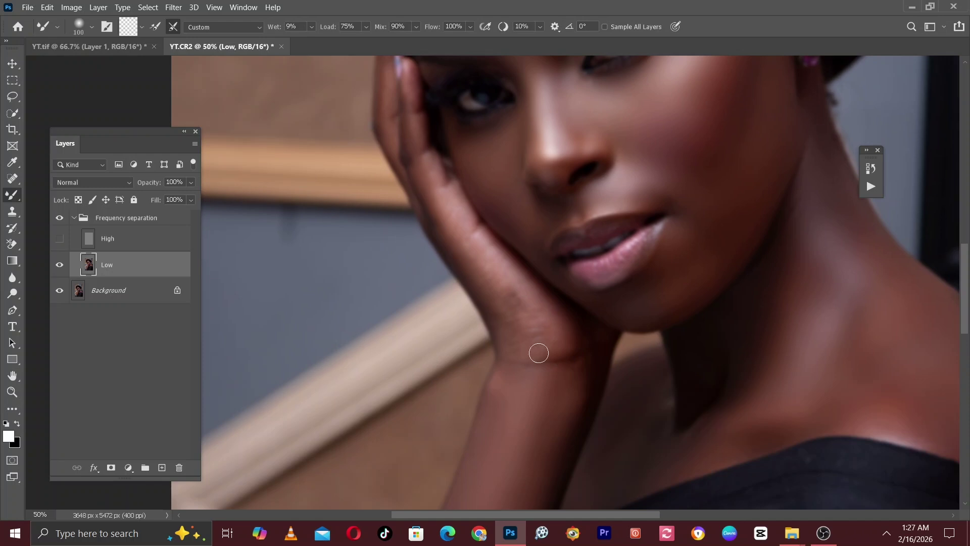
key("bracketright")
key("bracketright")
key("bracketright")
mouse_move(499, 284)
left_mouse_down()
mouse_move(548, 347)
mouse_move(523, 334)
mouse_move(486, 264)
mouse_move(551, 352)
left_mouse_up()
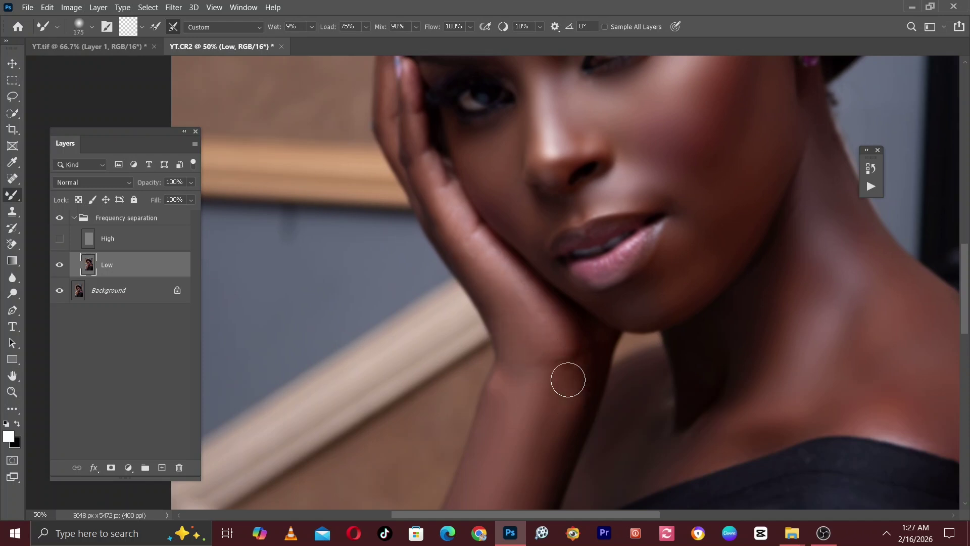
Step: Blend the back of the hand resting against the cheek on Low with the Mixer Brush at 150 to 175 px
key("bracketleft")
key("bracketleft")
scroll(516, 384, "up", 2)
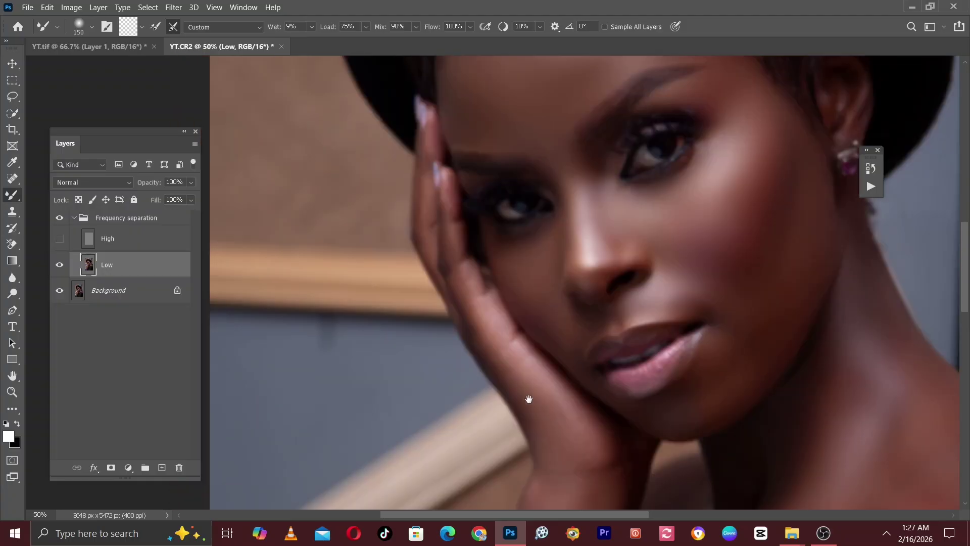
key("bracketleft")
key("bracketright")
key("bracketright")
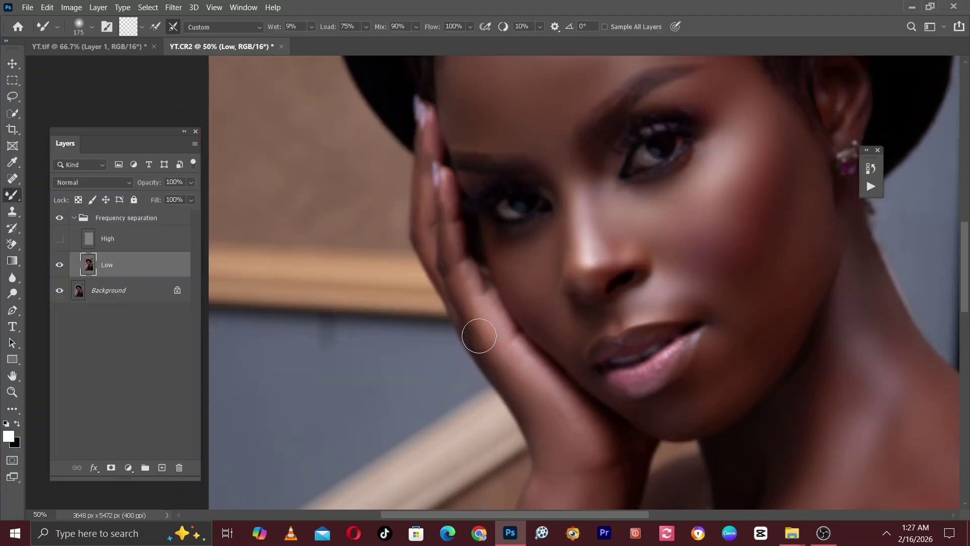
key("bracketleft")
key("bracketright")
left_click_drag(501, 335, 515, 375)
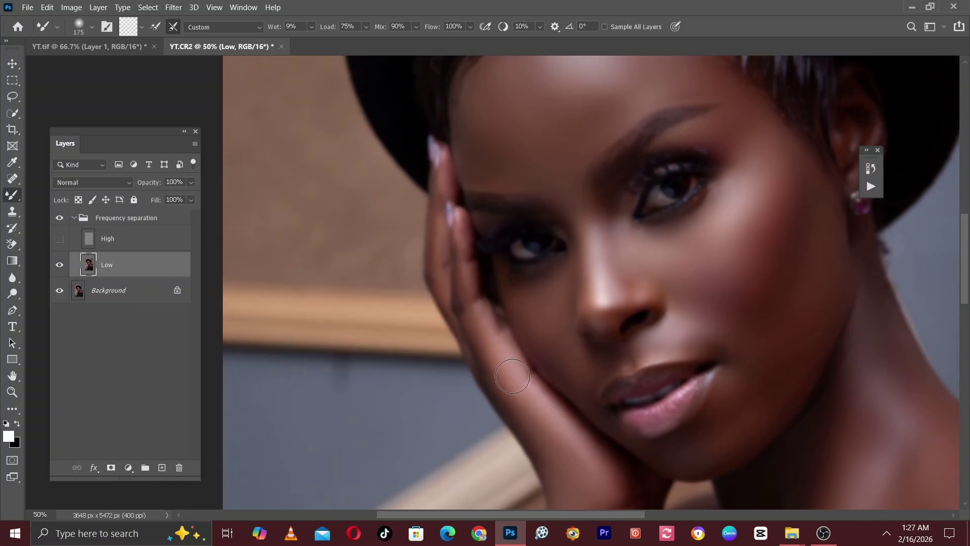
Step: Reduce the Mixer Brush to about 100 px and blend the fingers and the shaded side of the nose on Low
key("bracketleft")
key("bracketleft")
key("bracketleft")
key("bracketleft")
key("bracketright")
key("h")
left_click_drag(508, 287, 603, 281)
key("bracketright")
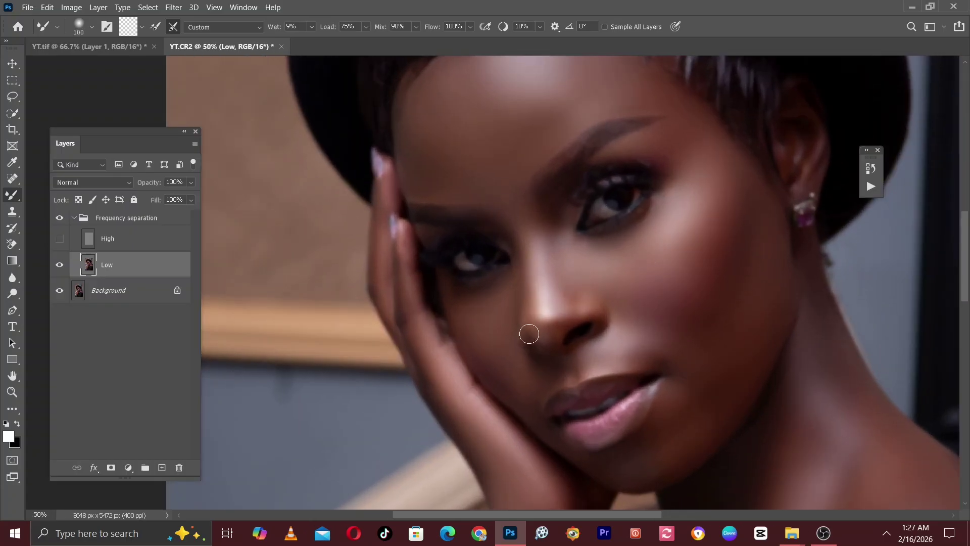
Step: Move down to the chin and neck and blend their tones on Low, enlarging the Mixer Brush to 150 px
scroll(525, 303, "down", 5)
scroll(526, 283, "right", 3)
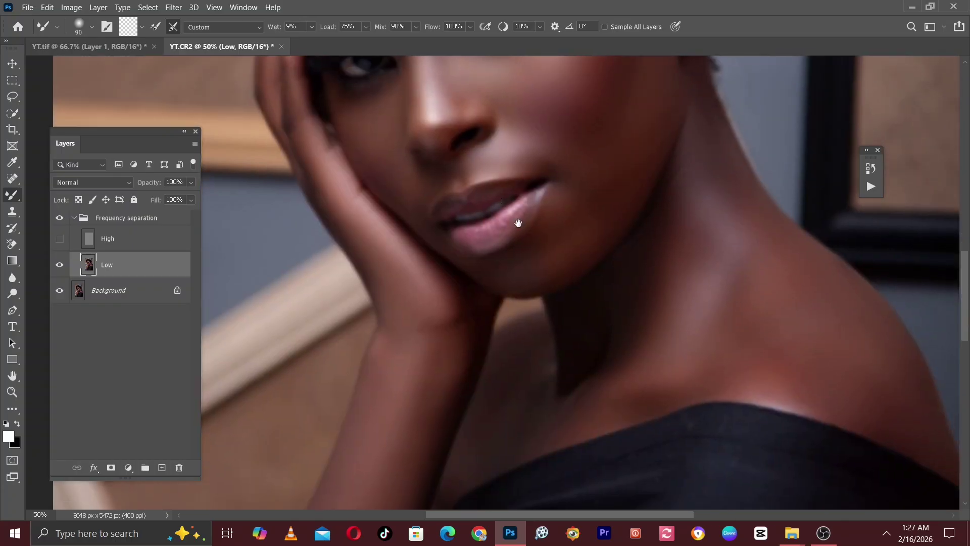
key("bracketright")
key("bracketright")
key("bracketleft")
scroll(556, 258, "down", 3)
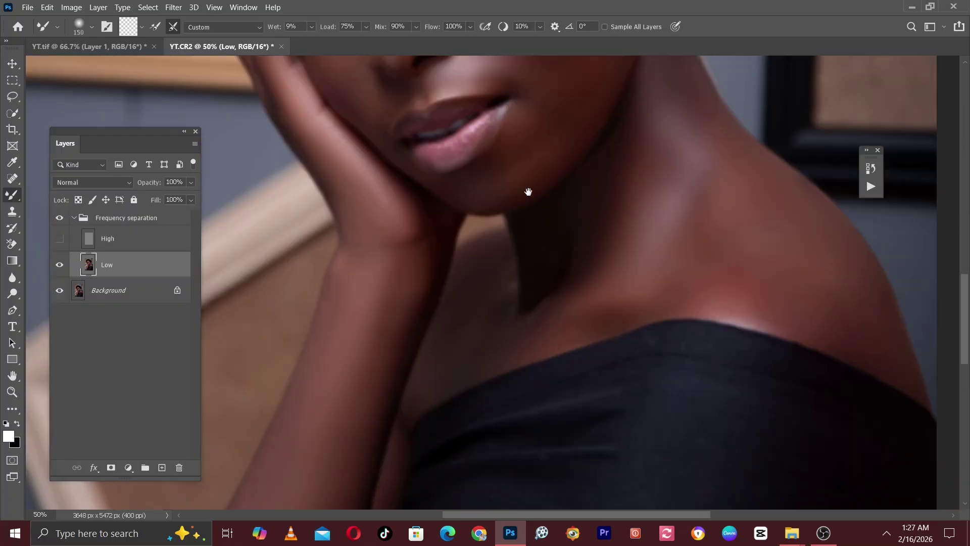
Step: Blend the tones of the neck, shoulder and upper chest on Low with the Mixer Brush, varying its size between 175 and 300 px
scroll(631, 181, "right", 2)
key("bracketright")
key("bracketright")
key("bracketright")
key("bracketright")
key("bracketright")
key("bracketright")
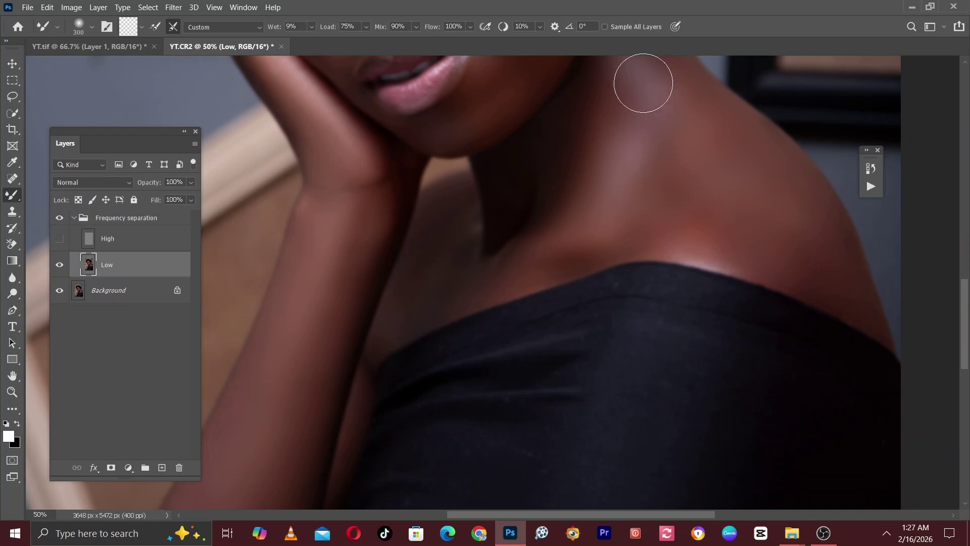
key("bracketleft")
key("bracketleft")
key("bracketleft")
key("bracketleft")
key("bracketright")
key("bracketright")
key("bracketright")
key("bracketleft")
key("bracketleft")
Step: Blend the forearm and elbow on Low with the Mixer Brush at 300 to 400 px
key("ctrl+minus")
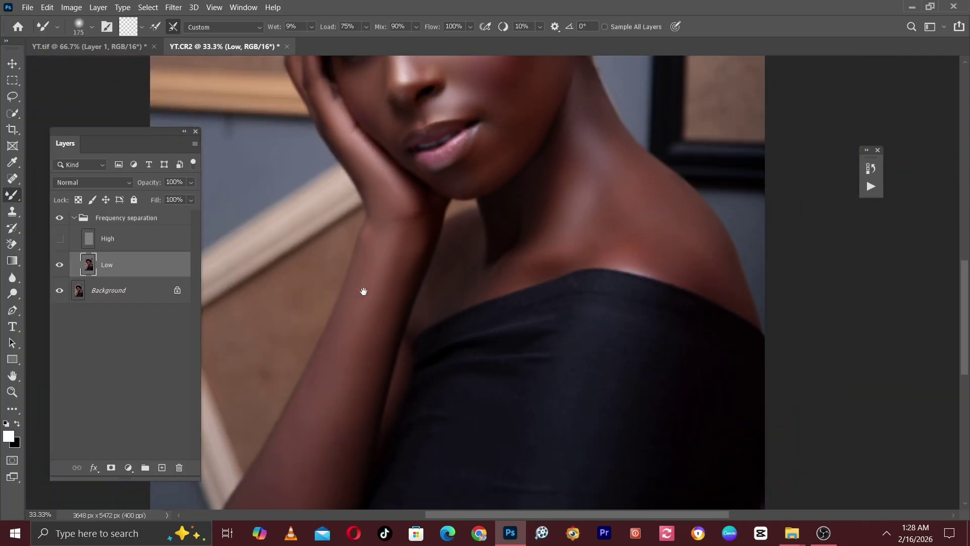
left_click_drag(362, 288, 439, 87)
key("bracketright")
key("bracketright")
key("bracketright")
key("bracketright")
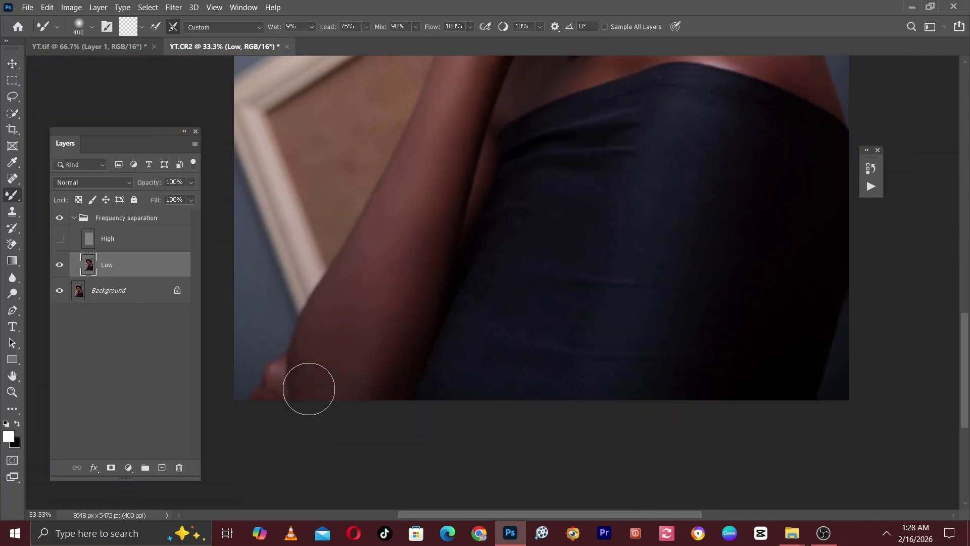
key("bracketleft")
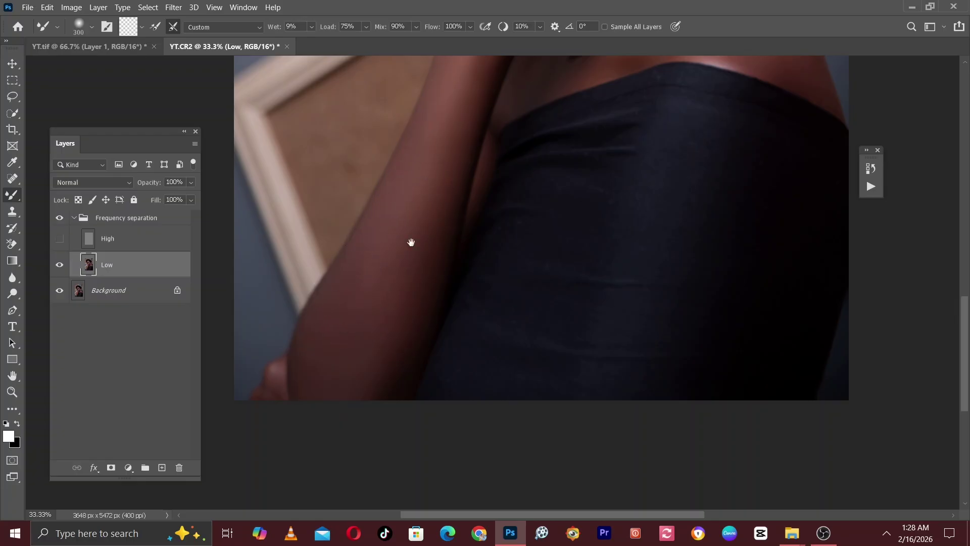
Step: Blend the wrist, jawline and neck transitions on Low, stepping the Mixer Brush down from 250 to 150 px
left_click_drag(411, 240, 357, 373)
key("bracketleft")
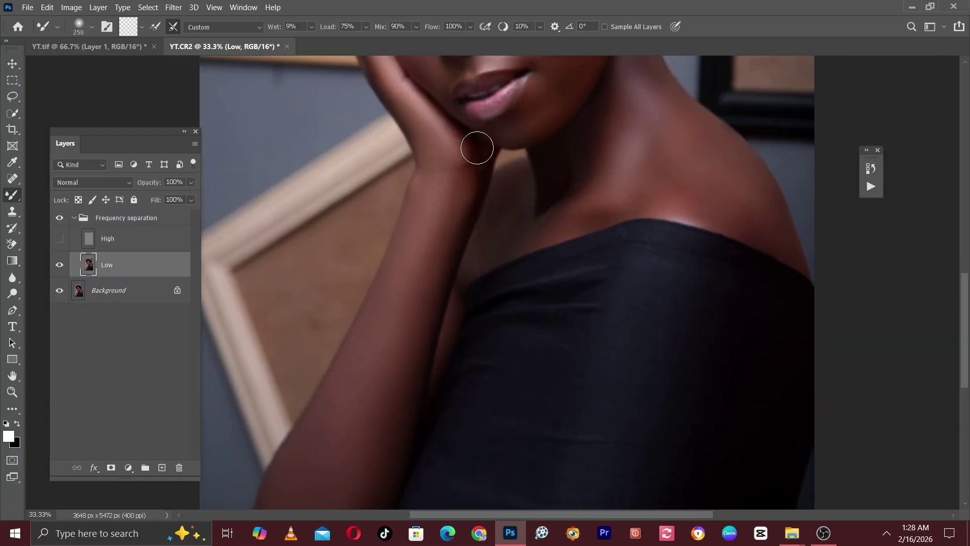
left_click_drag(415, 122, 418, 253)
key("bracketleft")
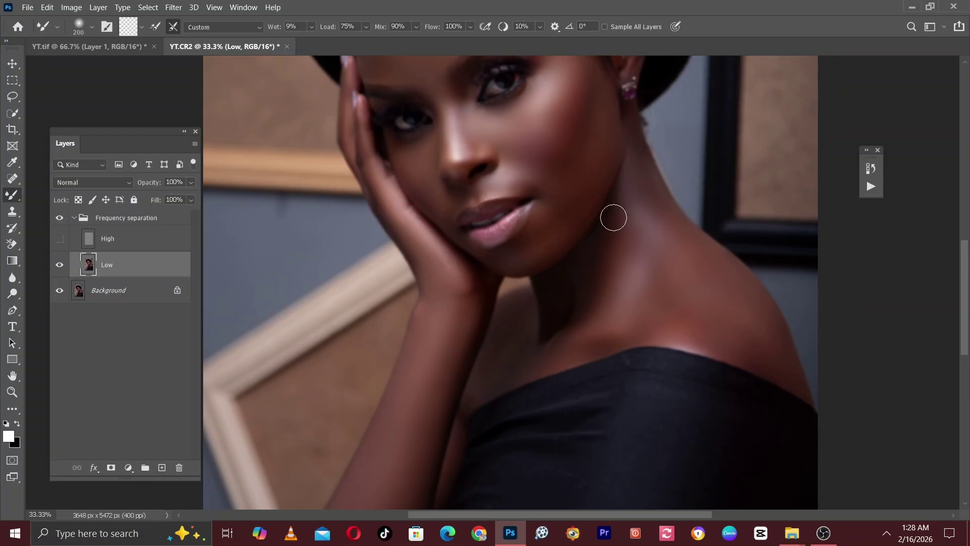
left_click_drag(613, 217, 591, 238)
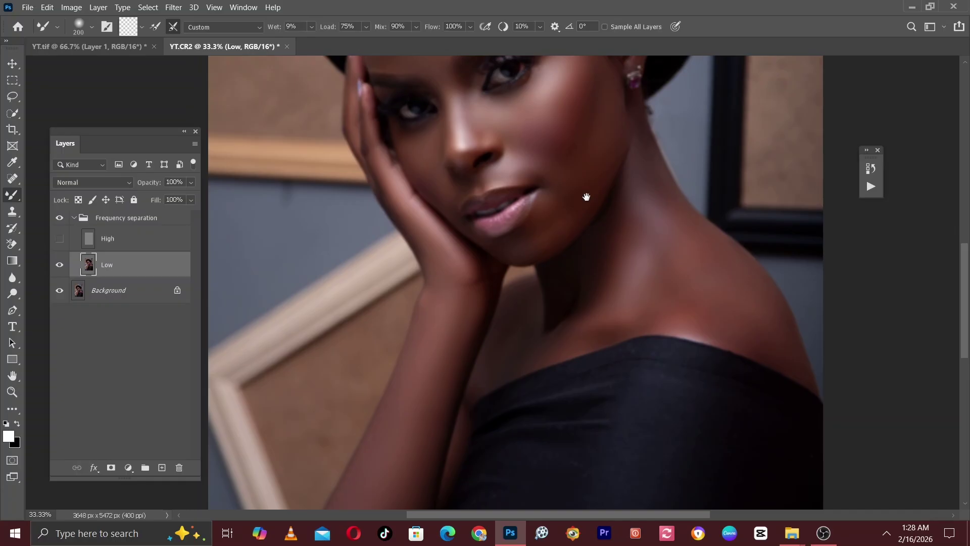
left_click_drag(590, 195, 591, 218)
left_click_drag(576, 256, 579, 277)
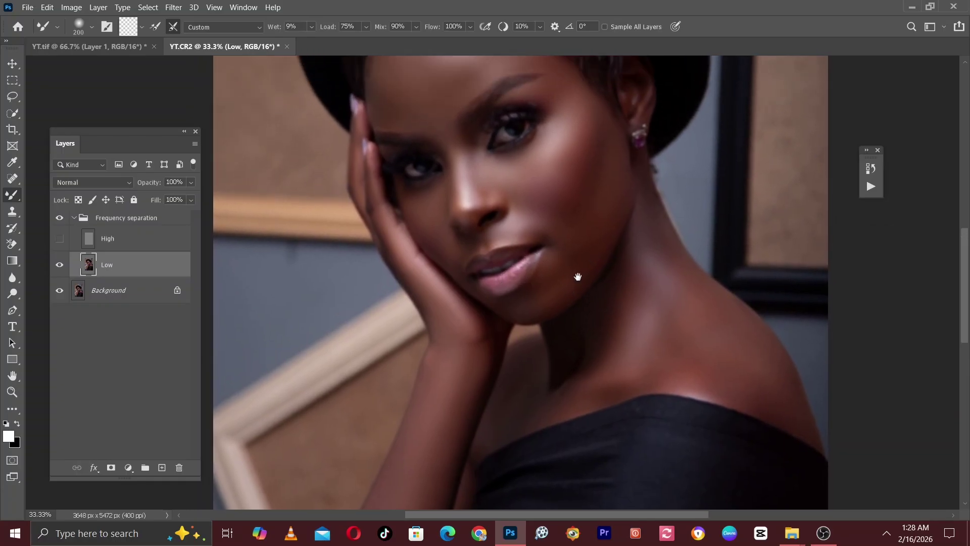
key("bracketleft")
key("bracketleft")
Step: Make the High layer visible again and check the skin texture on the cheek and around the eyes
left_click(59, 241)
scroll(544, 318, "up", 2)
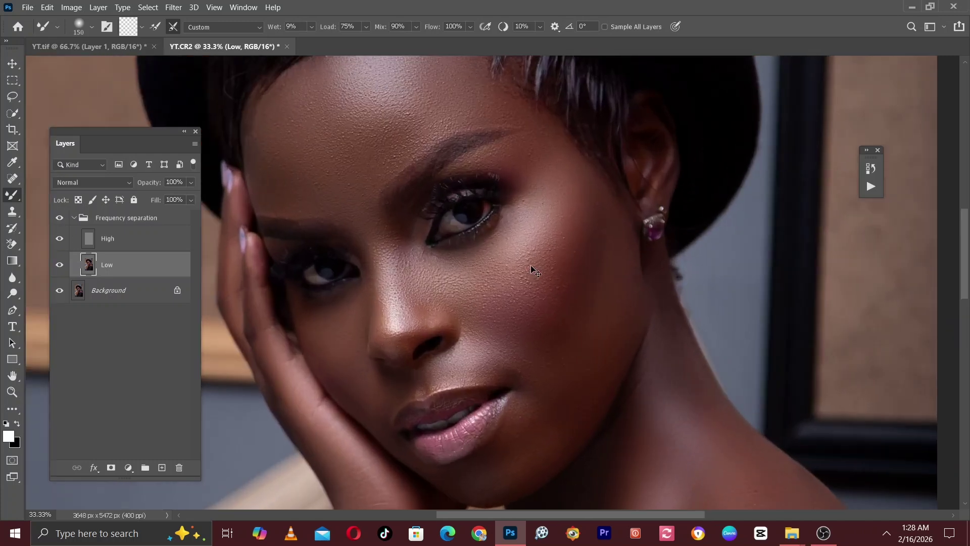
scroll(535, 260, "up", 2)
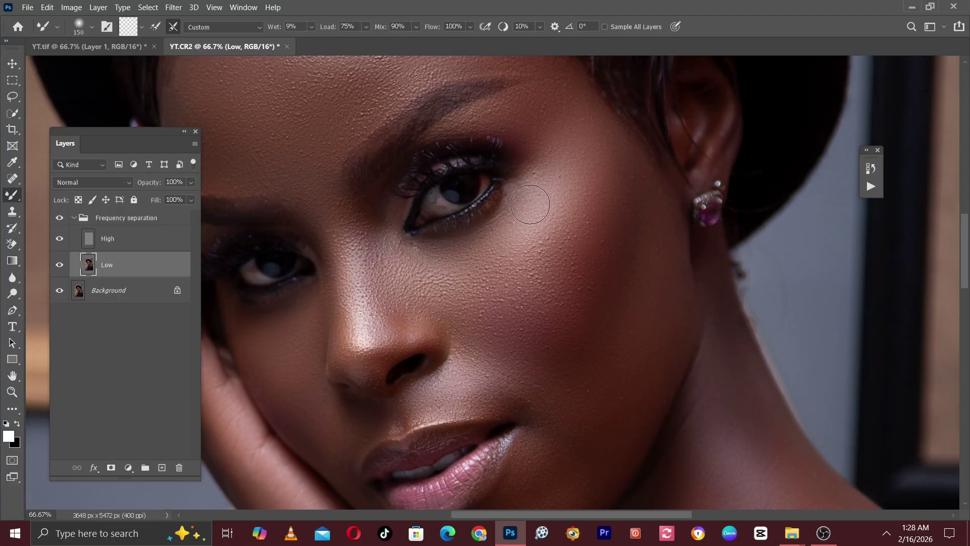
left_click_drag(545, 223, 596, 156)
left_click_drag(557, 219, 559, 197)
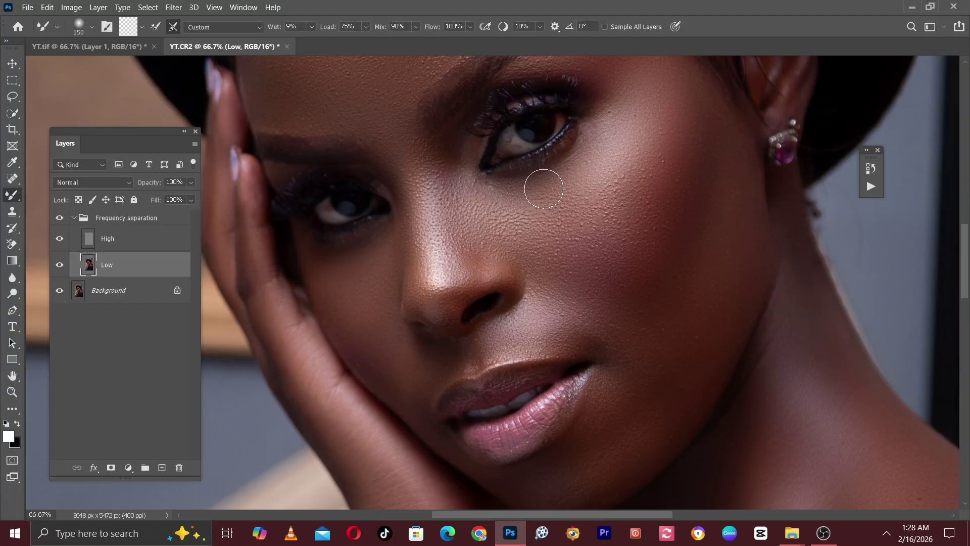
Step: Examine the retouched skin in the whole portrait and in close-ups of the face, lips and neck
key("ctrl+minus")
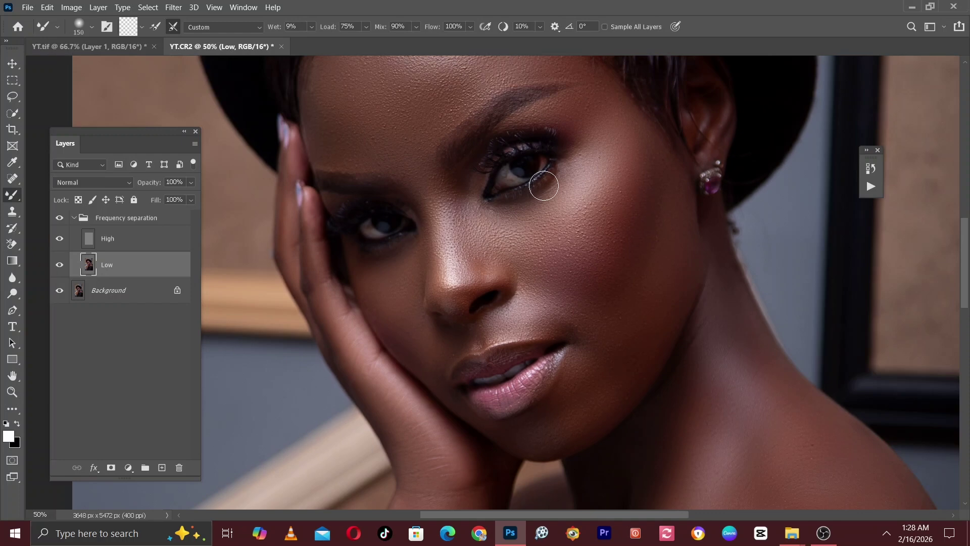
key("ctrl+minus")
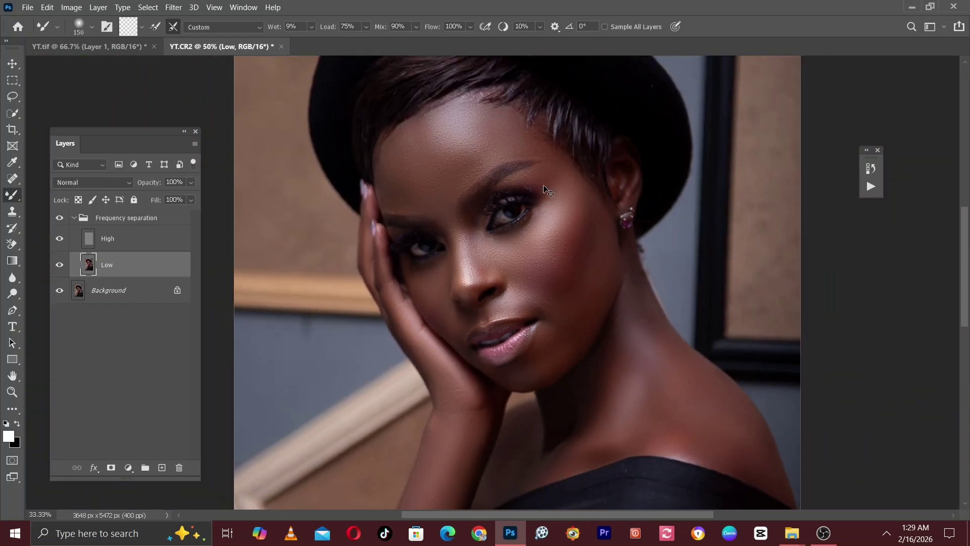
key("ctrl+minus")
key("ctrl+minus")
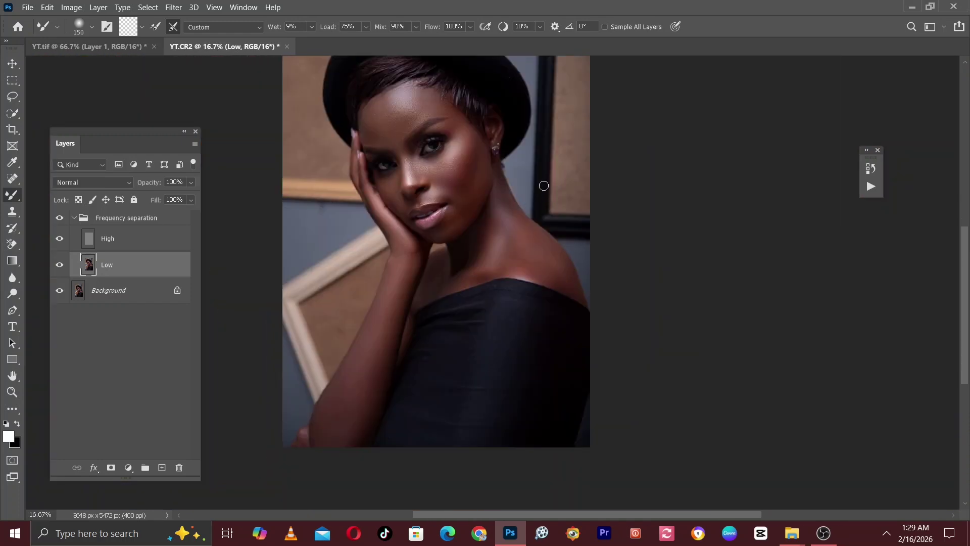
key("ctrl+plus")
key("ctrl+plus")
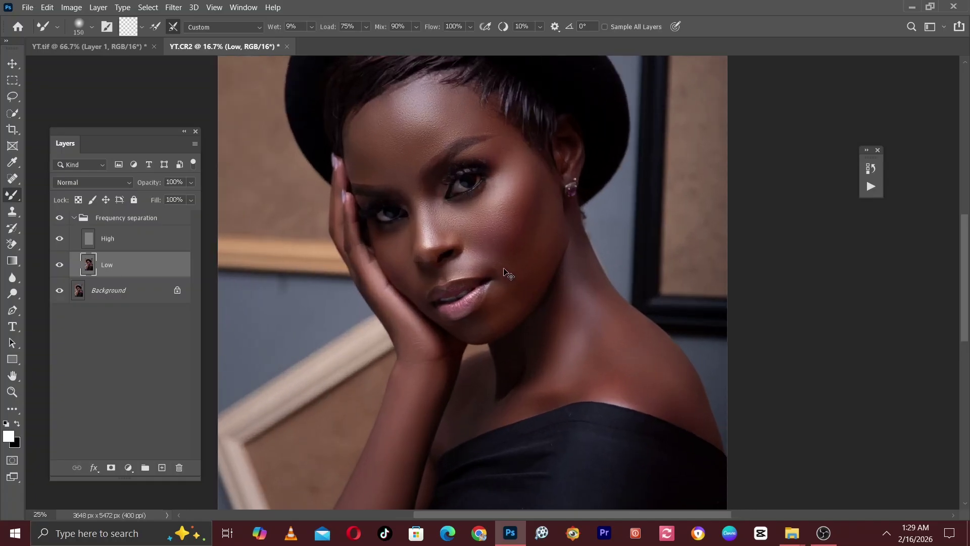
key("ctrl+plus")
key("ctrl+plus")
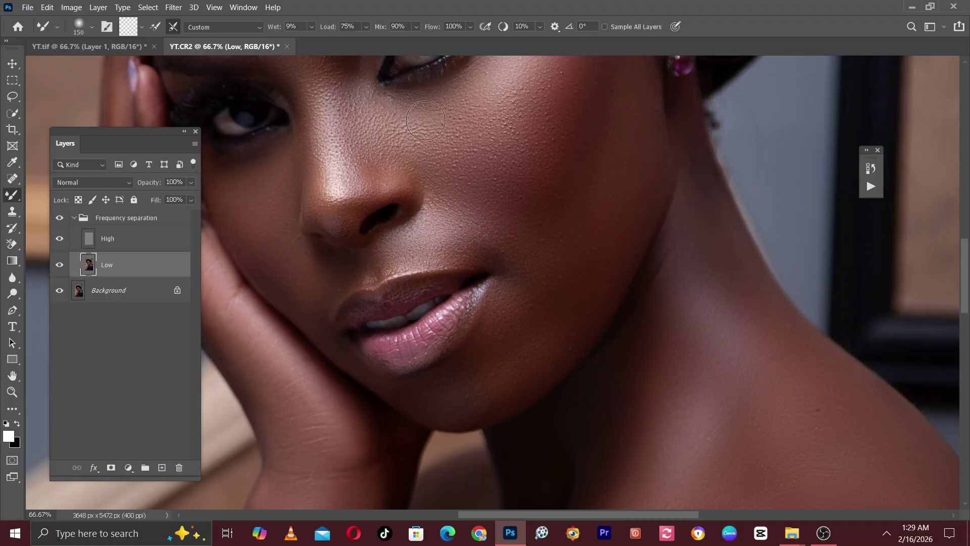
key("ctrl+minus")
key("ctrl+minus")
left_click_drag(477, 253, 534, 389)
key("ctrl+plus")
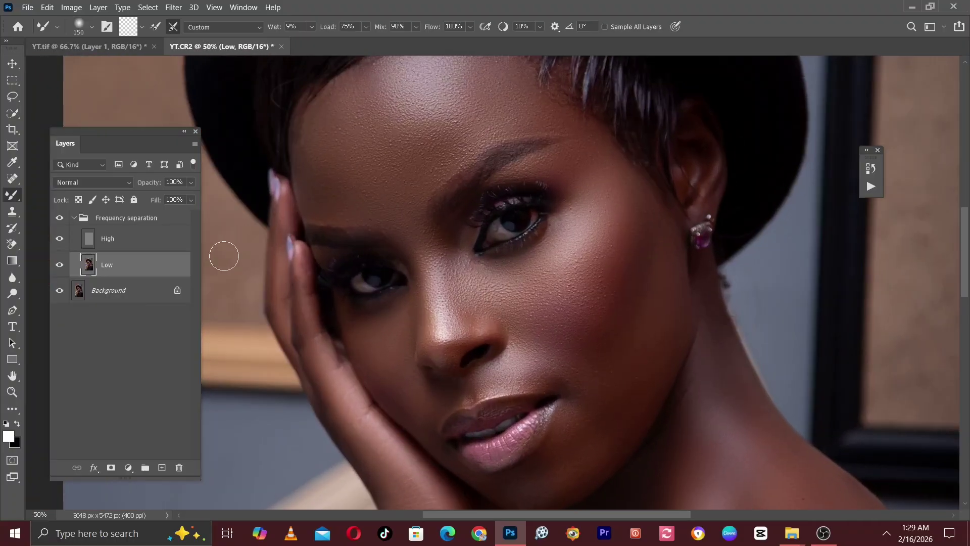
Step: Collapse the Frequency separation group and toggle its visibility to compare the portrait before and after retouching, both close up and zoomed out
left_click(74, 219)
left_click(56, 217)
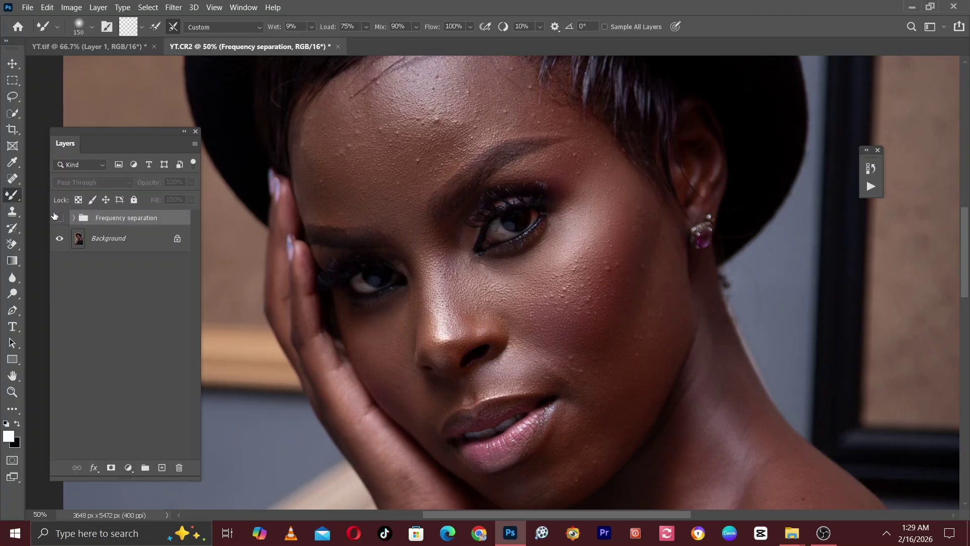
key("ctrl+minus")
key("ctrl+minus")
left_click(56, 217)
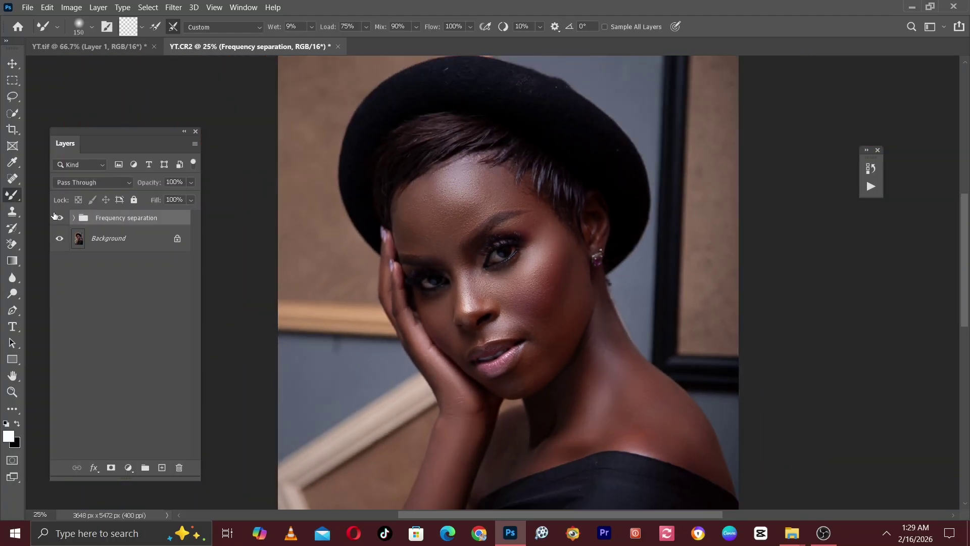
key("ctrl+plus")
key("ctrl+plus")
key("ctrl+plus")
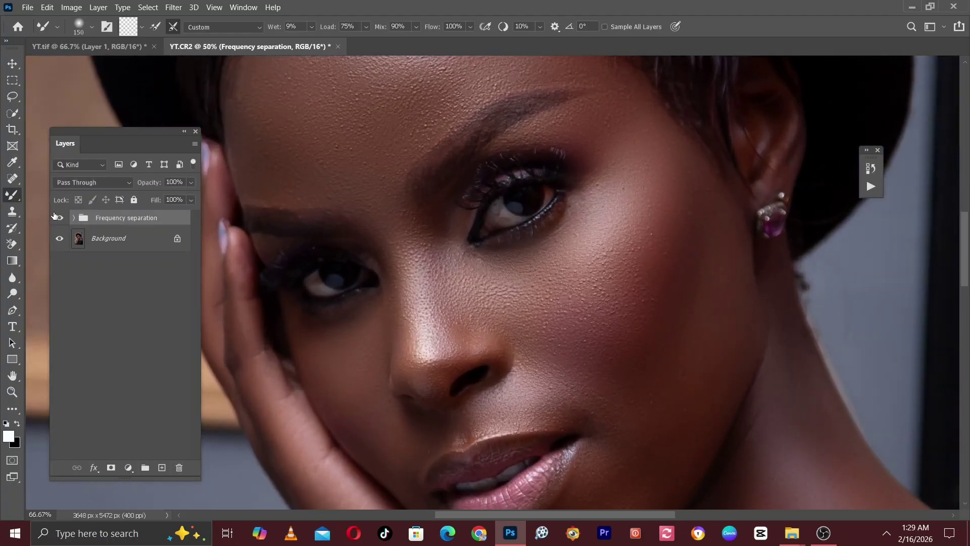
left_click(55, 215)
left_click(55, 216)
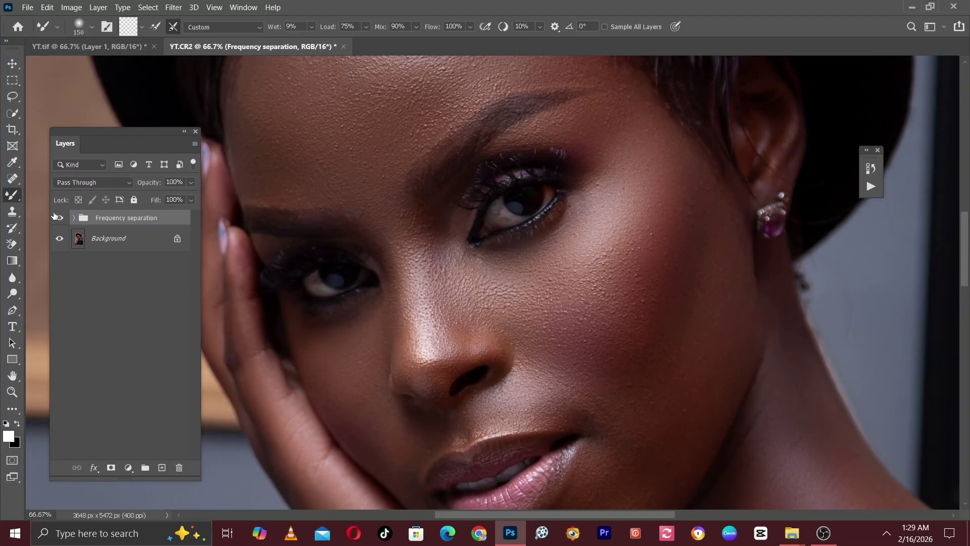
key("ctrl+minus")
key("ctrl+minus")
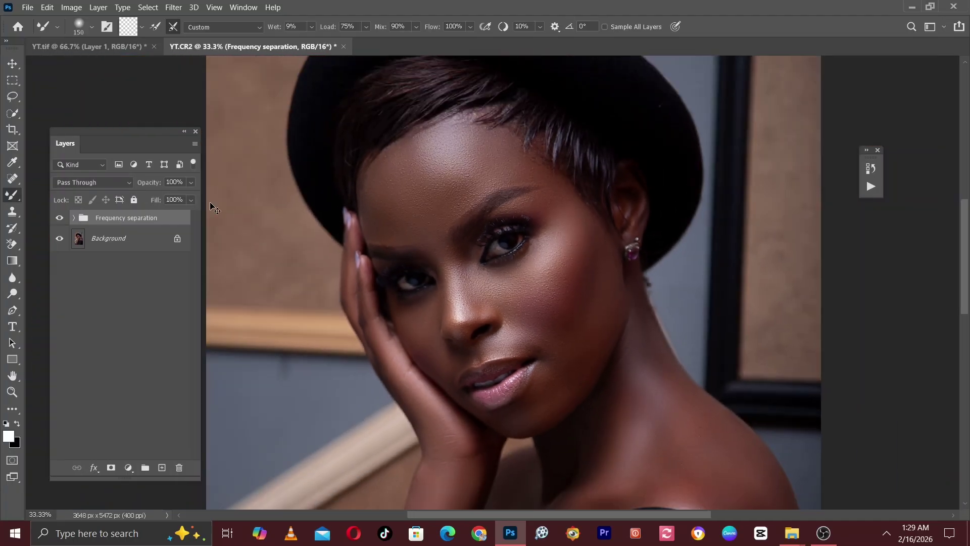
key("ctrl+minus")
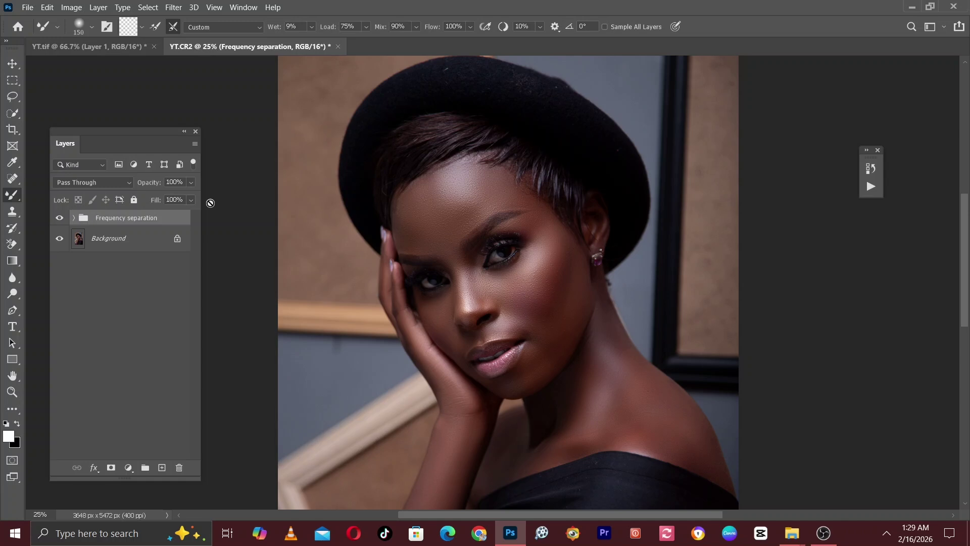
Step: Add a Curves adjustment layer above the Frequency separation group and bend its RGB midtones upward to brighten the image strongly
key("ctrl+plus")
key("ctrl+plus")
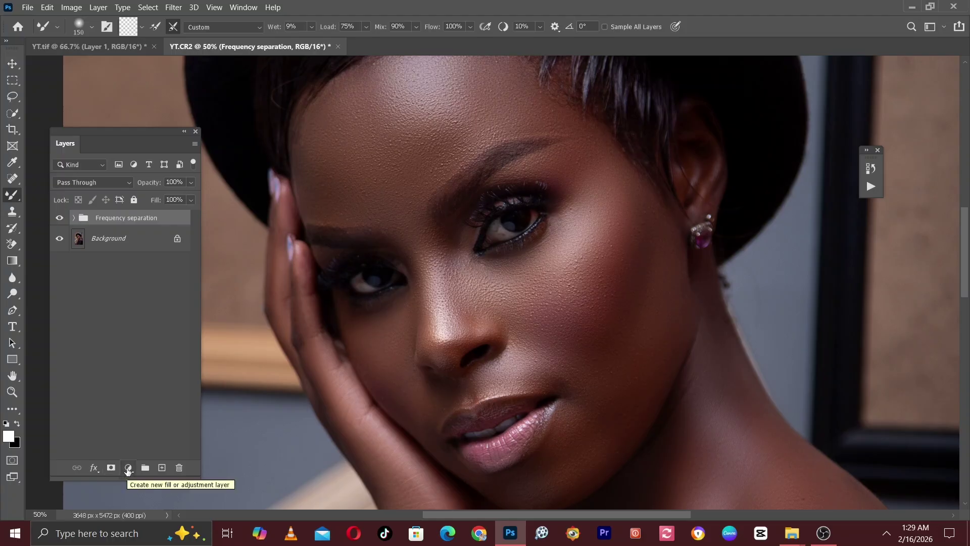
left_click(129, 468)
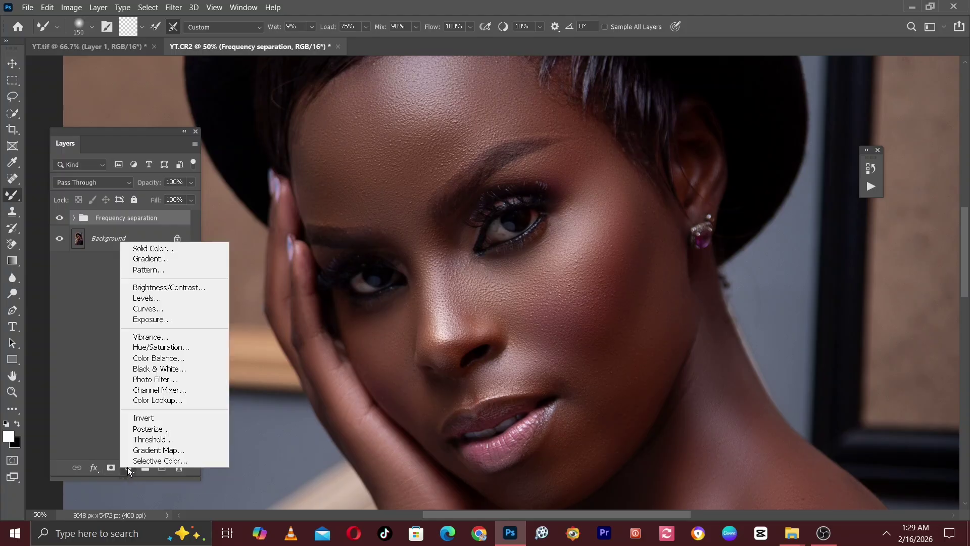
left_click(149, 308)
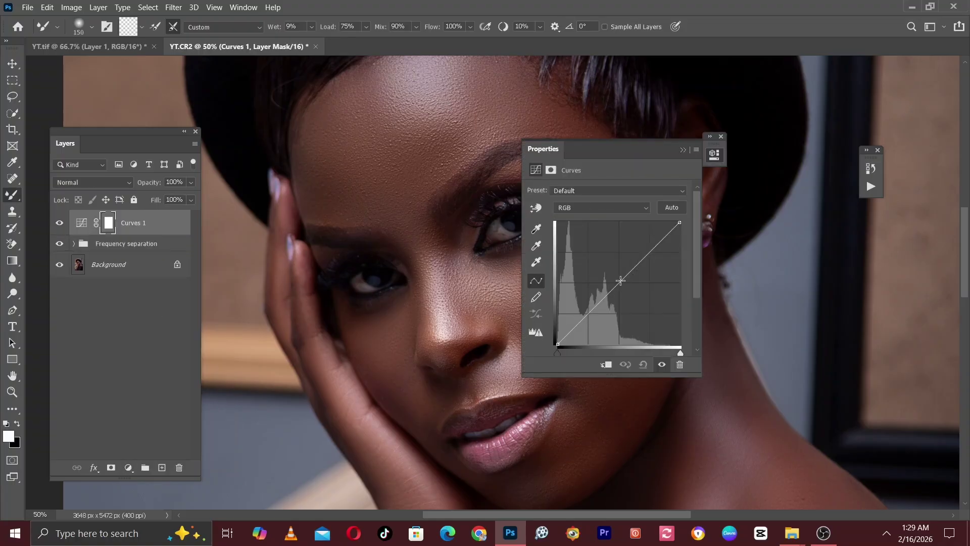
left_click(617, 281)
left_click_drag(618, 281, 609, 247)
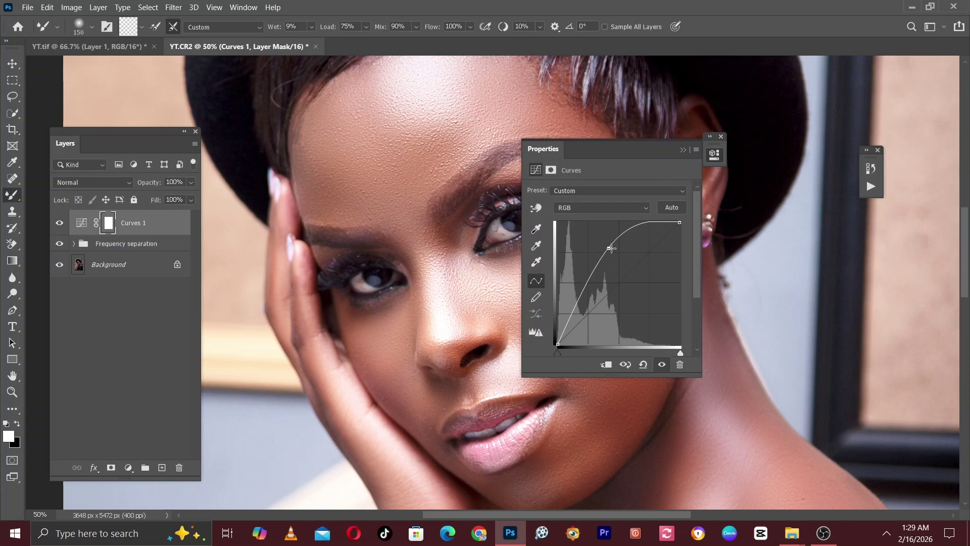
left_click_drag(605, 248, 616, 243)
Step: Collapse the curve settings and invert the brightening Curves layer's mask to black
left_click(681, 150)
key("ctrl+minus")
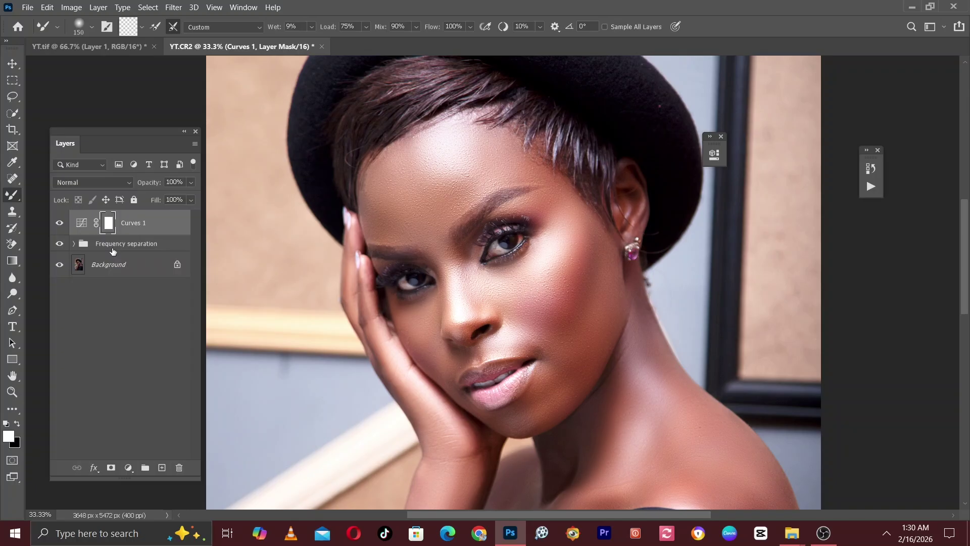
key("ctrl+i")
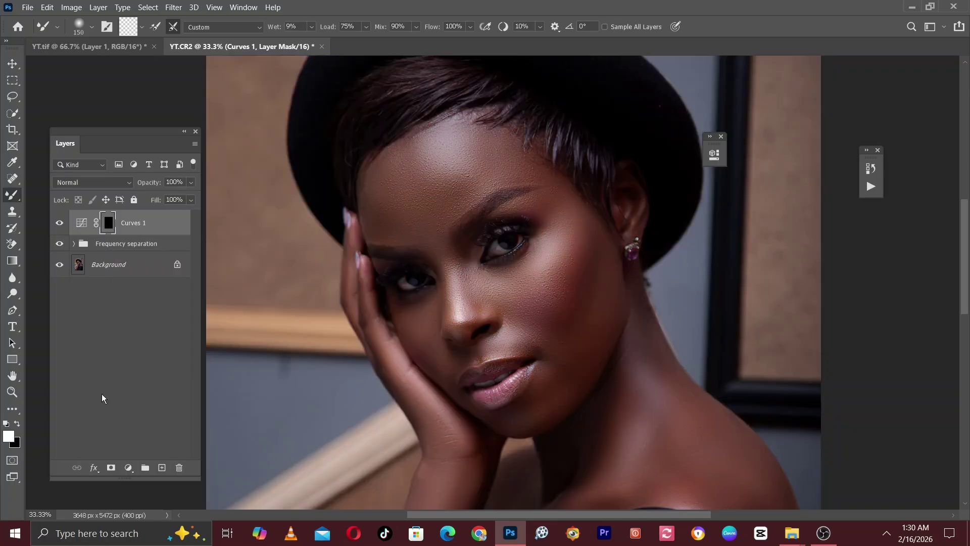
Step: Add a second Curves adjustment layer on top and pull its RGB midtones down to darken the image strongly
left_click(128, 468)
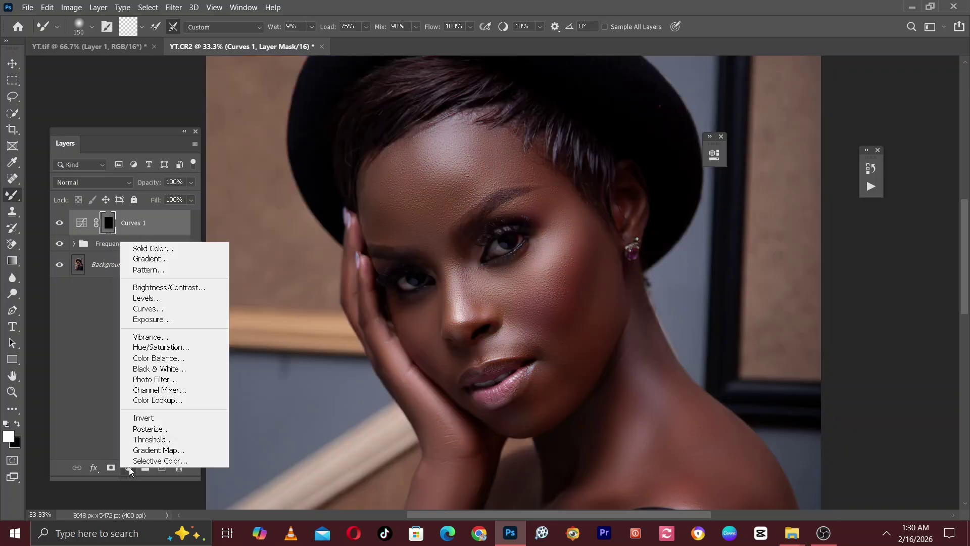
left_click(153, 310)
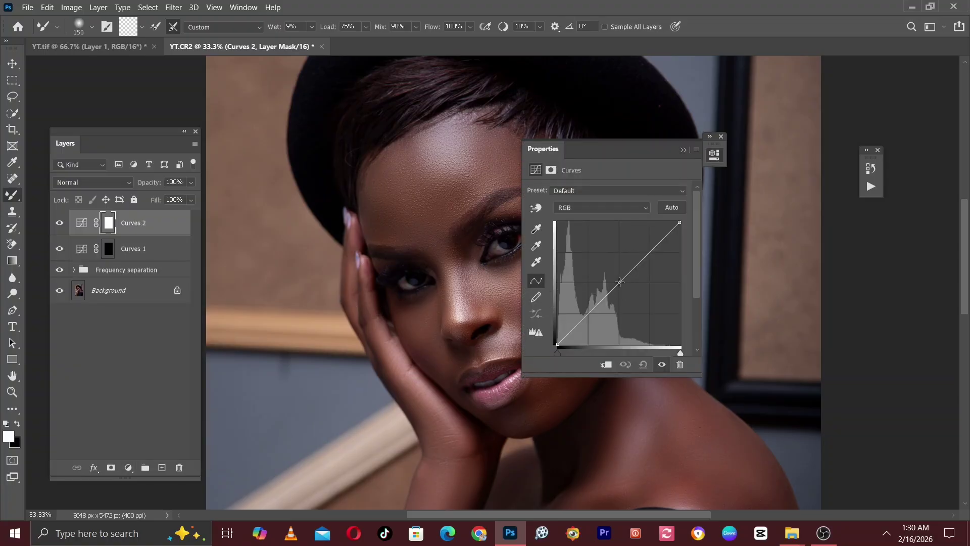
left_click_drag(620, 281, 637, 304)
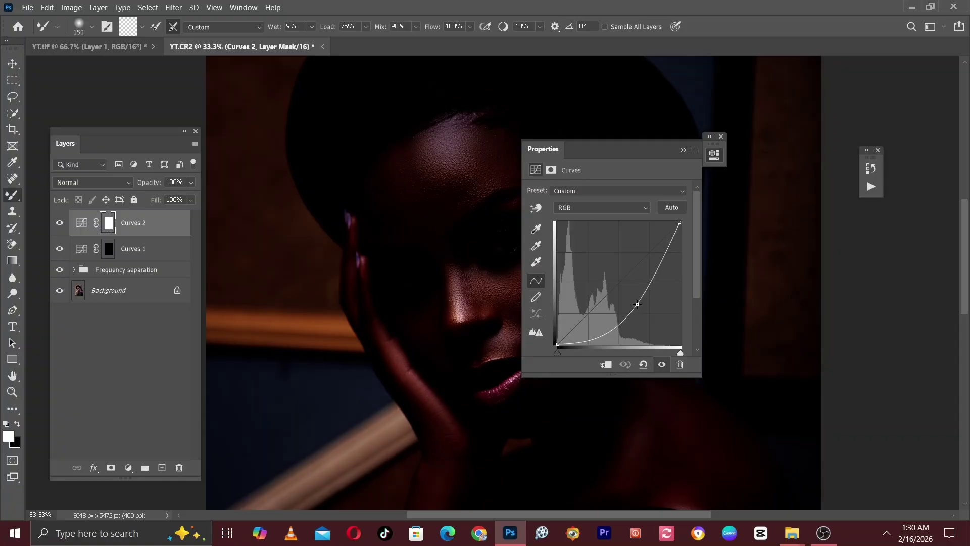
Step: Collapse the curve settings and invert the darkening Curves layer's mask to black
left_click(683, 150)
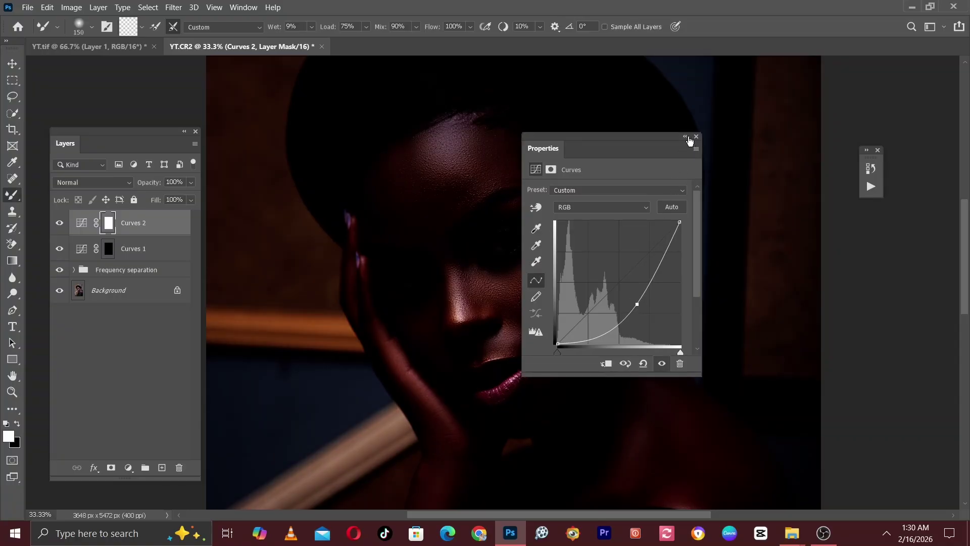
left_click(686, 137)
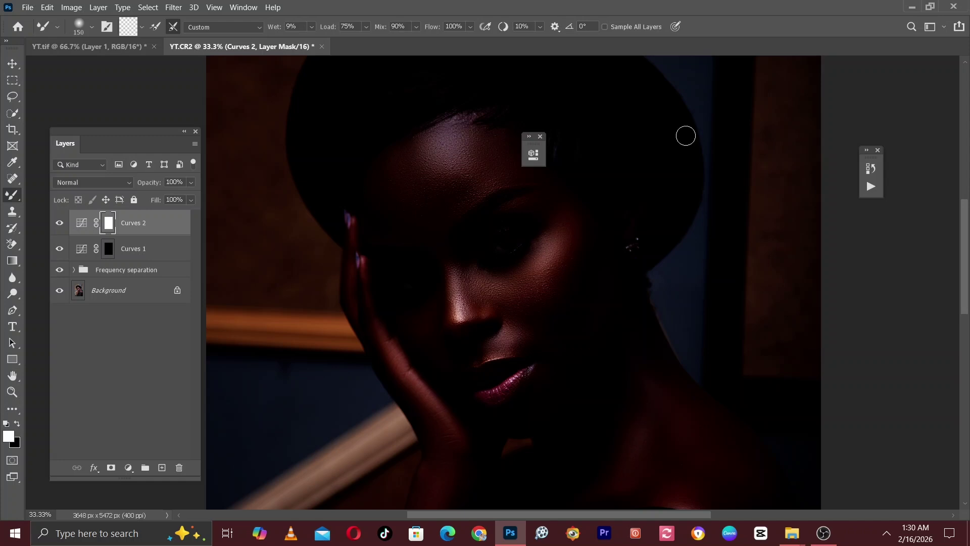
key("ctrl+i")
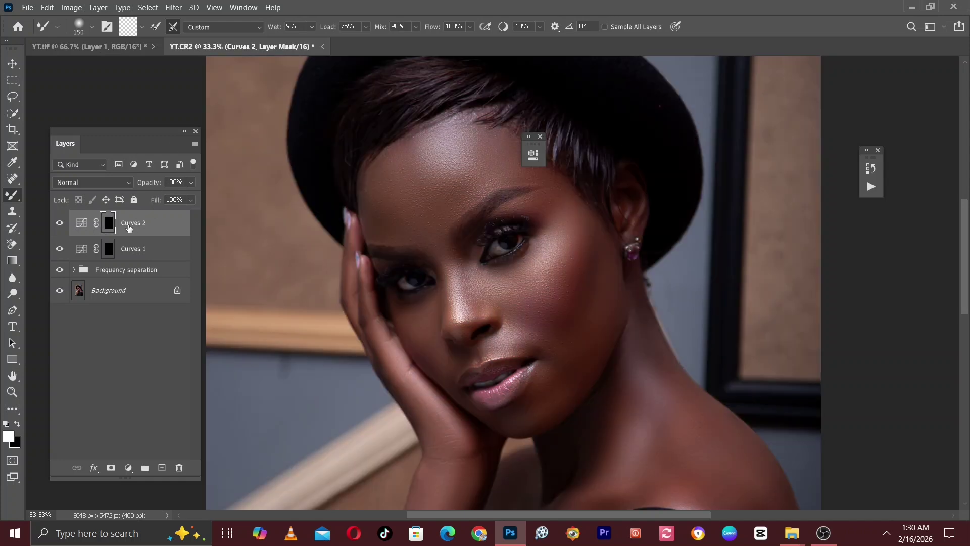
Step: Rename the darkening Curves 2 layer as Burn and the brightening Curves 1 layer as Dodge
double_click(131, 223)
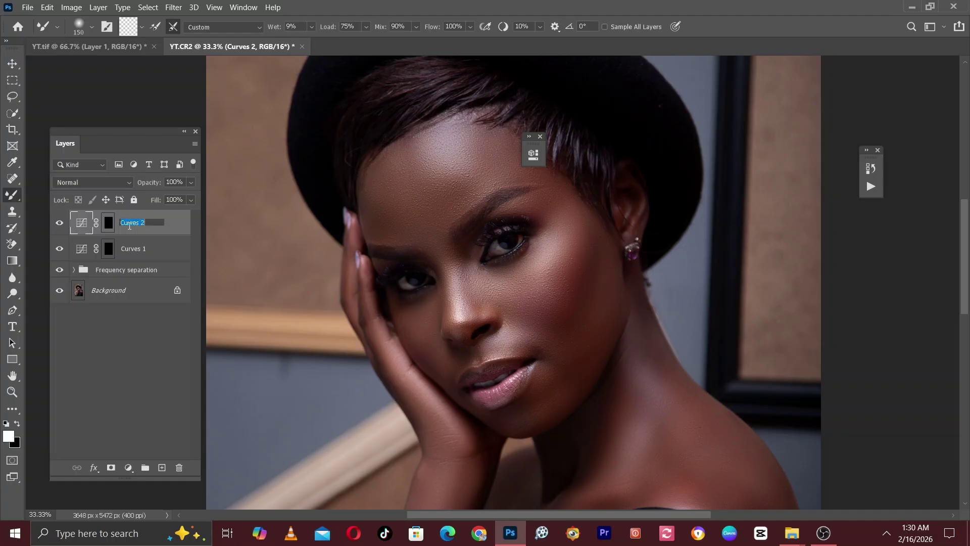
type("Burn")
key("Return")
double_click(132, 249)
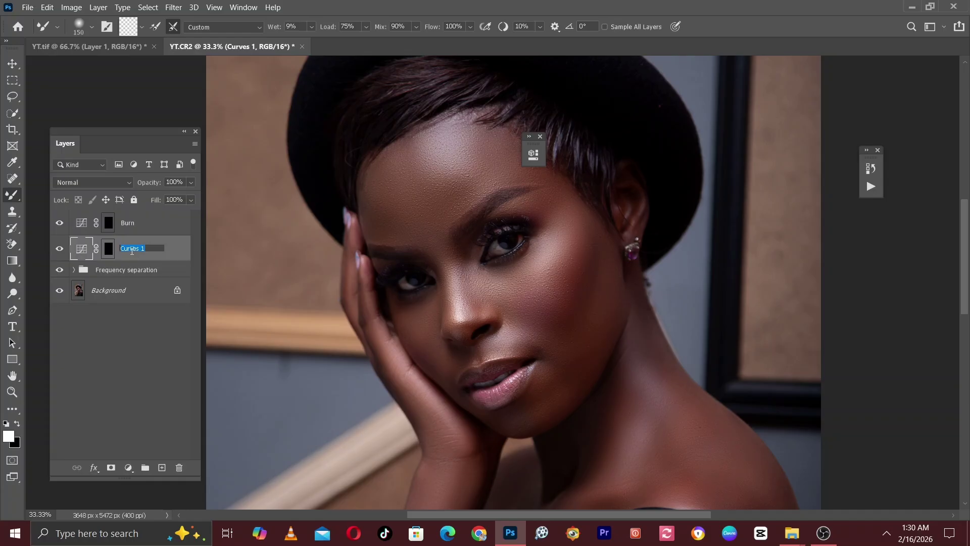
type("Dodge")
key("Return")
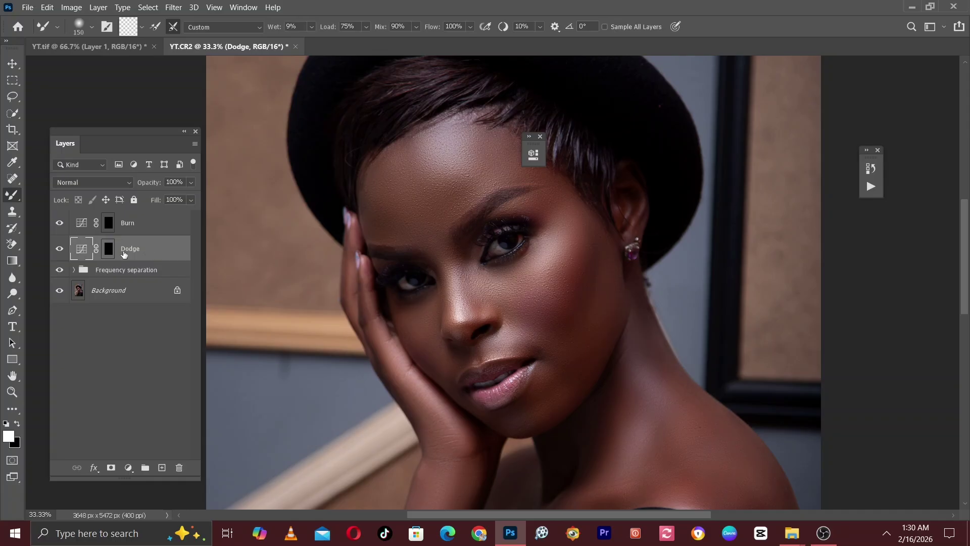
Step: Target the Dodge layer's mask and choose the Brush Tool with the Hard Round preset
left_click(111, 253)
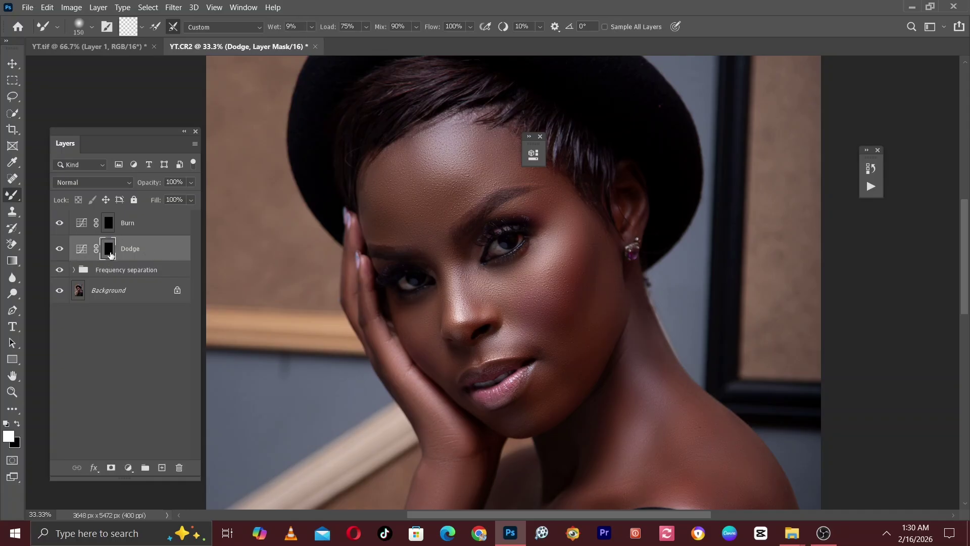
right_click(12, 198)
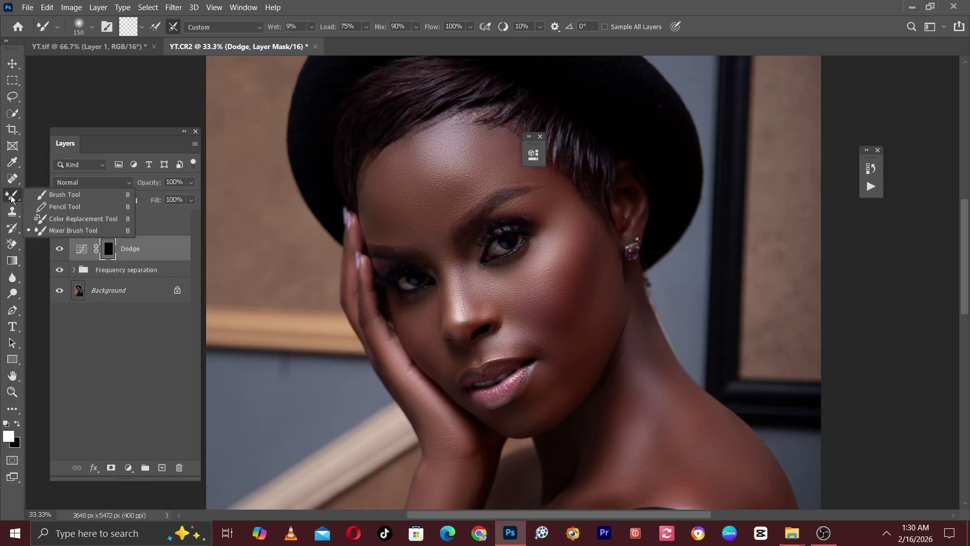
left_click(49, 195)
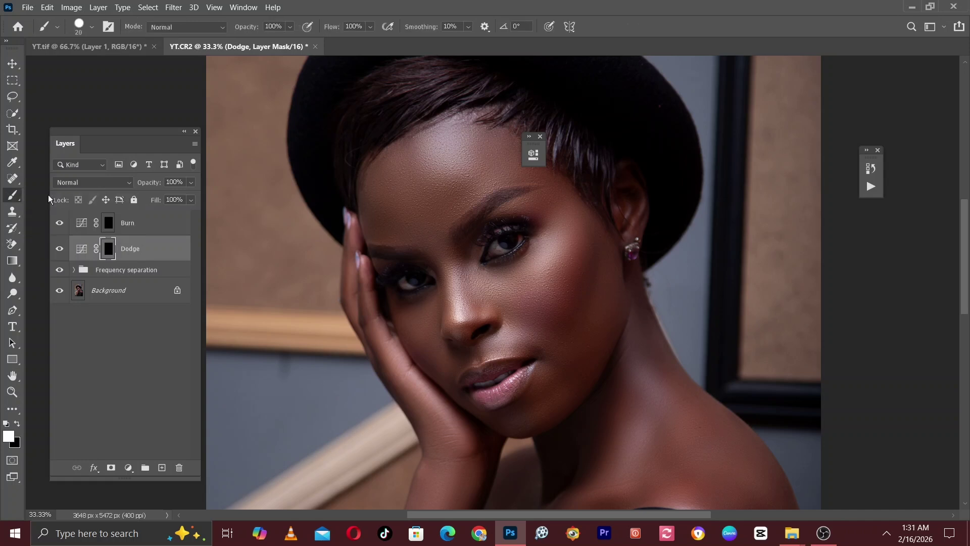
left_click(91, 27)
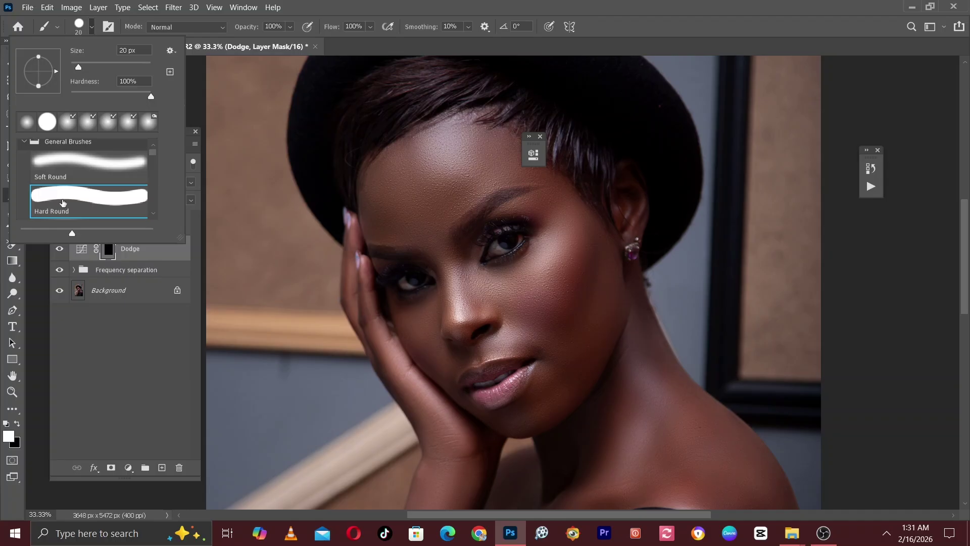
left_click(63, 202)
key("Escape")
Step: Enlarge the brush to 70 px and paint four parallel diagonal white strokes across the forehead on the Dodge mask
key("ctrl+plus")
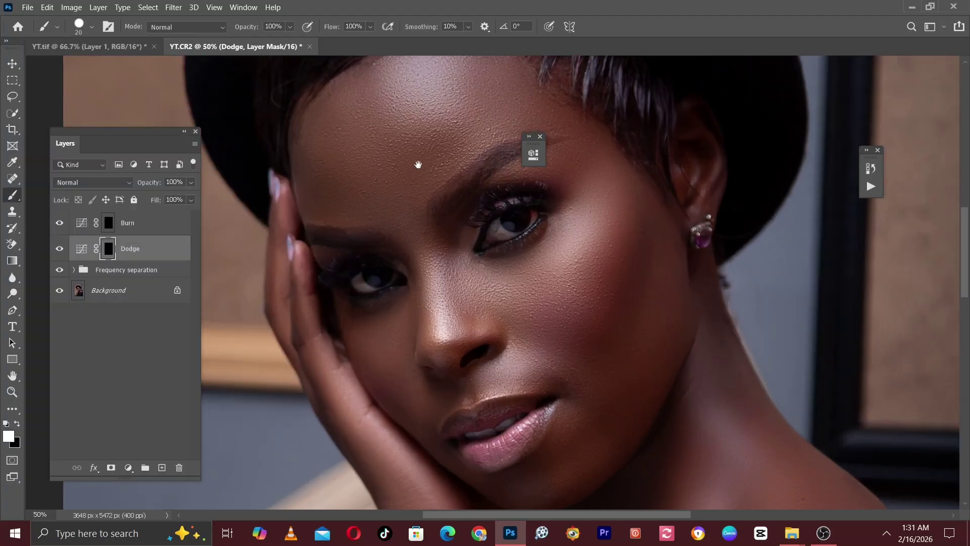
left_click_drag(414, 159, 405, 226)
key("bracketright")
key("bracketright")
key("bracketright")
key("bracketright")
key("bracketright")
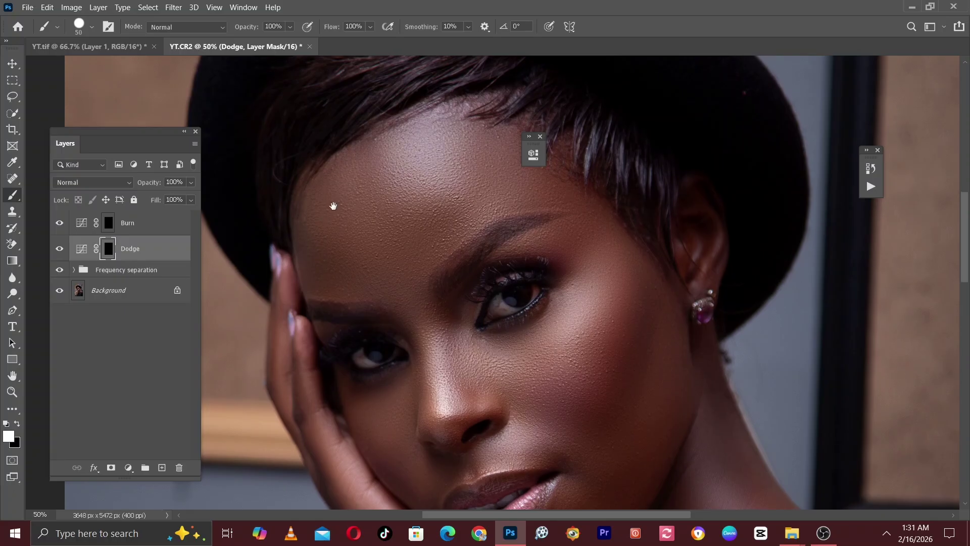
key("bracketright")
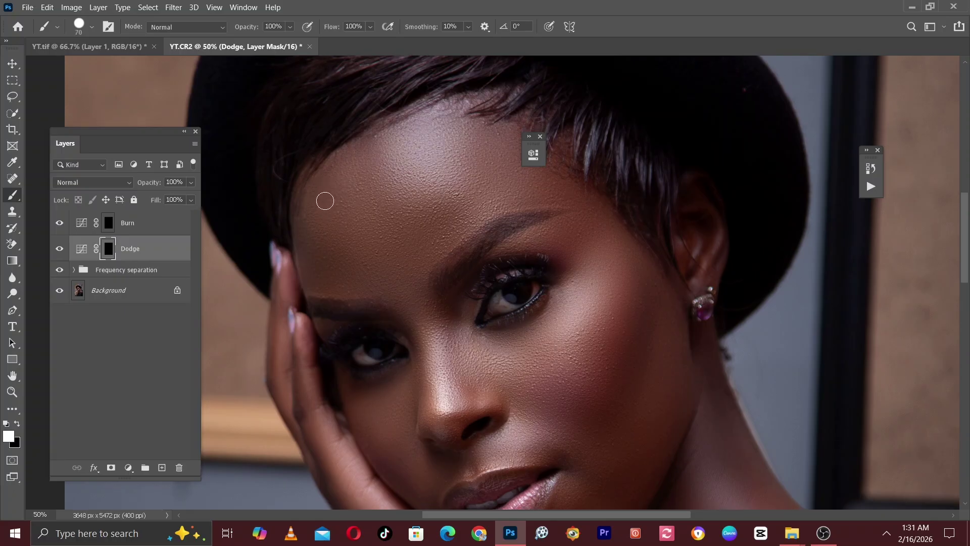
left_click_drag(314, 203, 433, 140)
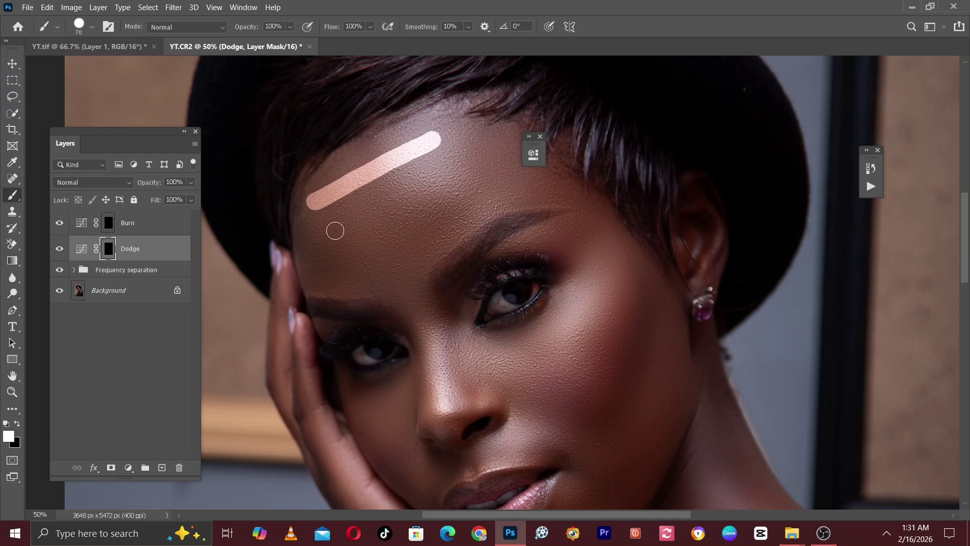
left_click_drag(331, 224, 455, 153)
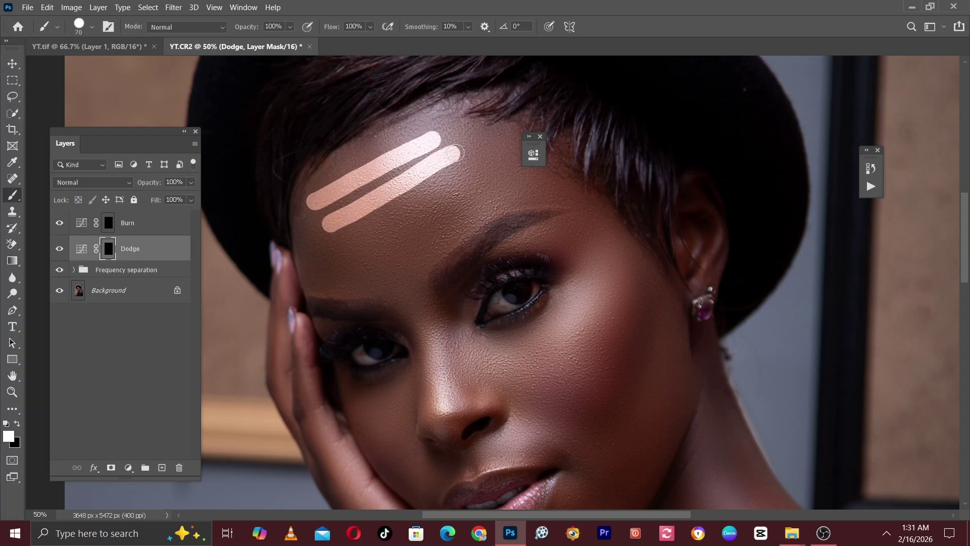
left_click_drag(351, 249, 457, 188)
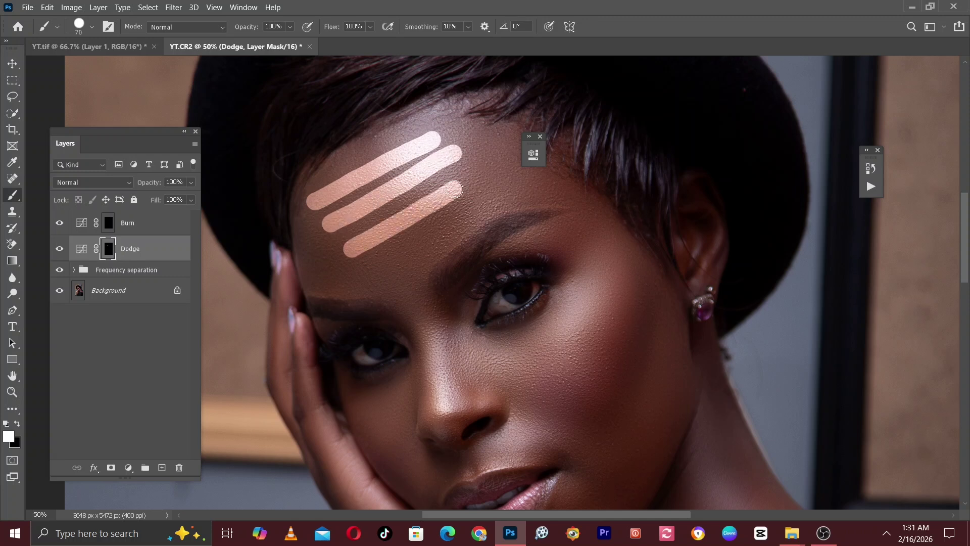
left_click_drag(382, 237, 432, 204)
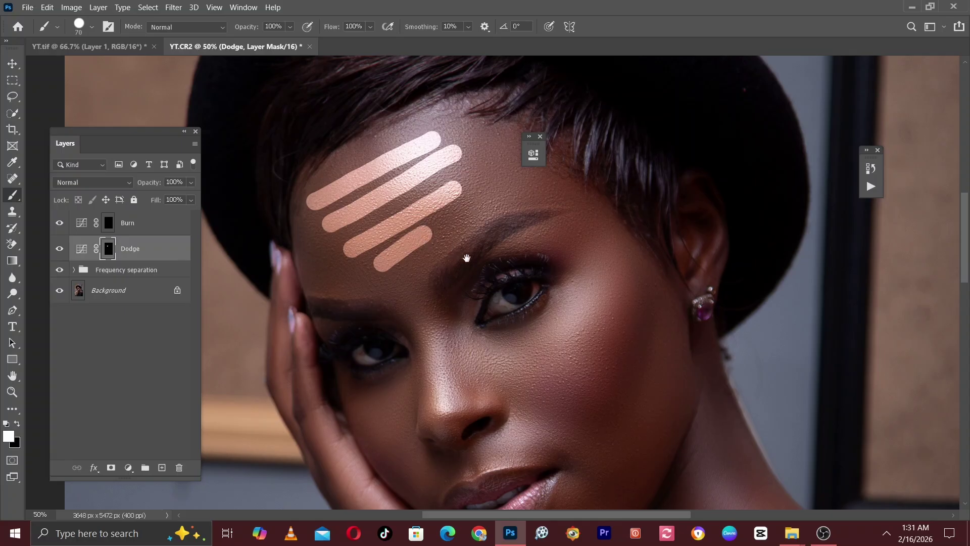
Step: Reduce the brush to 60 px and paint one white stroke down the nose bridge on the Dodge mask, redoing the first attempt
left_click_drag(467, 258, 442, 153)
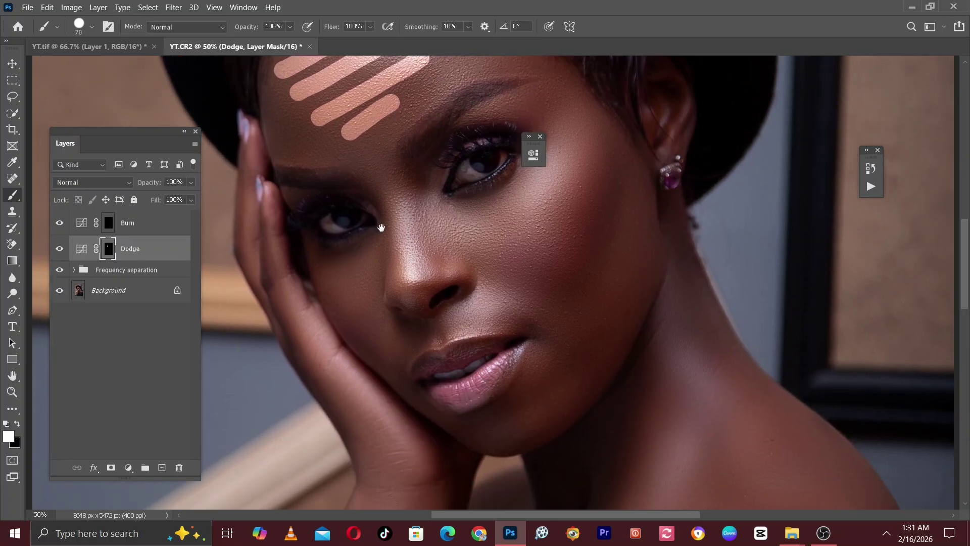
left_click_drag(381, 228, 374, 209)
key("bracketleft")
left_click_drag(387, 168, 410, 275)
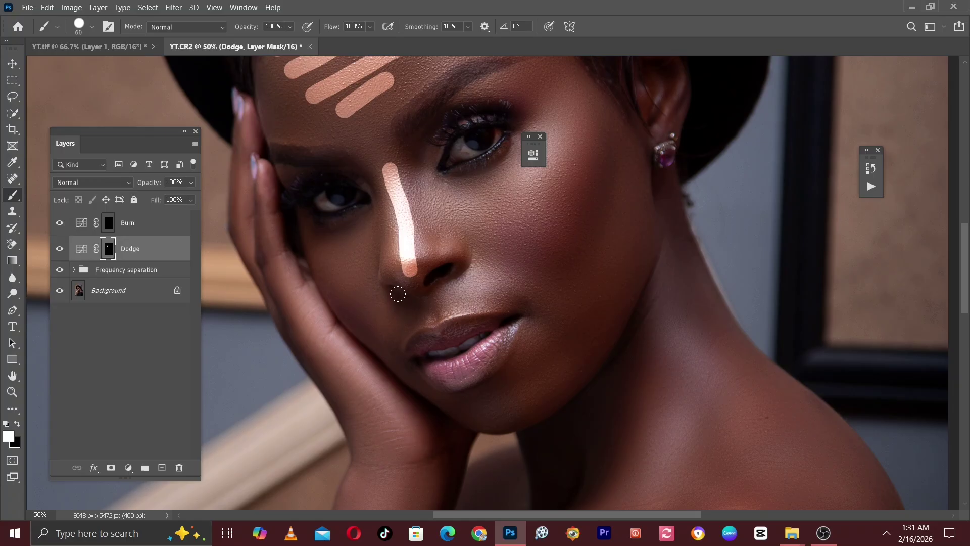
key("ctrl+z")
left_click_drag(385, 168, 405, 263)
Step: Set the brush to 45 px and paint a short white stroke beneath the eye and a joining vertical stroke down the cheek on the Dodge mask
left_click_drag(462, 230, 429, 284)
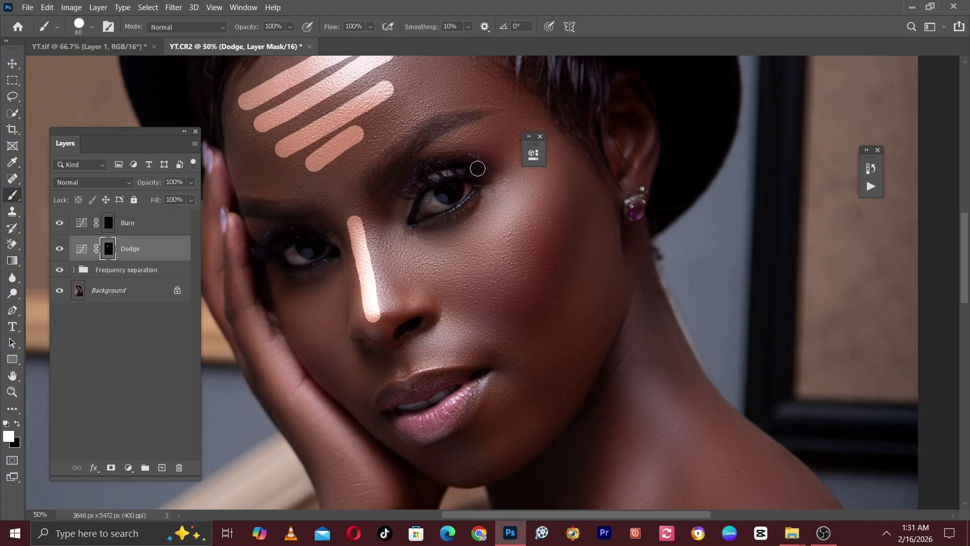
key("ctrl+plus")
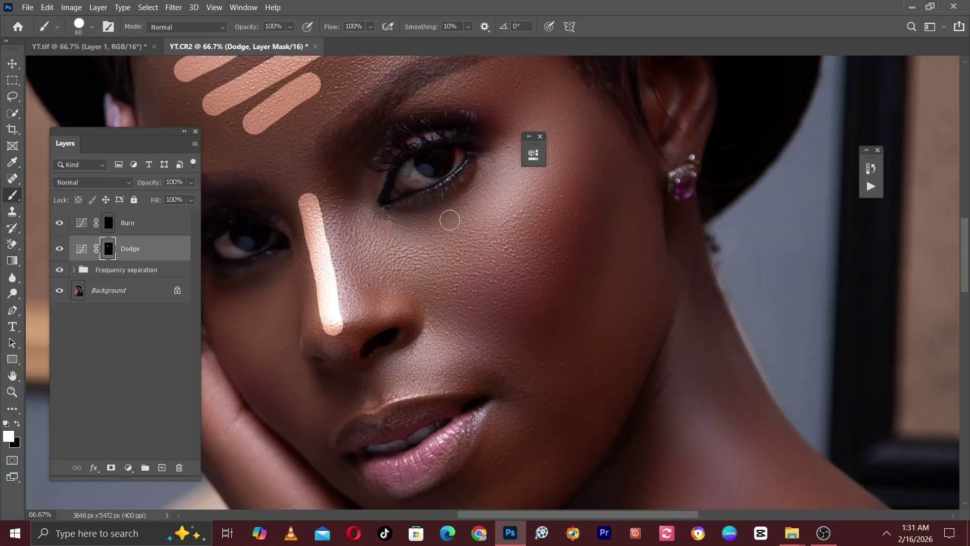
left_click_drag(451, 249, 458, 227)
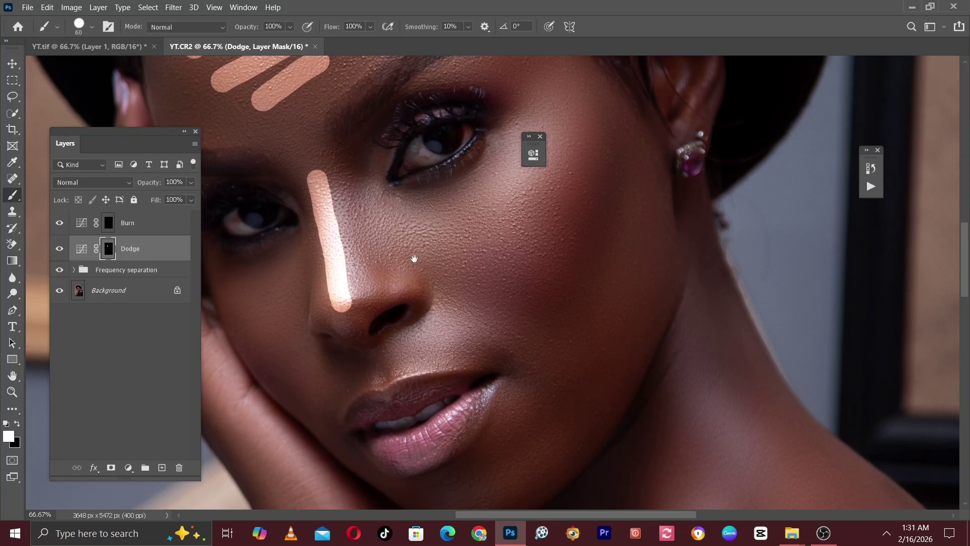
left_click_drag(414, 259, 394, 205)
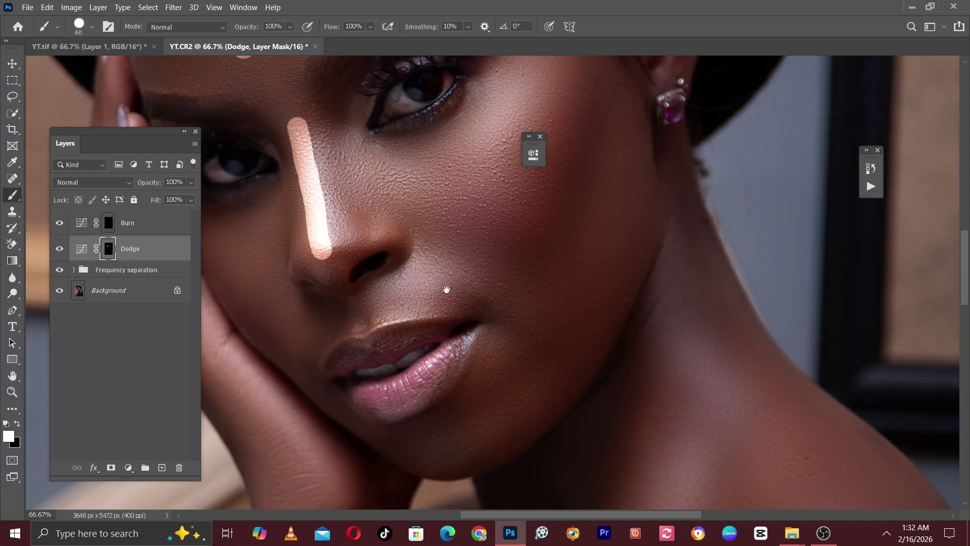
left_click_drag(444, 288, 459, 243)
left_click_drag(450, 288, 463, 265)
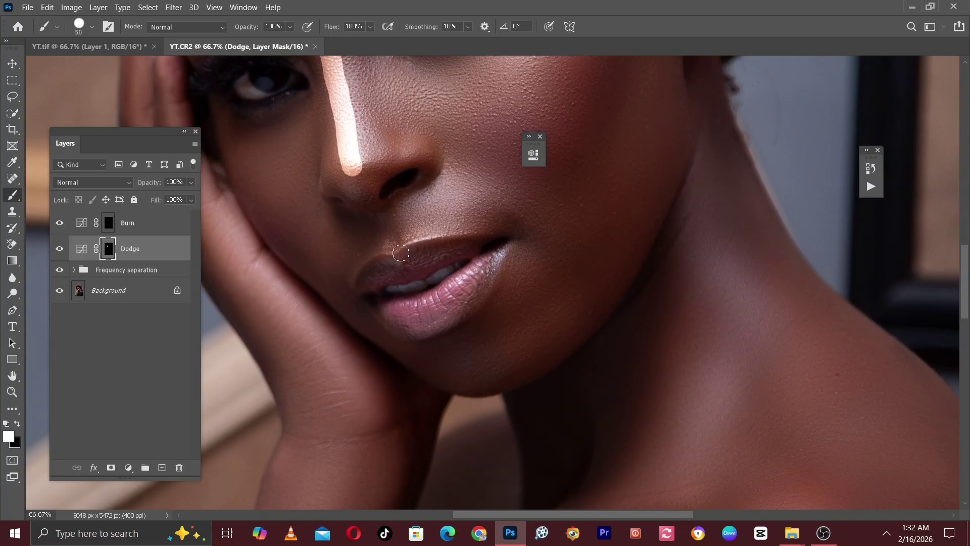
mouse_move(424, 206)
left_mouse_down()
mouse_move(425, 302)
mouse_move(454, 300)
left_mouse_up()
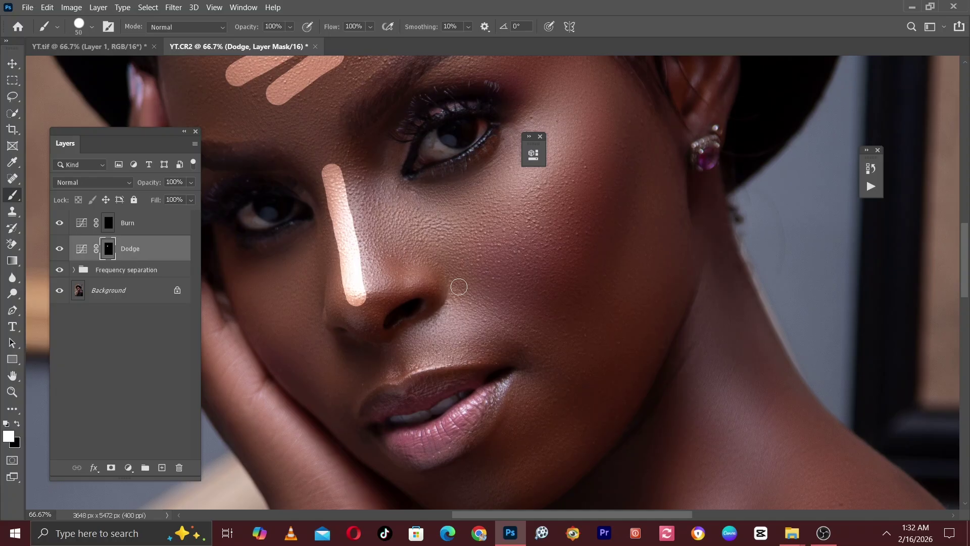
mouse_move(445, 309)
left_mouse_down()
mouse_move(472, 243)
mouse_move(461, 342)
mouse_move(513, 273)
mouse_move(477, 229)
mouse_move(505, 210)
left_mouse_up()
key("bracketright")
key("bracketright")
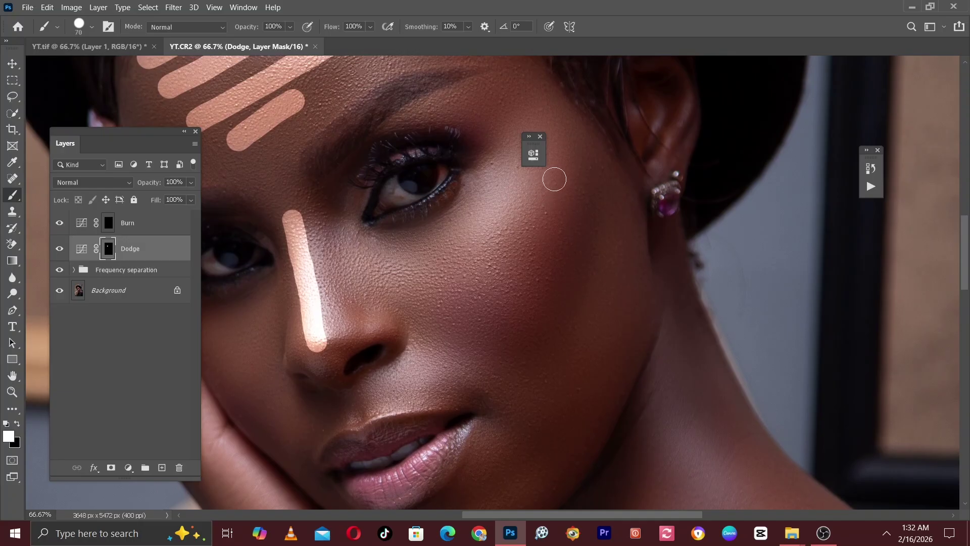
key("bracketleft")
key("bracketleft")
left_click_drag(487, 189, 556, 190)
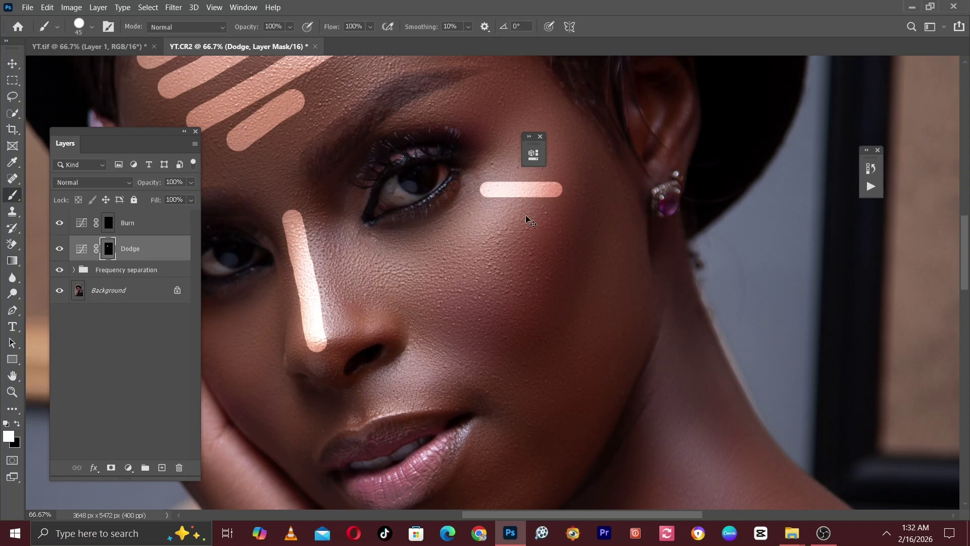
key("ctrl+z")
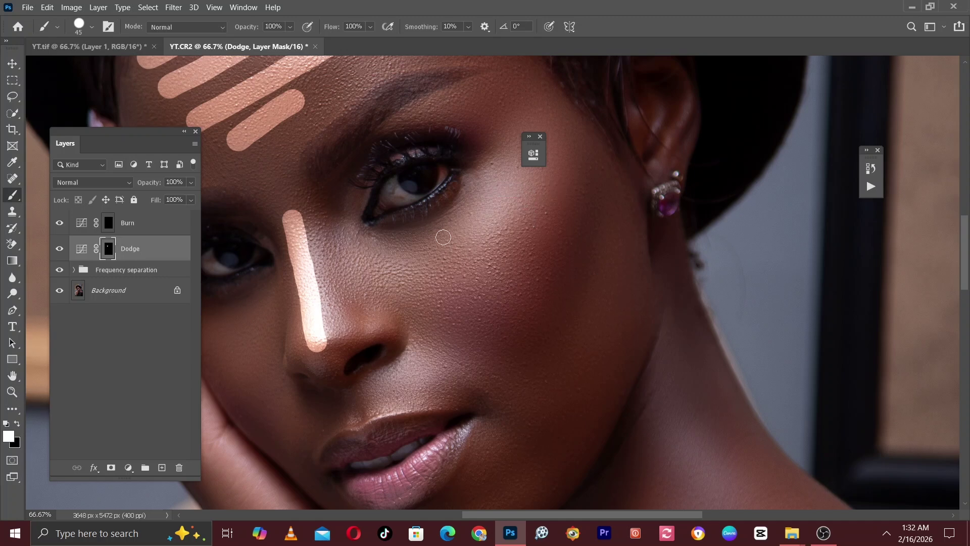
left_click_drag(443, 237, 511, 249)
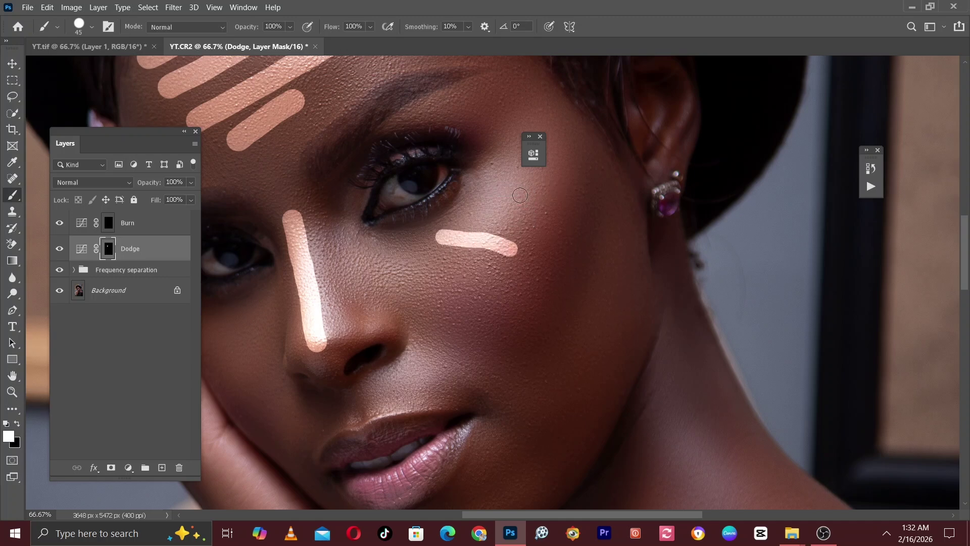
left_click_drag(514, 185, 506, 318)
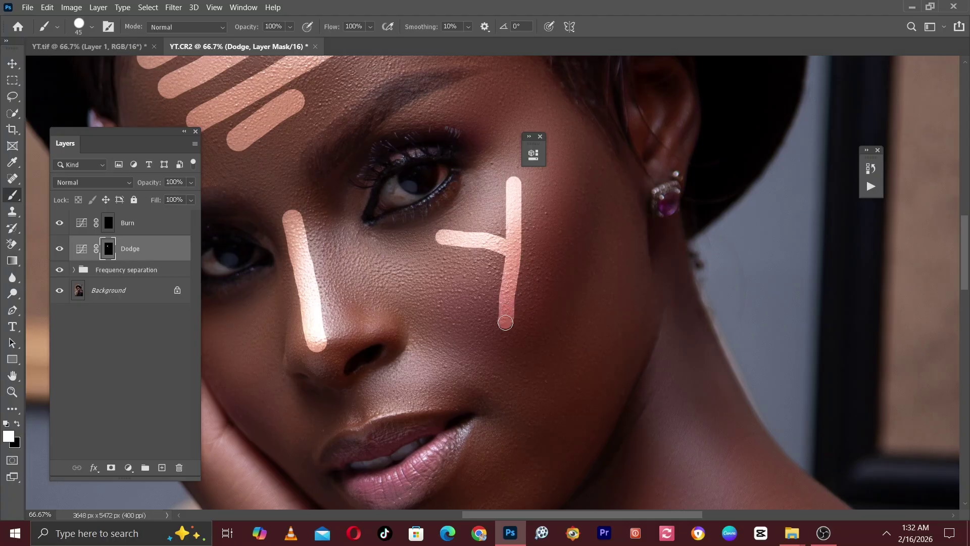
Step: Paint white strokes on the Dodge mask as a Y shape on the cheek beside the hand and along the upper lip's edge
left_click_drag(368, 336, 452, 295)
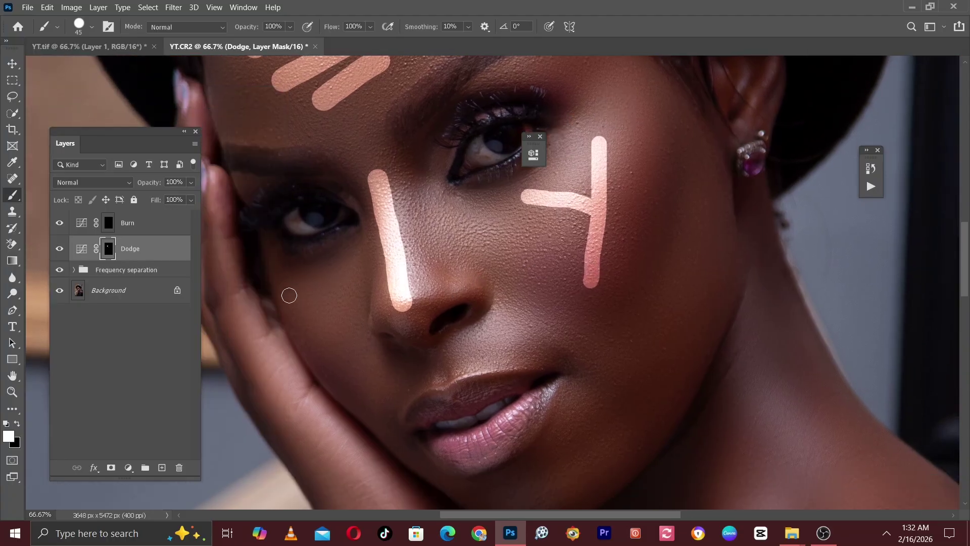
left_click_drag(289, 295, 343, 313)
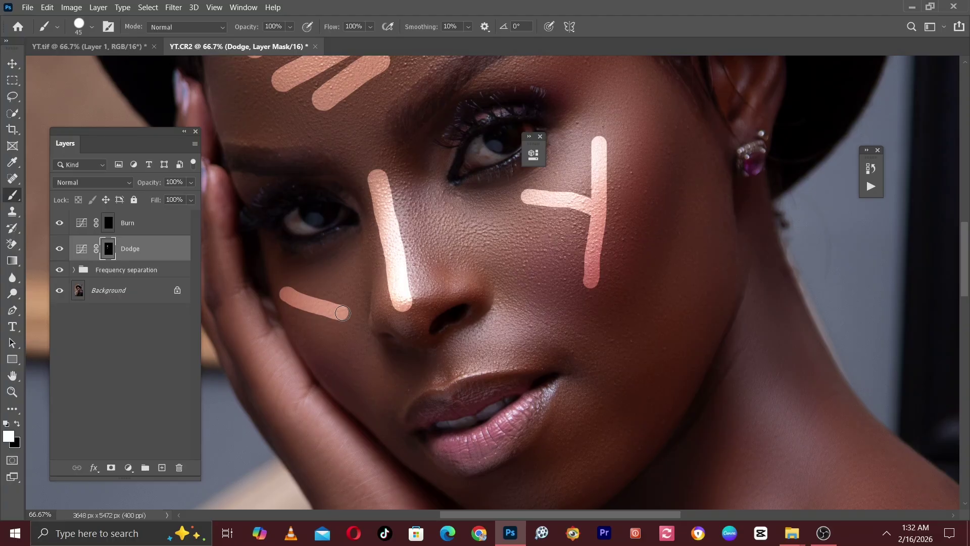
mouse_move(344, 271)
left_mouse_down()
mouse_move(337, 366)
mouse_move(584, 282)
mouse_move(576, 260)
left_mouse_up()
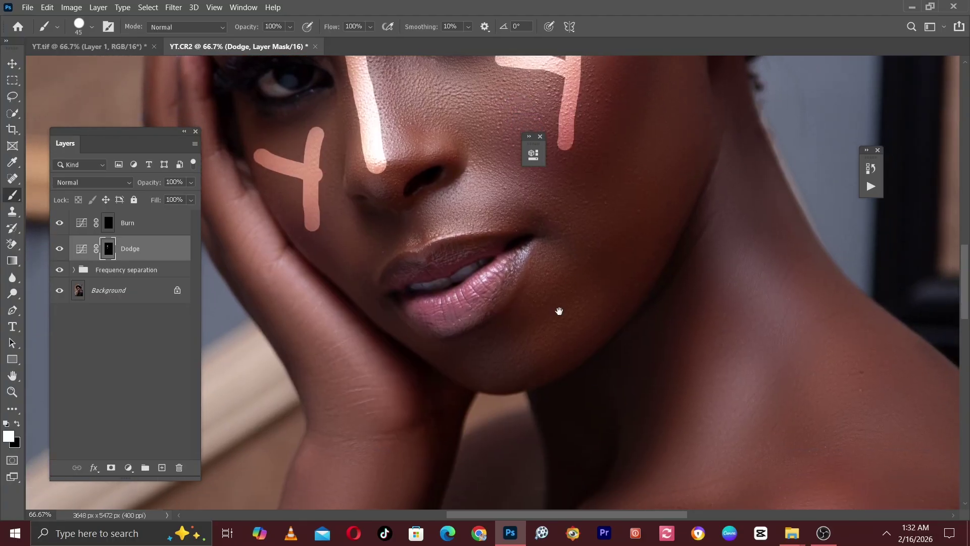
left_click_drag(559, 314, 558, 273)
left_click_drag(553, 238, 558, 277)
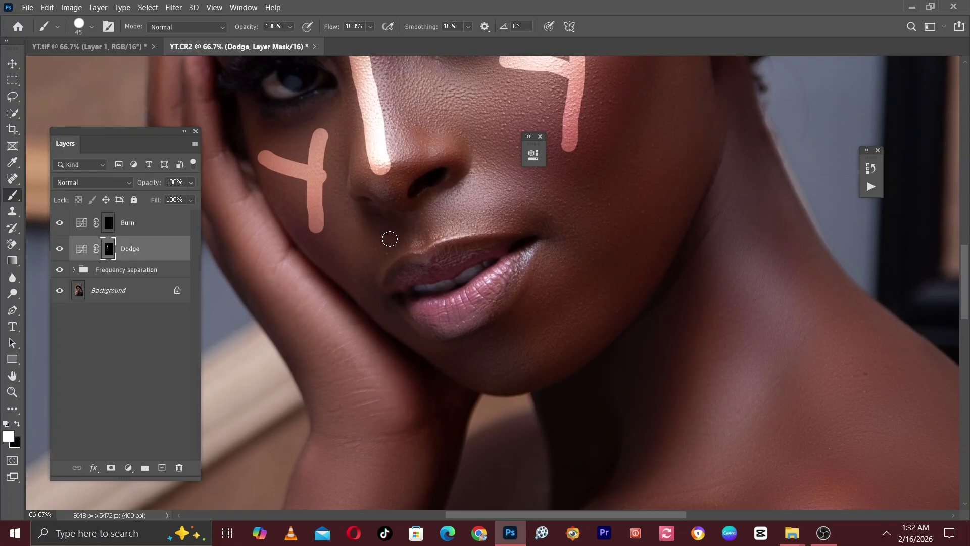
mouse_move(384, 252)
left_mouse_down()
mouse_move(409, 231)
mouse_move(494, 214)
left_mouse_up()
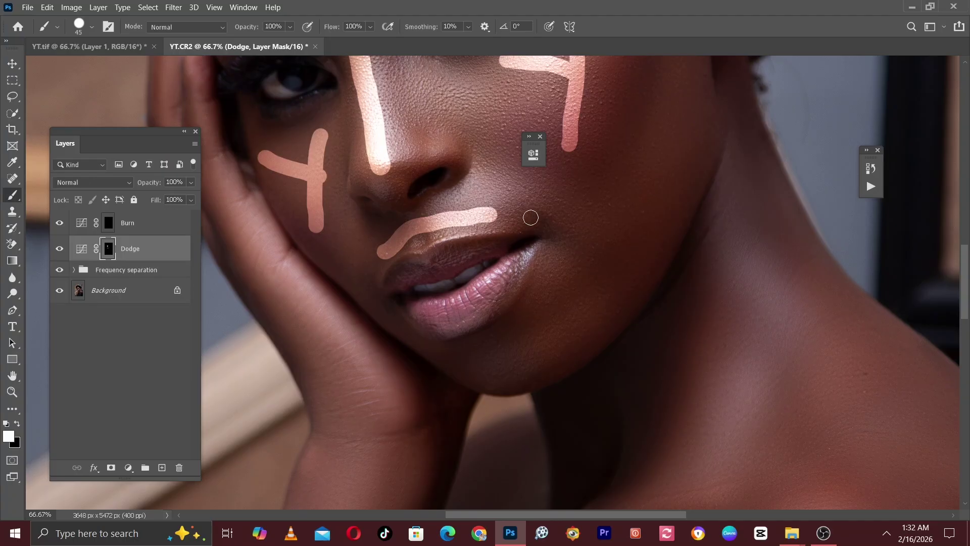
Step: Paint Dodge mask highlights along the jawline with a 70-pixel brush and across the chin with a 50-pixel brush
mouse_move(516, 308)
left_mouse_down()
mouse_move(525, 243)
mouse_move(530, 271)
left_mouse_up()
key("ctrl+minus")
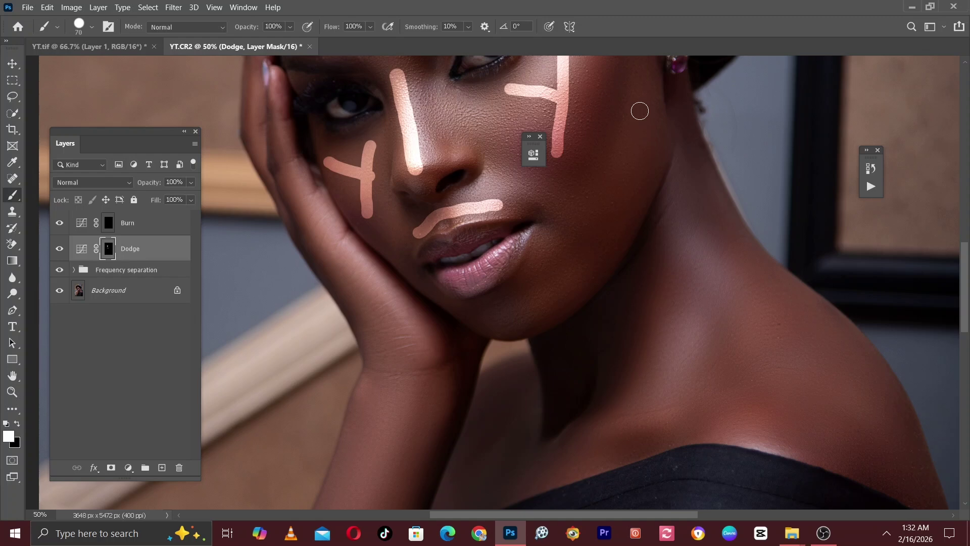
key("bracketright")
key("bracketright")
mouse_move(649, 131)
left_mouse_down()
mouse_move(647, 121)
mouse_move(610, 232)
left_mouse_up()
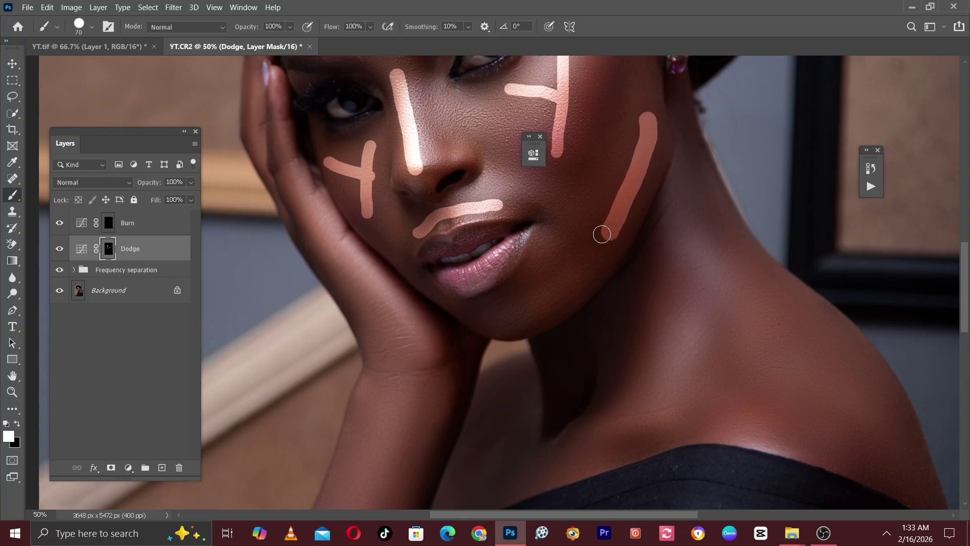
key("bracketleft")
mouse_move(549, 295)
left_mouse_down()
mouse_move(557, 288)
mouse_move(504, 319)
left_mouse_up()
scroll(540, 217, "down", 3)
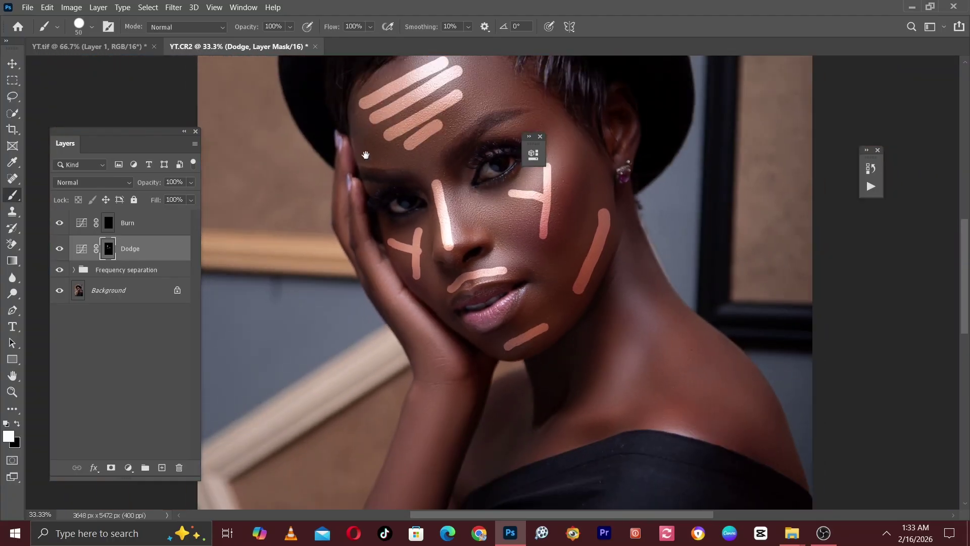
Step: Paint Dodge mask highlights along the back of the hand, the forearm, the side of the neck and the collarbone area
left_click_drag(368, 157, 340, 117)
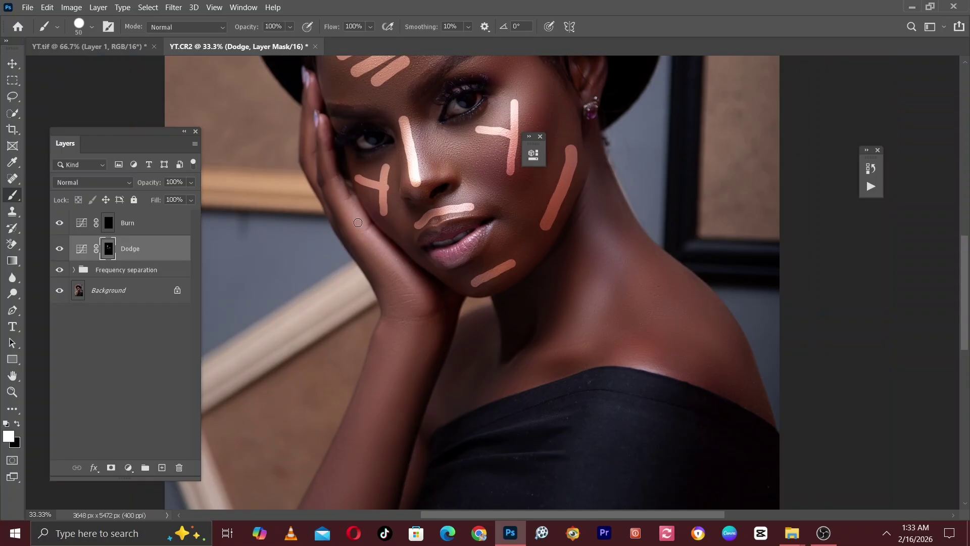
left_click_drag(358, 223, 413, 306)
mouse_move(434, 349)
left_mouse_down()
mouse_move(399, 238)
mouse_move(376, 259)
mouse_move(337, 359)
left_mouse_up()
mouse_move(570, 205)
left_mouse_down()
mouse_move(522, 260)
mouse_move(507, 263)
mouse_move(498, 286)
left_mouse_up()
left_click(530, 188)
left_click_drag(539, 199, 538, 198)
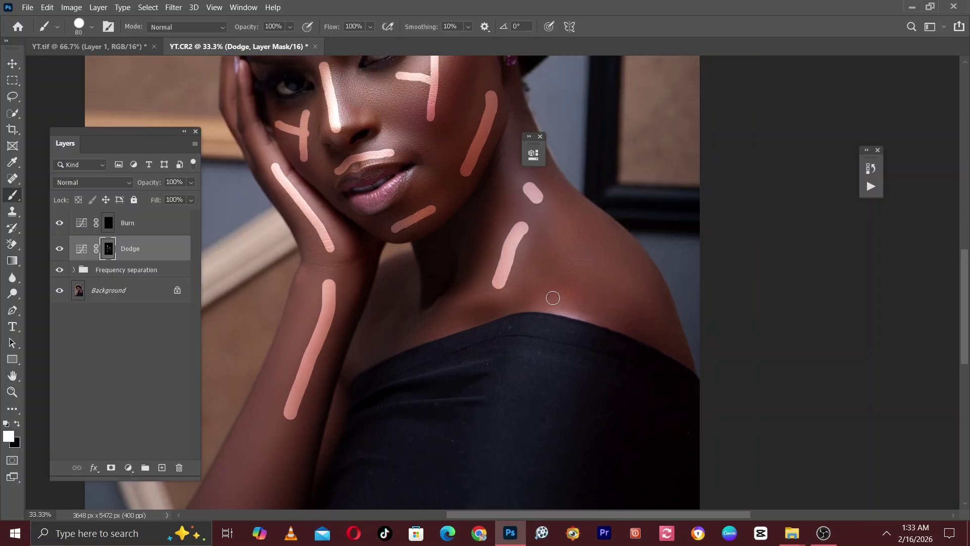
scroll(565, 272, "down", 5)
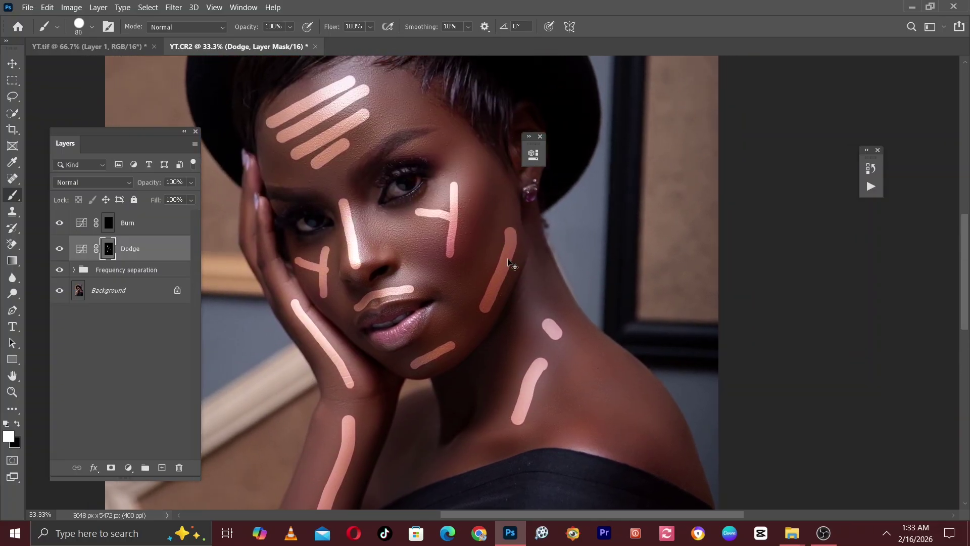
scroll(513, 204, "up", 3)
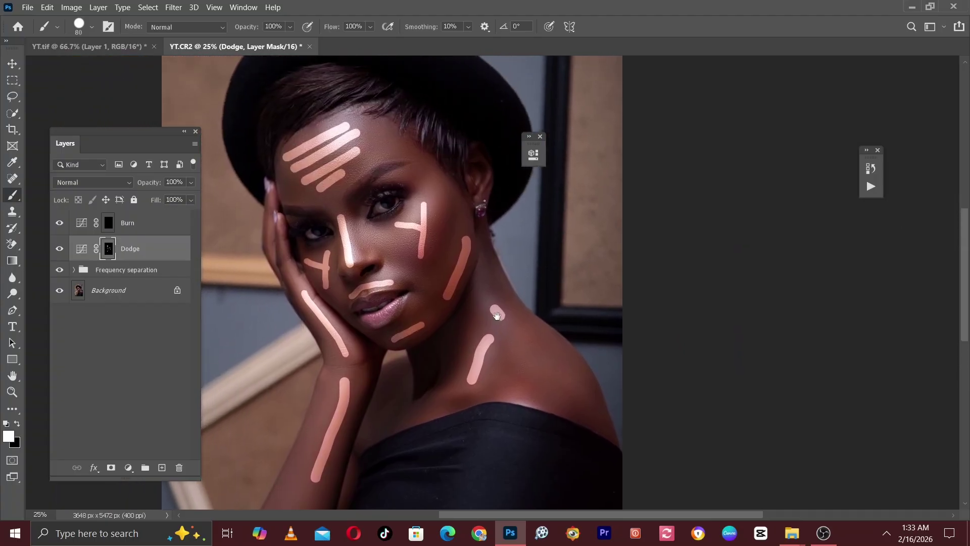
left_click_drag(520, 334, 527, 343)
scroll(527, 343, "up", 1)
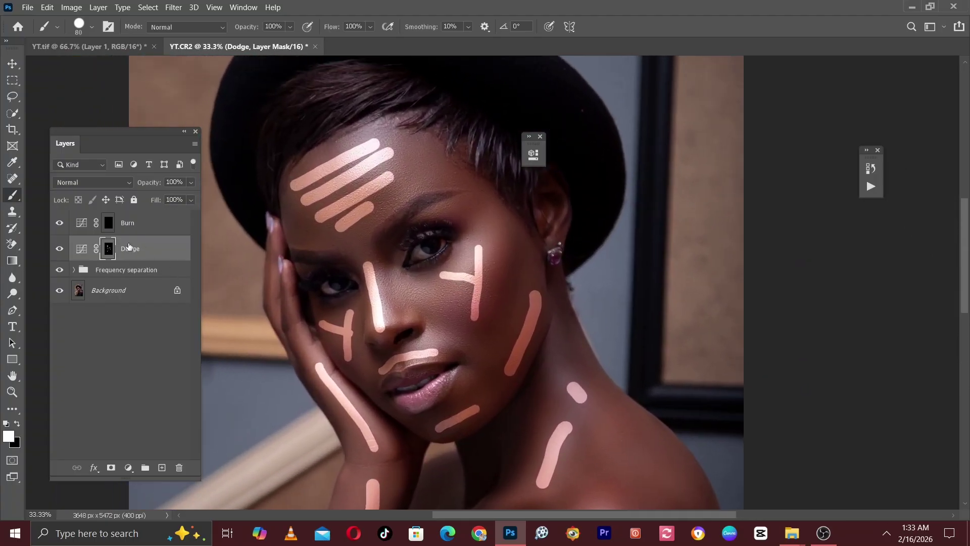
Step: On the Burn layer's mask, paint contour strokes down the outer cheek and on the lower cheek beside the hand
left_click(107, 226)
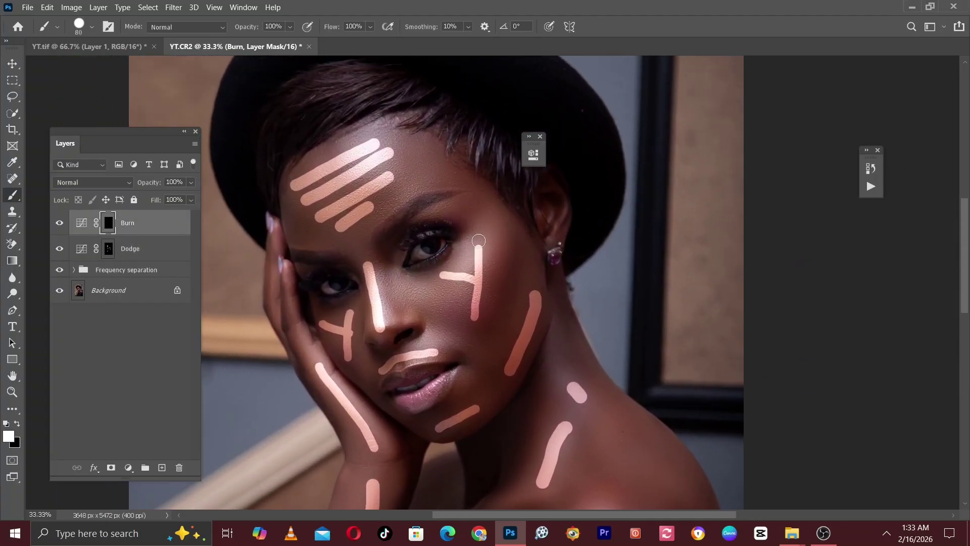
mouse_move(509, 224)
left_mouse_down()
mouse_move(517, 265)
mouse_move(496, 350)
left_mouse_up()
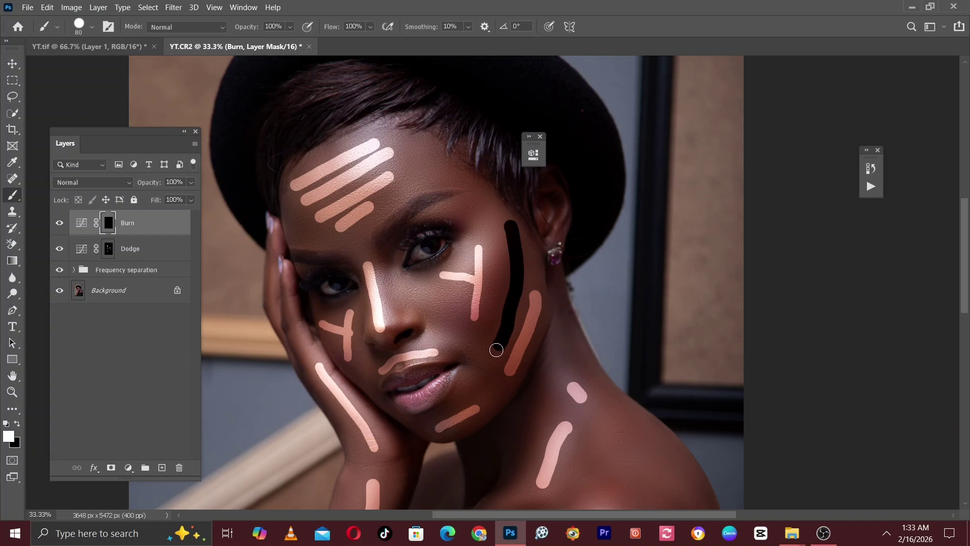
left_click_drag(420, 332, 452, 306)
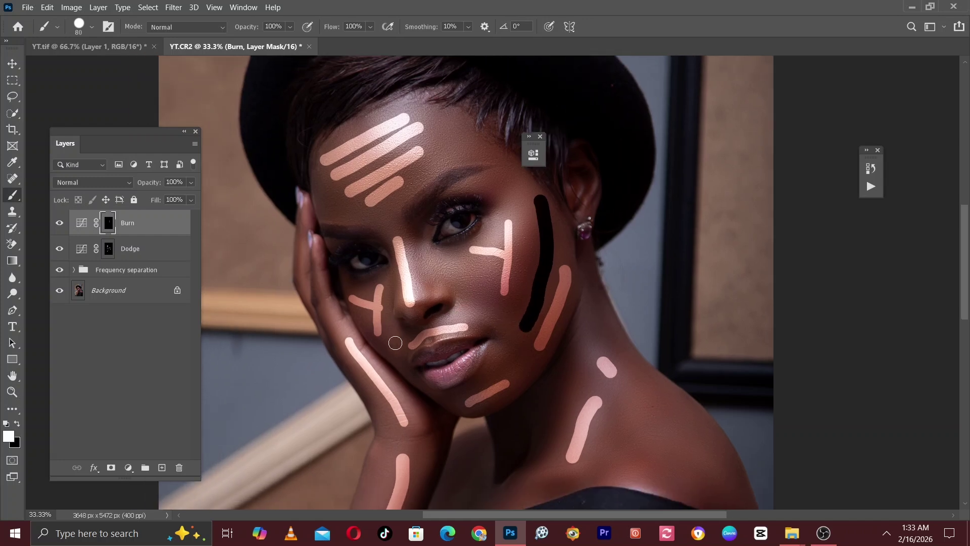
left_click_drag(379, 342, 397, 355)
left_click_drag(448, 307, 451, 344)
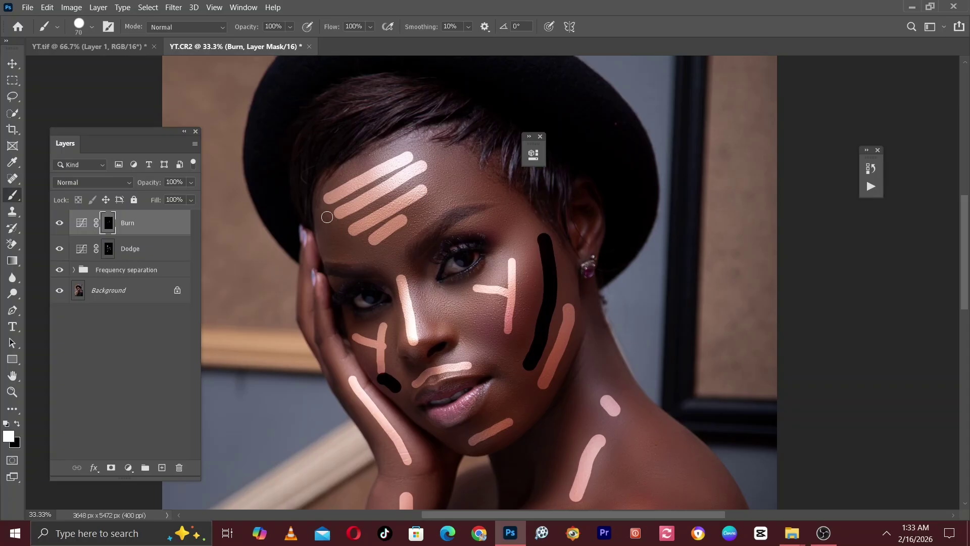
Step: Paint Burn mask strokes on both sides of the forehead, extending the hairline stroke through the temple to the outer cheek contour
left_click_drag(323, 212, 334, 254)
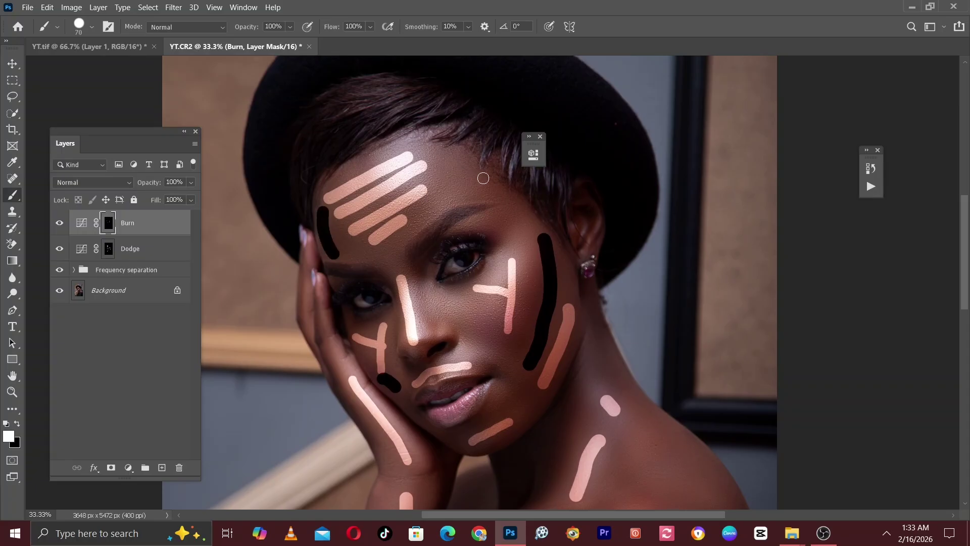
mouse_move(433, 150)
left_mouse_down()
mouse_move(516, 204)
mouse_move(544, 247)
left_mouse_up()
left_click_drag(529, 291, 552, 249)
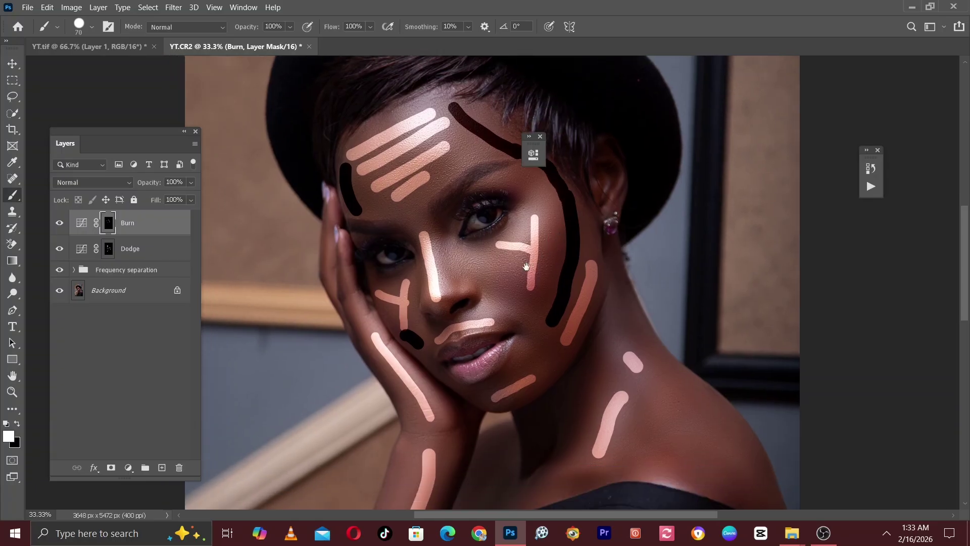
Step: Paint short contour strokes on the Burn mask along the jaw edge and beside the corner of the mouth
scroll(527, 267, "down", 1)
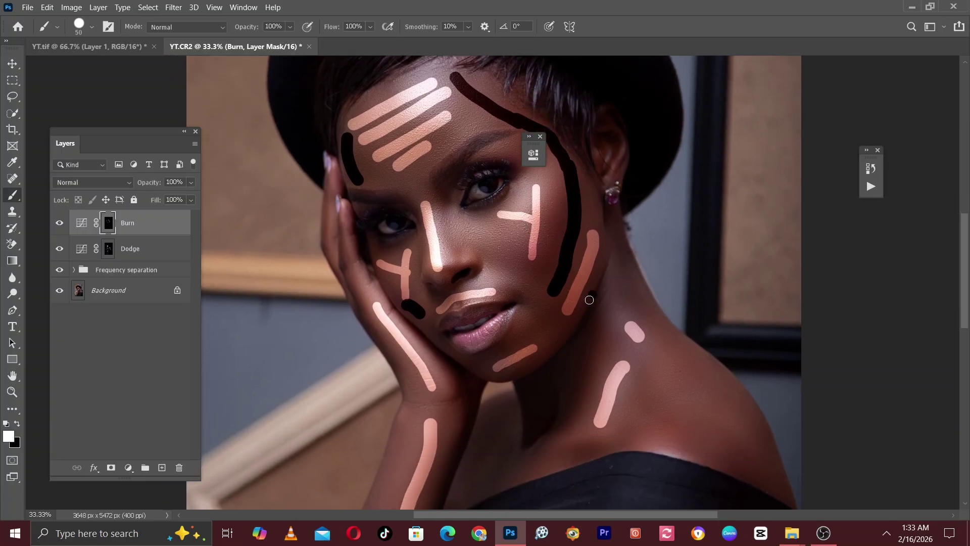
left_click_drag(589, 300, 560, 341)
key("bracketright")
key("bracketright")
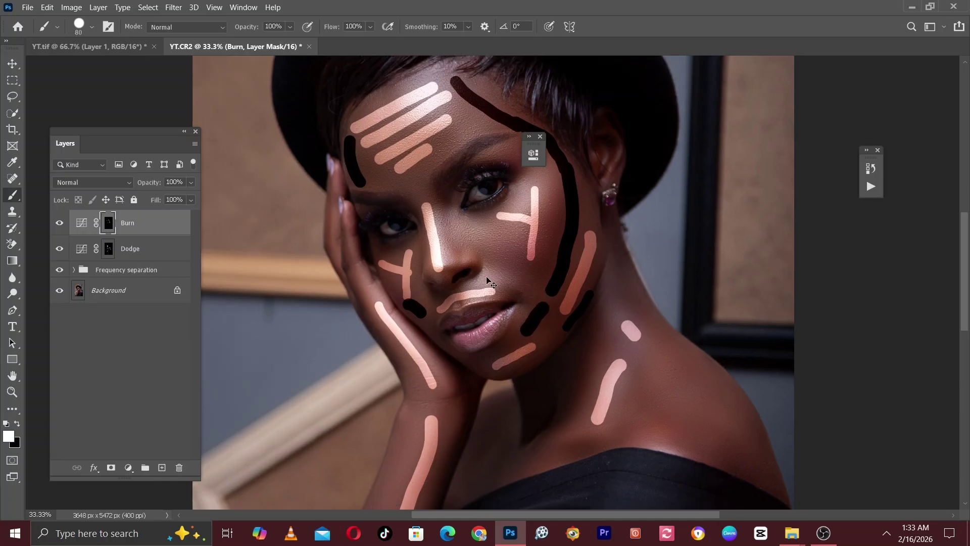
Step: Paint a thick contour stroke on the Burn mask down the lower forearm toward the elbow
scroll(496, 283, "down", 1)
left_click_drag(492, 283, 492, 197)
key("bracketright")
key("bracketright")
key("bracketright")
key("bracketright")
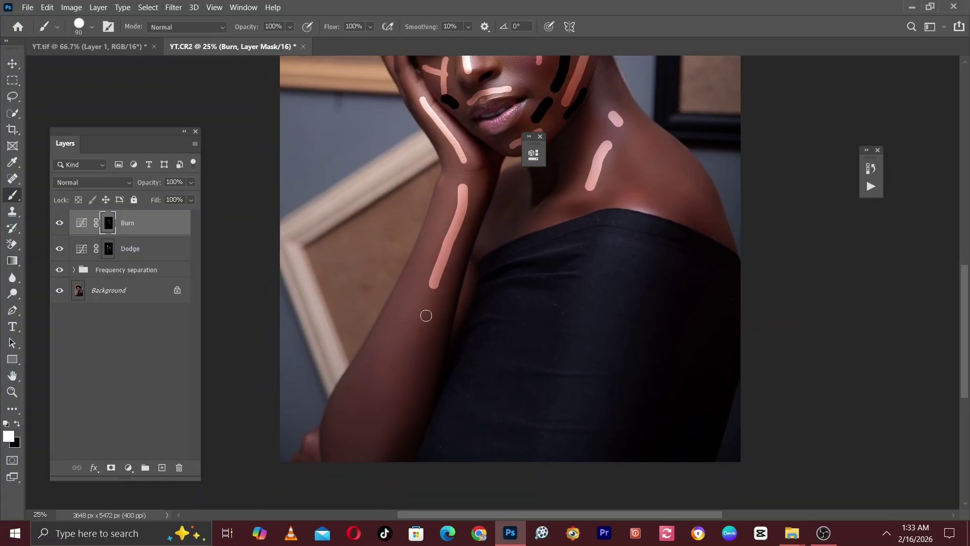
left_click_drag(428, 298, 365, 429)
key("ctrl+minus")
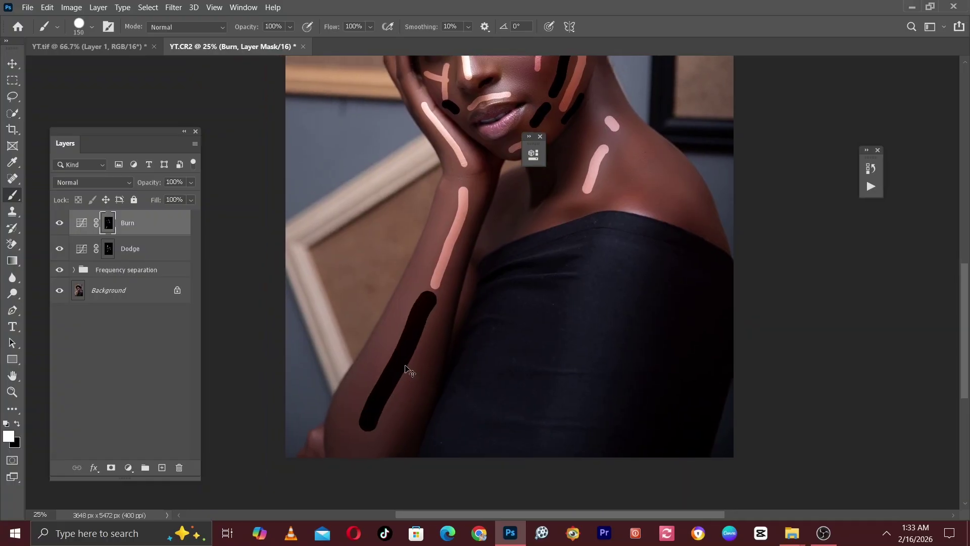
left_click_drag(457, 332, 445, 410)
left_click_drag(481, 329, 490, 369)
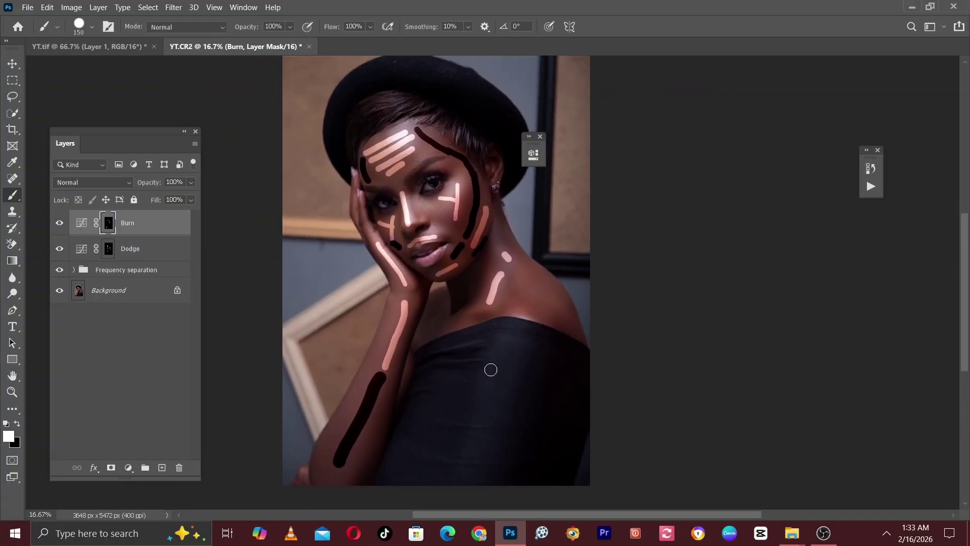
Step: Paint thin contour strokes on the Burn mask along both sides of the nose, its wing and under its tip, using a 35-pixel brush
scroll(506, 304, "up", 1)
mouse_move(532, 331)
left_mouse_down()
mouse_move(501, 326)
mouse_move(477, 277)
left_mouse_up()
scroll(538, 334, "up", 1)
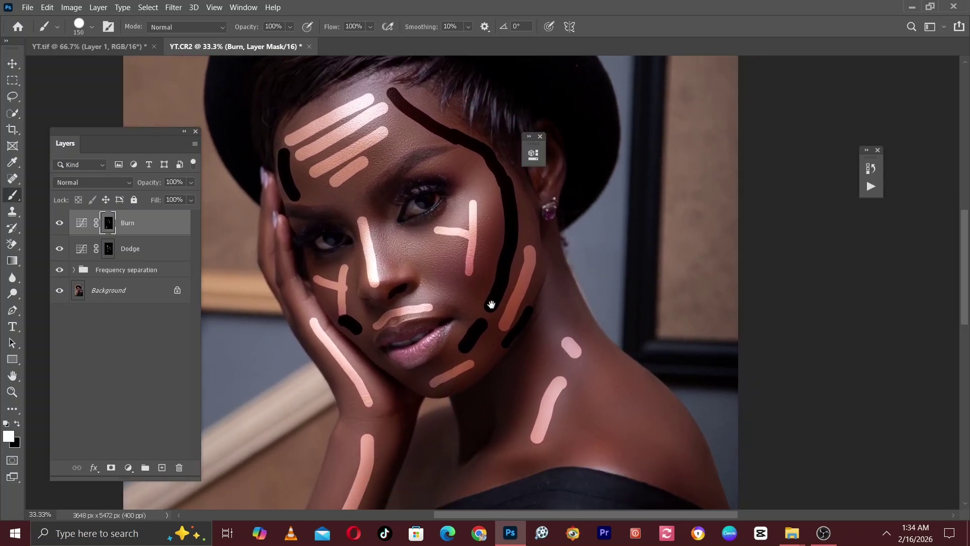
key("bracketleft")
key("bracketleft")
scroll(385, 227, "up", 1)
key("bracketleft")
key("bracketleft")
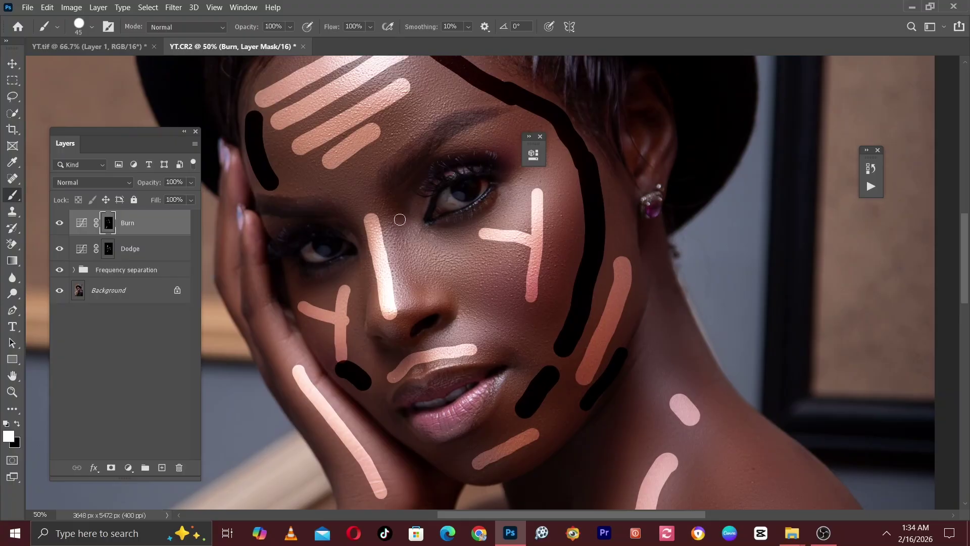
mouse_move(400, 218)
left_mouse_down()
mouse_move(414, 276)
mouse_move(448, 298)
left_mouse_up()
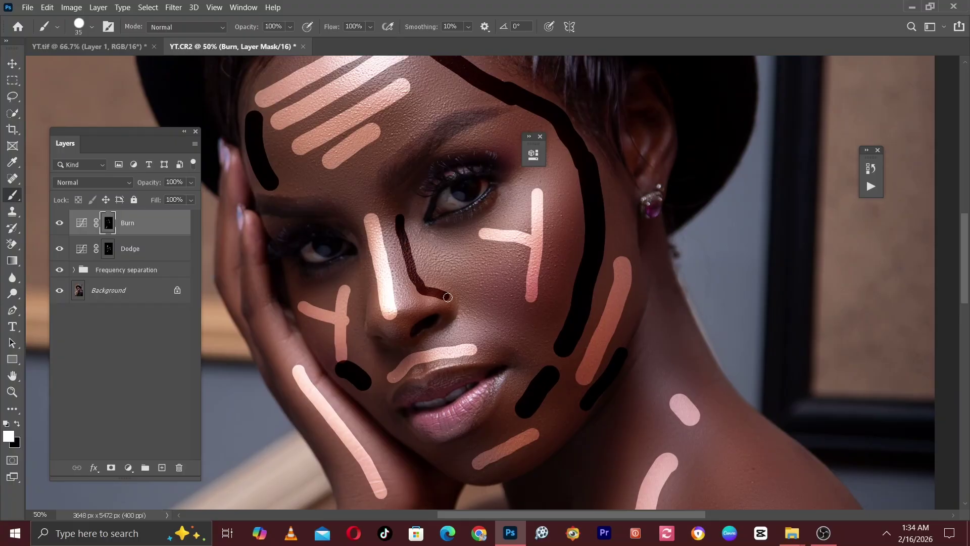
left_click_drag(362, 263, 367, 324)
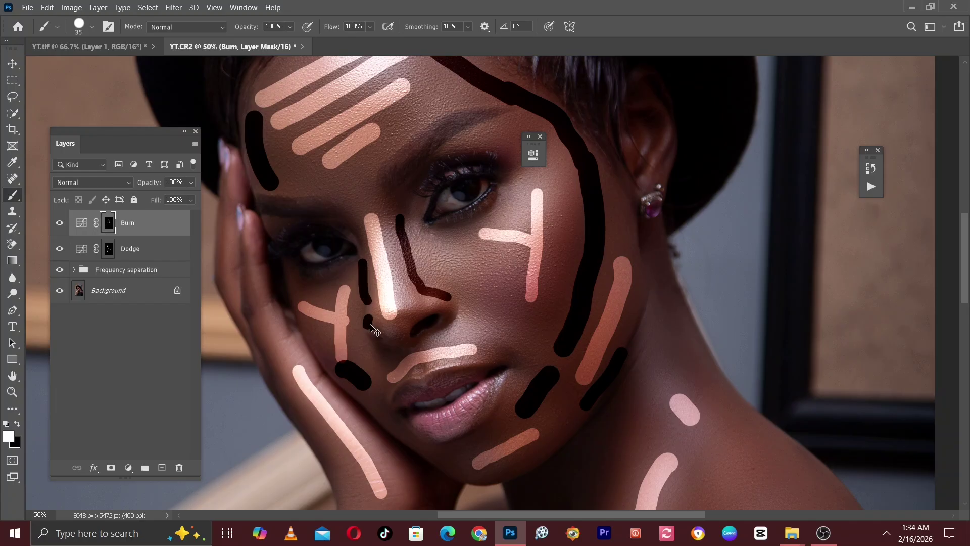
key("ctrl+plus")
mouse_move(354, 349)
left_mouse_down()
mouse_move(384, 321)
mouse_move(374, 314)
left_mouse_up()
key("ctrl+minus")
left_click_drag(384, 204, 427, 223)
key("ctrl+minus")
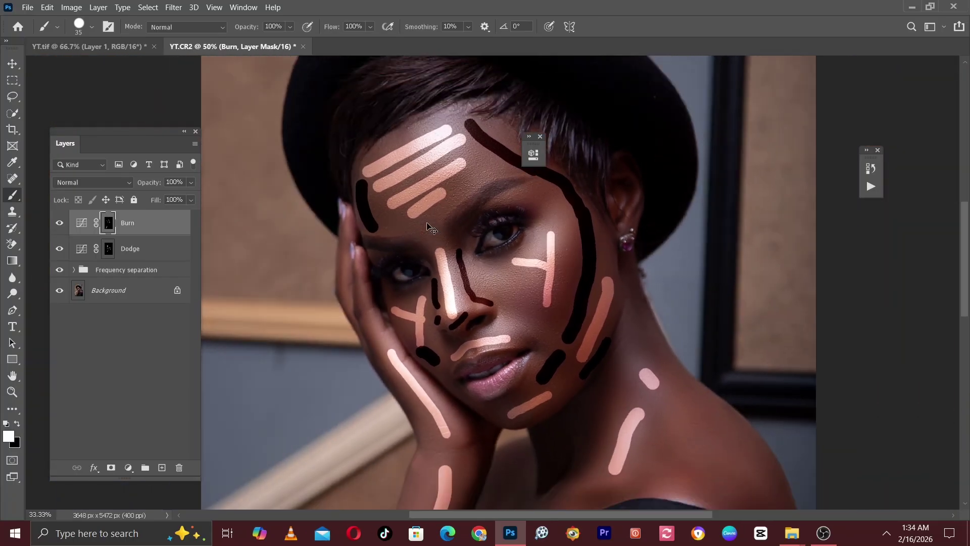
Step: Inspect the dodge and burn strokes across the portrait, toggling the Burn layer's visibility to compare
key("ctrl+minus")
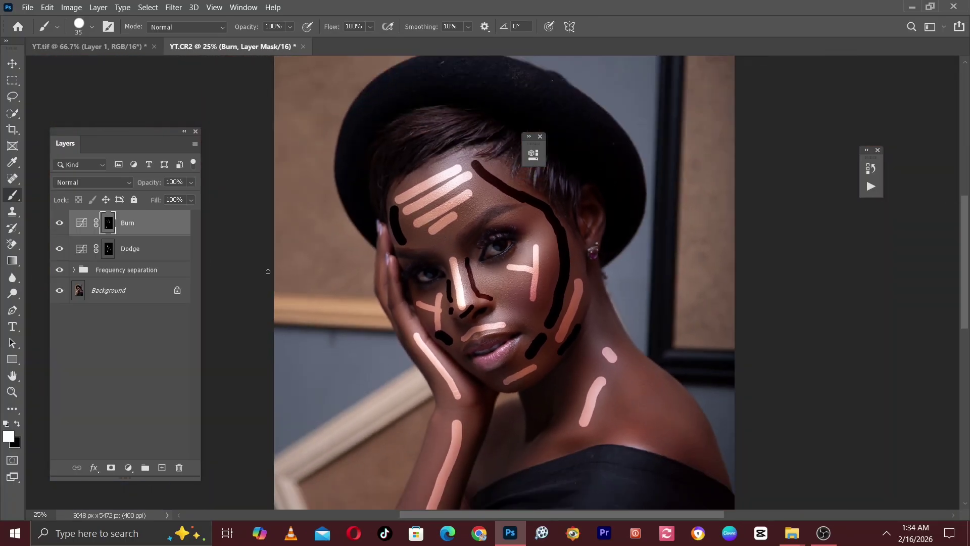
key("ctrl+minus")
key("ctrl+plus")
key("ctrl+plus")
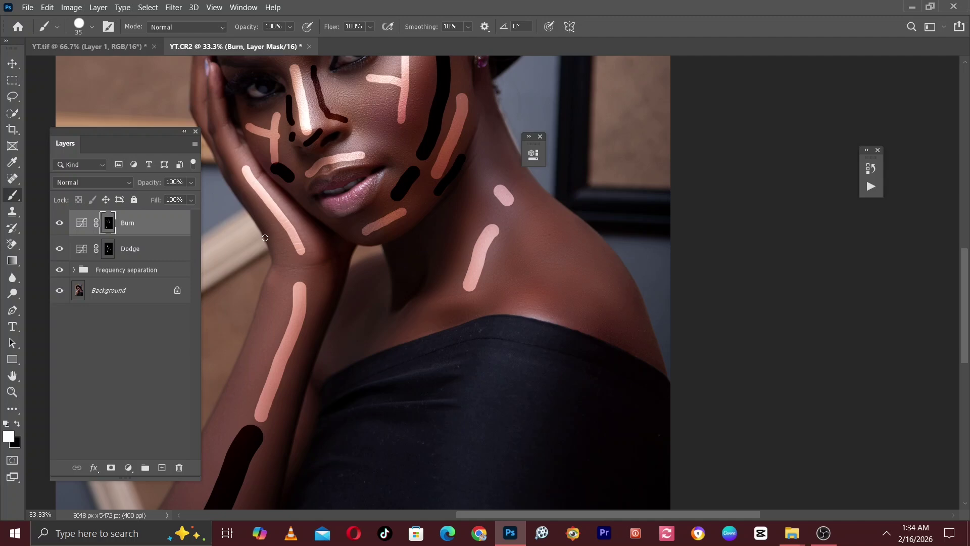
key("ctrl+plus")
left_click_drag(340, 110, 447, 327)
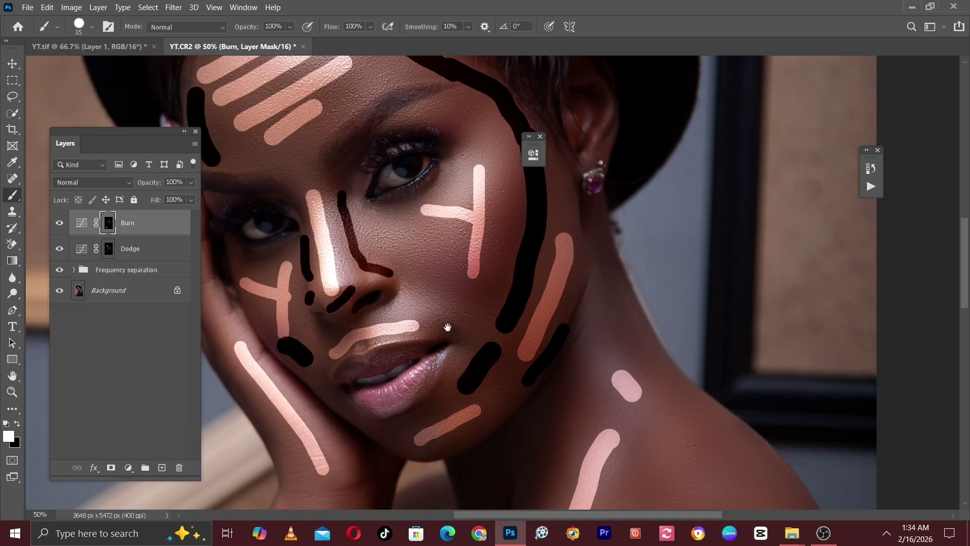
left_click_drag(447, 327, 528, 341)
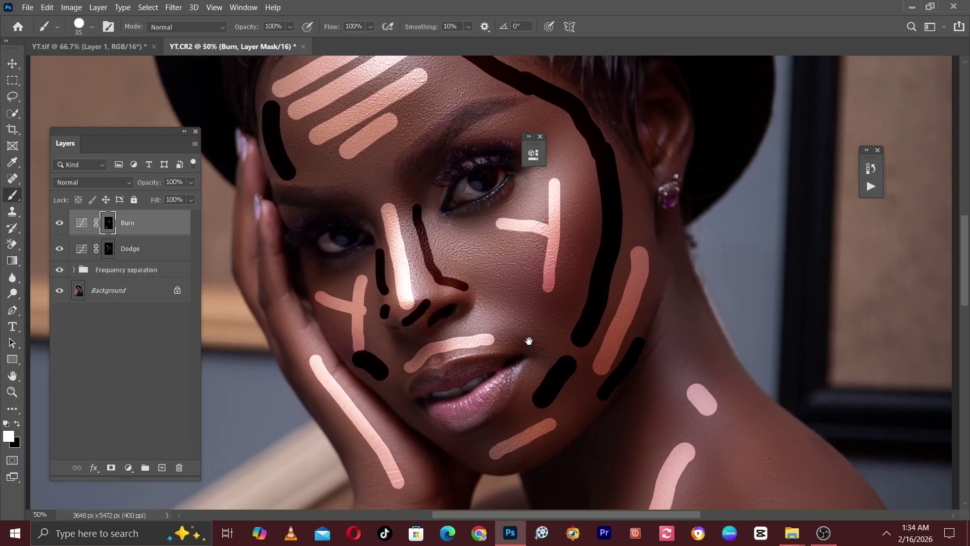
left_click(59, 222)
left_click(59, 223)
left_click(58, 223)
left_click(58, 222)
Step: Close the small collapsed panel floating over the portrait and return to a 50% view of the face
key("ctrl+minus")
scroll(394, 293, "down", 4)
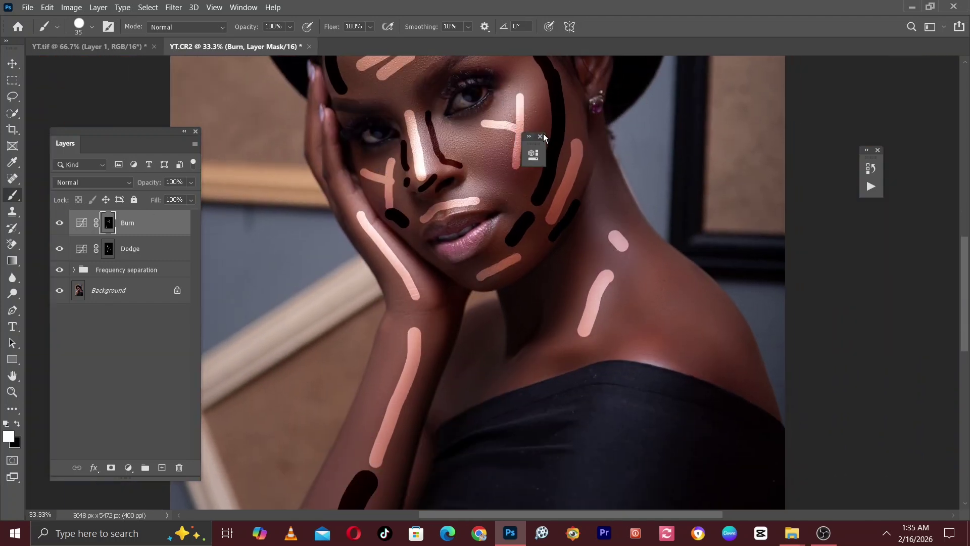
left_click_drag(448, 138, 453, 295)
key("ctrl+plus")
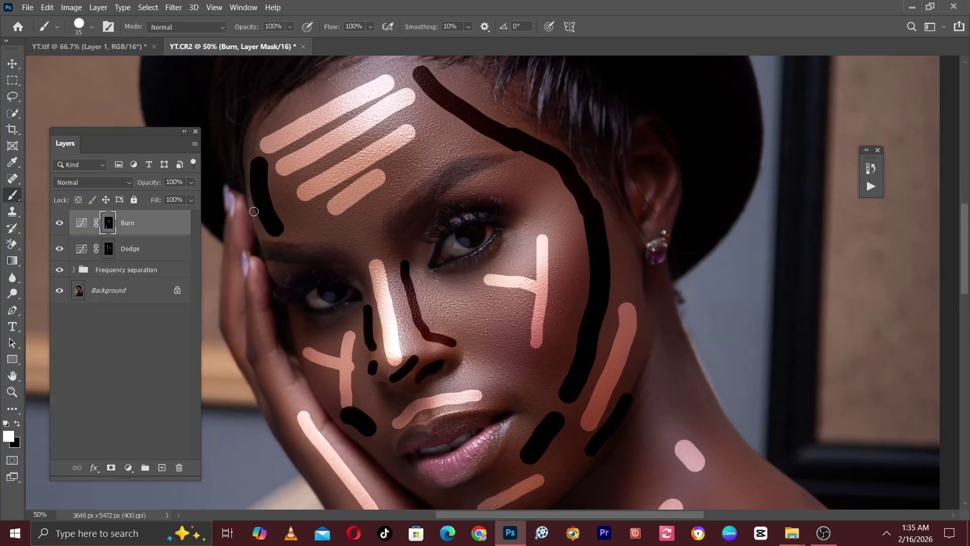
Step: Soften the contour strokes by setting the Burn layer mask's feather to 63.9 px
double_click(109, 226)
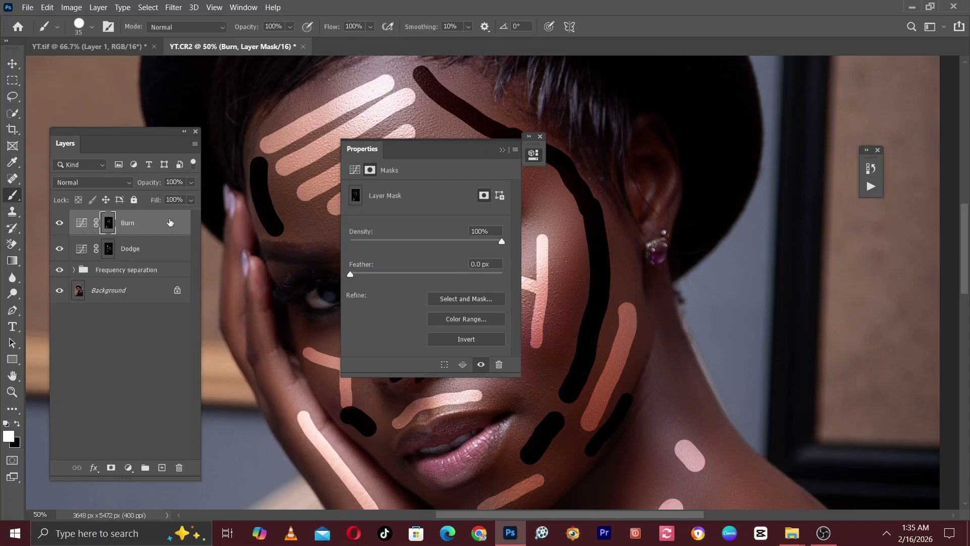
left_click_drag(350, 275, 435, 284)
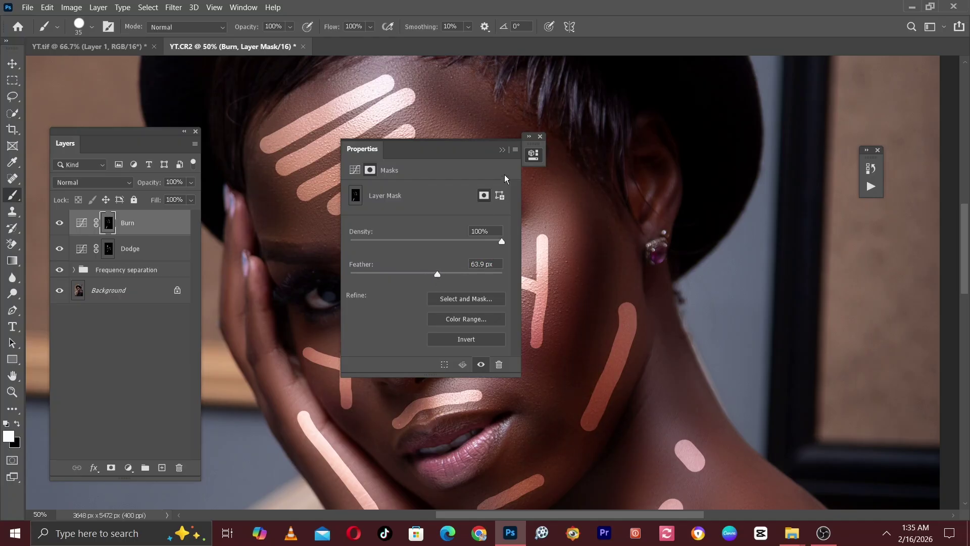
left_click(503, 151)
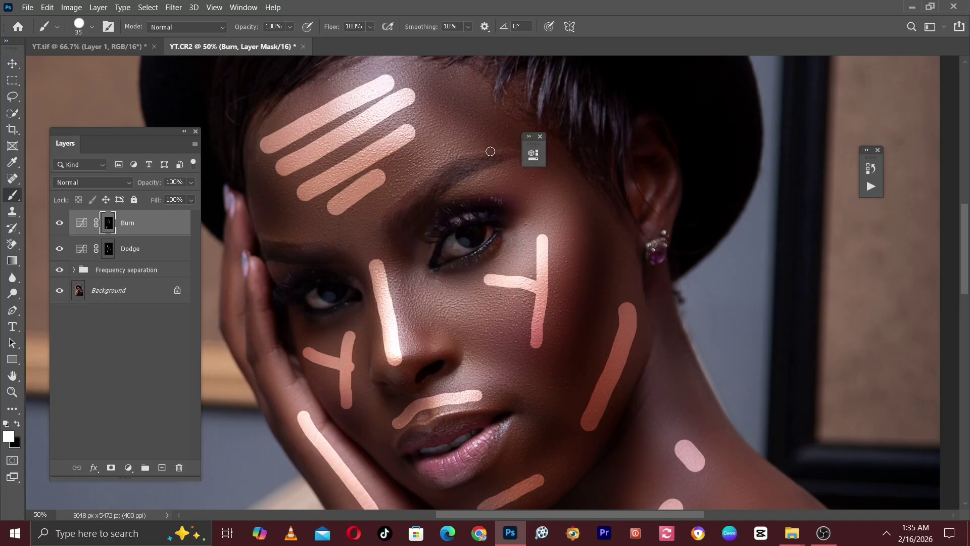
Step: Soften the highlight strokes by setting the Dodge layer mask's feather to 63.9 px
double_click(109, 251)
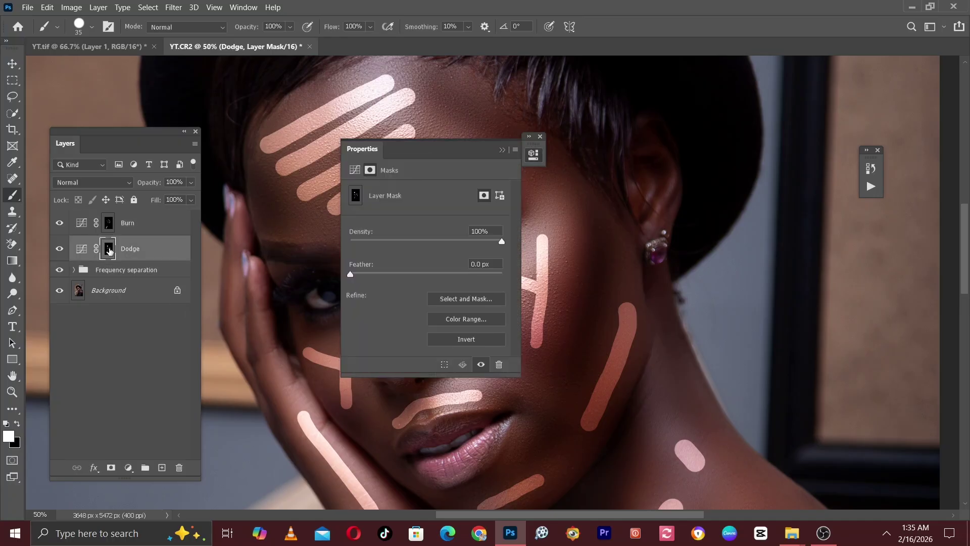
left_click_drag(351, 275, 435, 284)
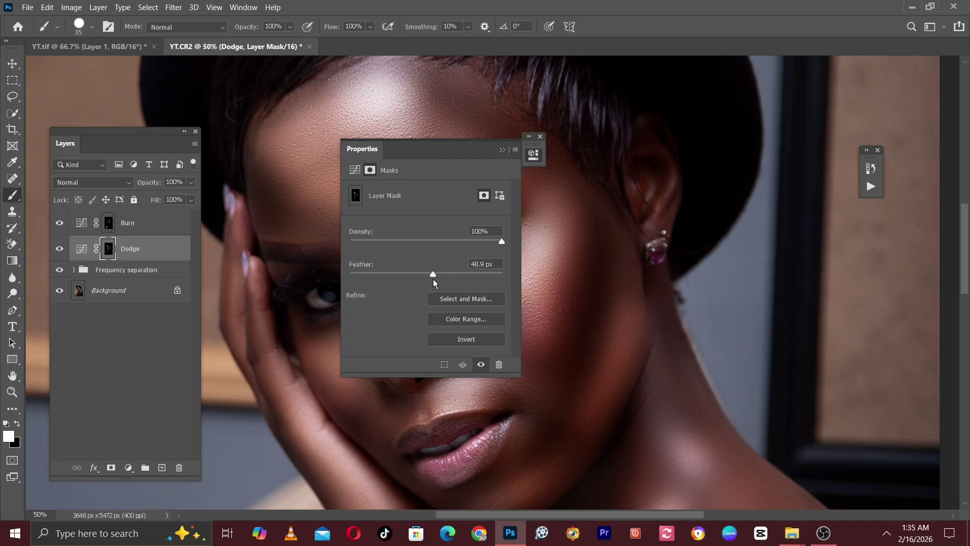
left_click_drag(434, 283, 440, 284)
left_click(501, 150)
Step: Review the softened dodge and burn over the whole portrait, switching the Burn layer off and on to compare
key("ctrl+minus")
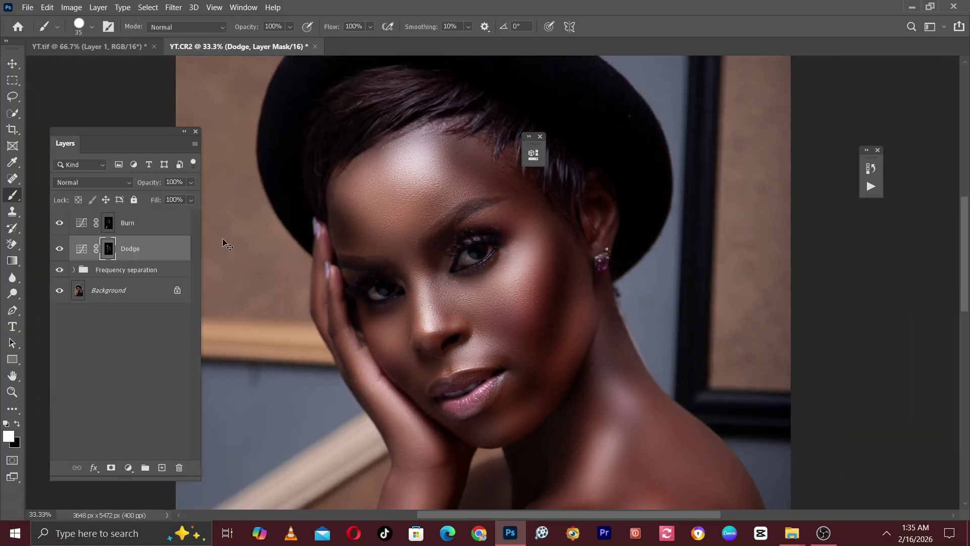
key("ctrl+minus")
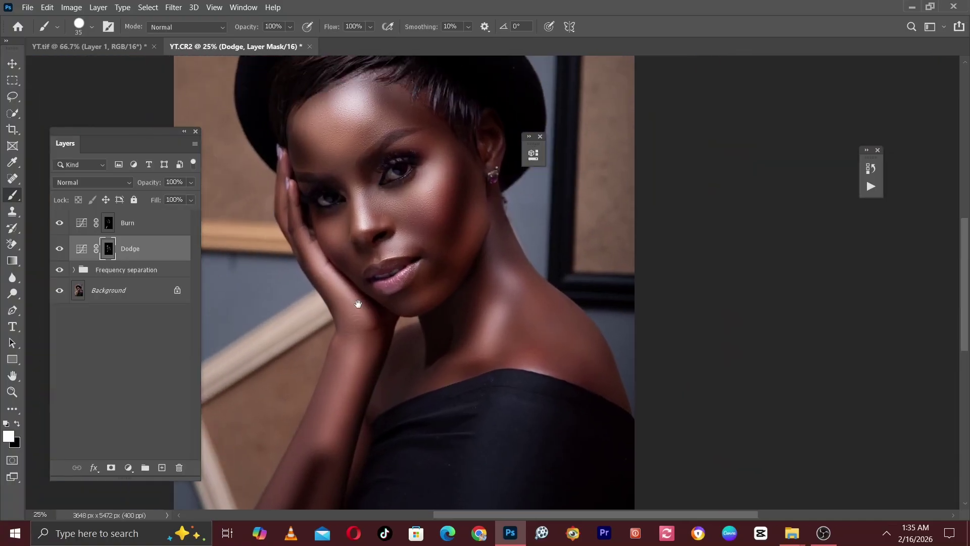
left_click(58, 223)
left_click(59, 223)
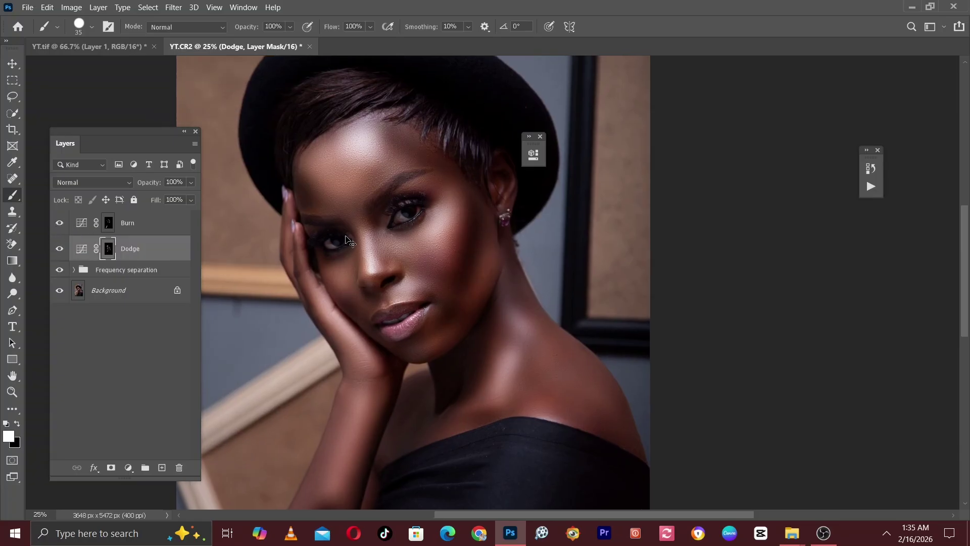
key("ctrl+plus")
mouse_move(360, 265)
left_mouse_down()
mouse_move(373, 248)
mouse_move(358, 267)
left_mouse_up()
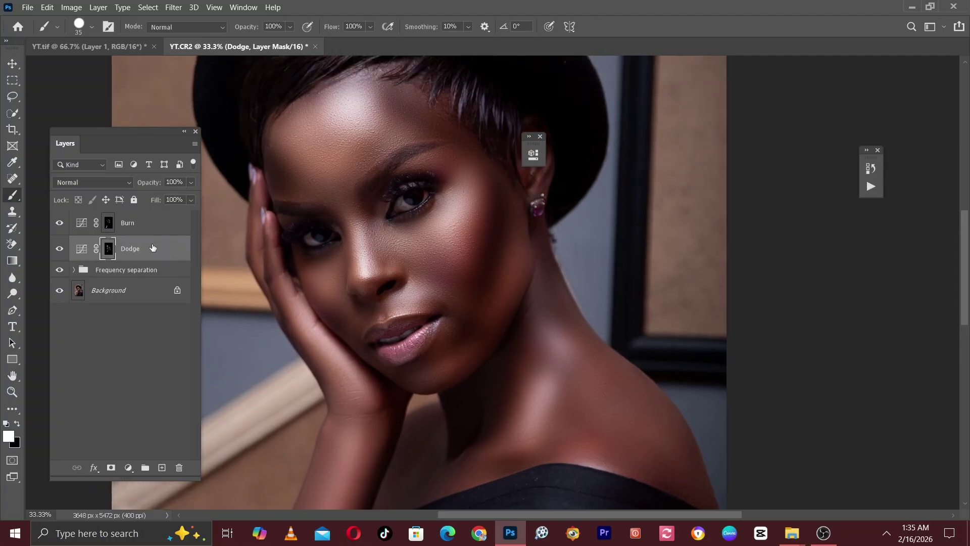
Step: Move the mask properties clear of the face and test the Dodge mask's feather, leaving it at 63.9 px
double_click(108, 252)
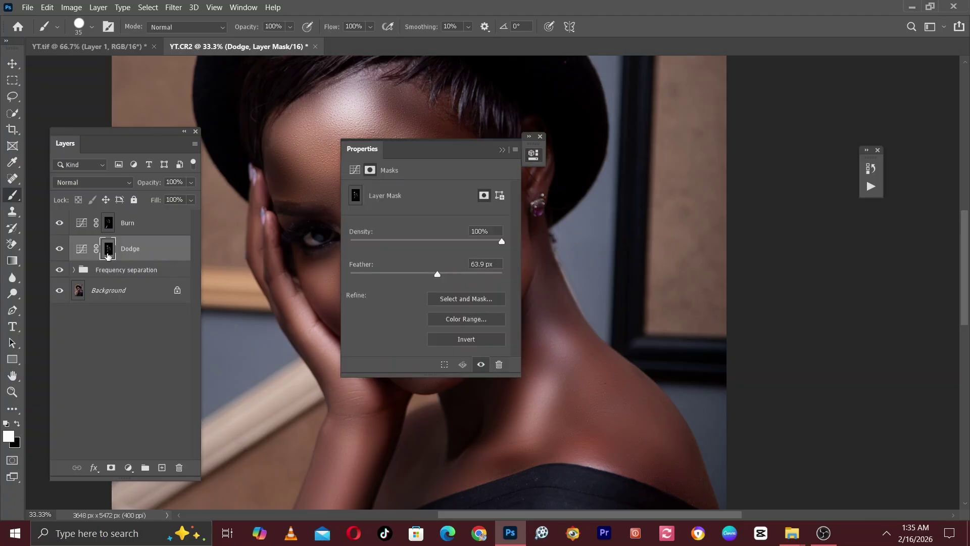
left_click_drag(470, 166, 709, 153)
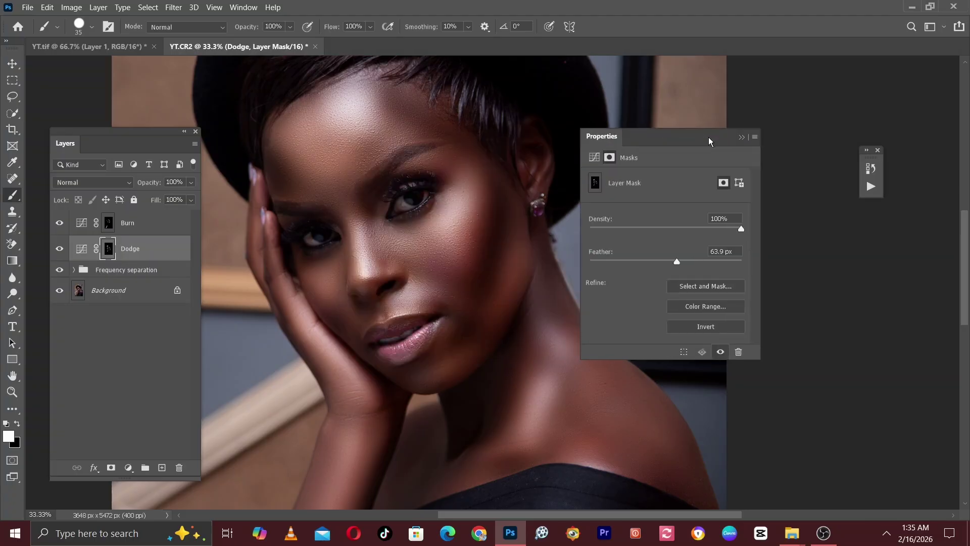
left_click_drag(733, 261, 678, 262)
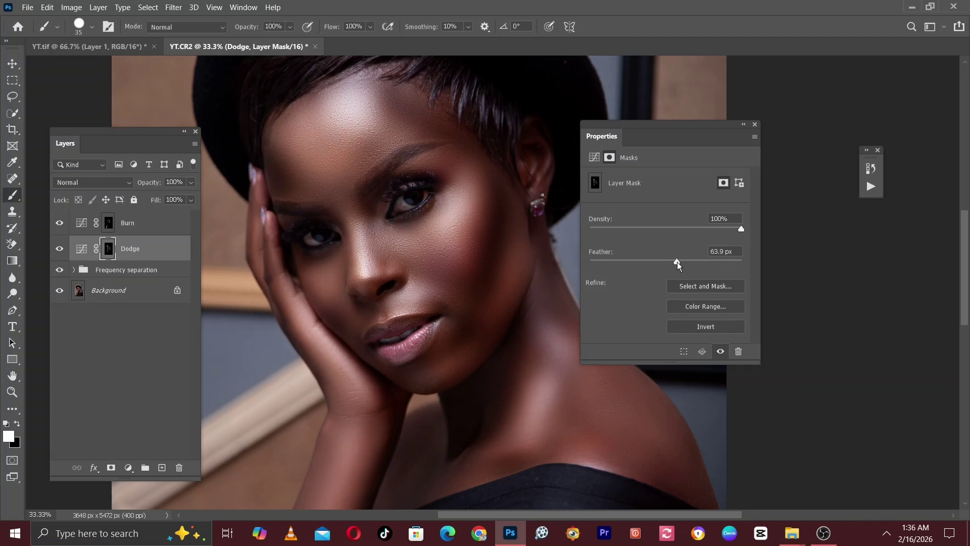
left_click(744, 125)
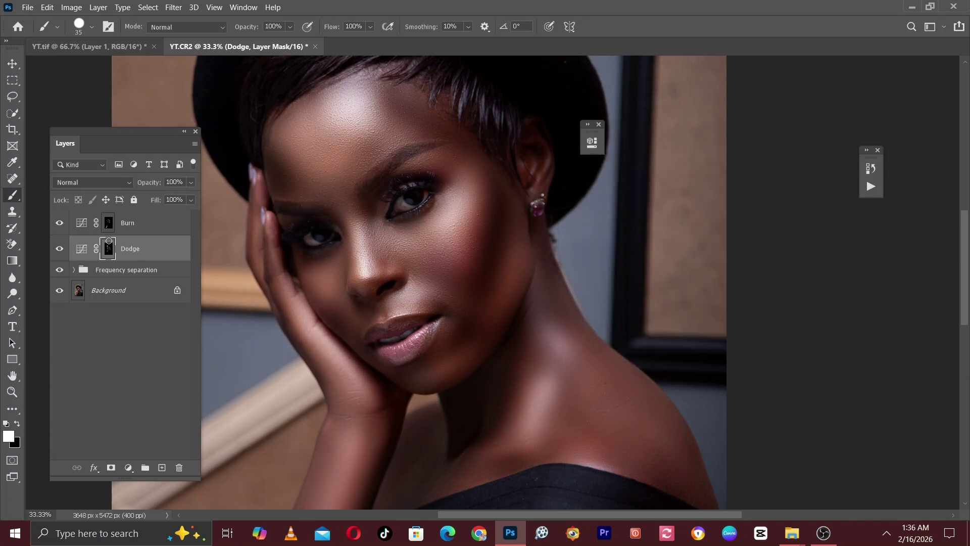
Step: In the Dodge layer's Blend If settings, split the Underlying Layer's dark slider to 3 / 156 and apply it
right_click(139, 254)
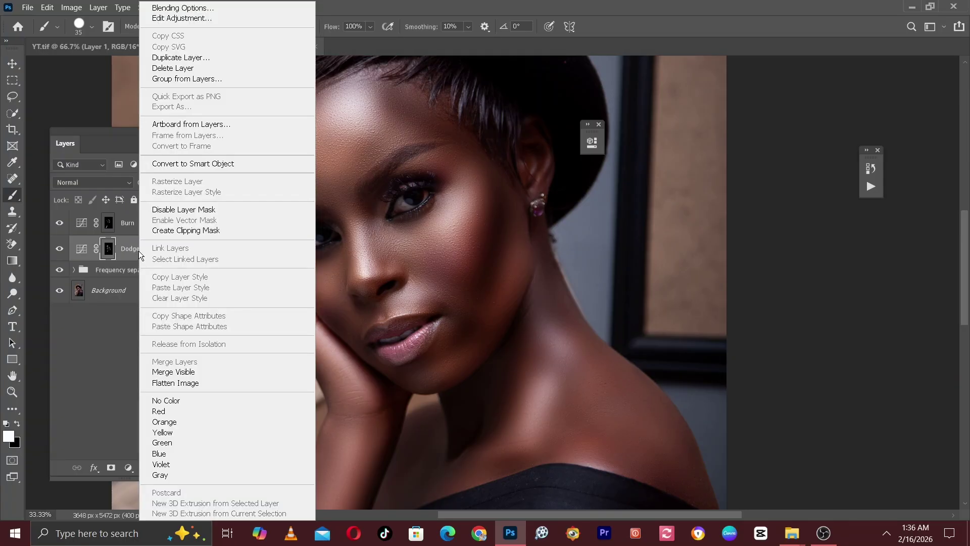
left_click(183, 8)
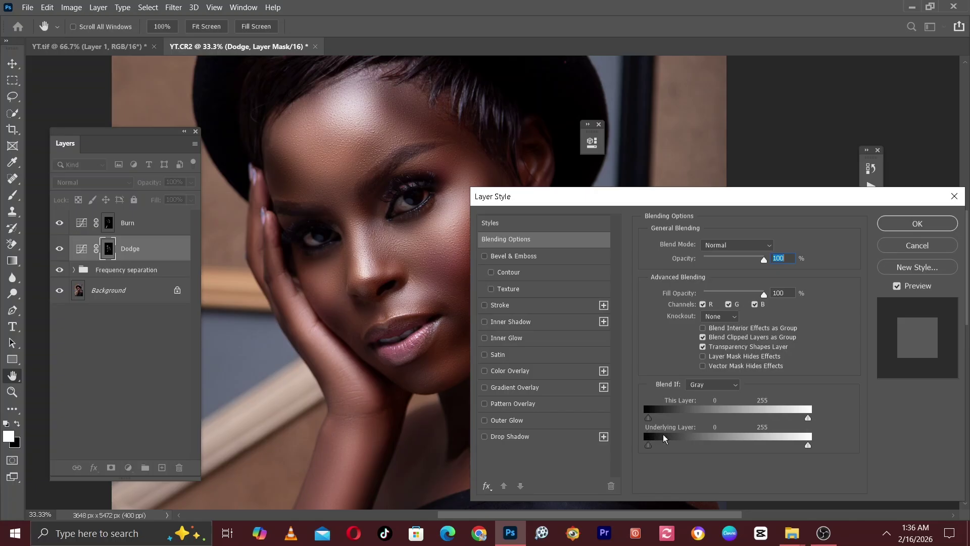
key("alt")
left_click_drag(651, 449, 696, 450)
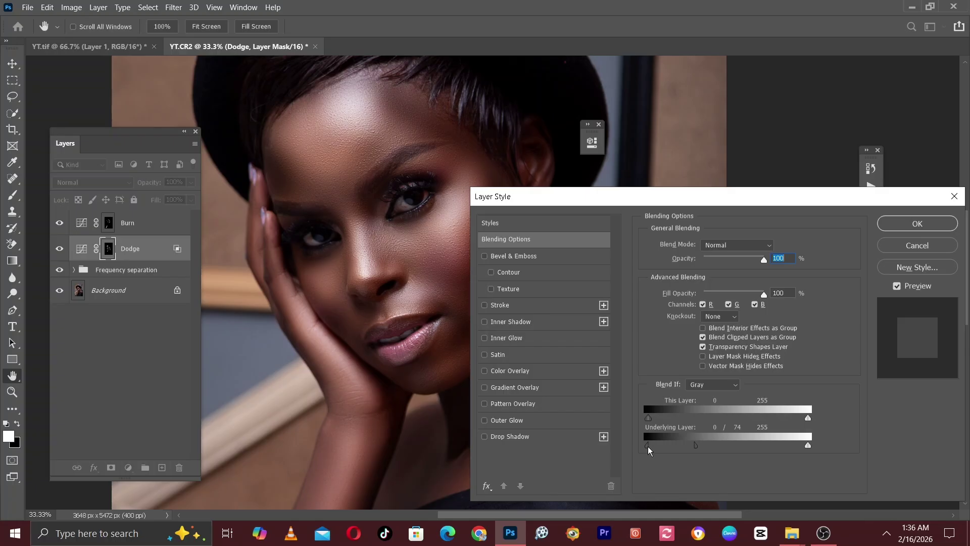
left_click_drag(696, 449, 746, 454)
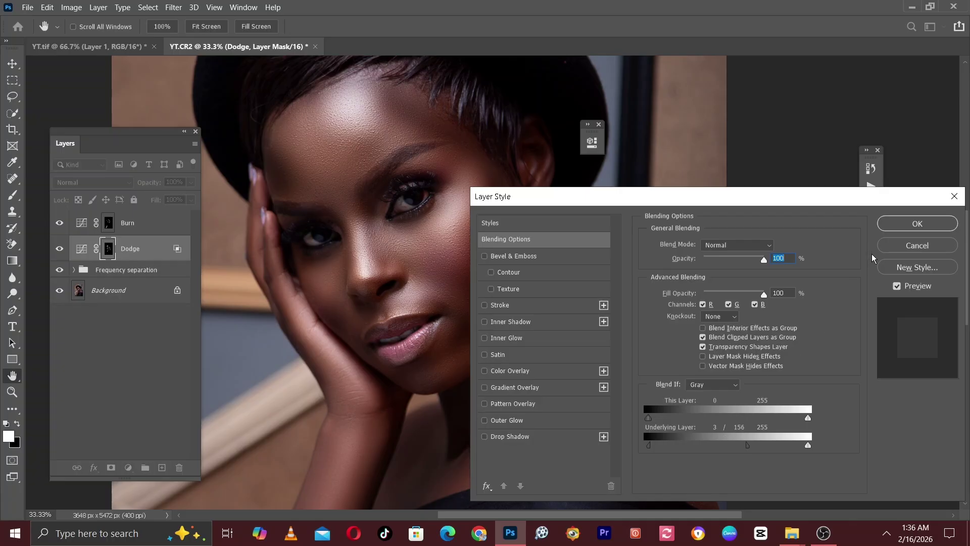
left_click(927, 225)
key("b")
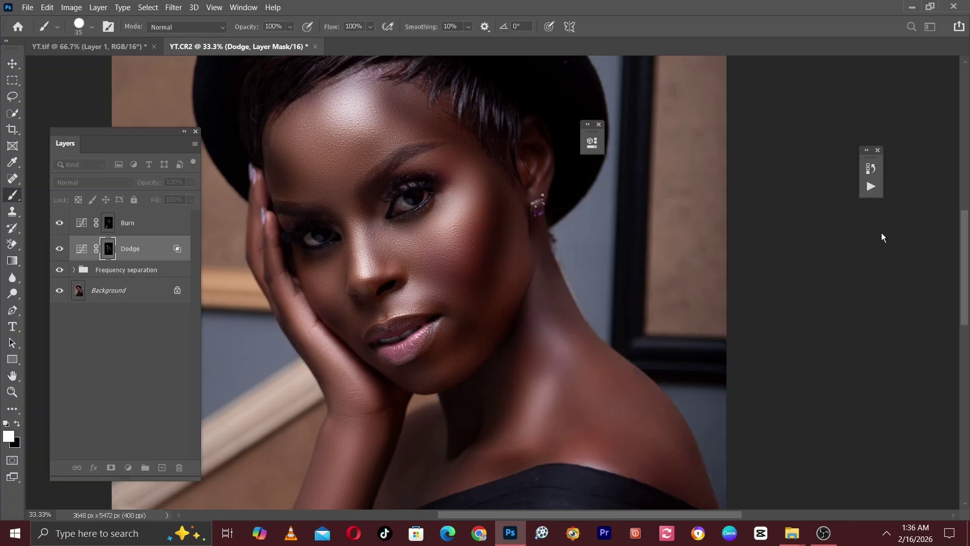
Step: In the Burn layer's Blend If settings, split the Underlying Layer's white slider to 99 / 255 and apply it
left_click(128, 224)
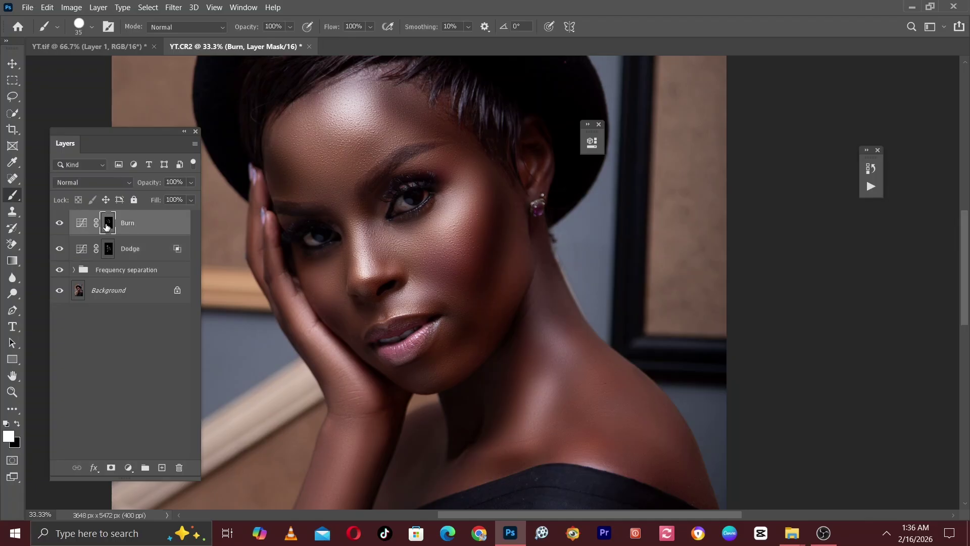
right_click(137, 221)
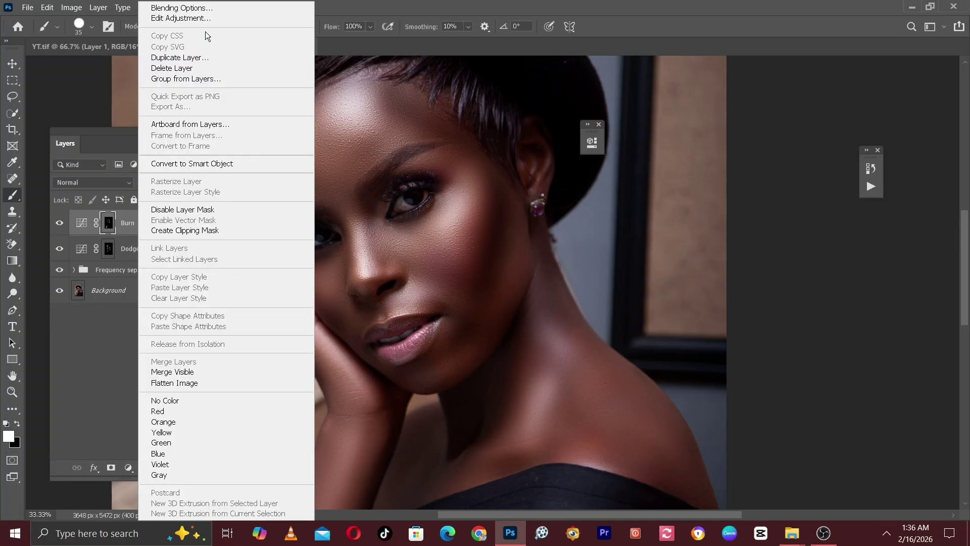
left_click(182, 8)
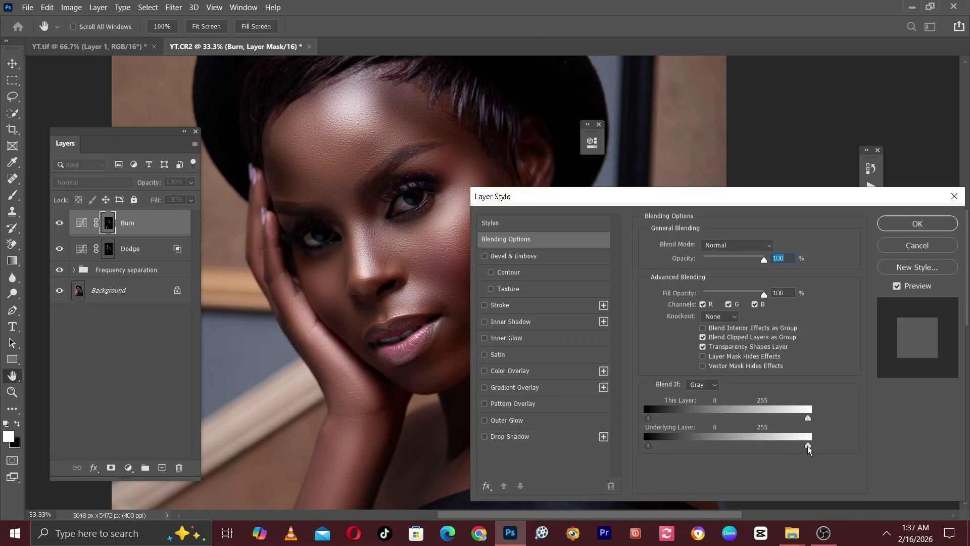
left_click_drag(808, 445, 805, 448, "alt")
left_click_drag(805, 447, 710, 444)
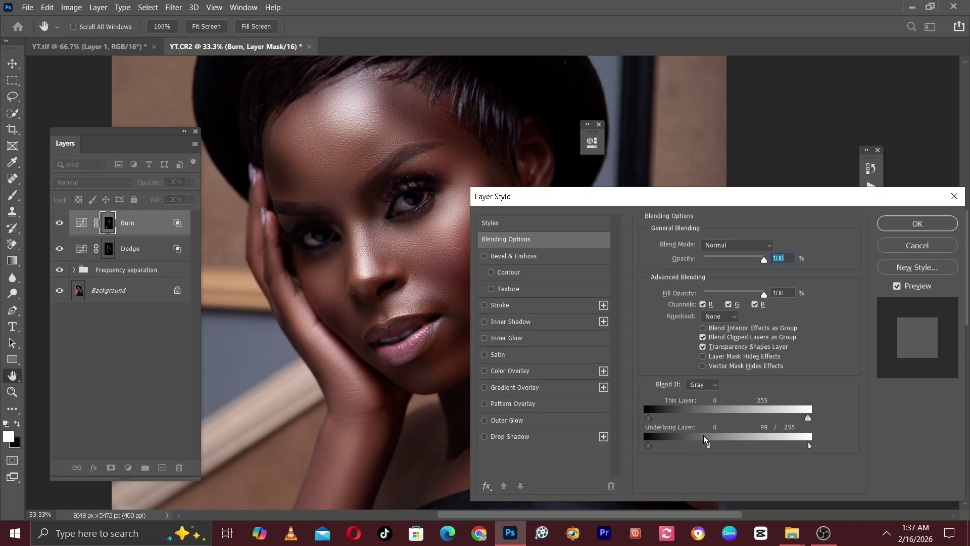
left_click(909, 229)
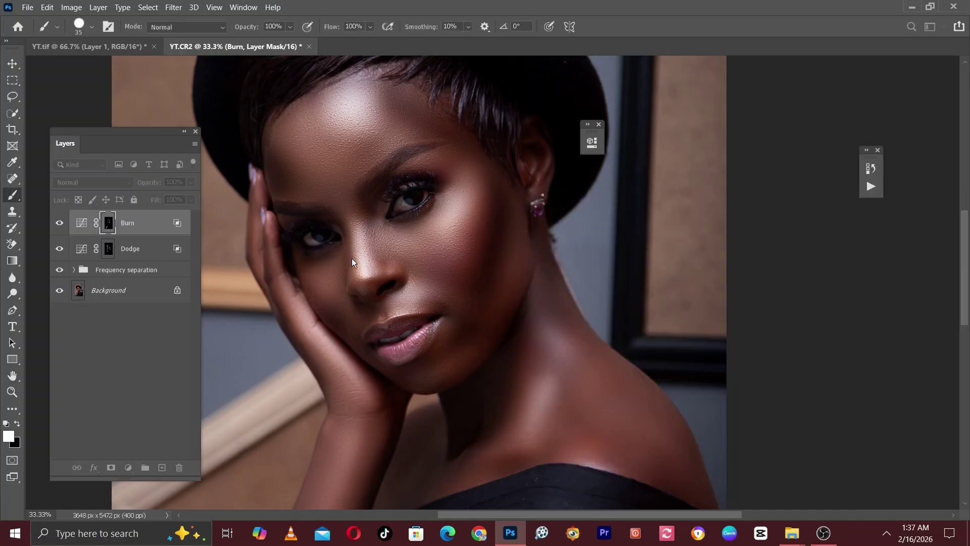
Step: Group the Burn and Dodge layers and name the group "Dodge and burn"
left_click(139, 252, "shift")
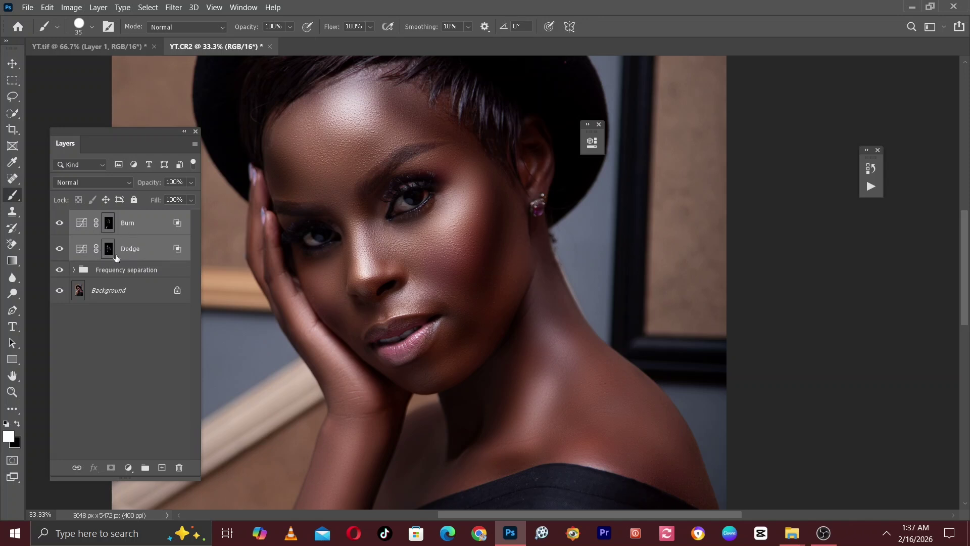
mouse_move(129, 248)
left_mouse_down()
mouse_move(159, 467)
mouse_move(135, 465)
mouse_move(145, 468)
left_mouse_up()
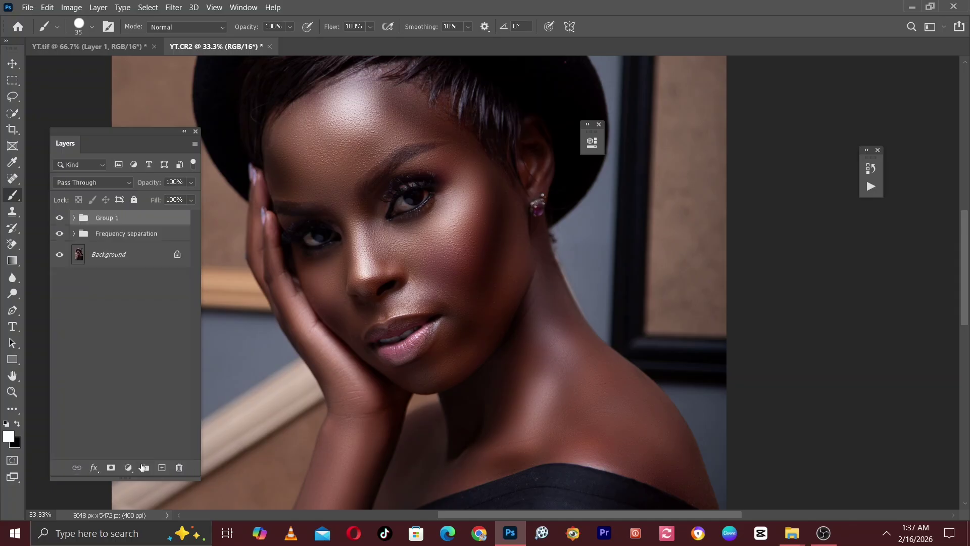
double_click(100, 218)
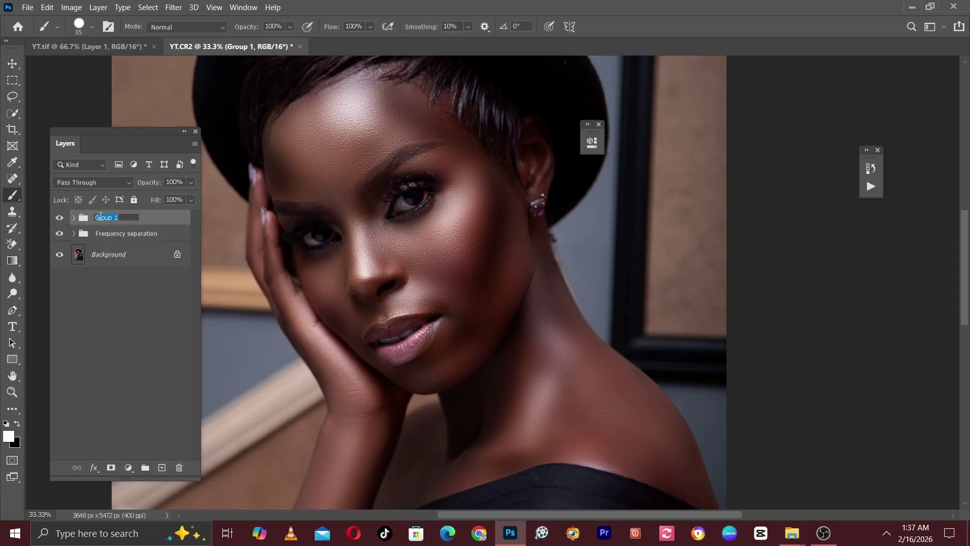
type("Dodge and bue")
key("Return")
left_click(86, 299)
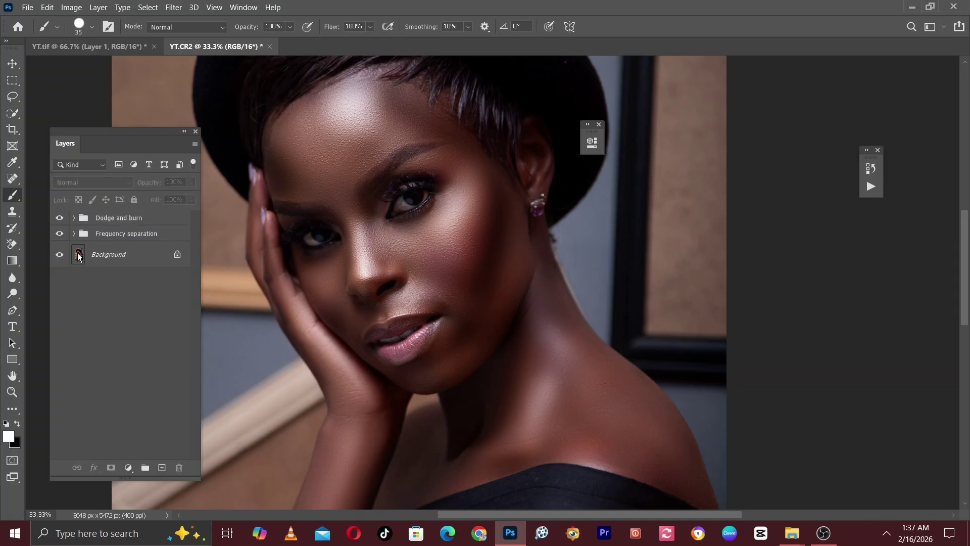
Step: Compare the portrait with and without the Dodge and burn group, and inspect the face at 50%
left_click(59, 218)
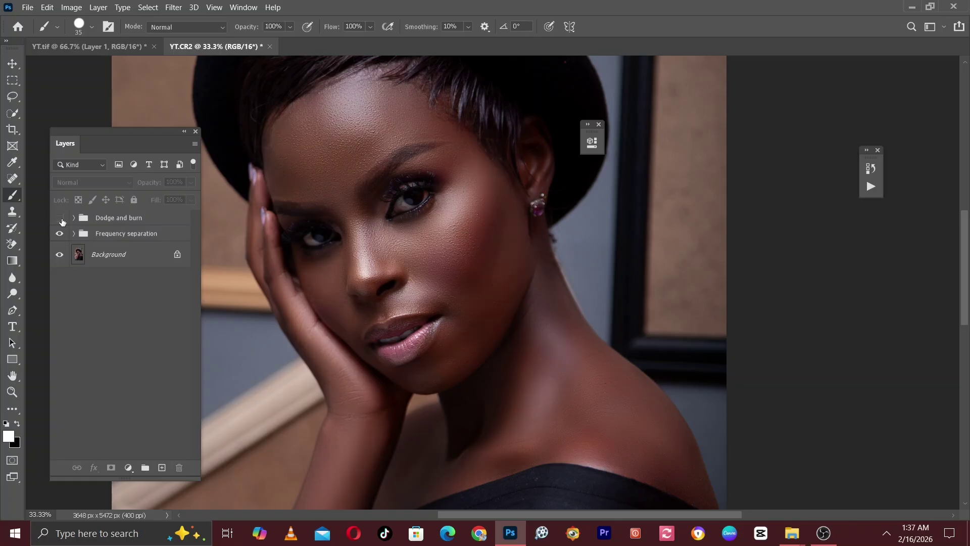
left_click(61, 221)
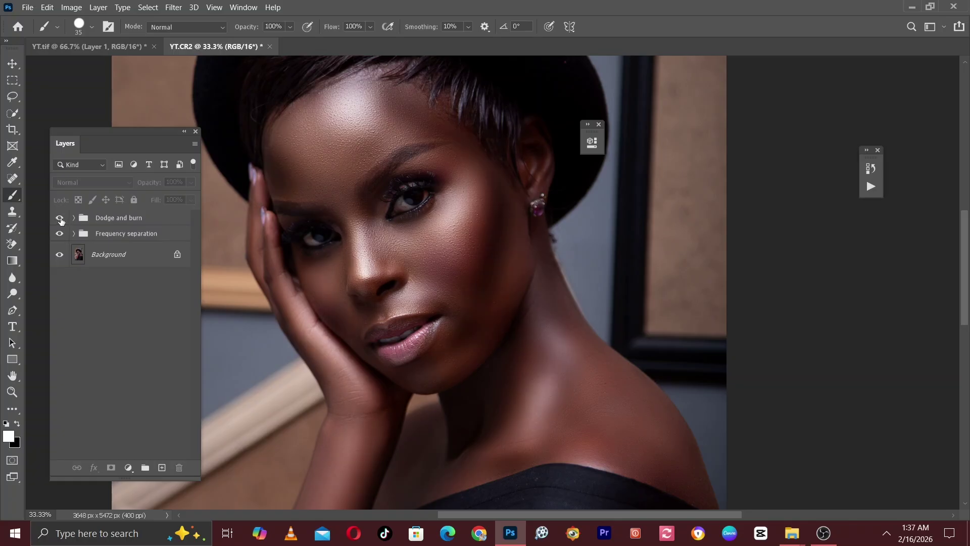
left_click(61, 221)
left_click(61, 221)
key("ctrl+plus")
left_click_drag(340, 215, 408, 288)
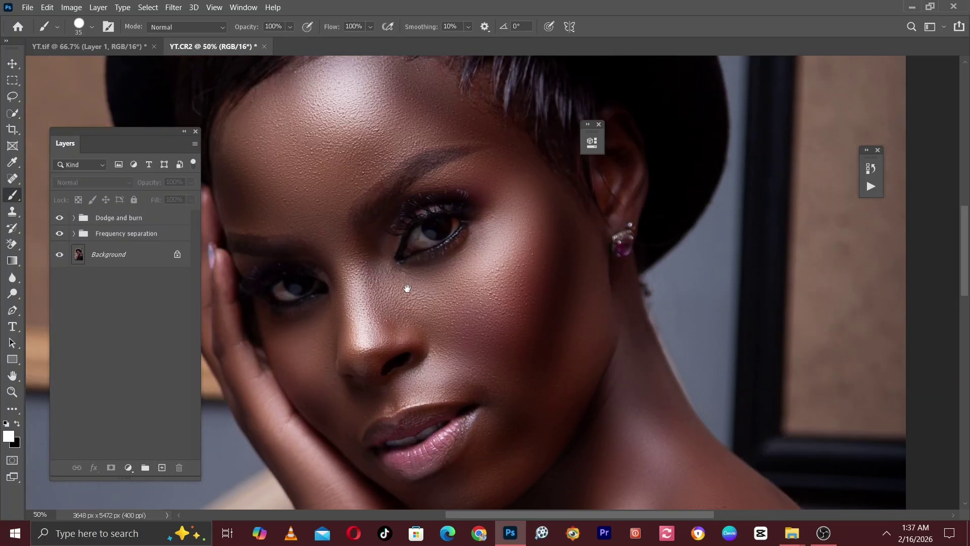
Step: Expand the Dodge and burn group and raise the Dodge mask's feather to about 96.3 px
left_click(74, 219)
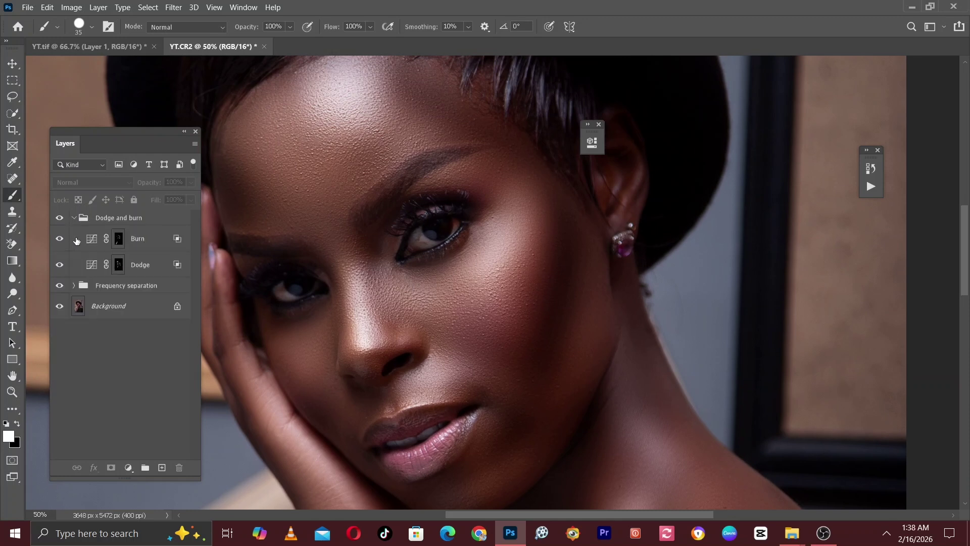
double_click(119, 265)
left_click_drag(502, 141, 699, 161)
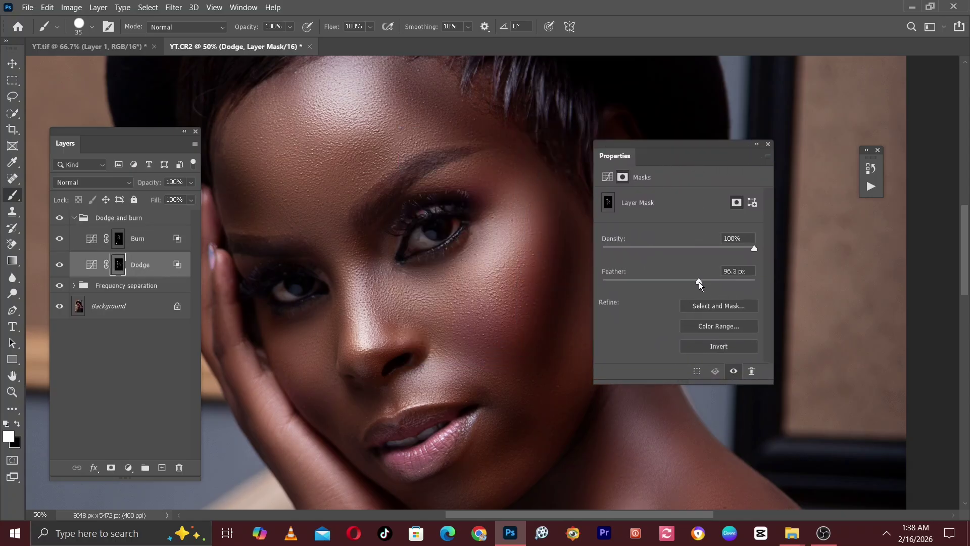
left_click_drag(699, 281, 700, 282)
left_click(757, 144)
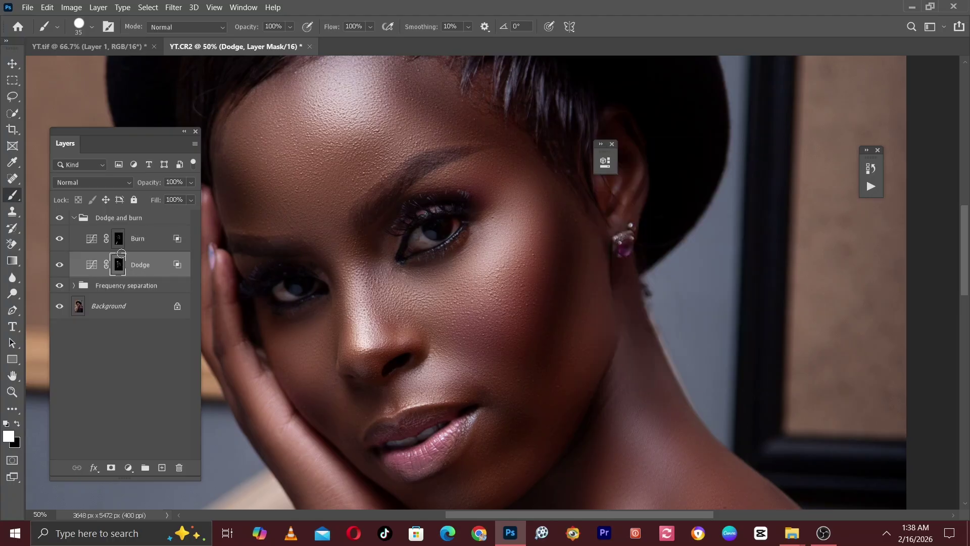
Step: Increase the Burn mask's feather slightly to blend the contour shadows more smoothly
double_click(119, 239)
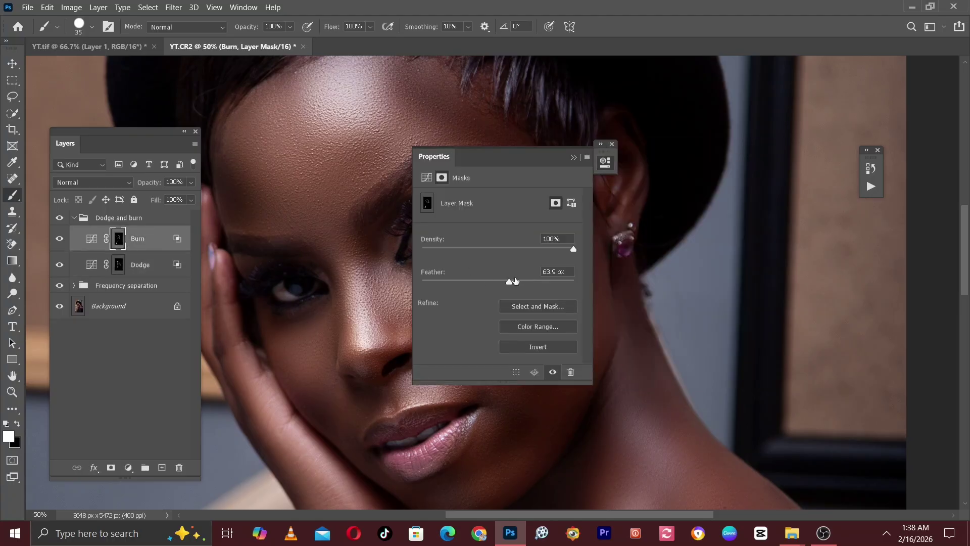
left_click_drag(515, 281, 521, 287)
left_click(574, 158)
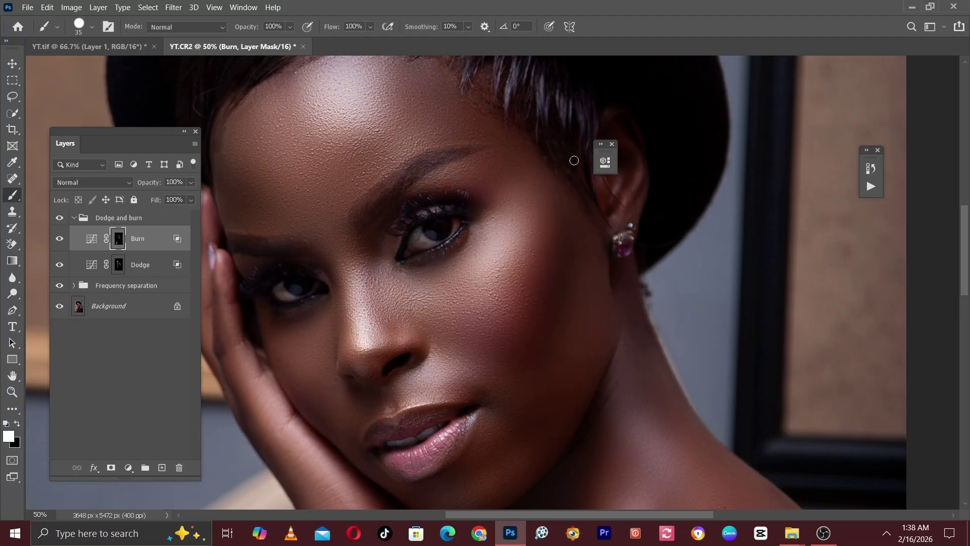
Step: Compare the portrait with and without the Dodge and burn group at 50% and 25% zoom
left_click(60, 219)
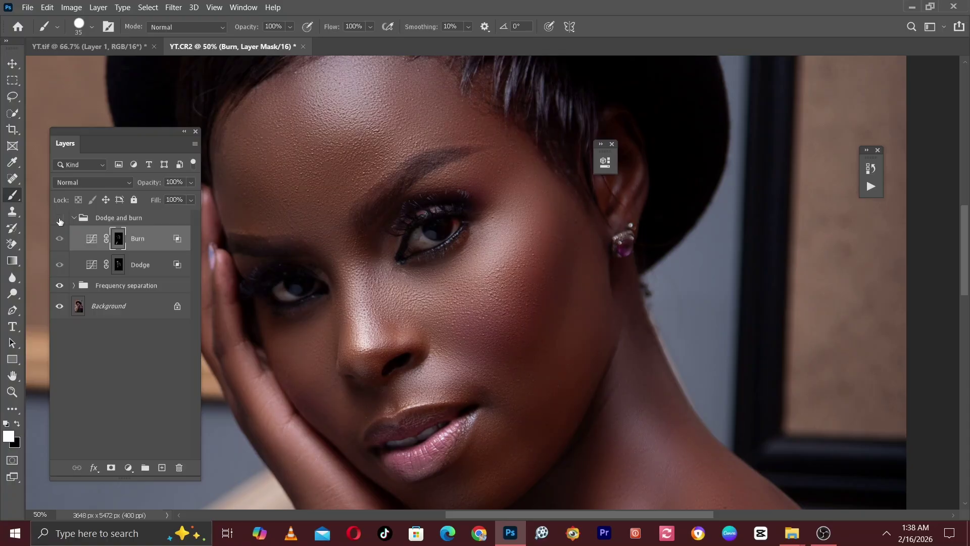
key("ctrl+minus")
key("ctrl+minus")
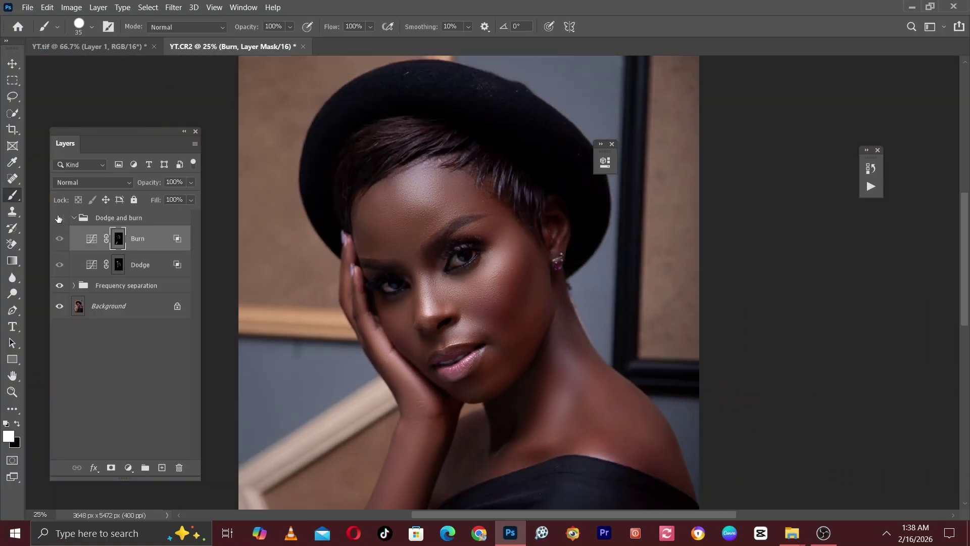
left_click(59, 218)
left_click(59, 218)
left_click(59, 218)
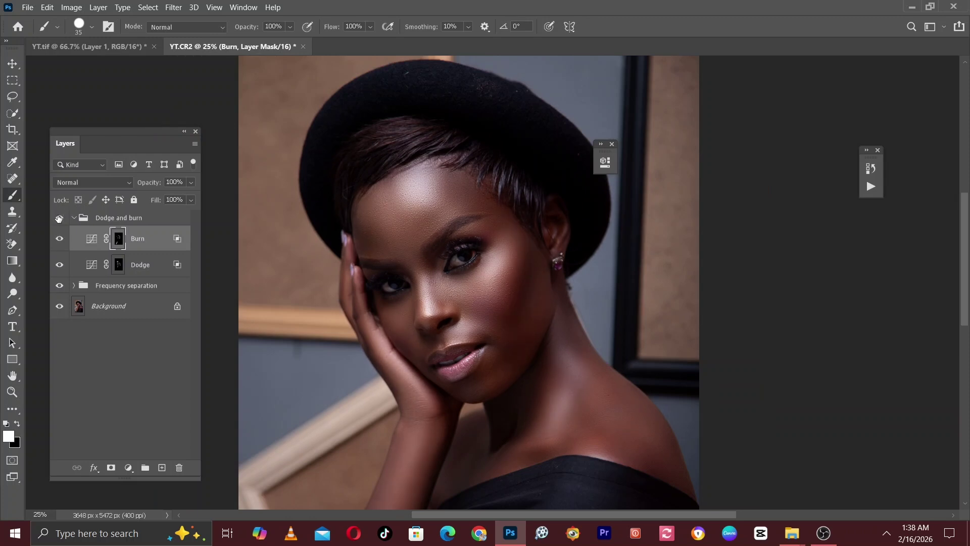
left_click(59, 219)
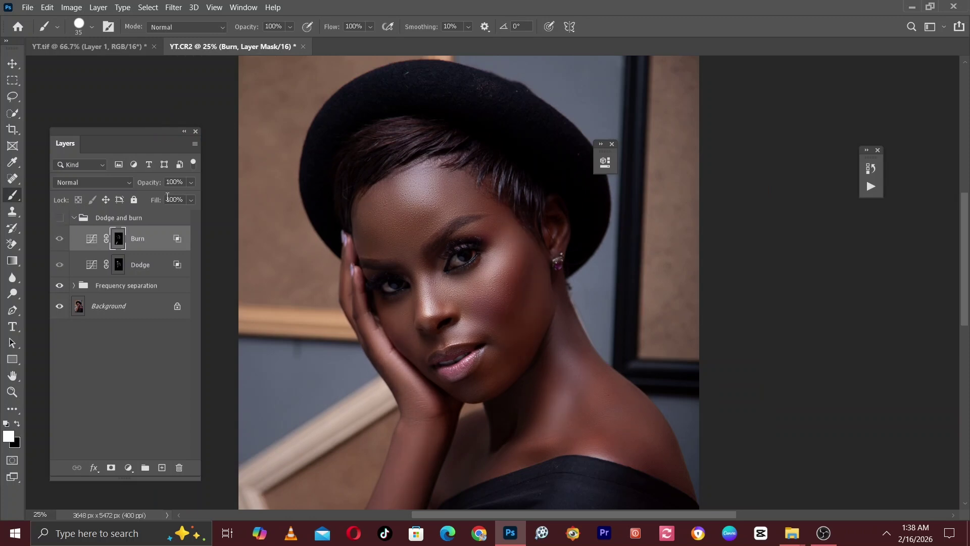
left_click(59, 217)
key("ctrl+plus")
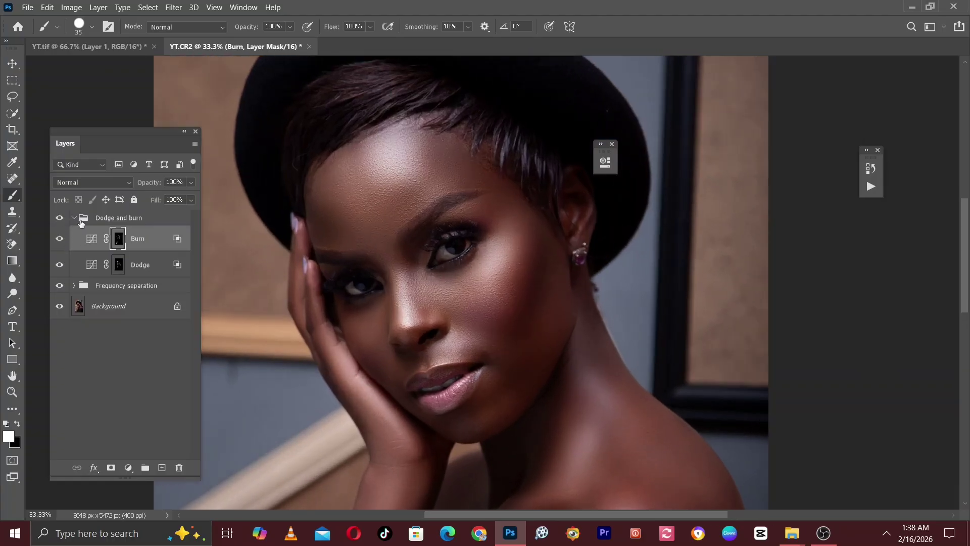
Step: Collapse the Dodge and burn group and lower its opacity to 50%
left_click(75, 219)
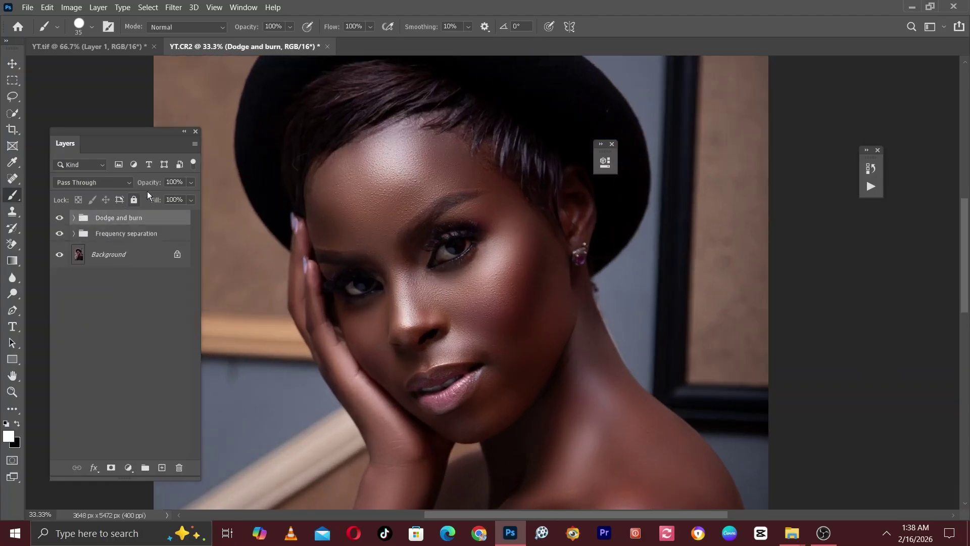
left_click(191, 183)
left_click_drag(176, 198, 173, 198)
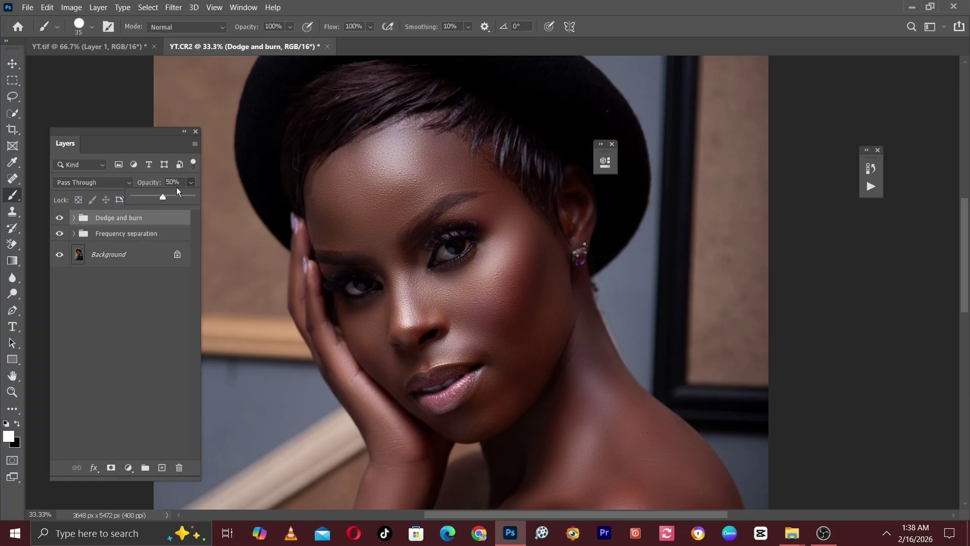
Step: Check the reduced-opacity Dodge and burn effect against the version without it, both close up and on the full portrait
left_click(60, 218)
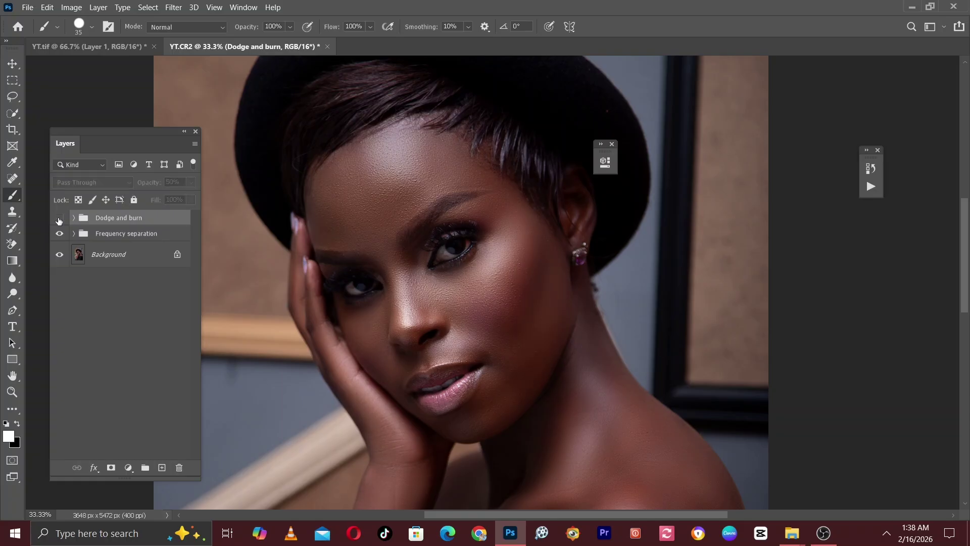
key("ctrl+plus")
left_click(59, 217)
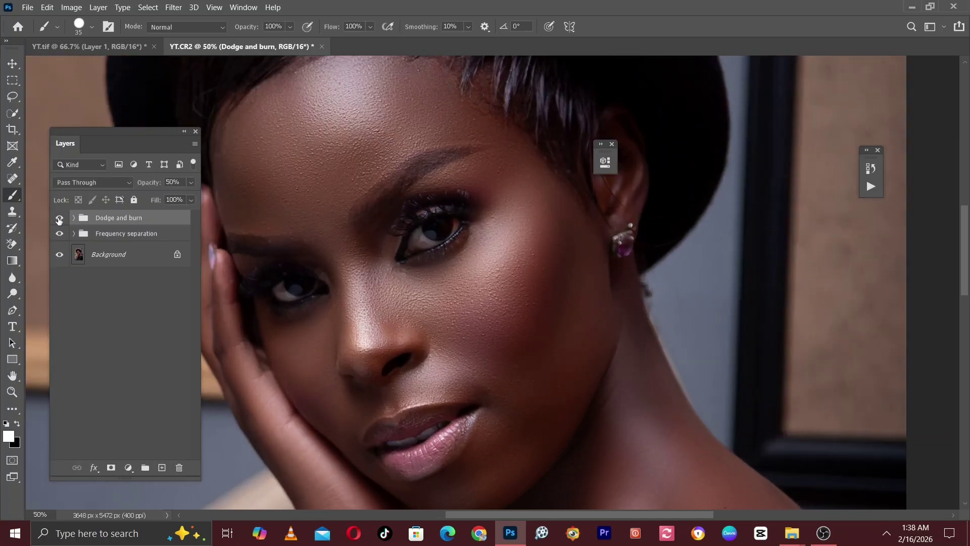
key("ctrl+minus")
key("ctrl+minus")
key("ctrl+minus")
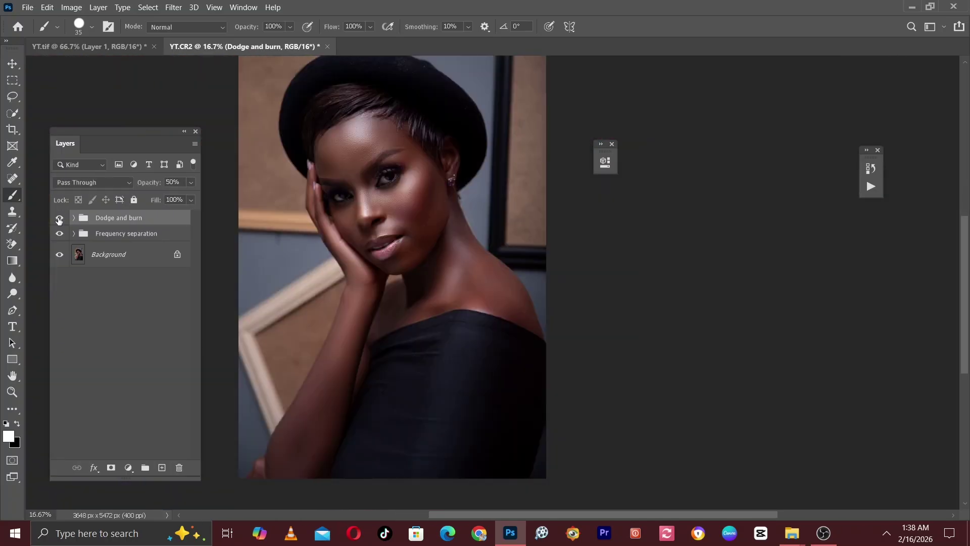
left_click(59, 218)
left_click(59, 217)
left_click(59, 218)
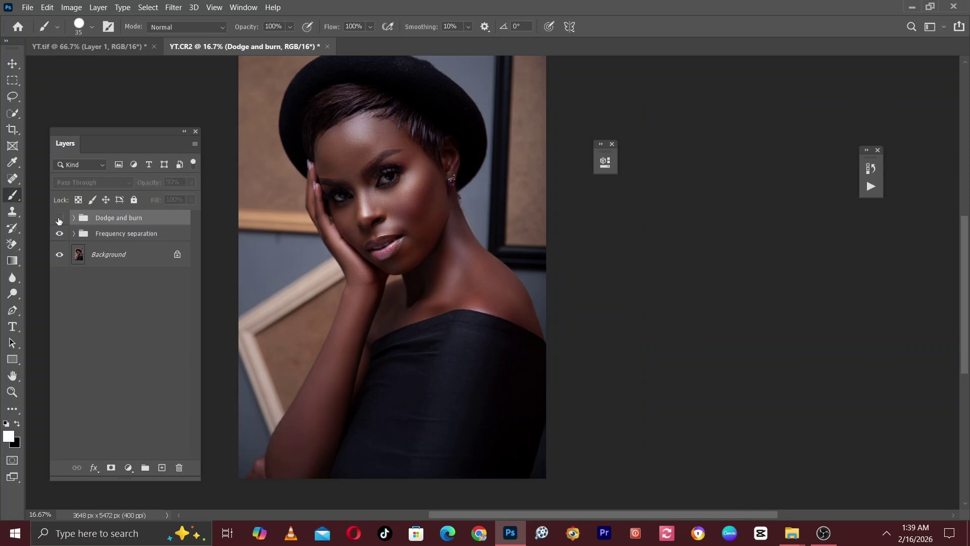
left_click(59, 217)
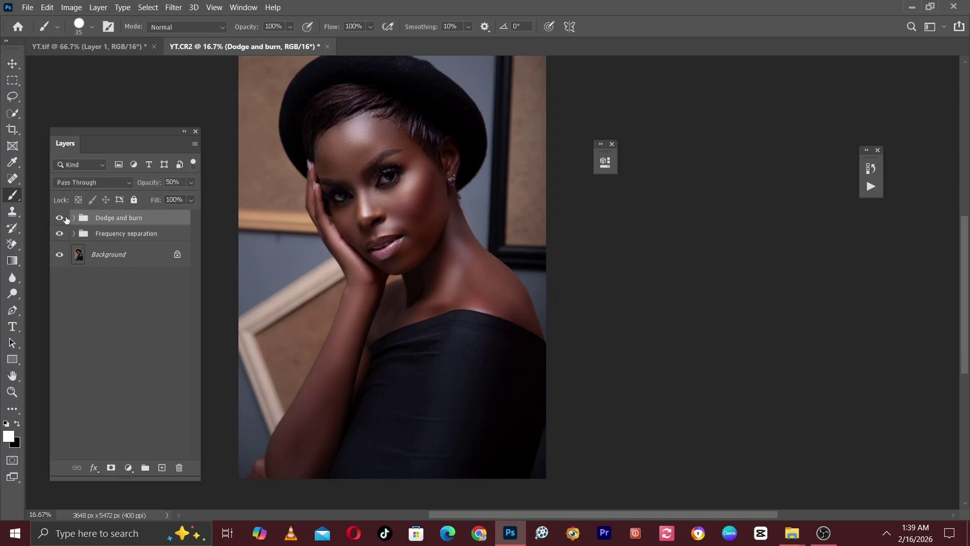
Step: Expand the Dodge and burn group and raise the Burn mask's feather to about 151.9 px
left_click(74, 219)
left_click(75, 219)
left_click(75, 218)
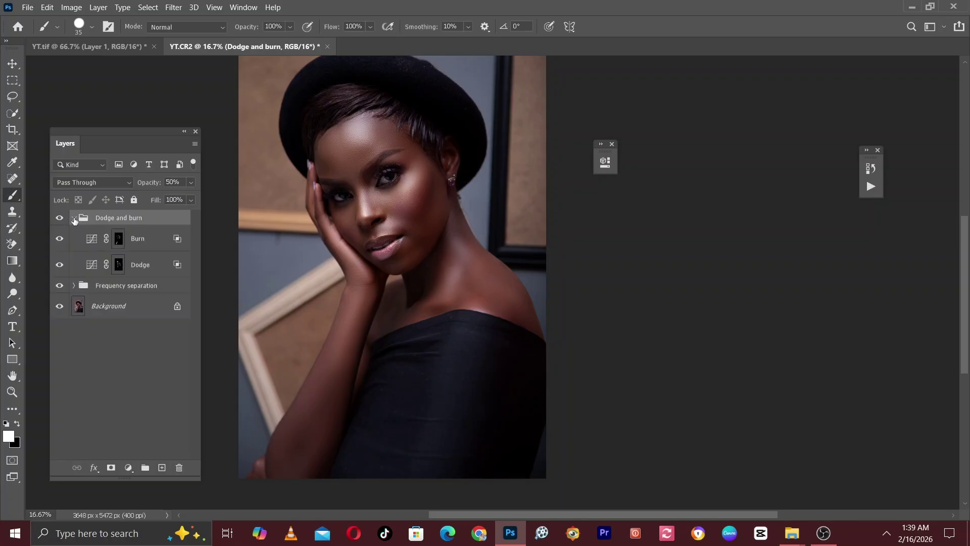
double_click(118, 239)
left_click_drag(519, 282, 533, 283)
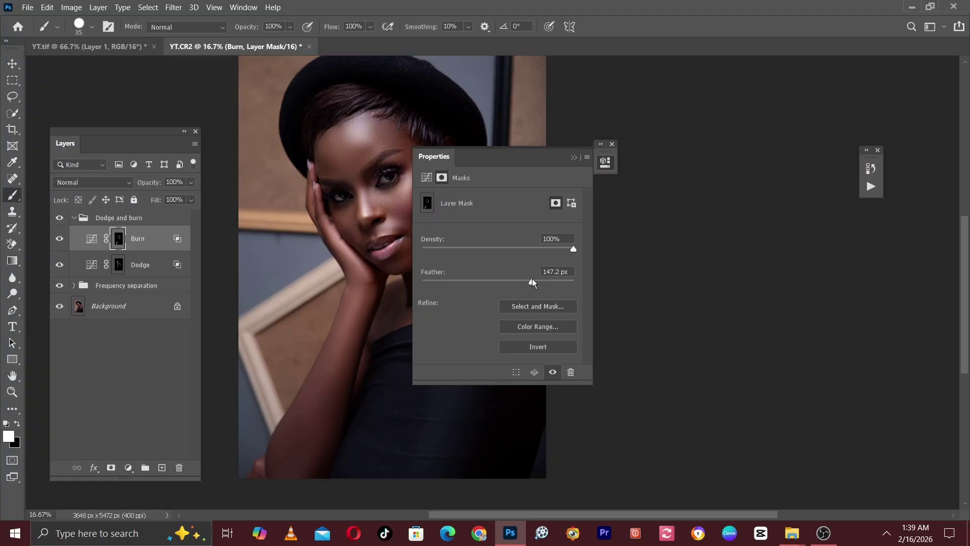
left_click_drag(518, 161, 636, 161)
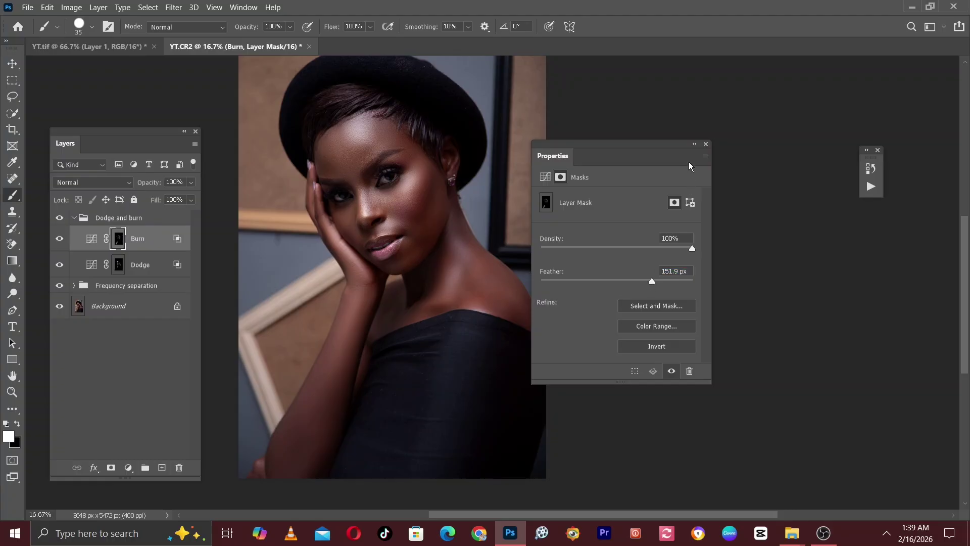
left_click(695, 145)
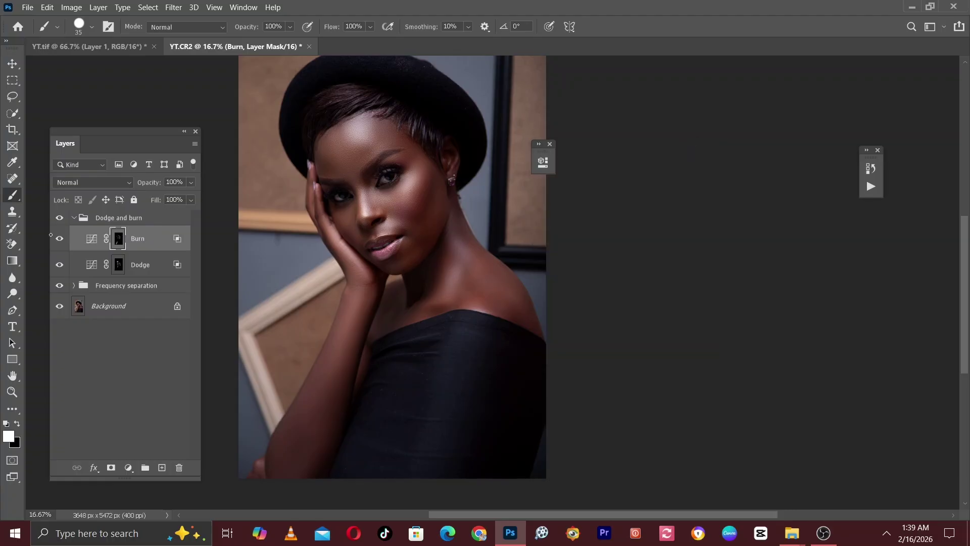
Step: Examine how the softer Burn mask blends by viewing the face and shoulder with and without the group
key("ctrl+plus")
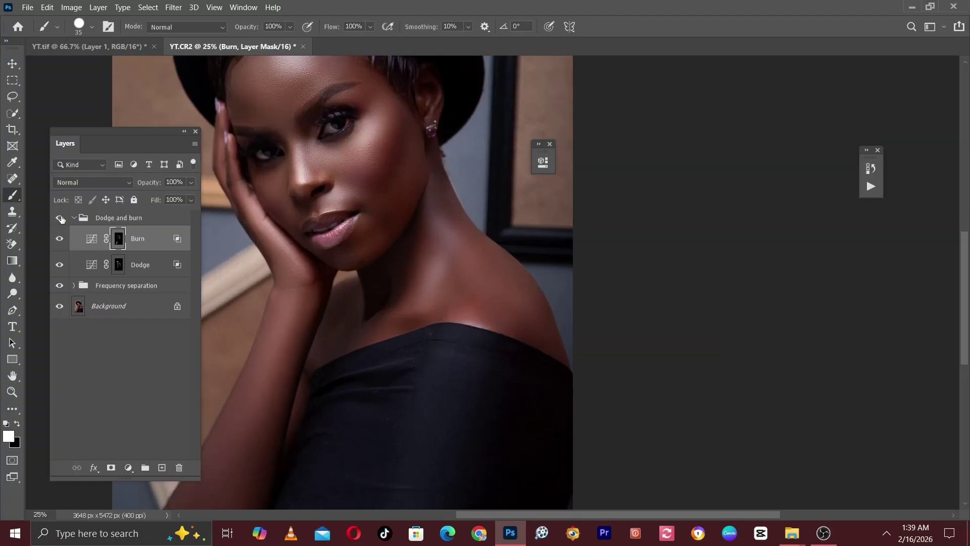
left_click(60, 218)
left_click(60, 218)
left_click(60, 219)
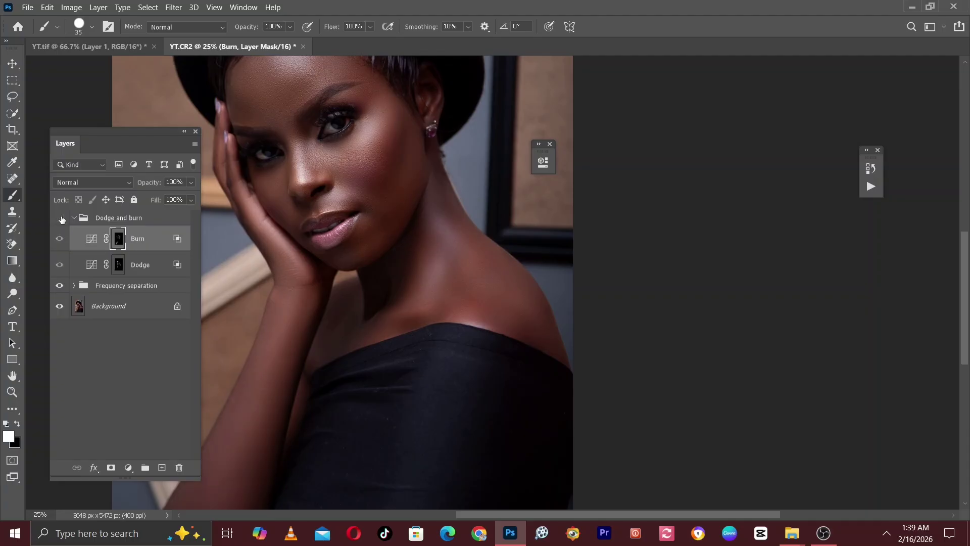
left_click(60, 219)
key("ctrl+minus")
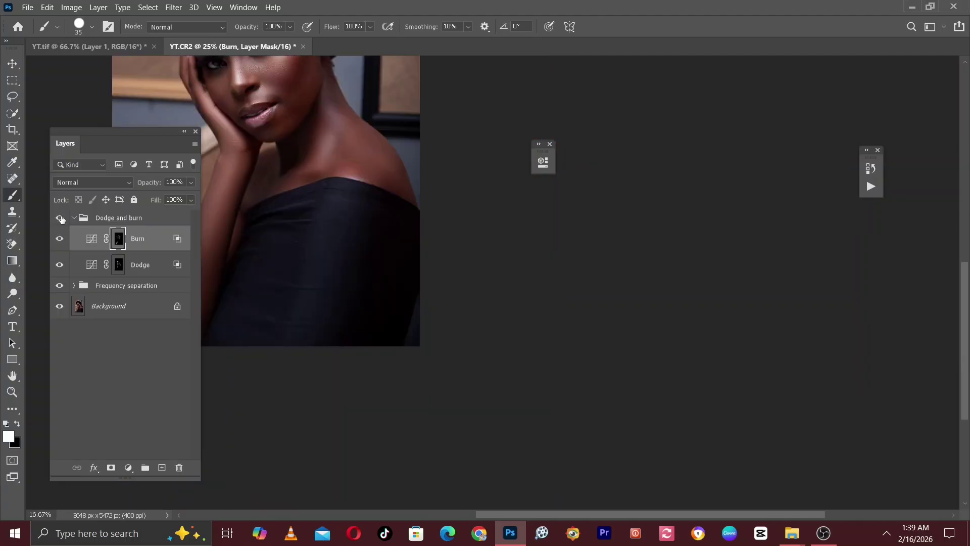
mouse_move(229, 204)
left_mouse_down()
mouse_move(265, 297)
mouse_move(317, 327)
left_mouse_up()
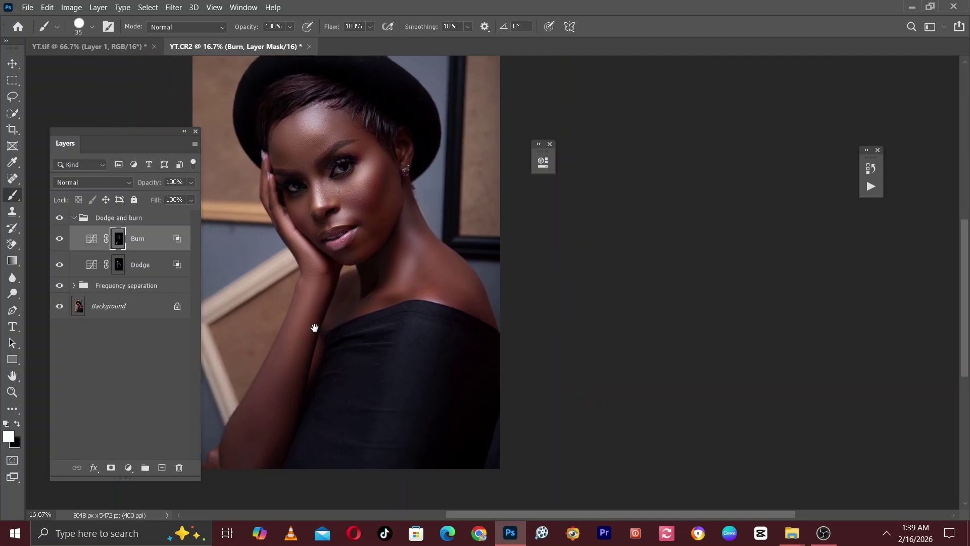
Step: Raise the Dodge mask's feather to about 110.2 px, recheck the group's effect and collapse the group
double_click(119, 265)
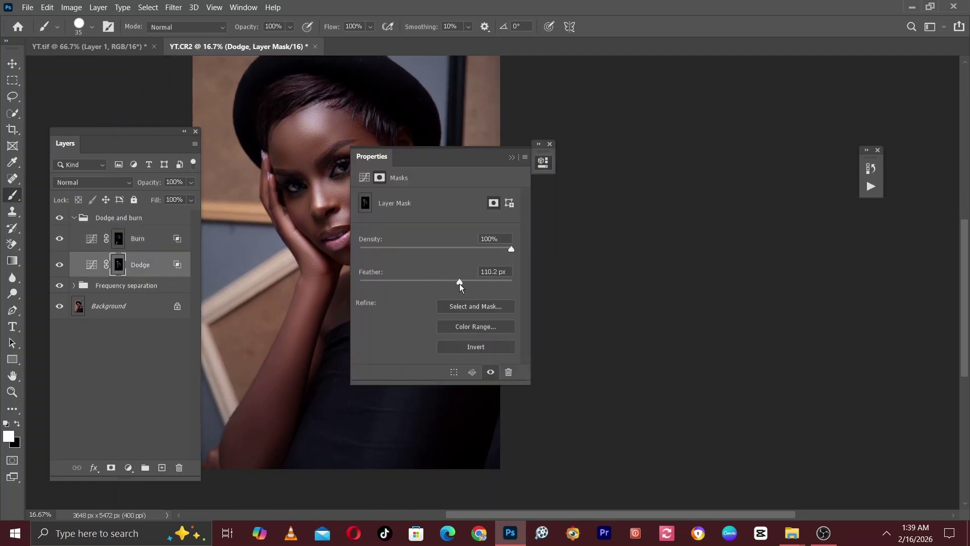
left_click(512, 157)
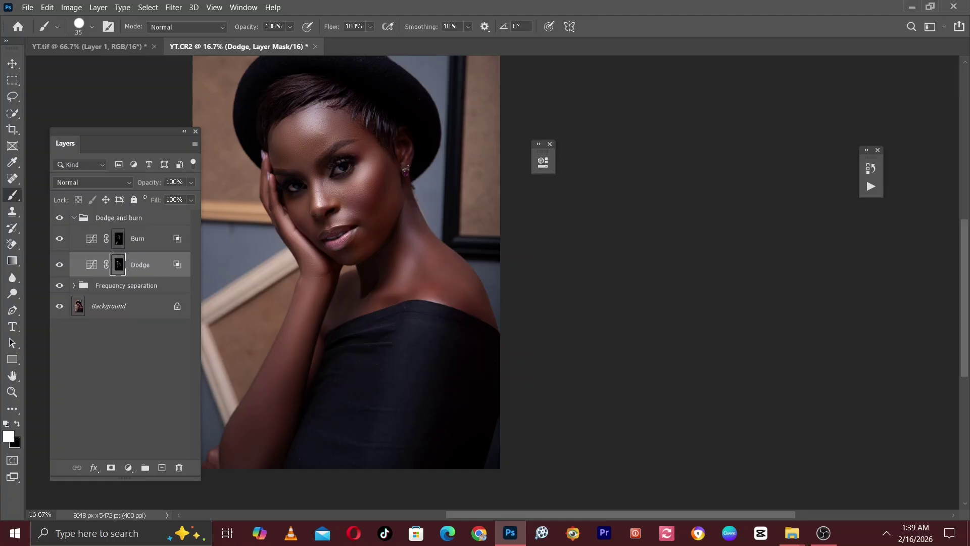
left_click(60, 217)
left_click(60, 217)
left_click(75, 218)
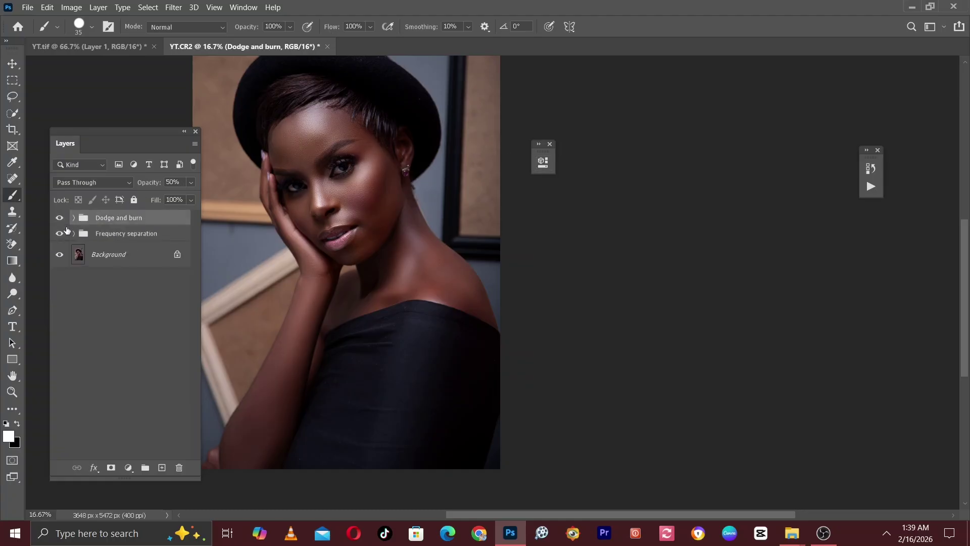
Step: Set the Dodge and burn group's opacity to 60% after comparing its effect on the face, and deselect the group
key("ctrl+plus")
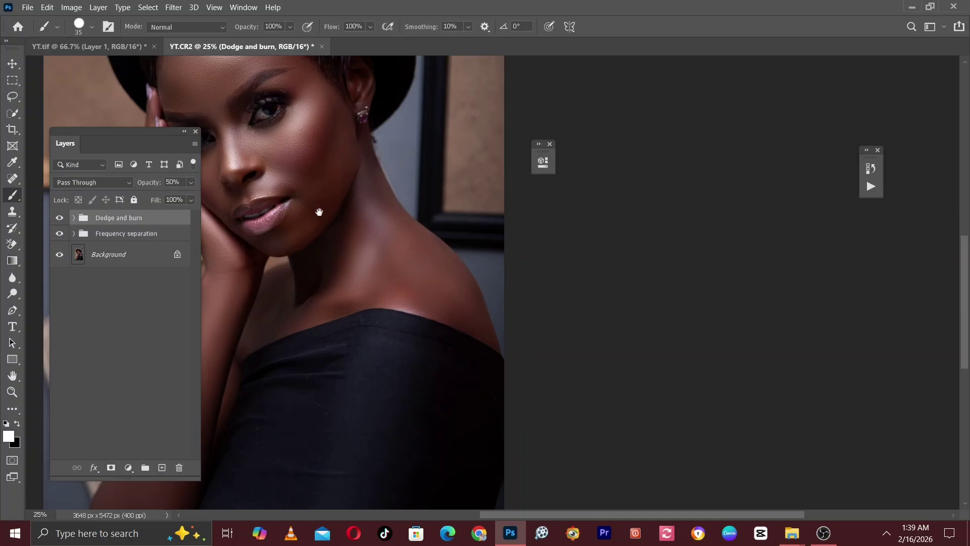
left_click_drag(321, 211, 450, 273)
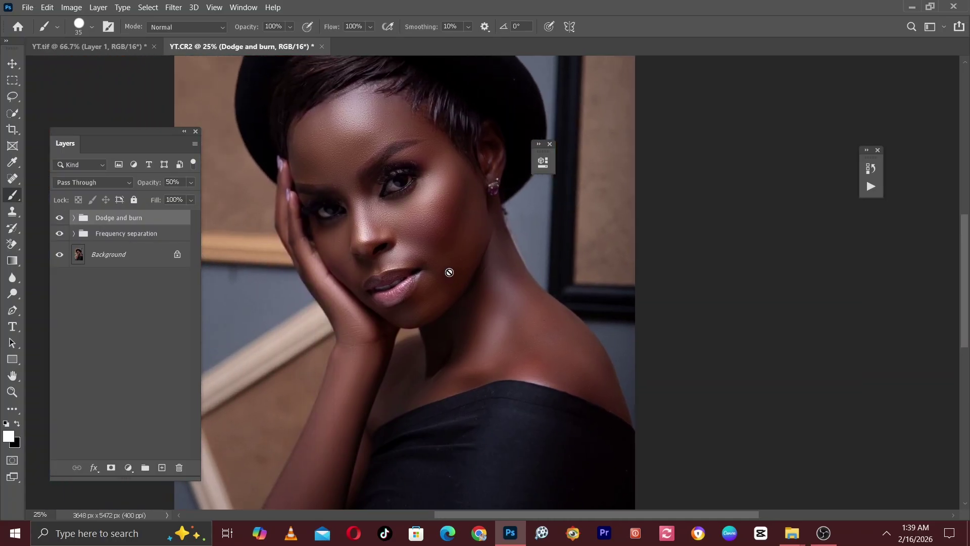
left_click(59, 219)
left_click(59, 219)
left_click(191, 182)
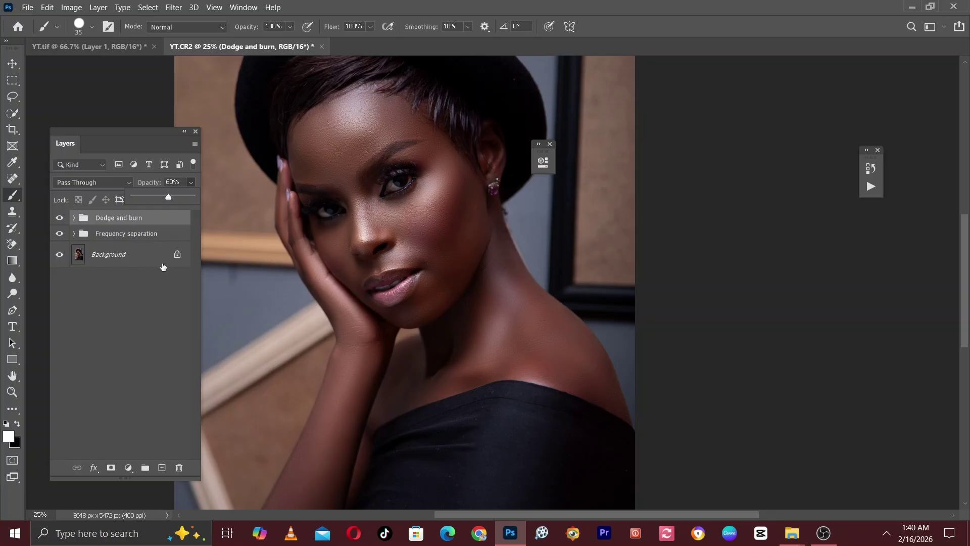
left_click(109, 274)
Step: Compare the portrait with and without the Dodge and burn group at its new opacity, and inspect the skin's highlights and shadows
left_click(59, 218)
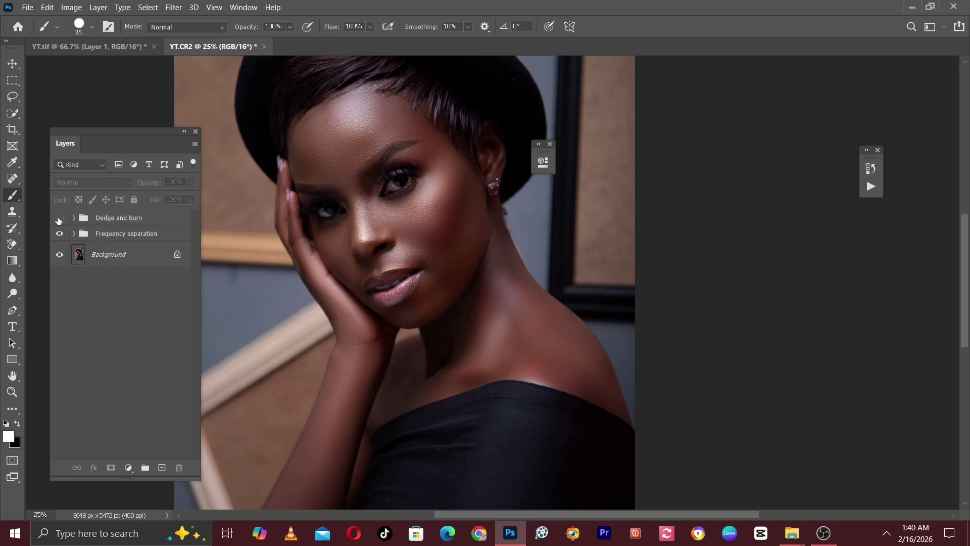
left_click(59, 218)
left_click(59, 217)
left_click(59, 218)
key("ctrl+plus")
key("ctrl+plus")
mouse_move(399, 182)
left_mouse_down()
mouse_move(504, 288)
mouse_move(460, 266)
mouse_move(483, 288)
mouse_move(472, 281)
left_mouse_up()
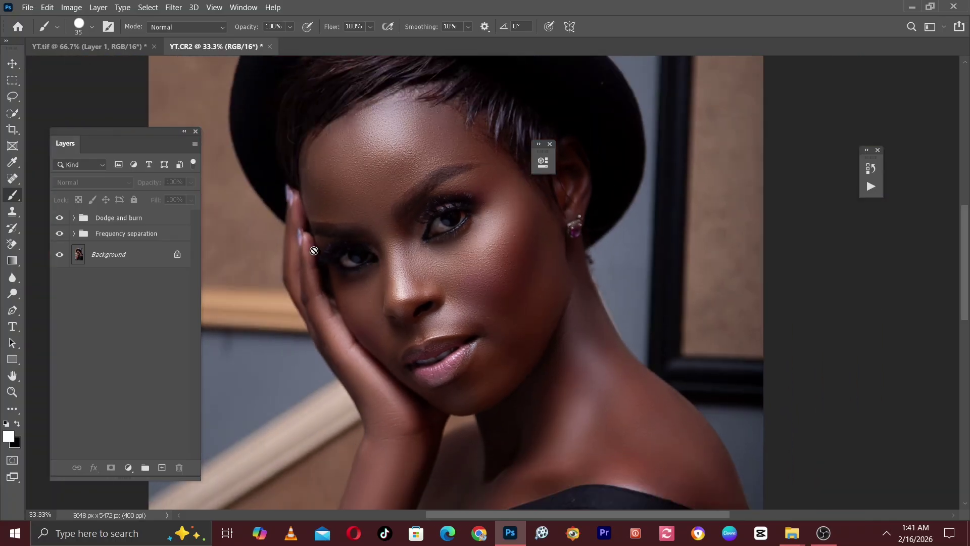
key("ctrl+minus")
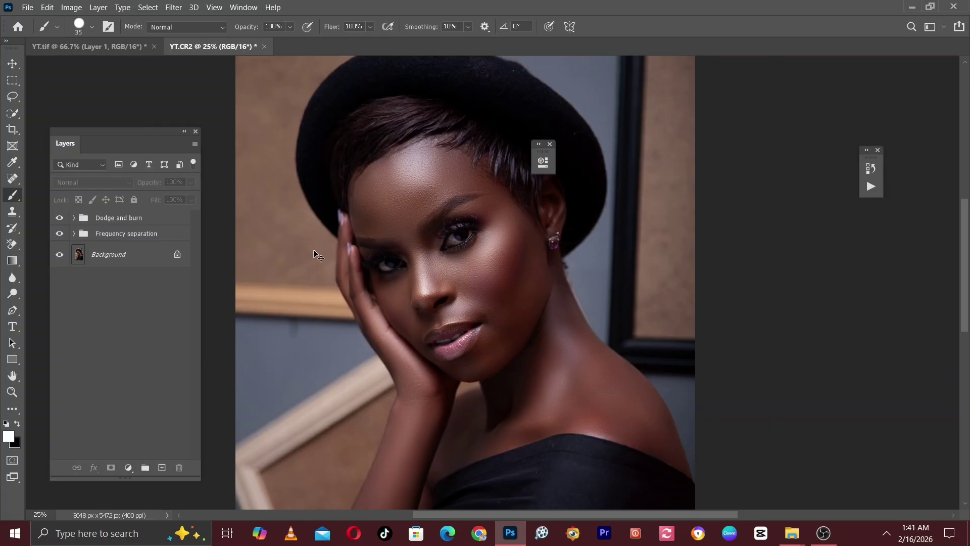
key("ctrl+minus")
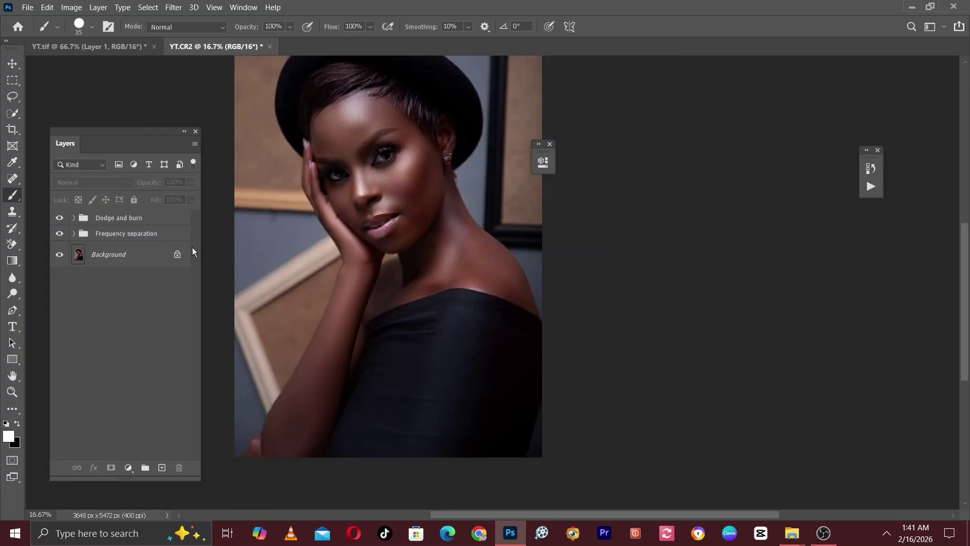
key("ctrl+plus")
key("ctrl+plus")
left_click_drag(397, 187, 546, 331)
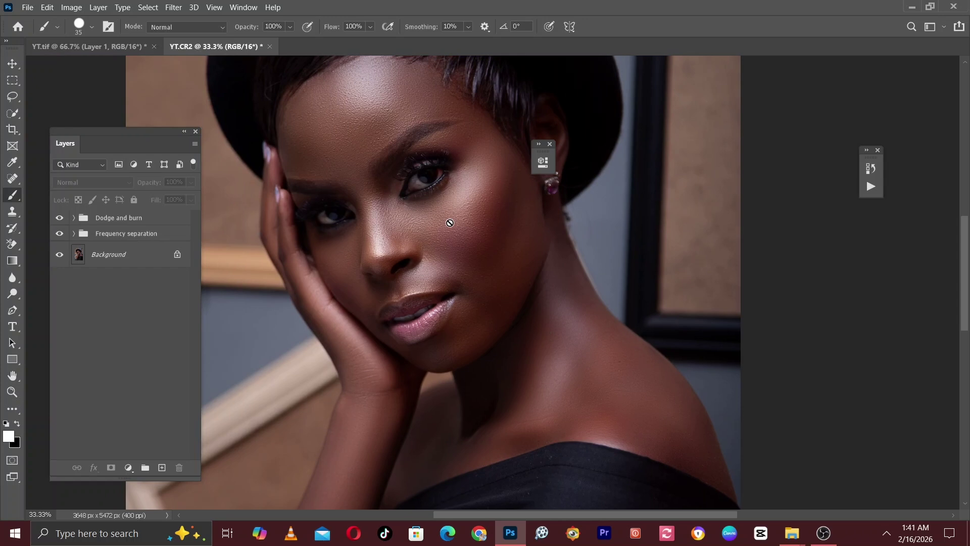
key("ctrl+minus")
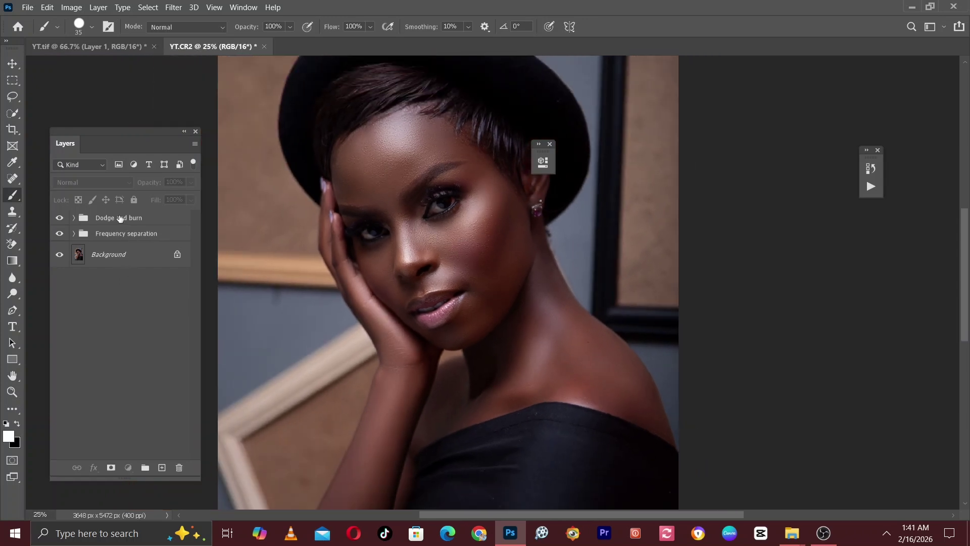
Step: Stamp the visible result into a new layer above the Dodge and burn group and open it in the Camera Raw Filter
left_click(119, 218)
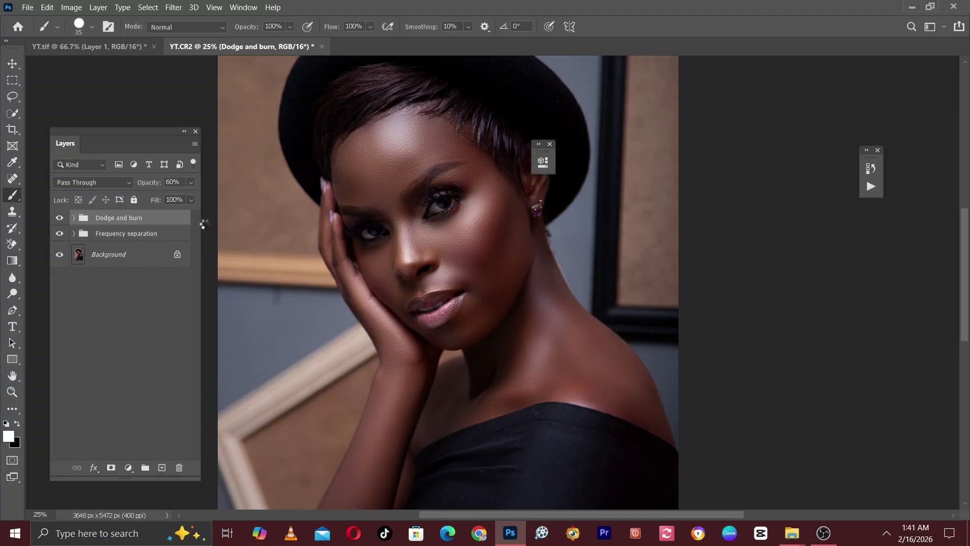
key("ctrl+shift+alt+e")
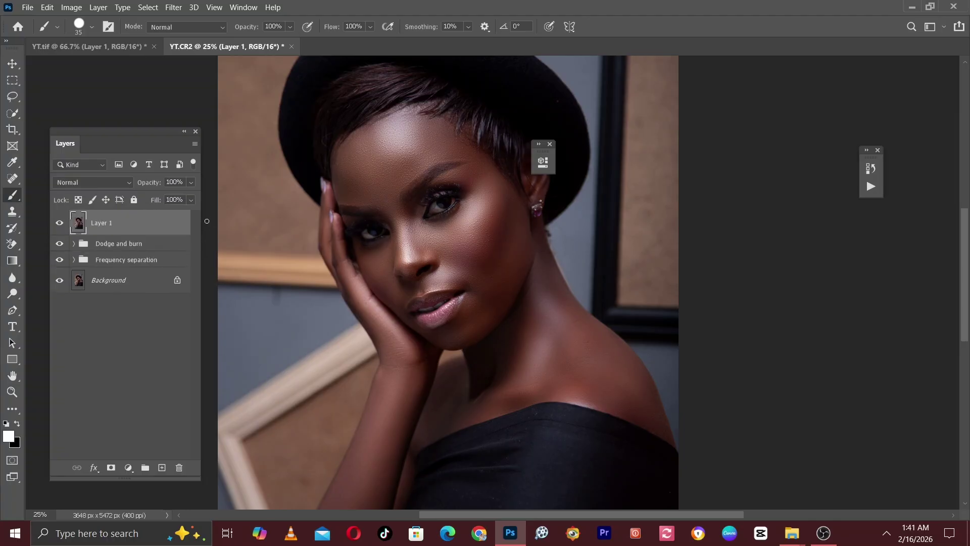
key("ctrl+plus")
left_click(175, 9)
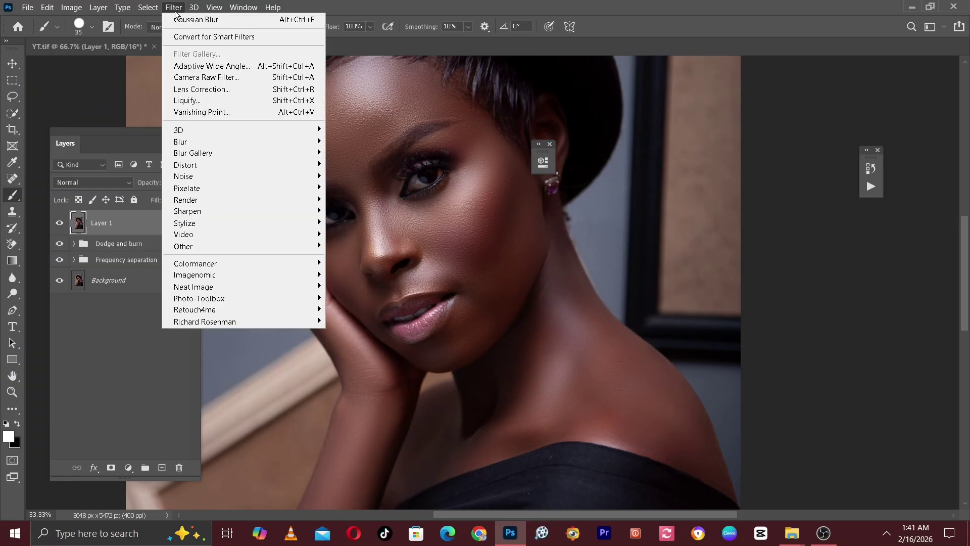
left_click(190, 83)
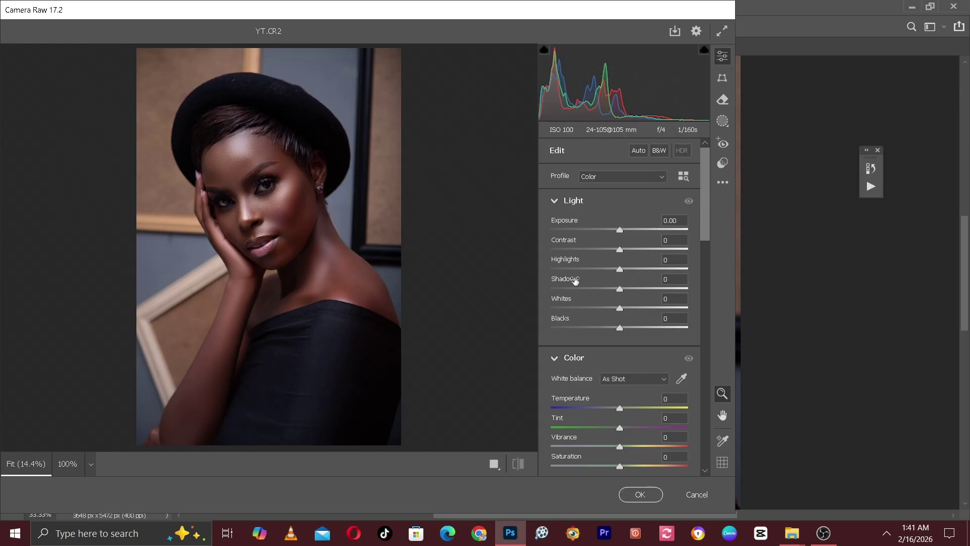
Step: Warm the portrait by setting the Camera Raw Temperature to +5, and collapse the Color settings
key("ctrl+plus")
left_click_drag(463, 214, 386, 326)
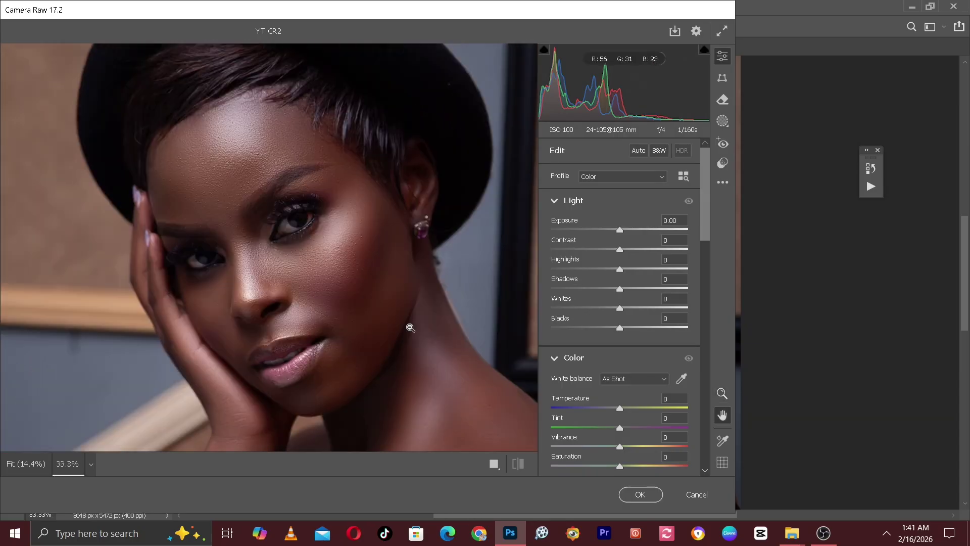
left_click_drag(706, 193, 706, 234)
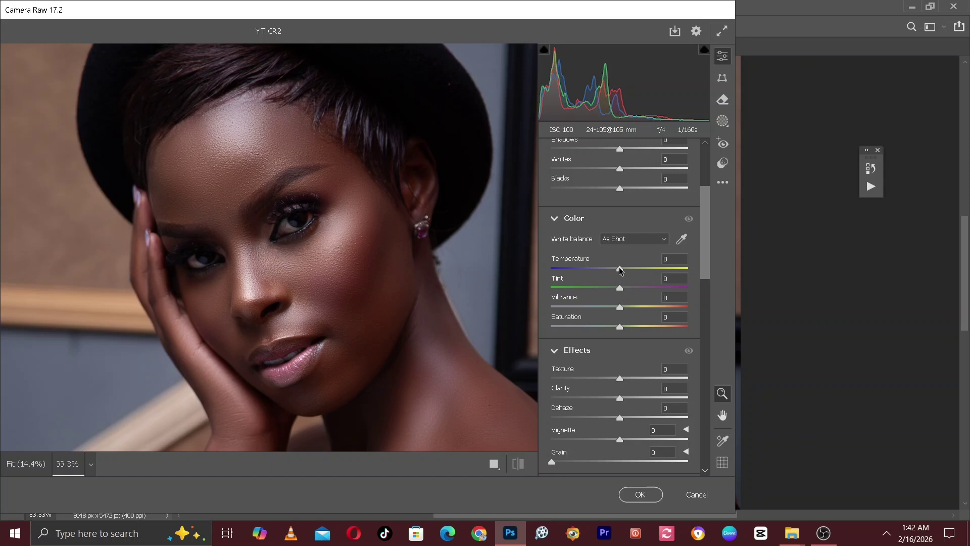
left_click_drag(620, 271, 626, 272)
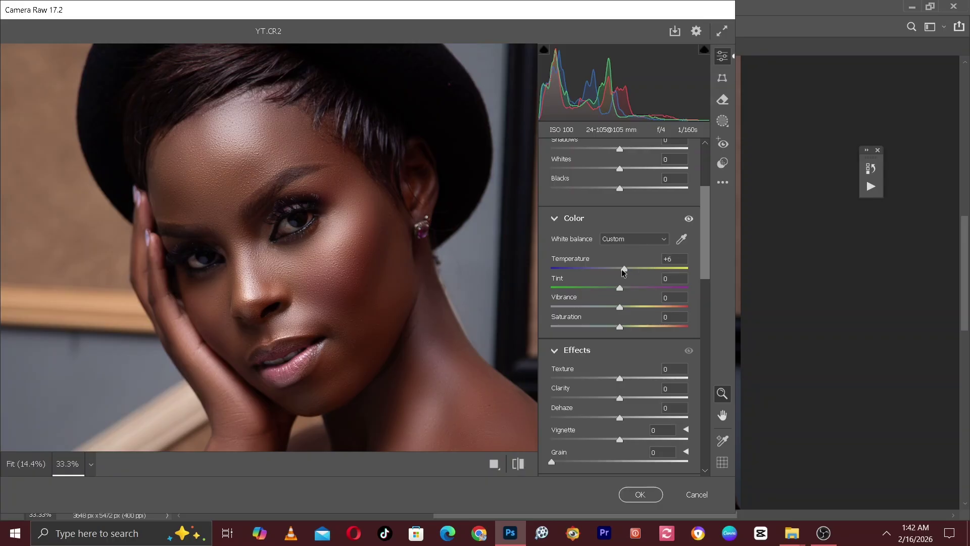
left_click(675, 258)
type("5")
left_click(627, 220)
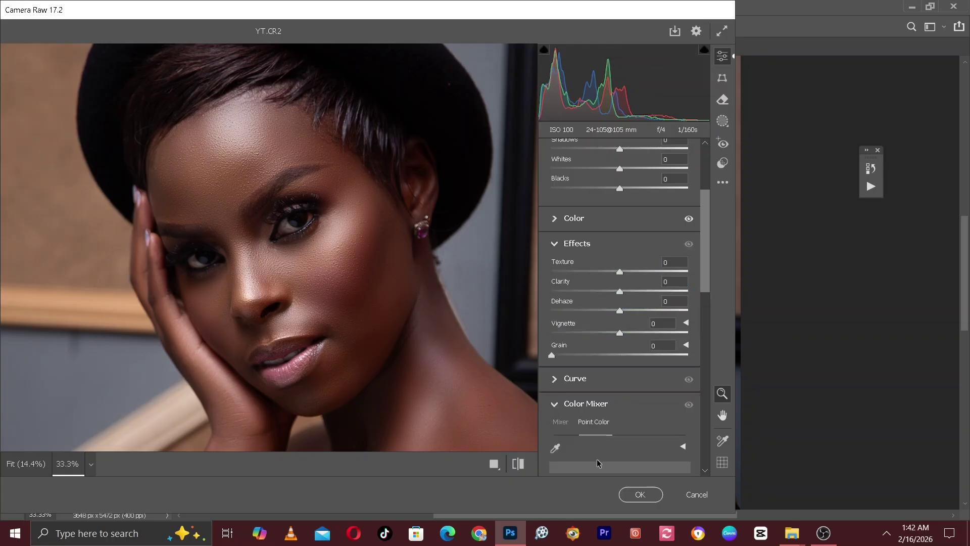
Step: Compare the warmed portrait with the default settings and apply the Camera Raw filter
left_click(515, 464)
left_click(515, 463)
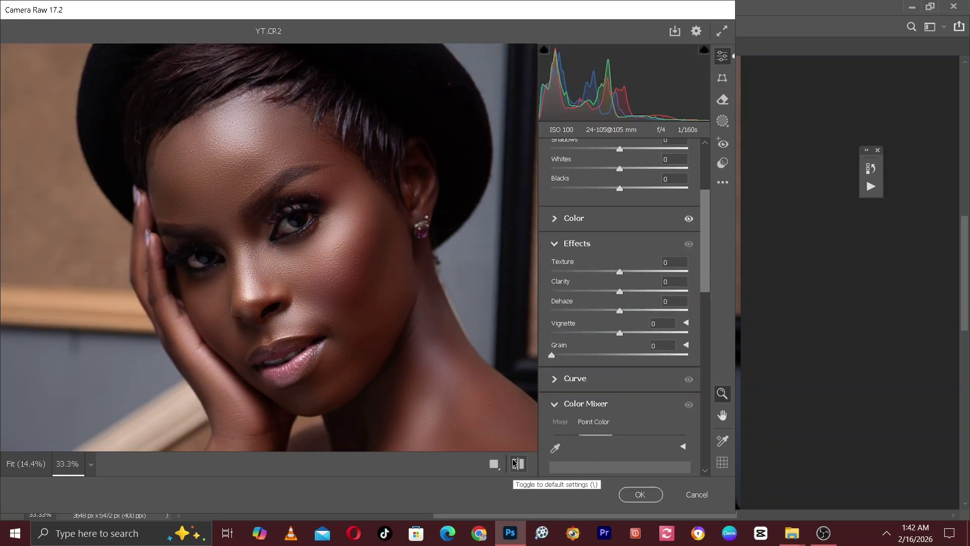
left_click(516, 463)
left_click(515, 464)
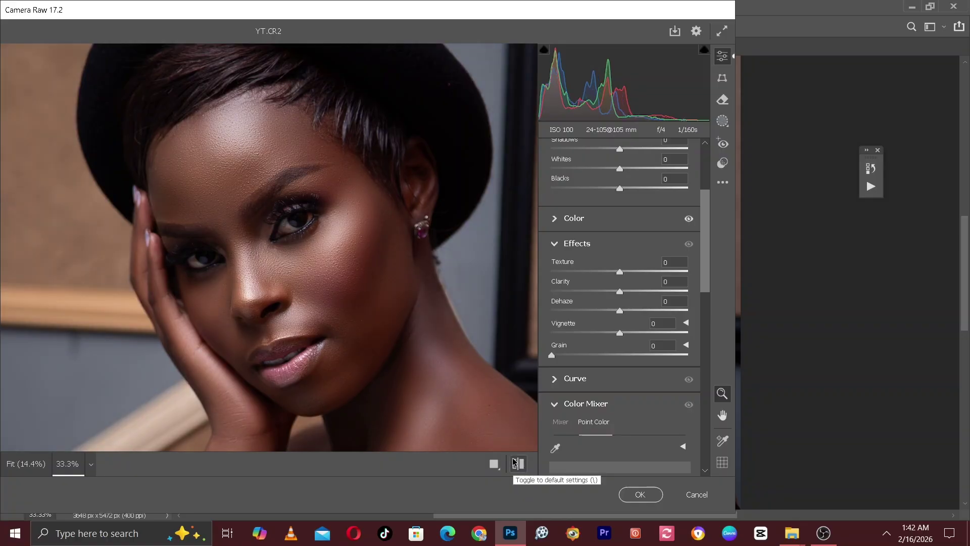
left_click(640, 495)
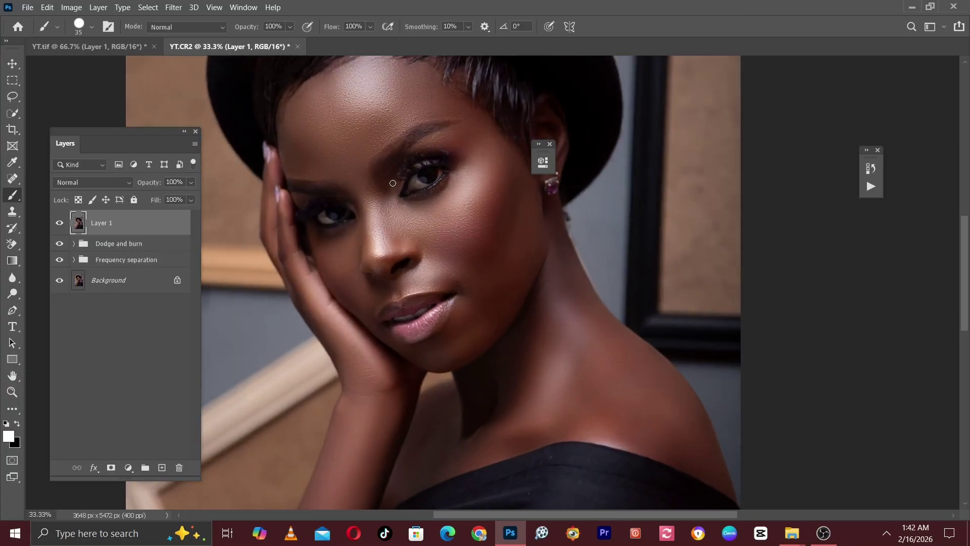
Step: Add a Hue/Saturation adjustment layer above the merged layer and lower the Reds saturation to about -5
scroll(499, 268, "down", 1)
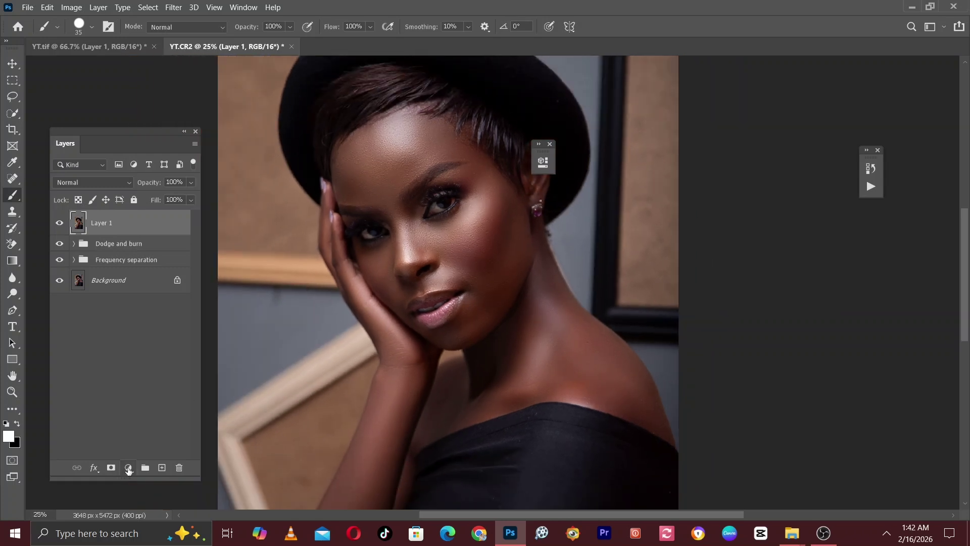
left_click(129, 469)
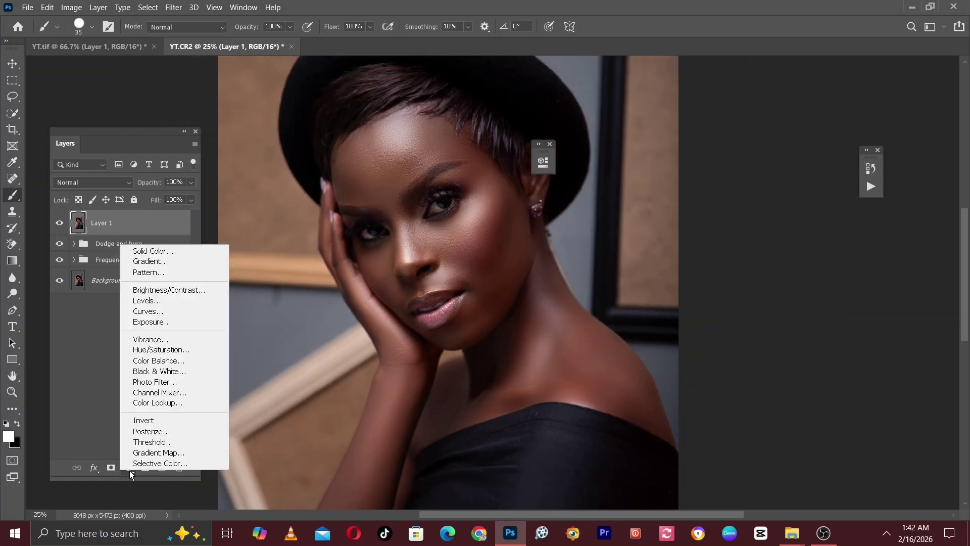
left_click(142, 352)
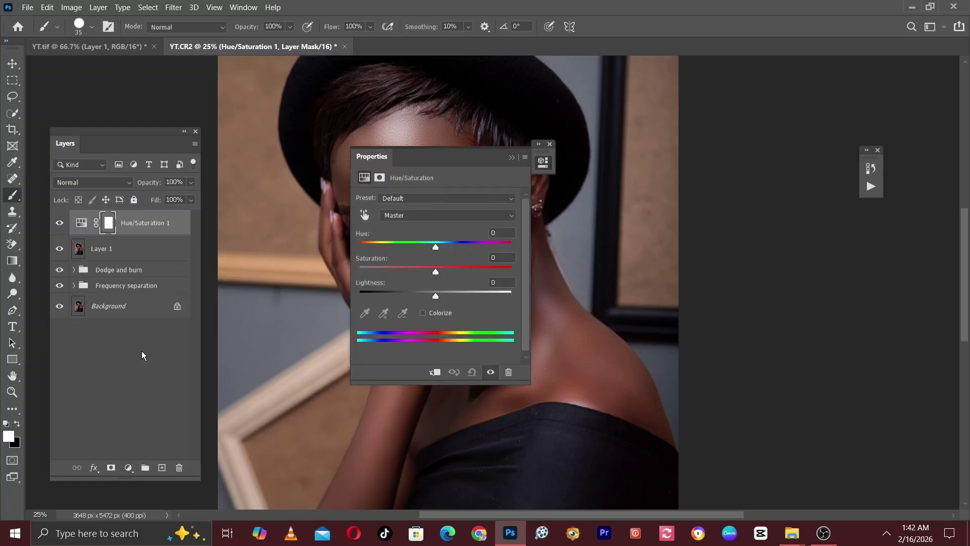
left_click_drag(429, 157, 641, 106)
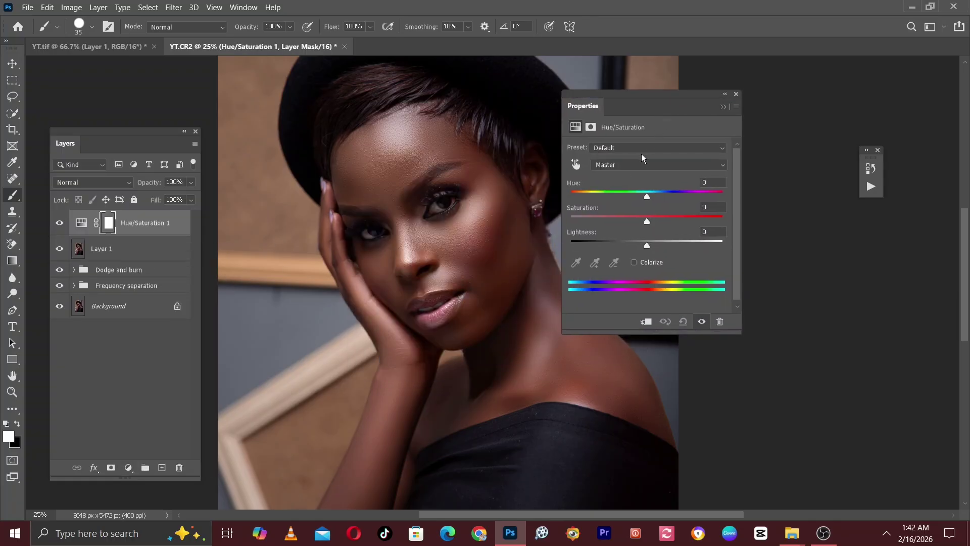
left_click(615, 165)
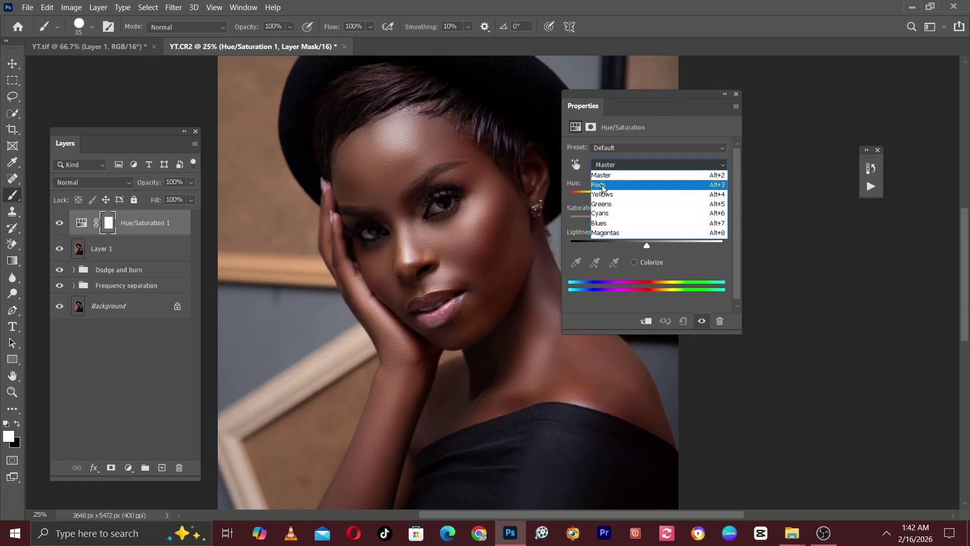
left_click(605, 185)
left_click_drag(647, 218, 644, 218)
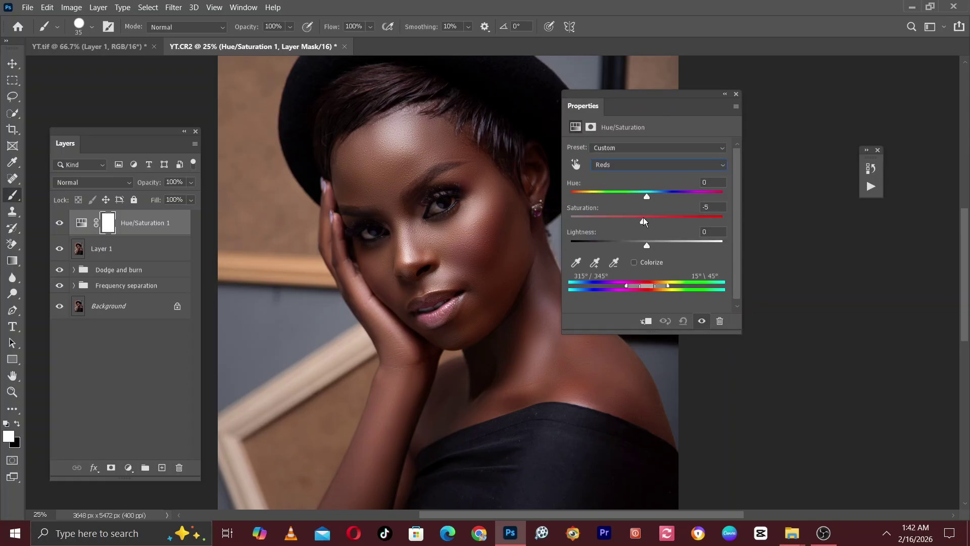
left_click_drag(644, 217, 642, 218)
Step: Lower the Blues saturation to -5 in the Hue/Saturation adjustment and collapse its properties
left_click(614, 163)
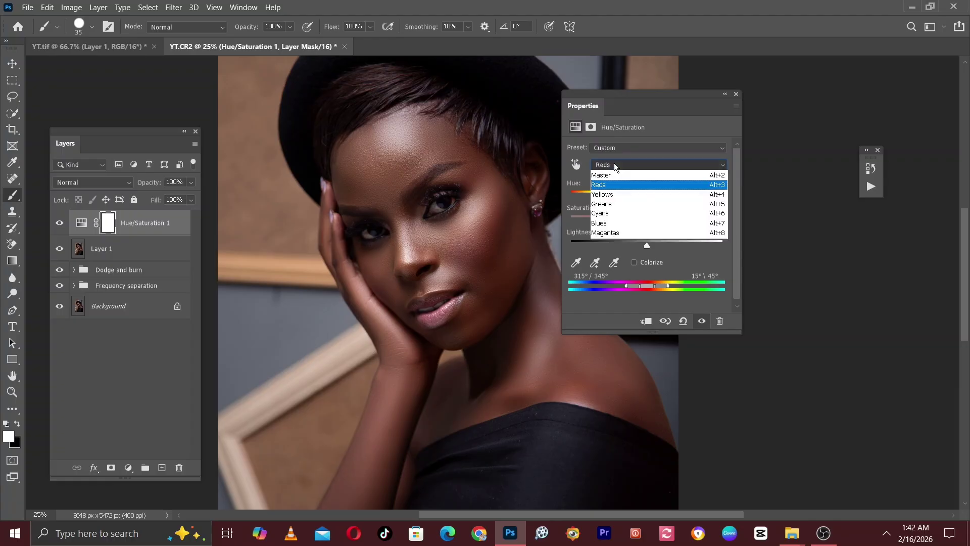
left_click(607, 223)
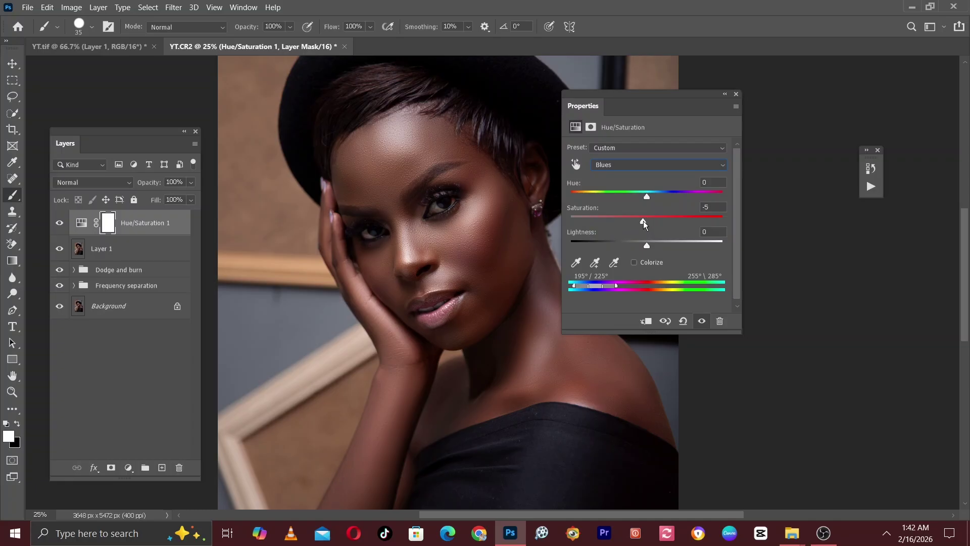
left_click(726, 95)
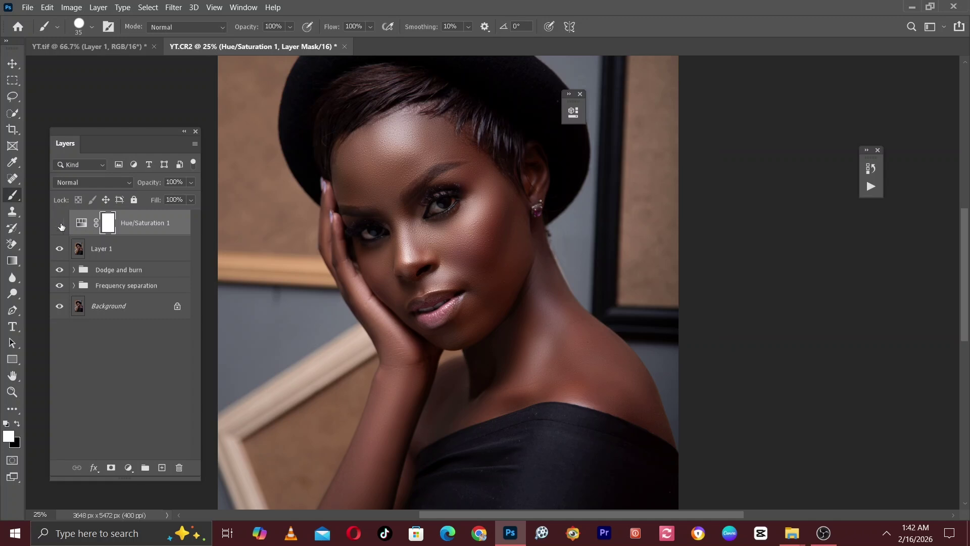
Step: Compare the face and shoulder with and without the Hue/Saturation adjustment
left_click(60, 224)
key("ctrl+equal")
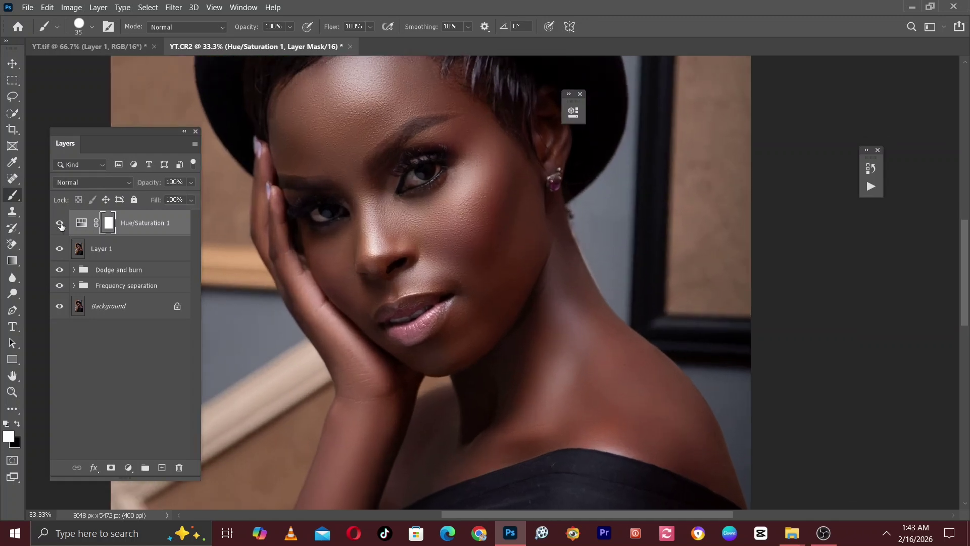
left_click(60, 224)
left_click(60, 224)
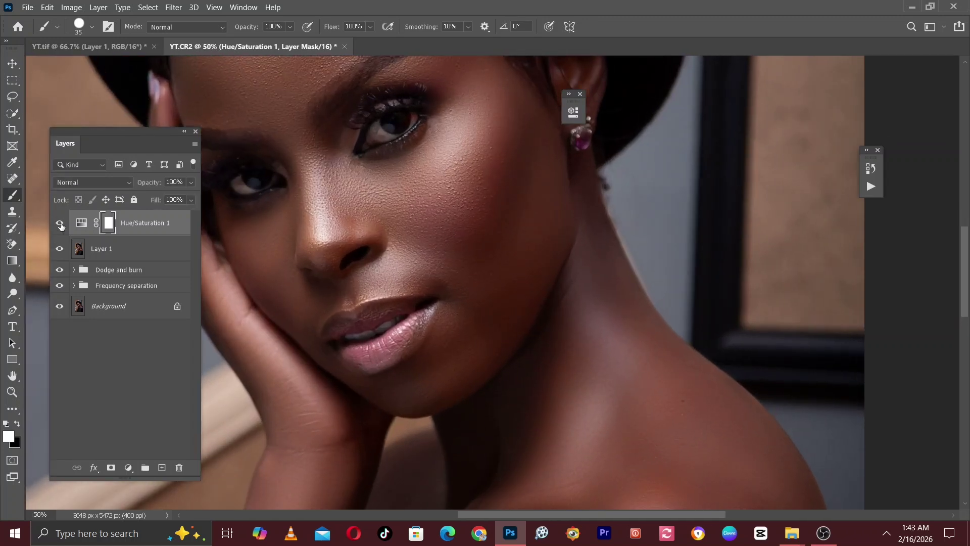
key("ctrl+minus")
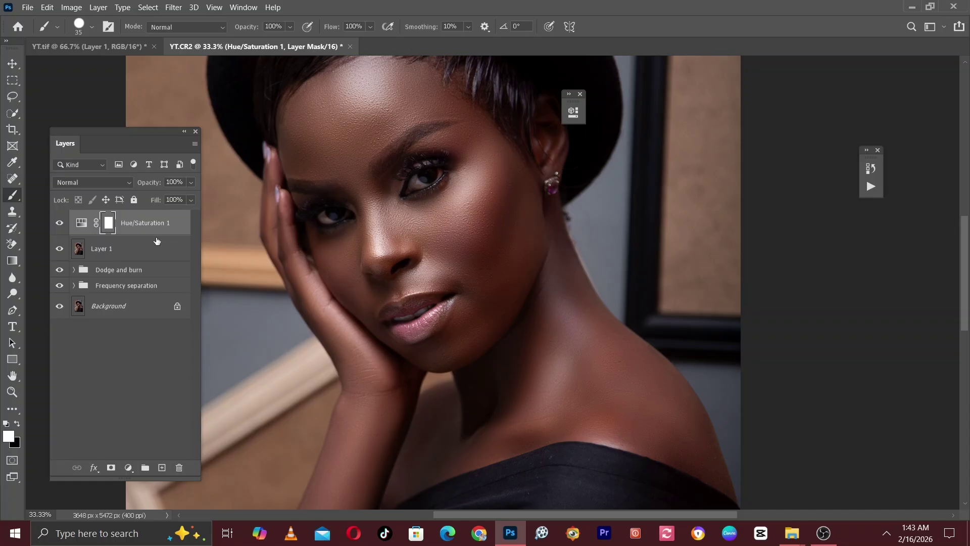
Step: Stamp the visible result into a new layer above the Hue/Saturation adjustment and open it in the Camera Raw Filter
left_click_drag(157, 241, 155, 236)
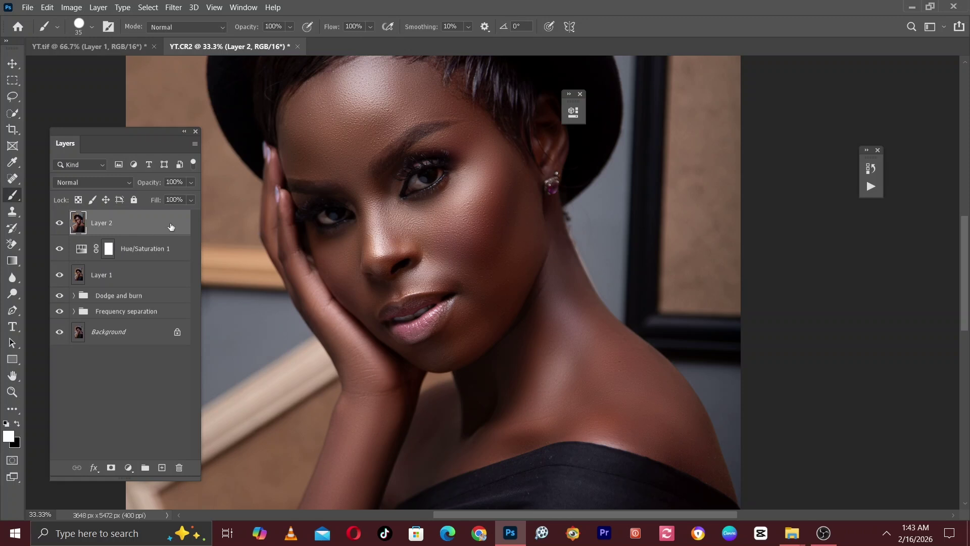
left_click(172, 7)
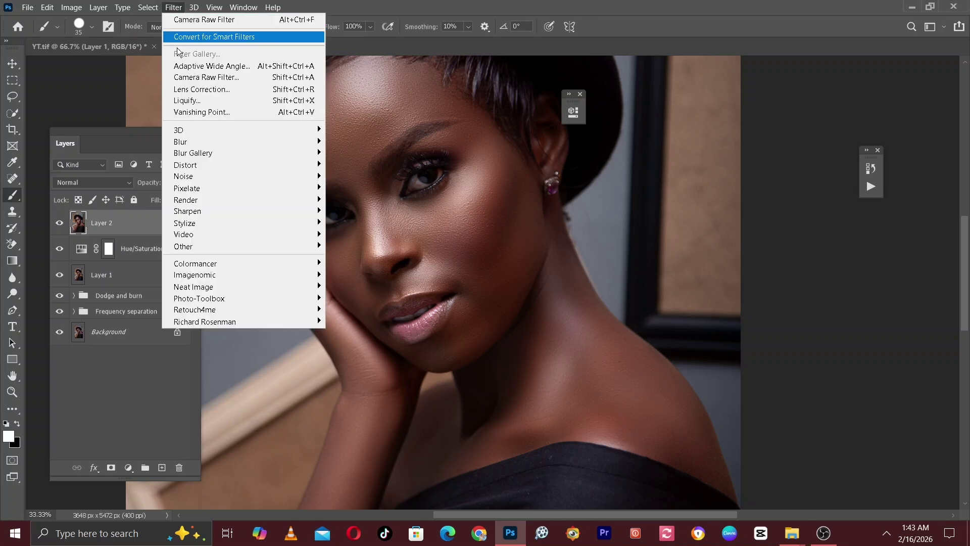
mouse_move(185, 143)
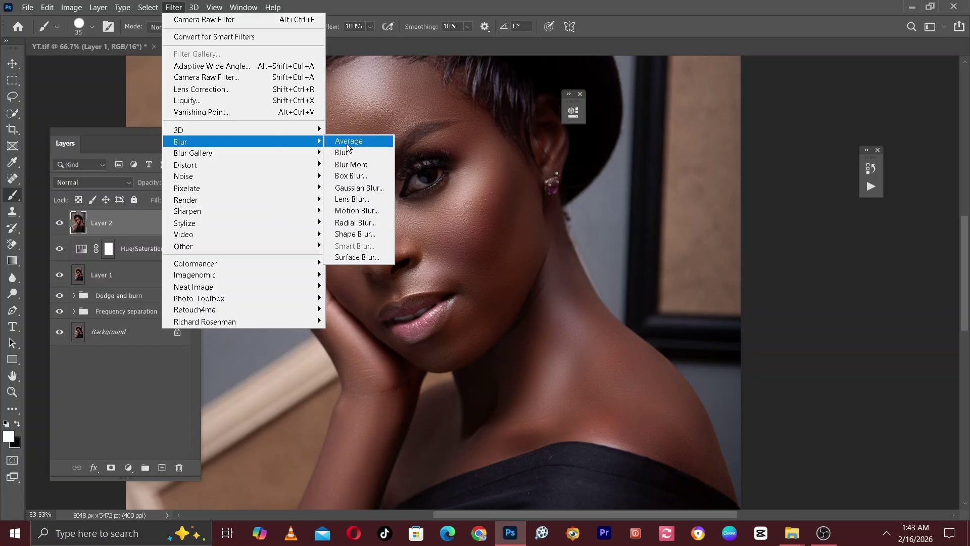
left_click(188, 77)
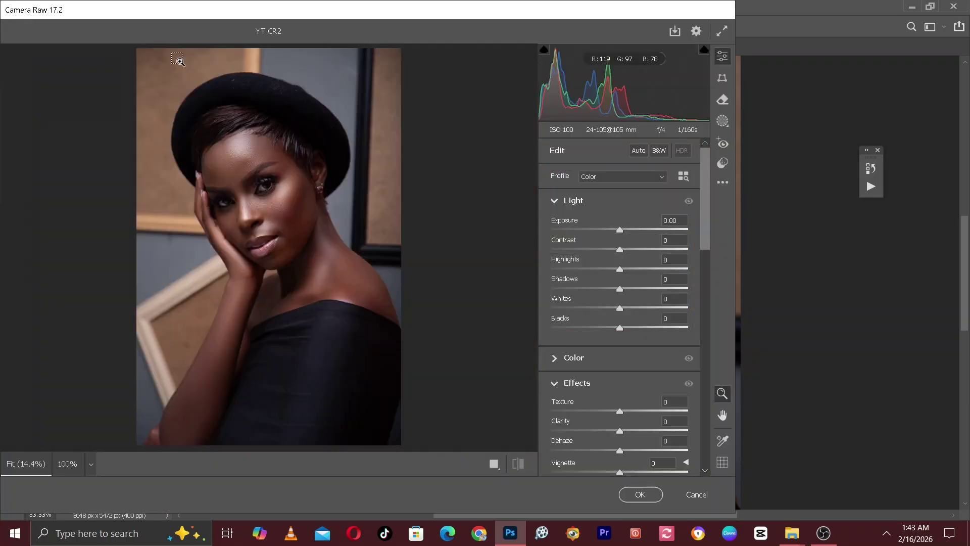
Step: Raise Clarity to +9 while viewing the face up close, and compare the effect with the default settings
left_click(361, 180)
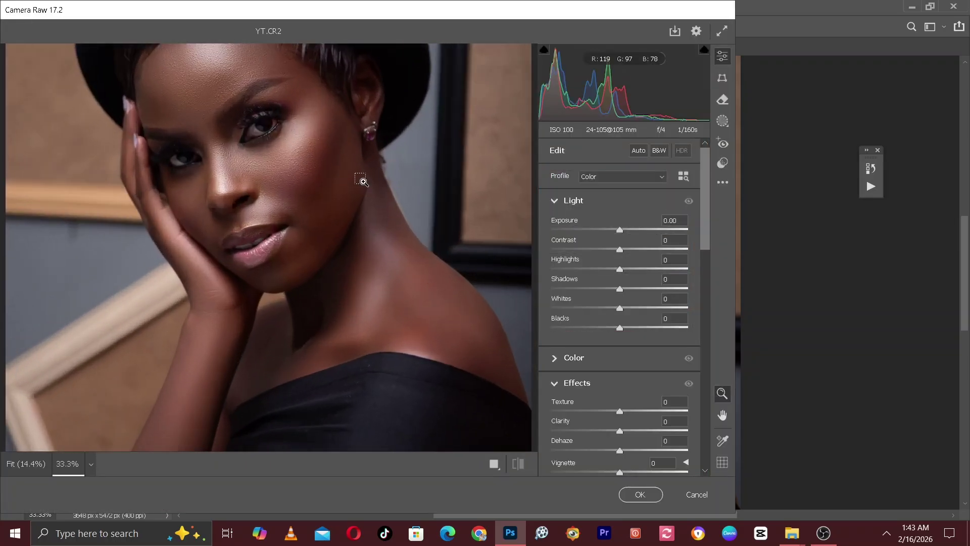
left_click(361, 180)
key("h")
left_click_drag(271, 214, 284, 304)
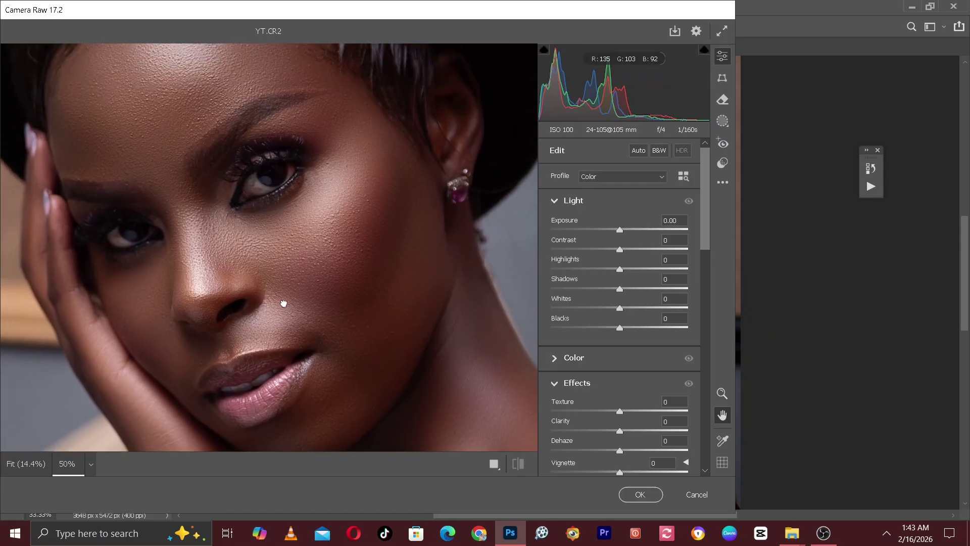
left_click(626, 431)
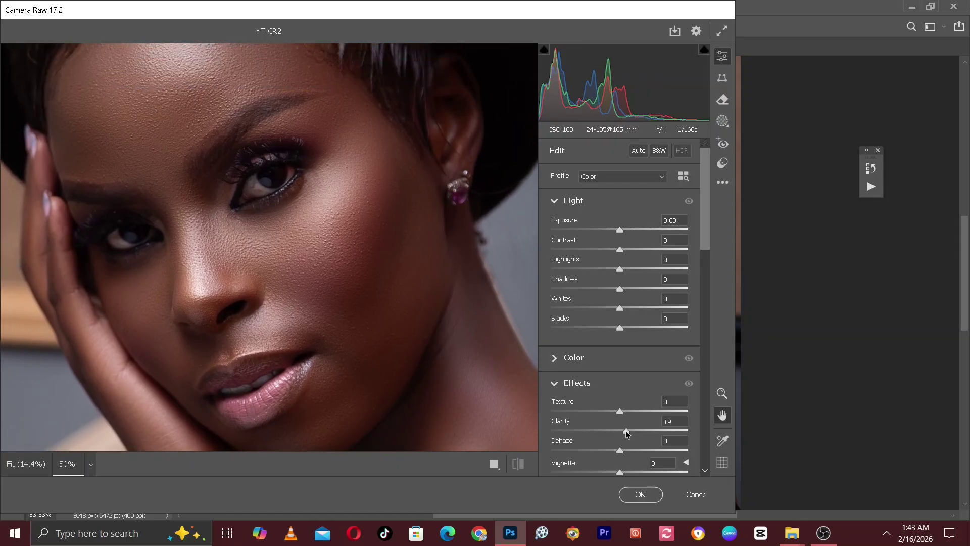
left_click(517, 470)
left_click(517, 470)
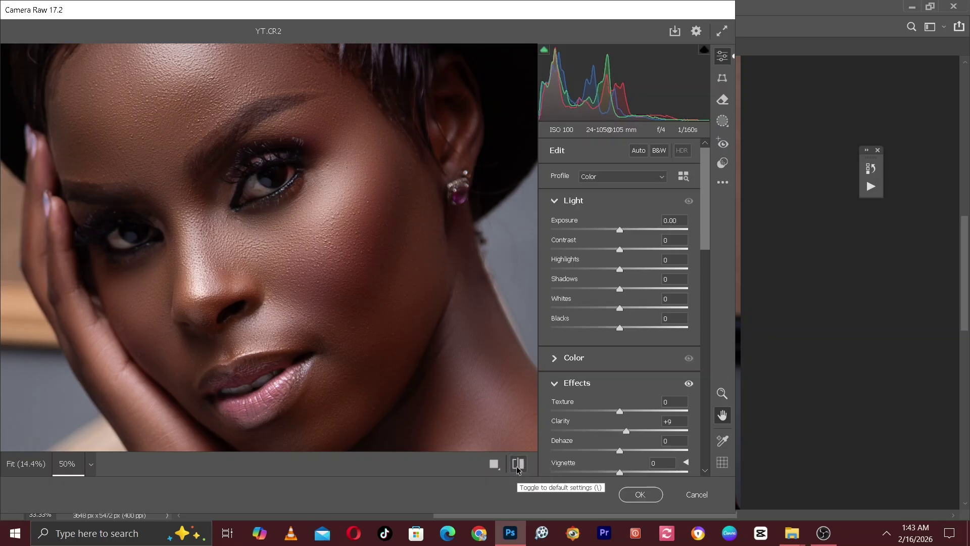
left_click(517, 470)
left_click(517, 470)
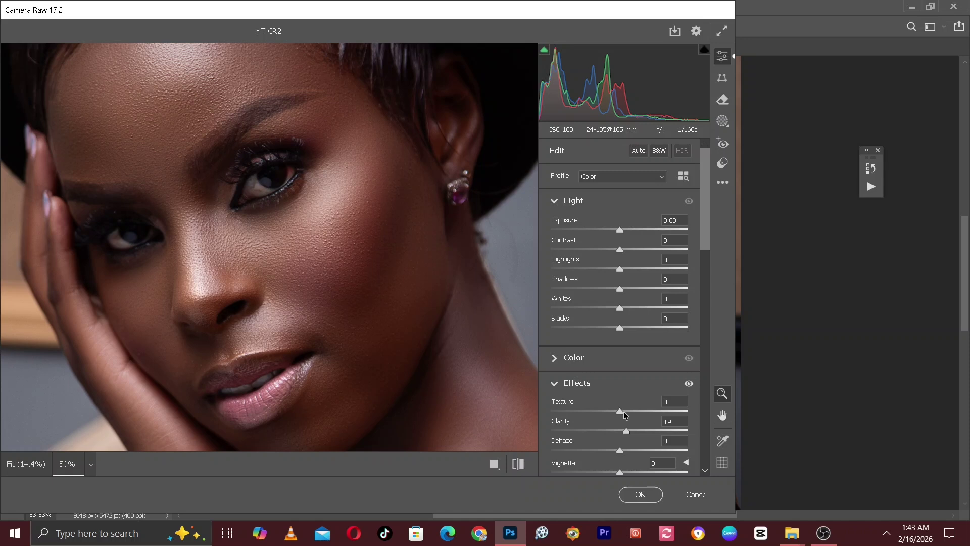
Step: Raise Texture and Dehaze slightly, compare the result with the default settings, and apply the Camera Raw filter
left_click_drag(620, 412, 622, 413)
left_click_drag(621, 450, 623, 450)
left_click(518, 463)
left_click(518, 464)
left_click(639, 499)
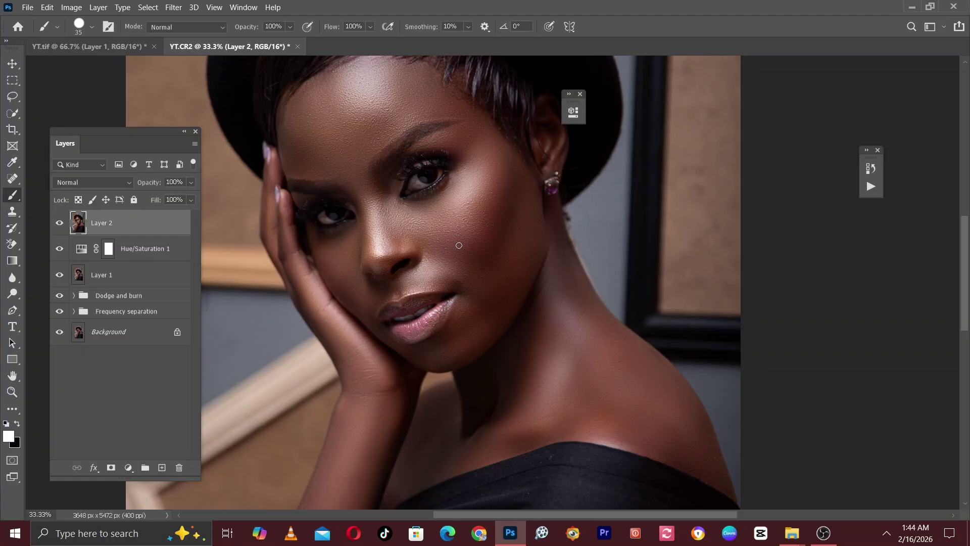
Step: Compare the face up close with and without Layer 2 to judge the Camera Raw enhancement
key("ctrl+plus")
key("ctrl+plus")
left_click_drag(461, 251, 475, 268)
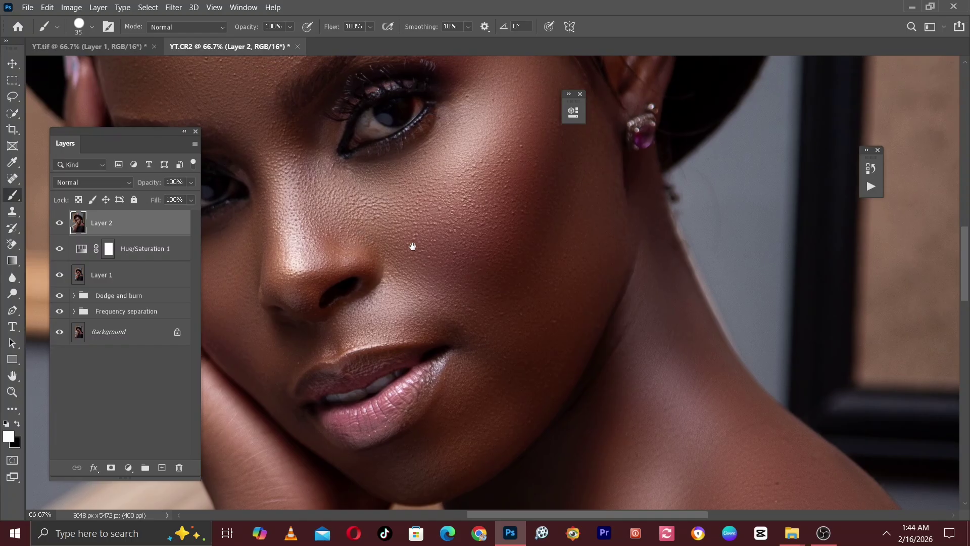
left_click_drag(411, 245, 507, 314)
left_click(60, 223)
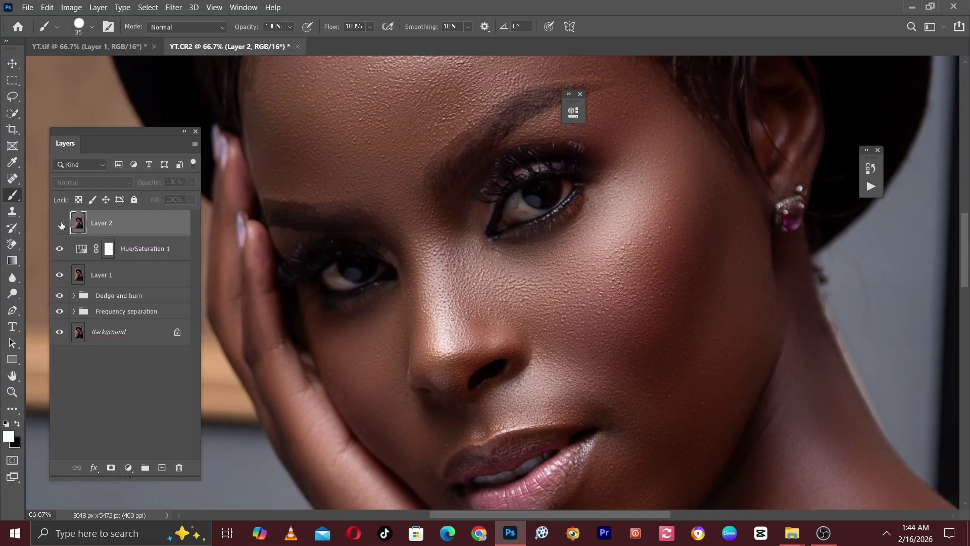
left_click(60, 223)
left_click(60, 224)
left_click(60, 223)
key("ctrl+minus")
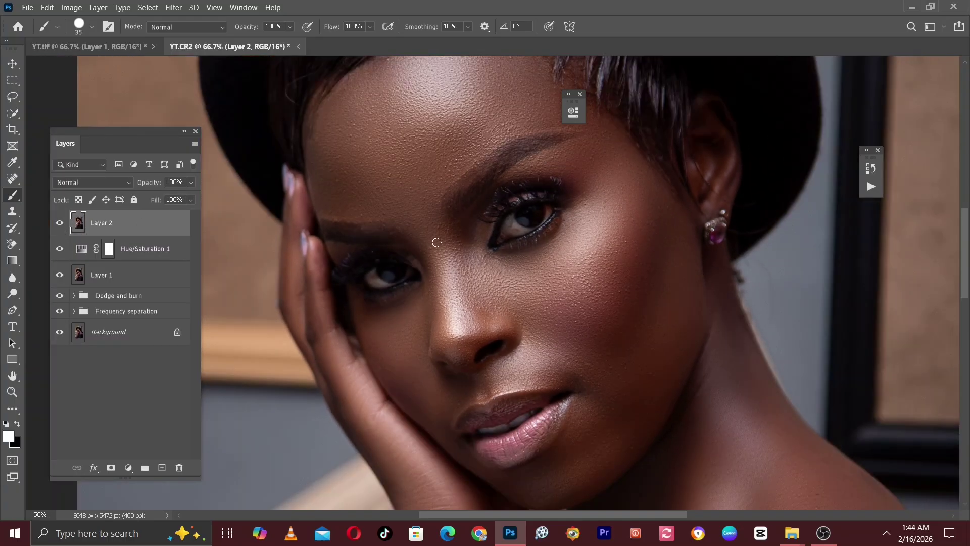
left_click_drag(456, 264, 448, 253)
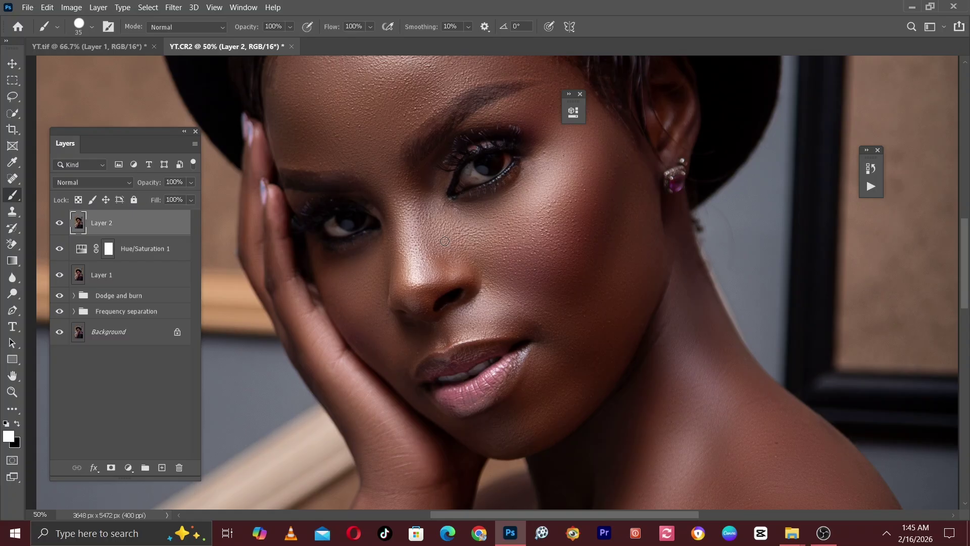
key("ctrl+minus")
key("ctrl+minus")
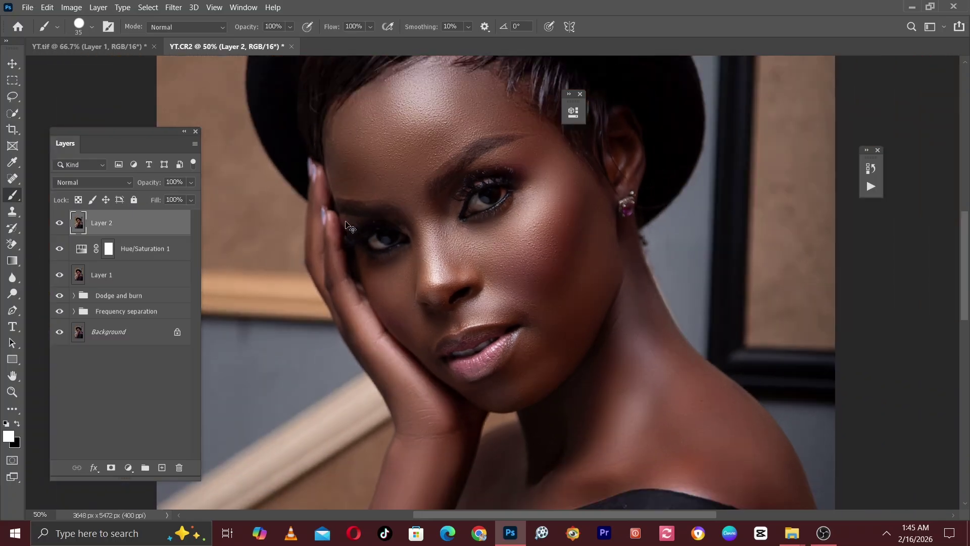
key("ctrl+plus")
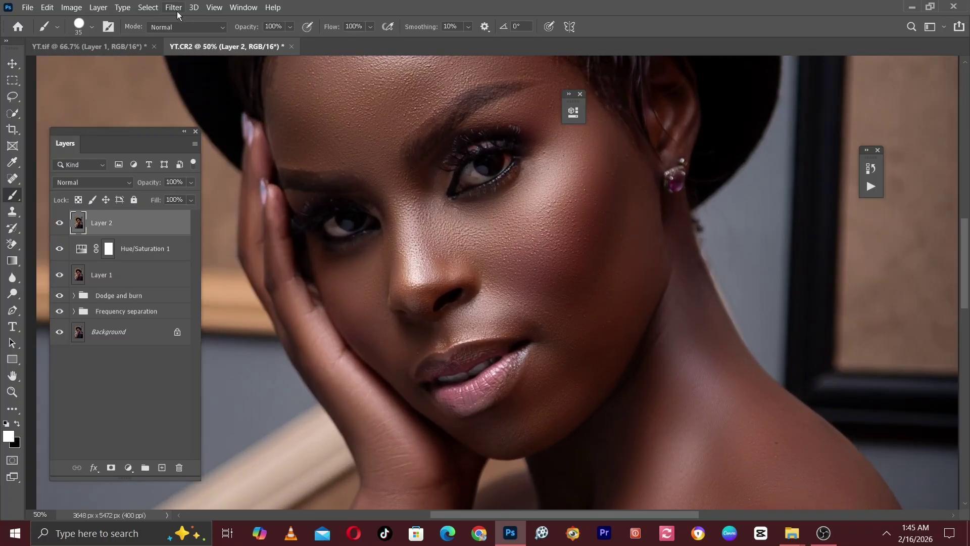
Step: Open Layer 2 in the Camera Raw Filter and bring up the Detail settings with the face previewed at 100%
left_click(177, 11)
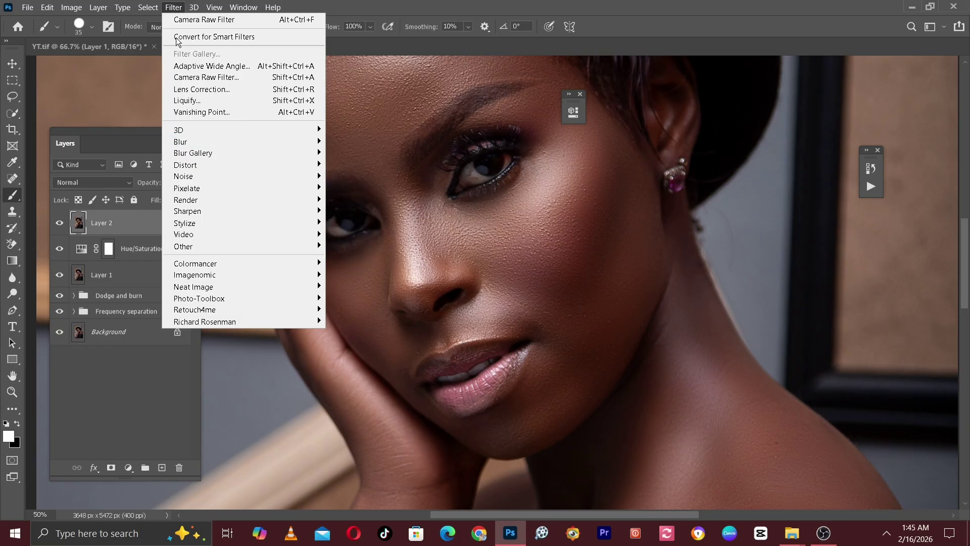
left_click(190, 79)
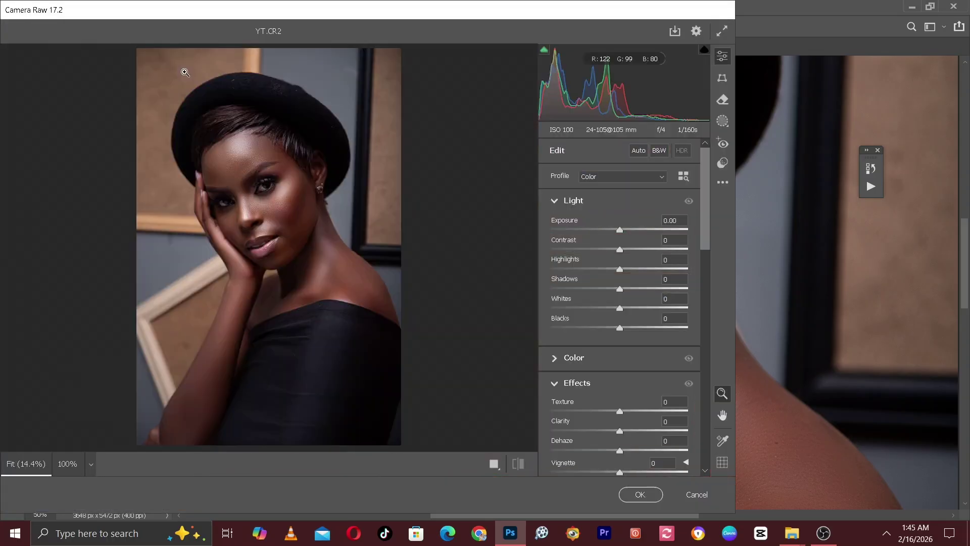
left_click_drag(705, 213, 699, 342)
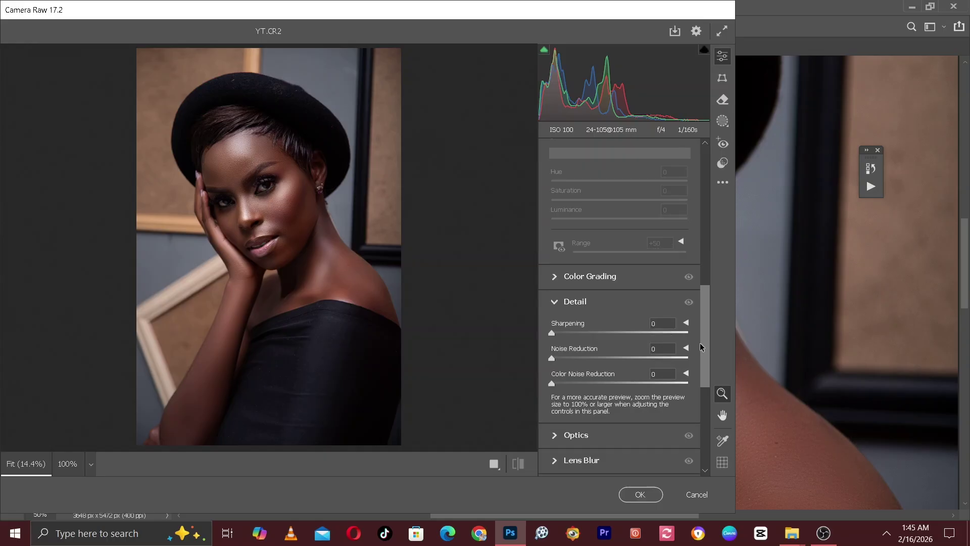
left_click(253, 186)
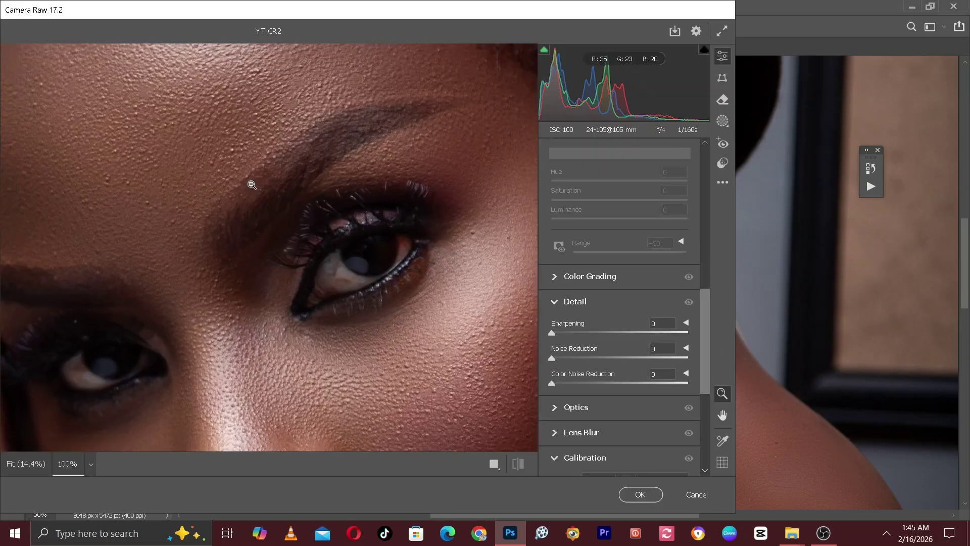
left_click_drag(247, 226, 297, 61)
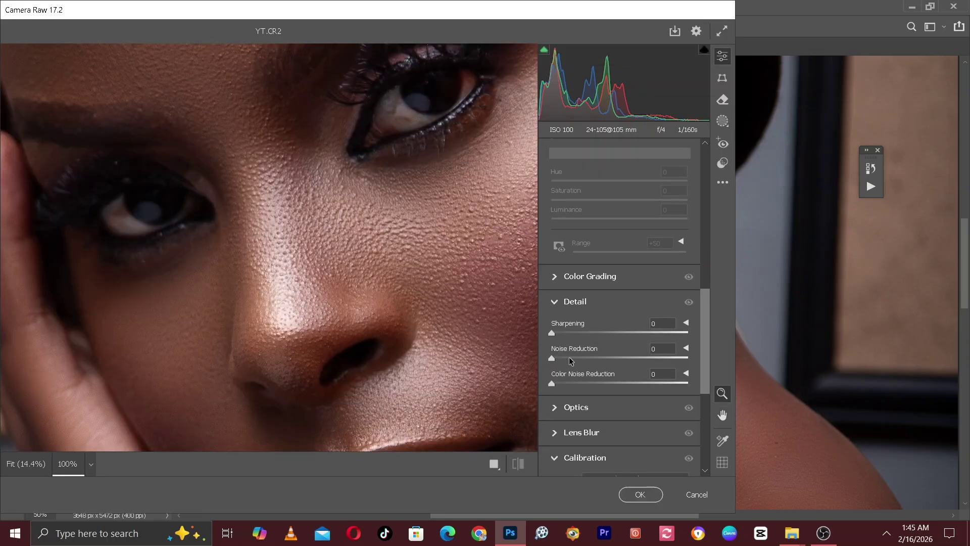
Step: Set Sharpening to 49 while checking the skin texture around the eyes, nose and cheek
left_click_drag(570, 334, 582, 334)
left_click_drag(450, 288, 278, 274)
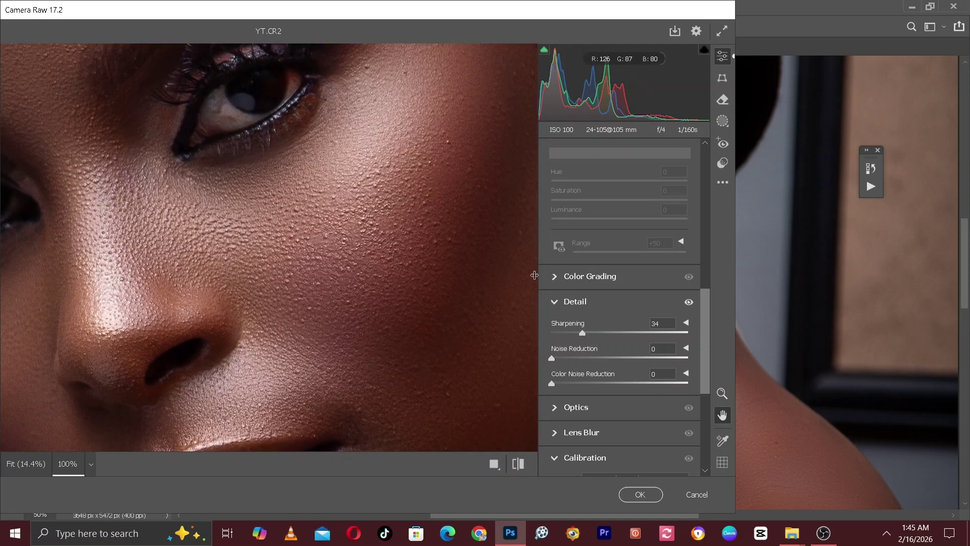
left_click_drag(594, 331, 591, 334)
left_click_drag(409, 293, 488, 382)
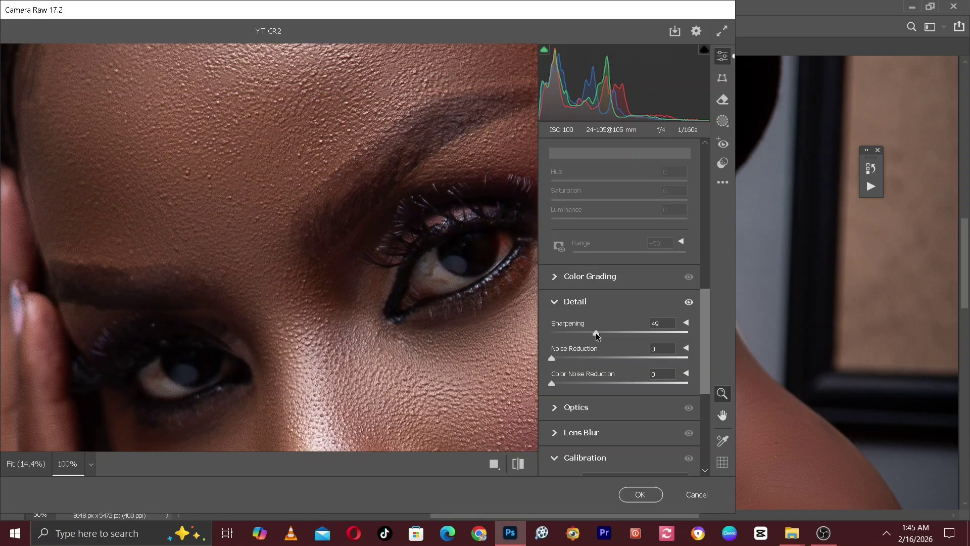
left_click_drag(383, 283, 320, 156)
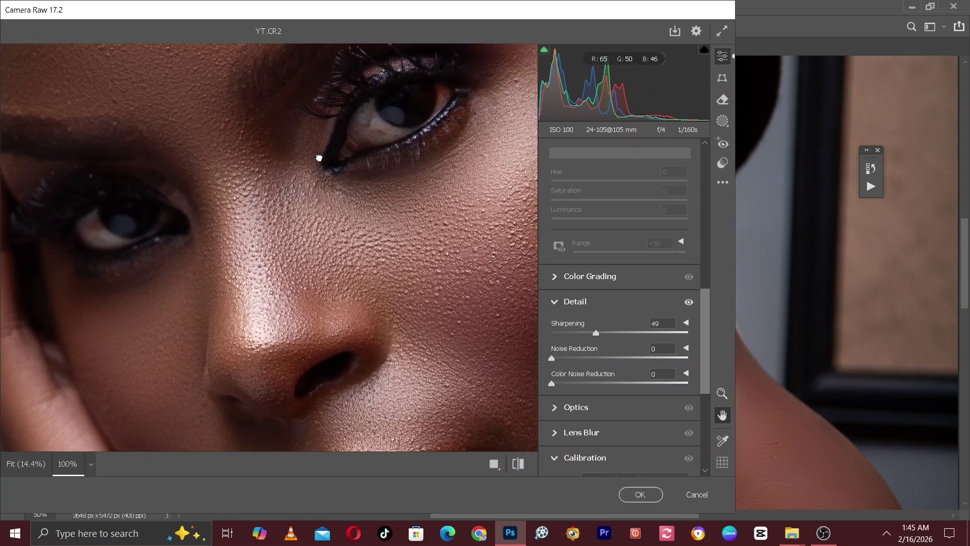
left_click_drag(395, 272, 256, 229)
left_click_drag(373, 223, 397, 317)
Step: Compare the sharpened face with the default settings at 100% and 66.7% magnification
left_click(517, 464)
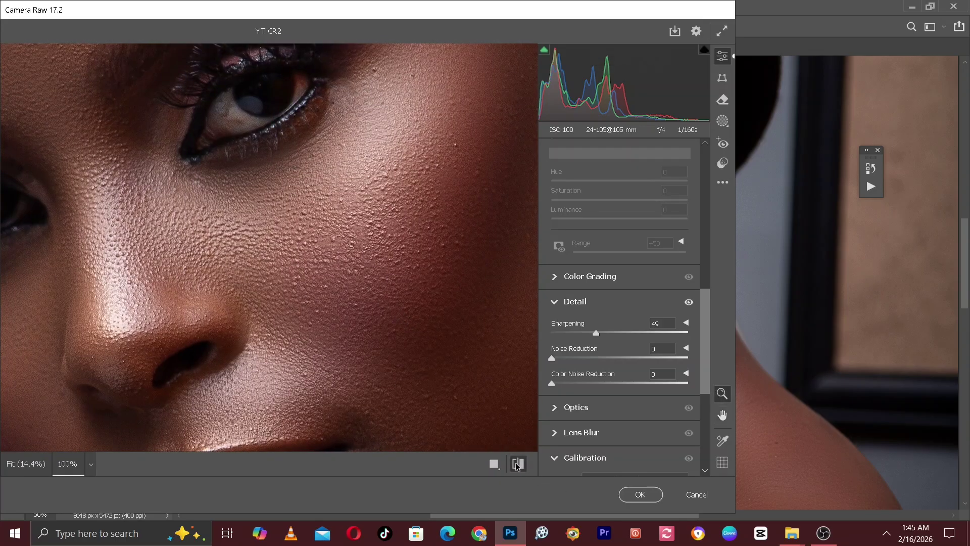
left_click(517, 464)
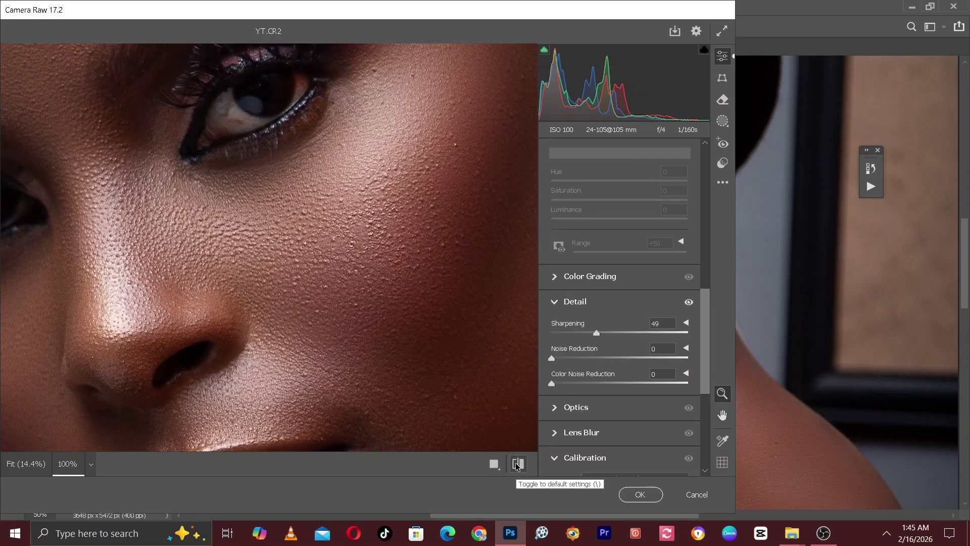
left_click(518, 464)
left_click(518, 464)
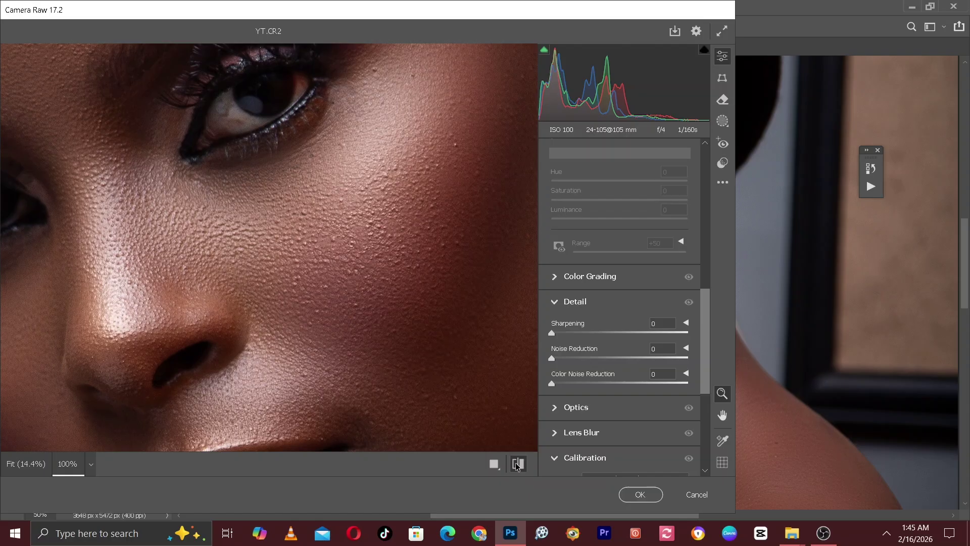
key("ctrl+minus")
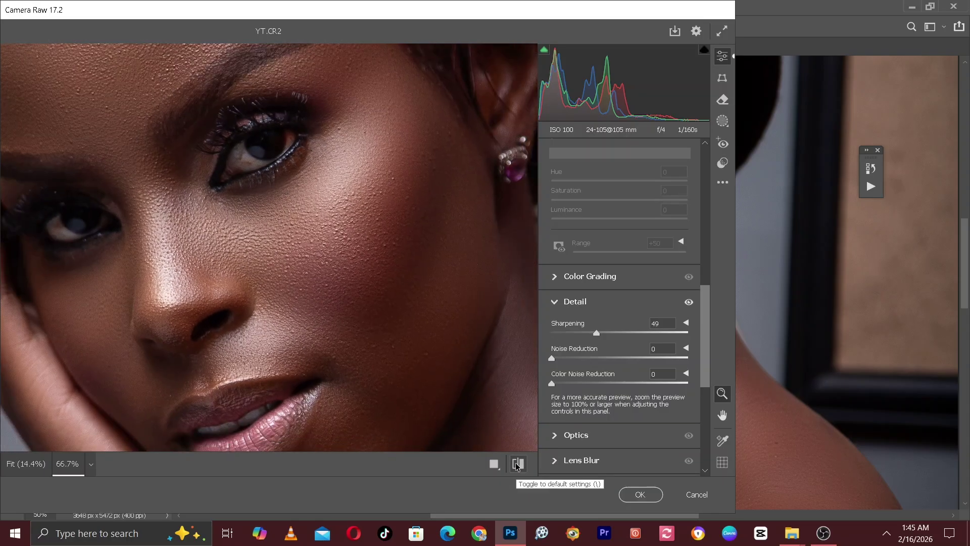
left_click(517, 464)
left_click(517, 464)
Step: Check the sharpened cheek against the default settings at 200% magnification, and apply the Camera Raw filter
key("ctrl+plus")
key("ctrl+plus")
left_click(517, 464)
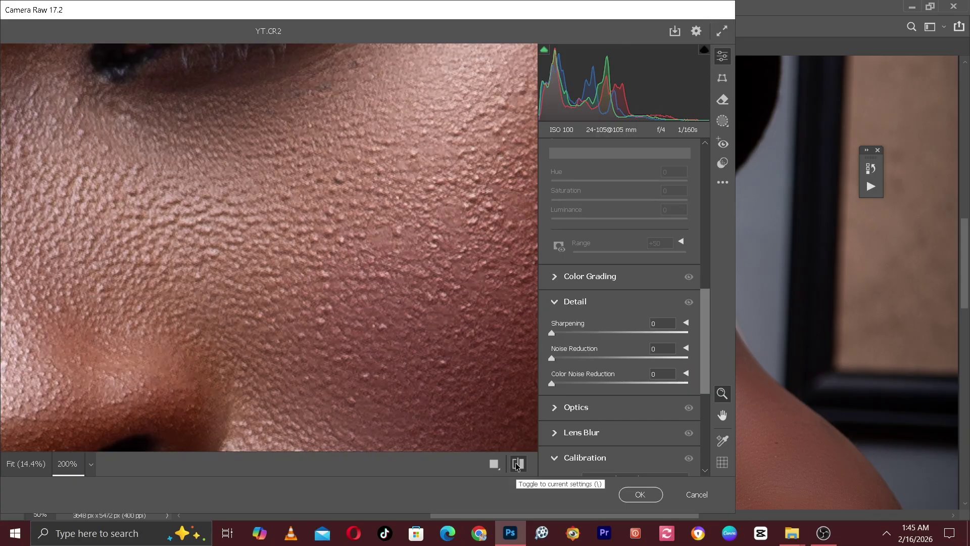
left_click(518, 464)
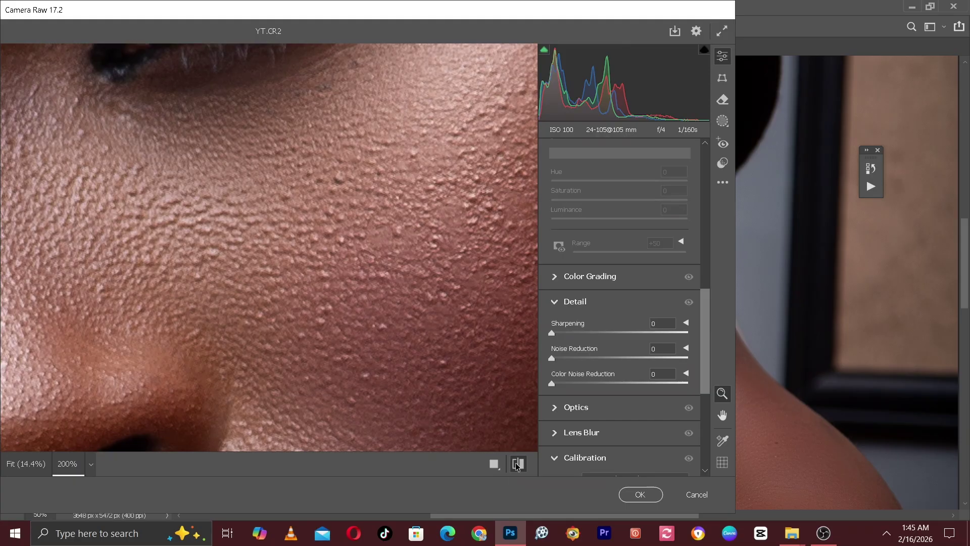
key("ctrl+minus")
key("ctrl+minus")
key("ctrl+minus")
key("ctrl+minus")
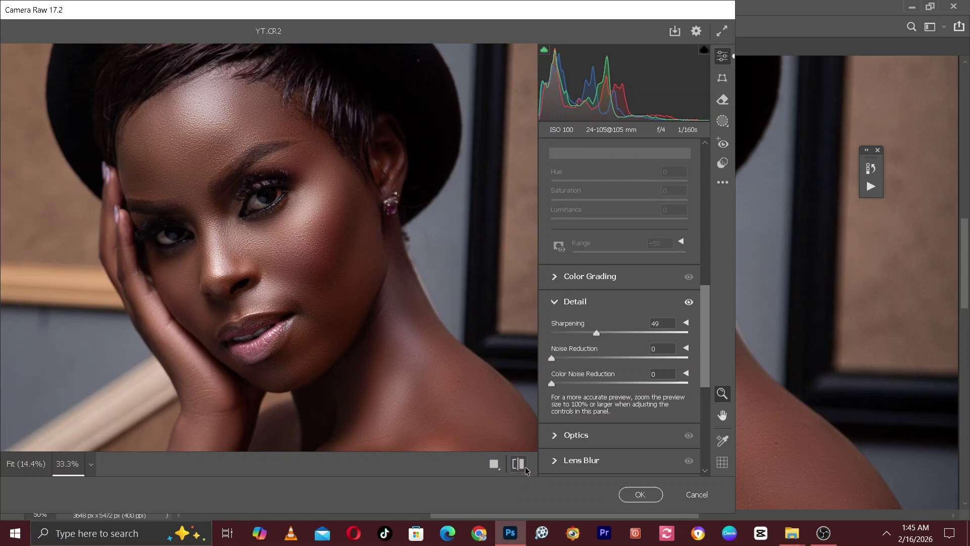
left_click(640, 495)
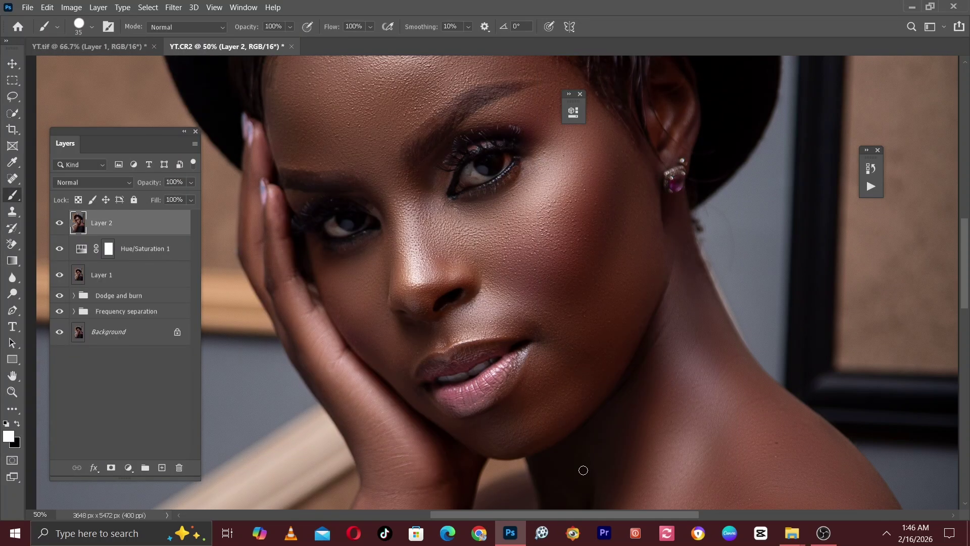
Step: Examine the sharpened portrait from the overall figure down to the facial skin texture
key("ctrl+minus")
key("ctrl+minus")
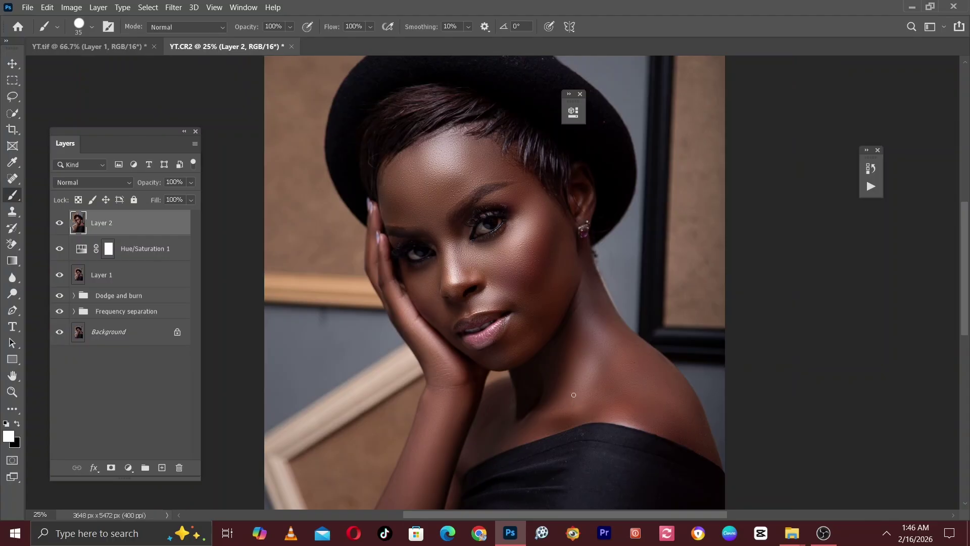
key("ctrl+minus")
left_click_drag(573, 395, 496, 305)
key("ctrl+plus")
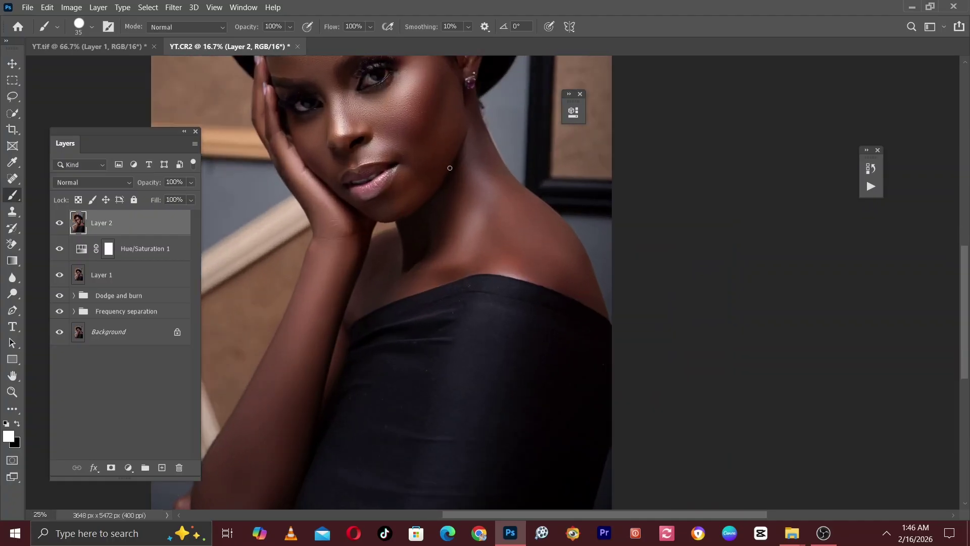
left_click_drag(471, 275, 547, 409)
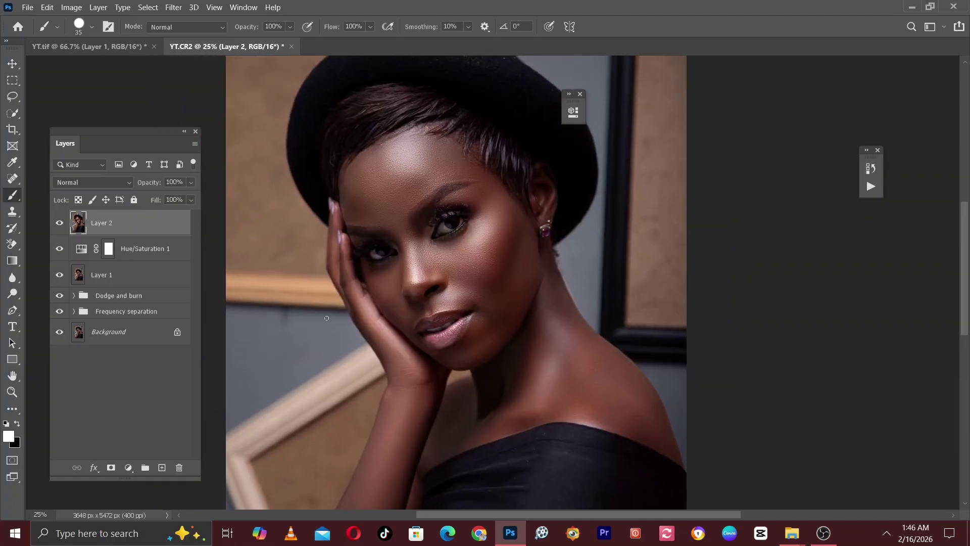
key("ctrl+plus")
key("ctrl+plus")
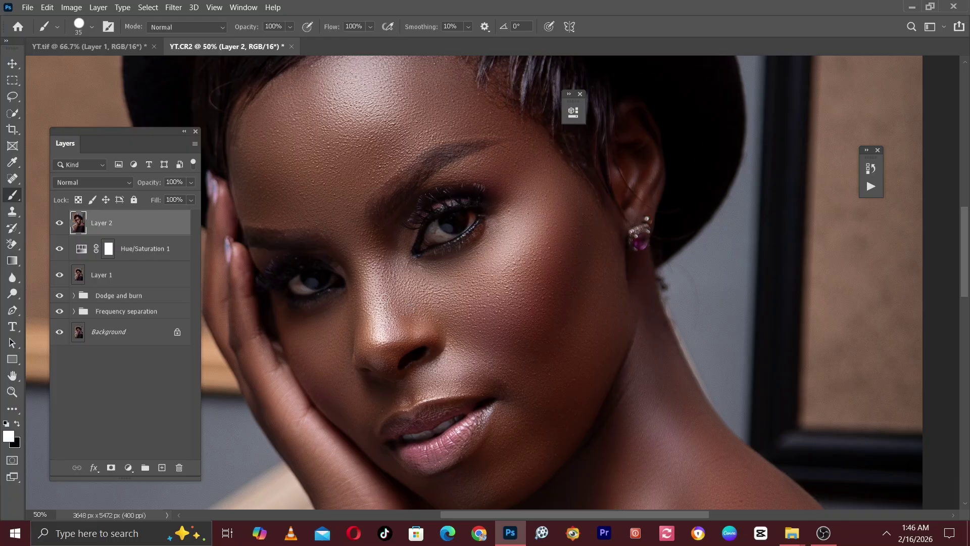
key("ctrl+minus")
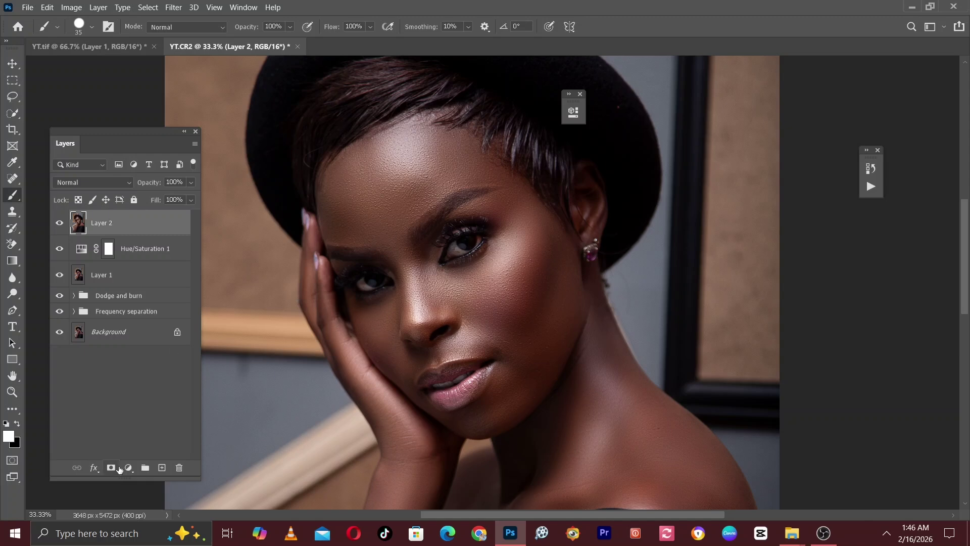
Step: Add a Black & White adjustment above Layer 2 with Reds at 38 and Yellows at 38
left_click(129, 468)
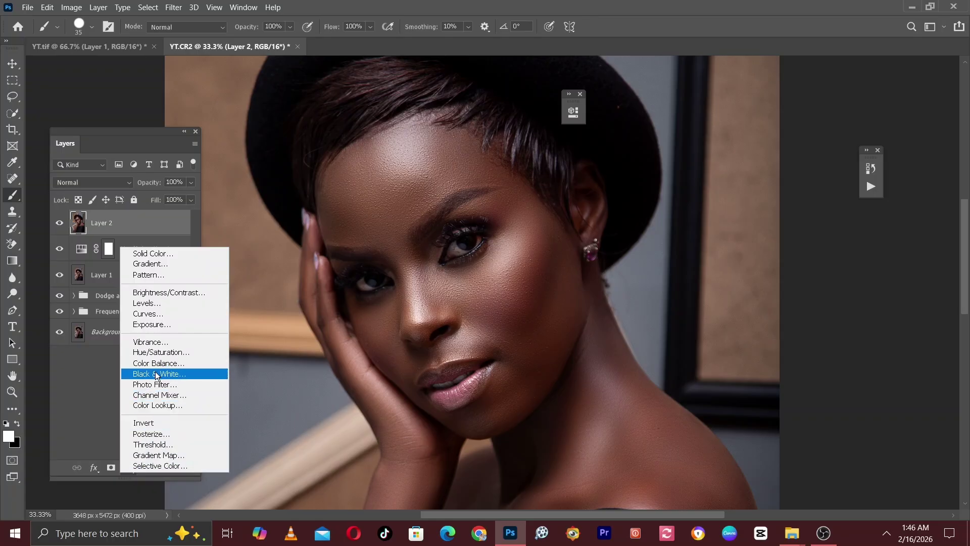
left_click(93, 420)
left_click(128, 469)
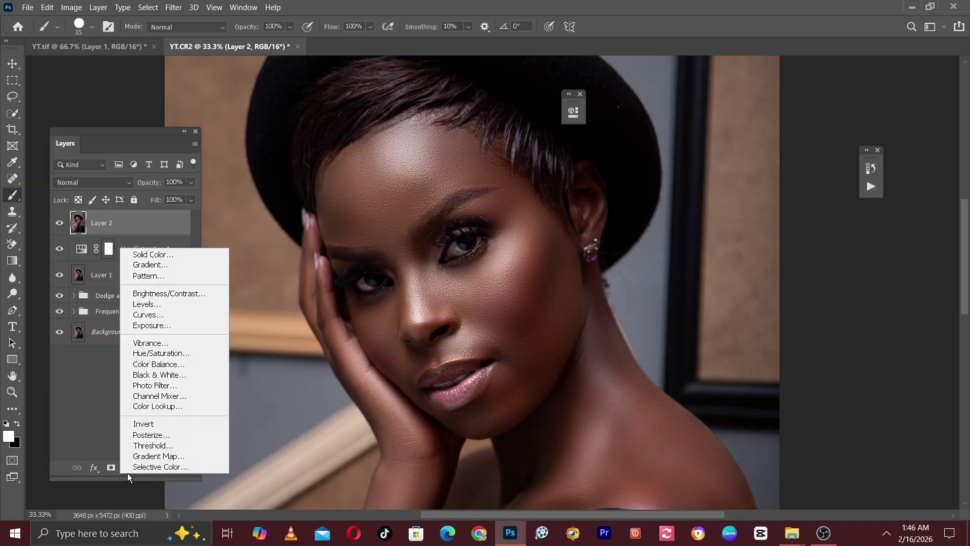
left_click(151, 376)
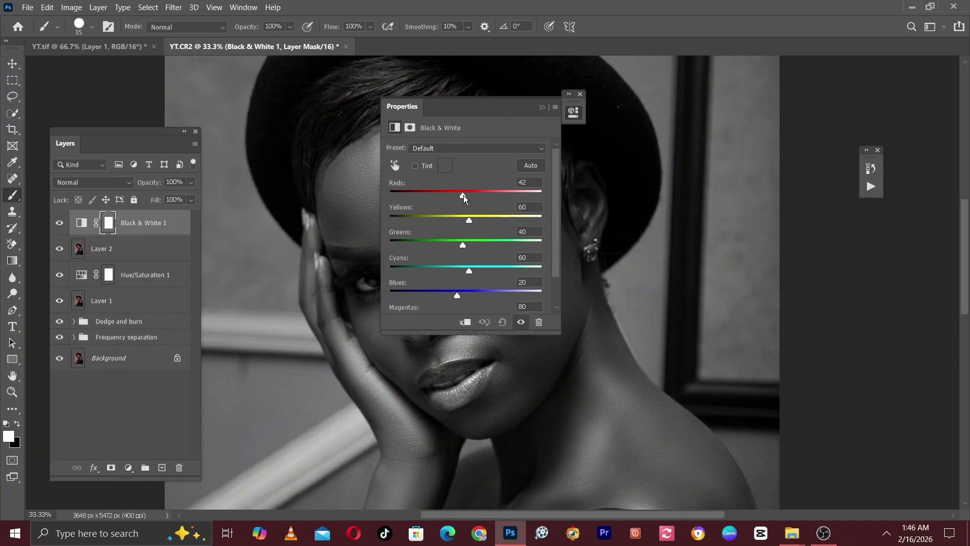
left_click_drag(463, 196, 463, 218)
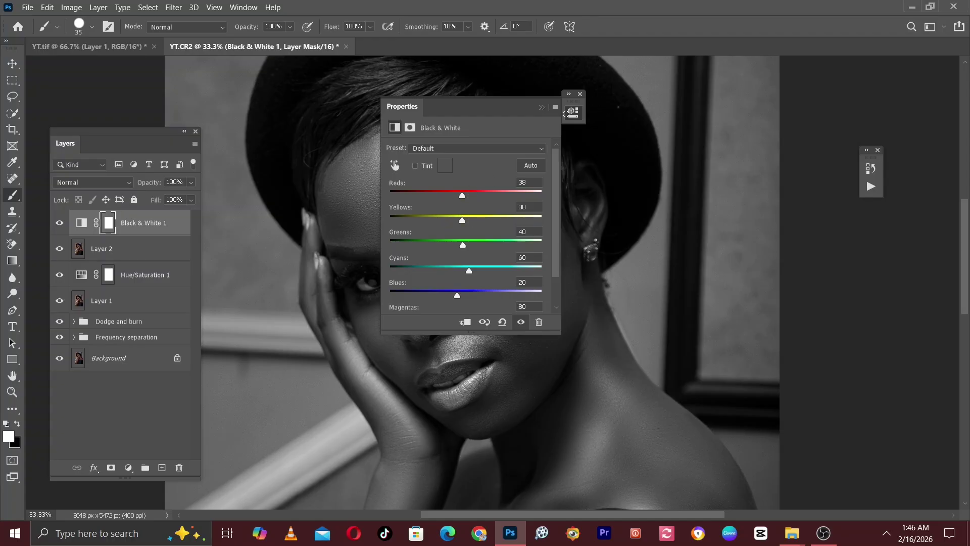
left_click(543, 107)
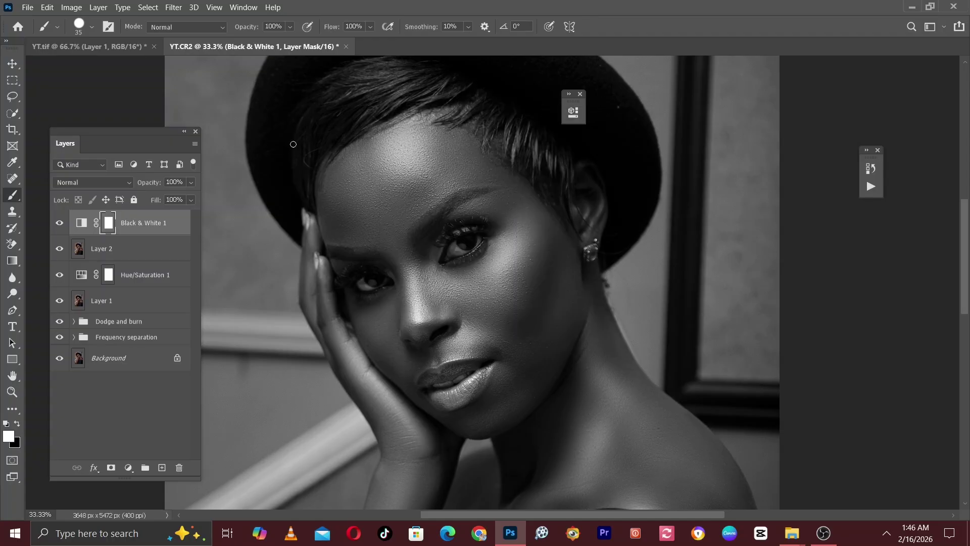
Step: Blend the Black & White adjustment in Multiply mode at 12% opacity
left_click(90, 184)
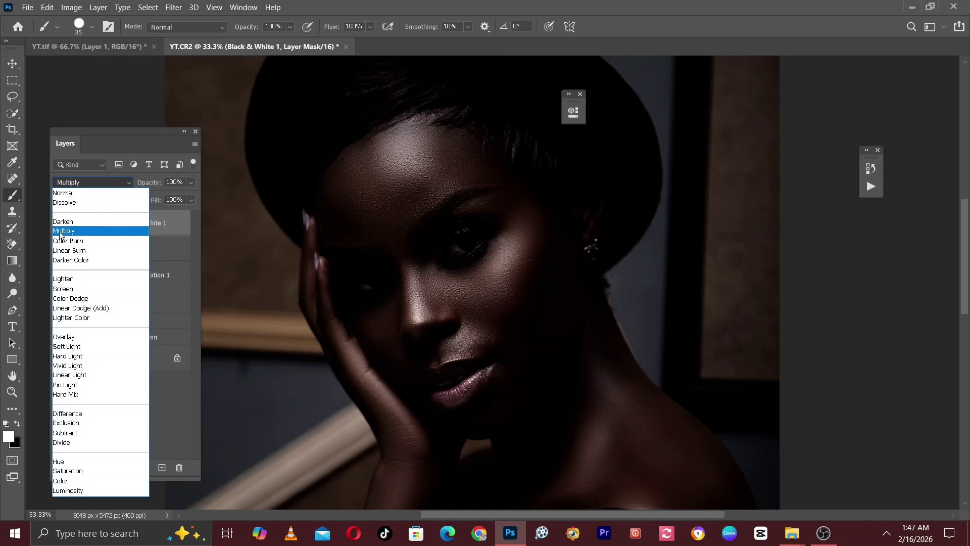
left_click(60, 233)
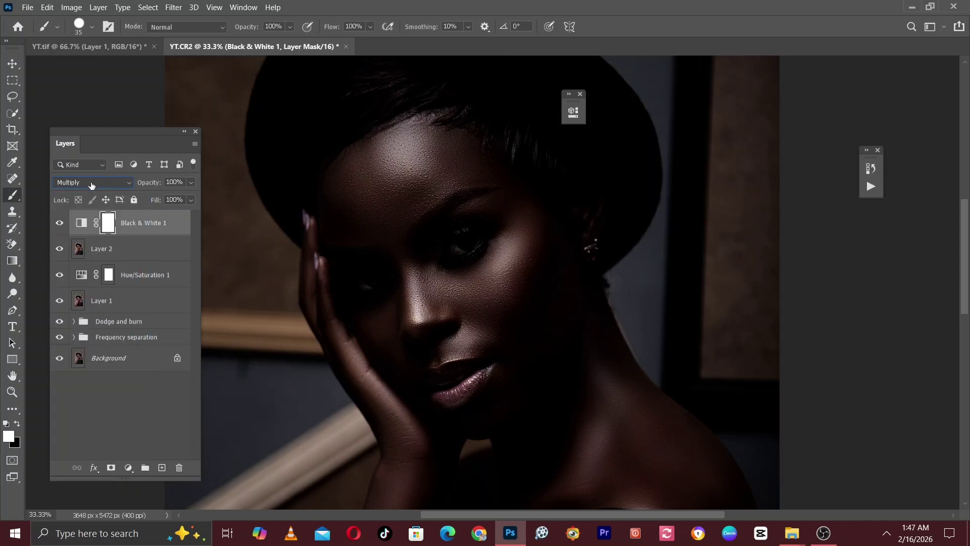
left_click(191, 182)
left_click_drag(185, 196, 141, 195)
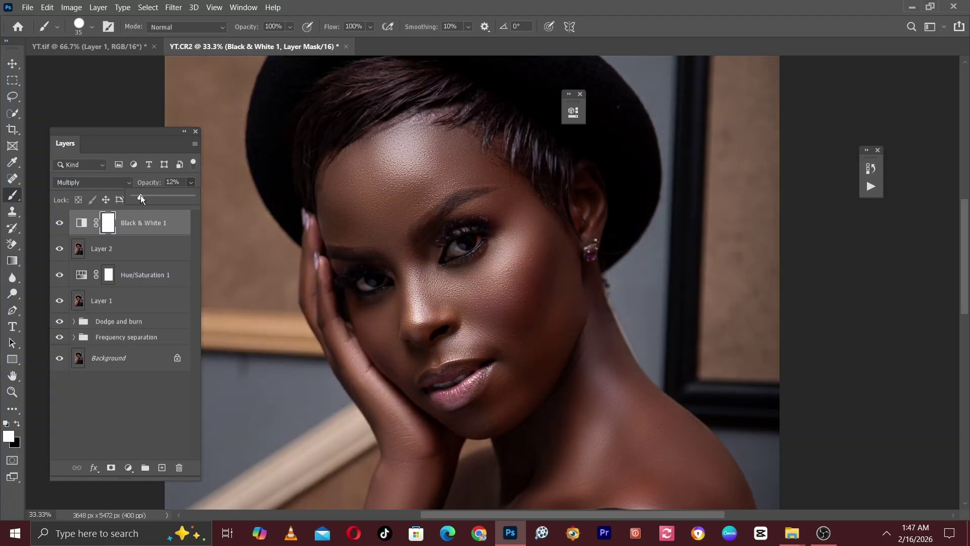
Step: Set the Black & White adjustment's opacity to 10%
left_click(174, 183)
type("10")
key("Return")
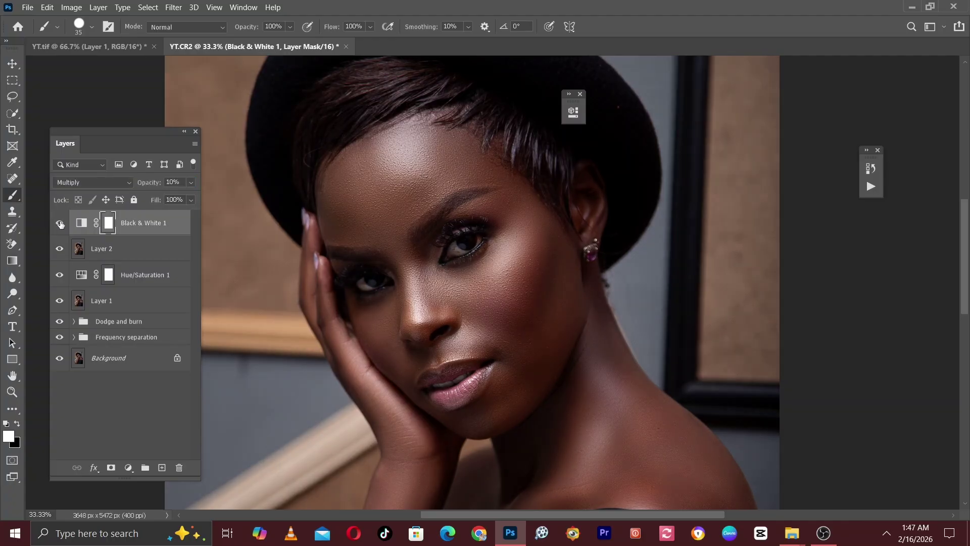
Step: Add a Photo Filter adjustment above Black & White 1 using Warming Filter (85) at 25% density
key("ctrl+minus")
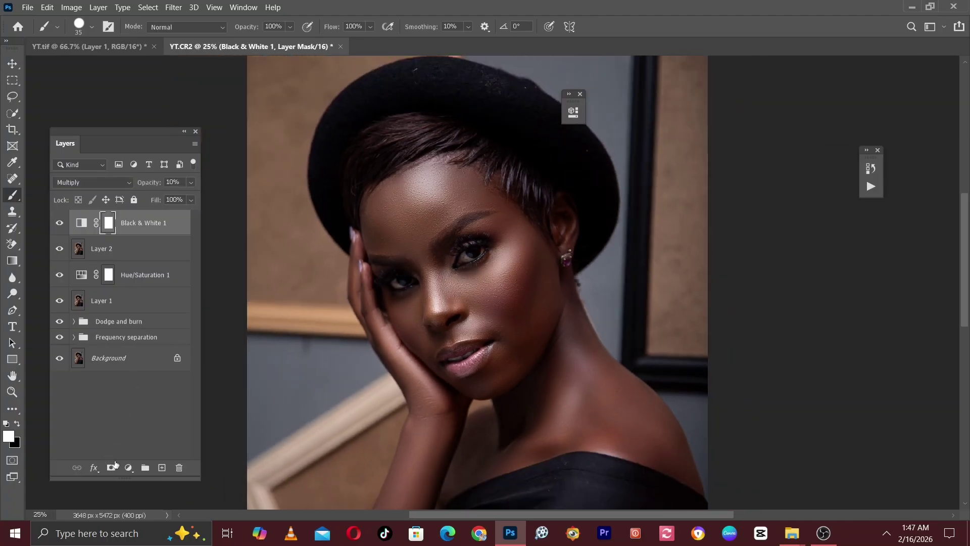
left_click(128, 468)
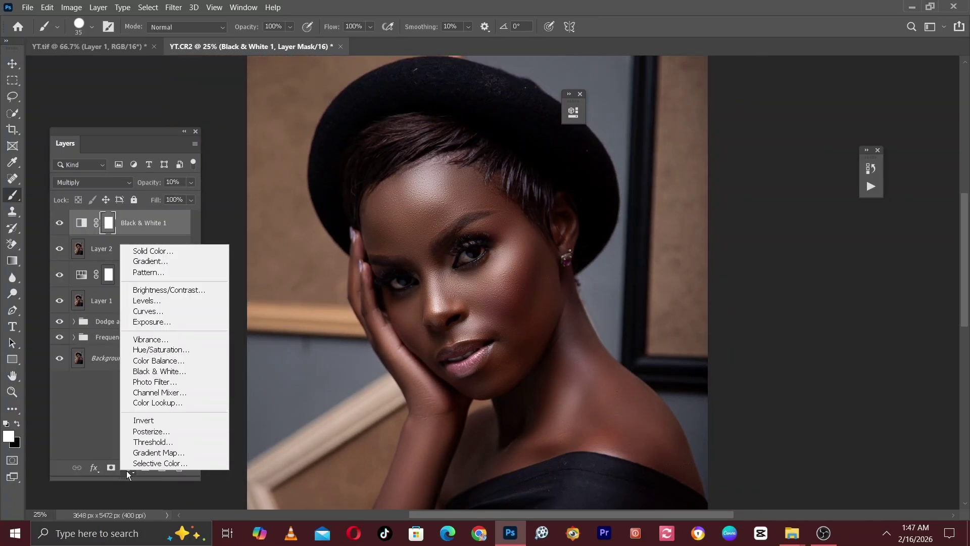
left_click(154, 382)
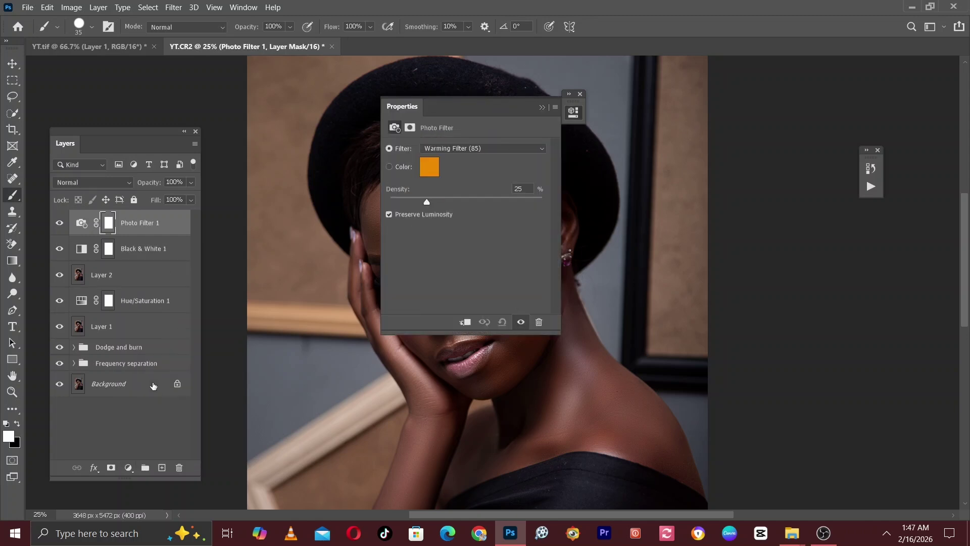
left_click(460, 150)
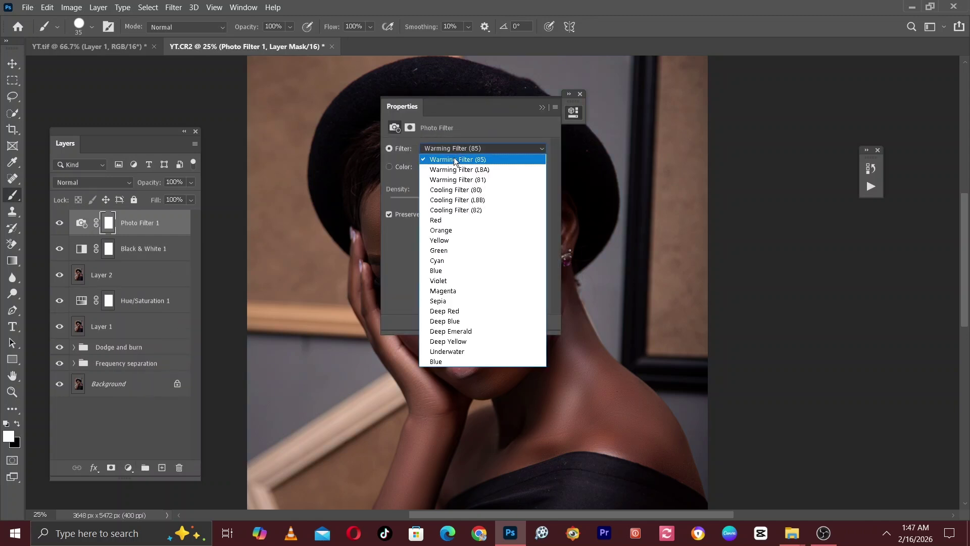
left_click(455, 161)
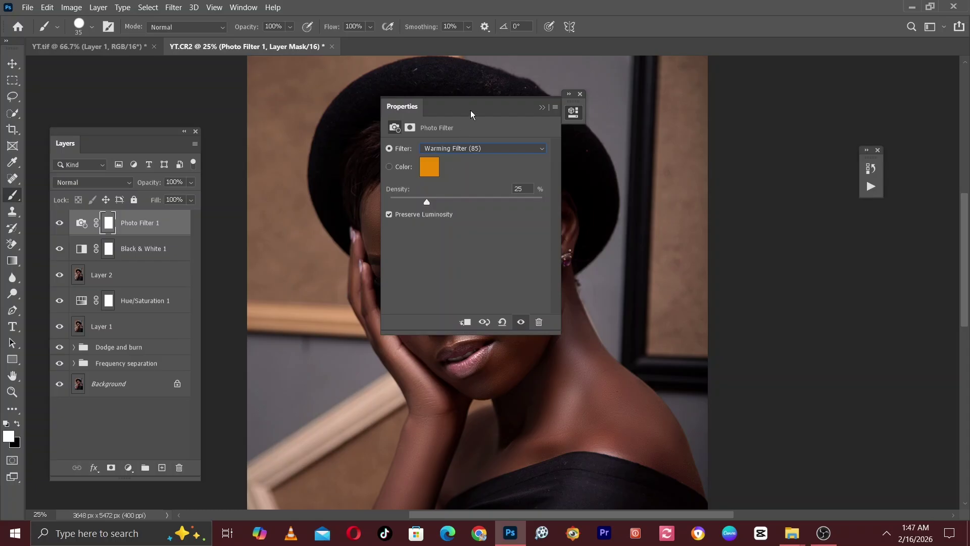
left_click_drag(471, 111, 647, 145)
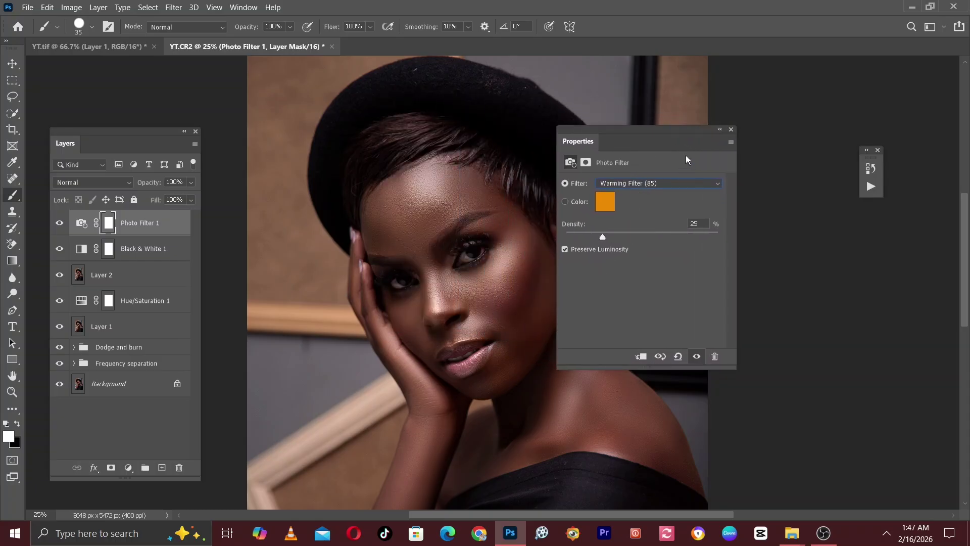
left_click(720, 129)
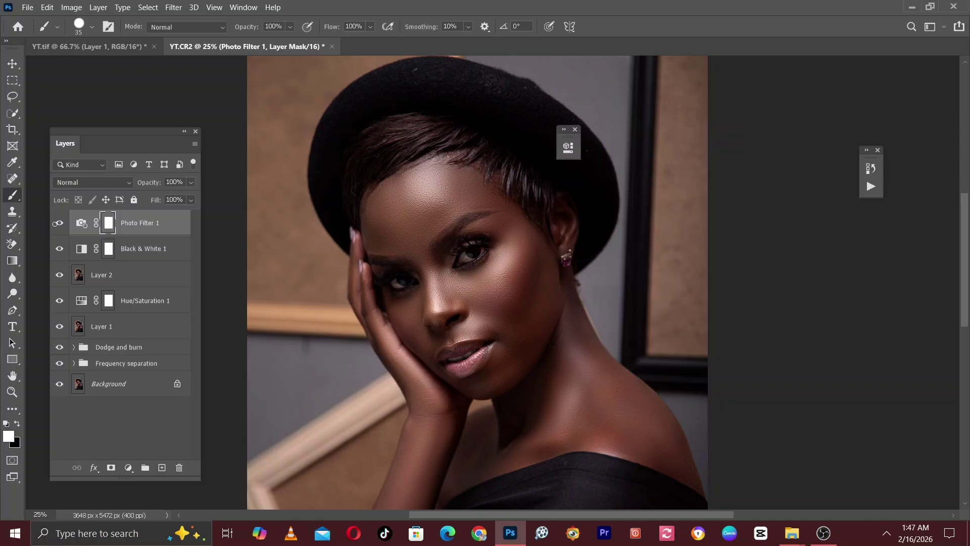
Step: Compare the portrait with and without the warming photo filter
left_click(59, 223)
left_click(59, 224)
left_click(59, 225)
left_click(60, 226)
Step: Add a second Photo Filter adjustment above the warming one and set it to Cooling Filter (82)
left_click(129, 470)
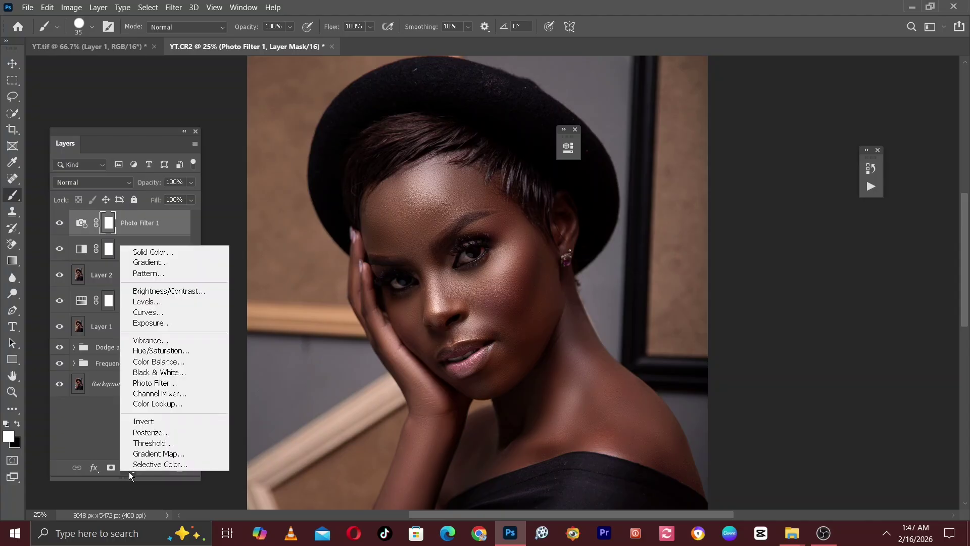
left_click(157, 387)
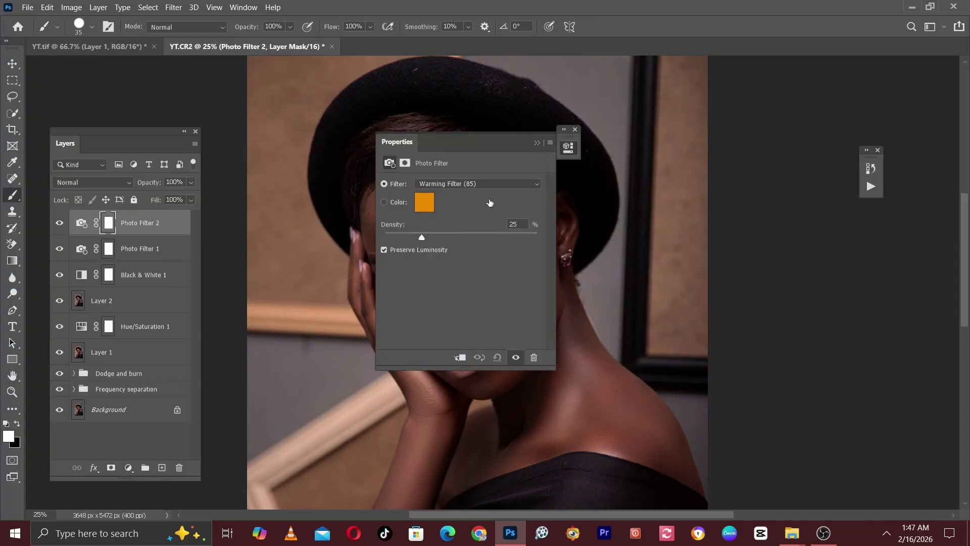
left_click(474, 183)
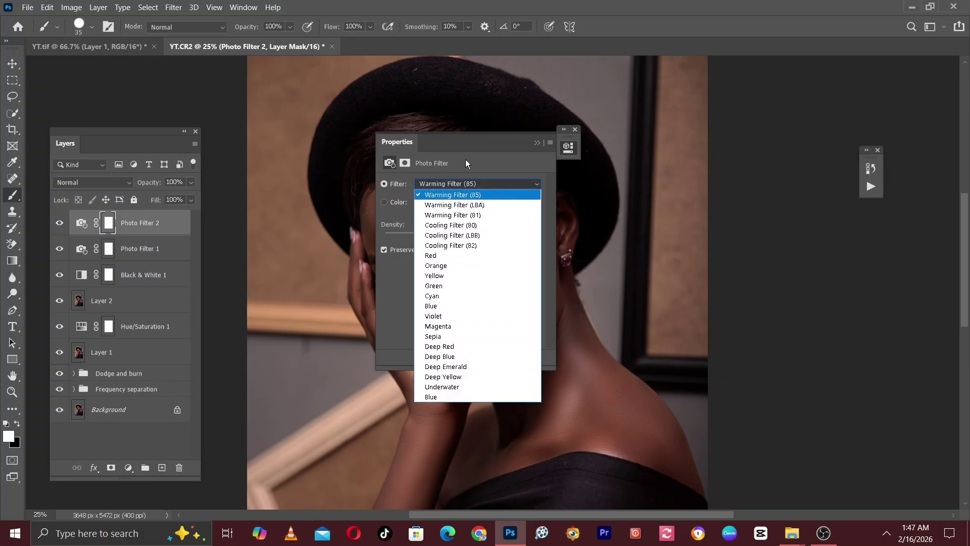
left_click(469, 146)
left_click_drag(499, 145, 739, 130)
left_click(692, 170)
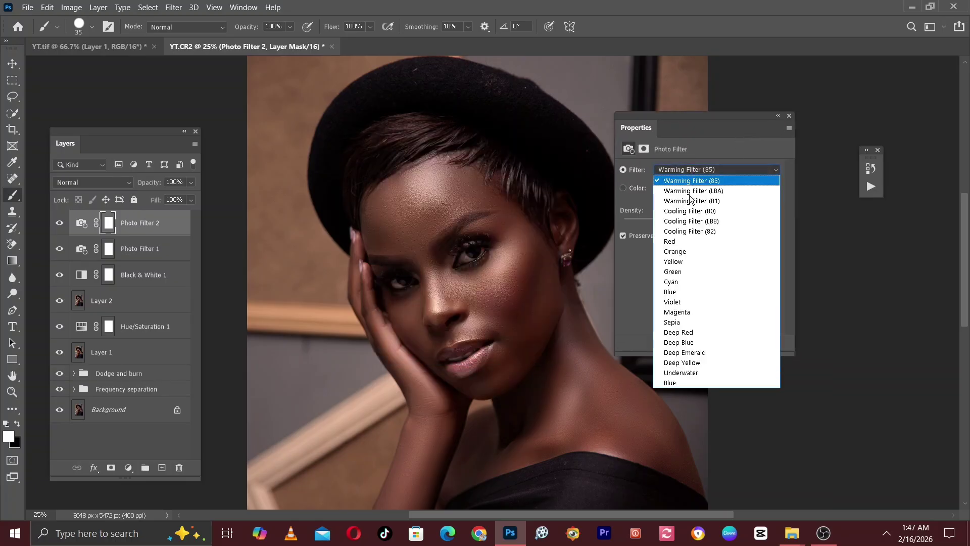
left_click(684, 232)
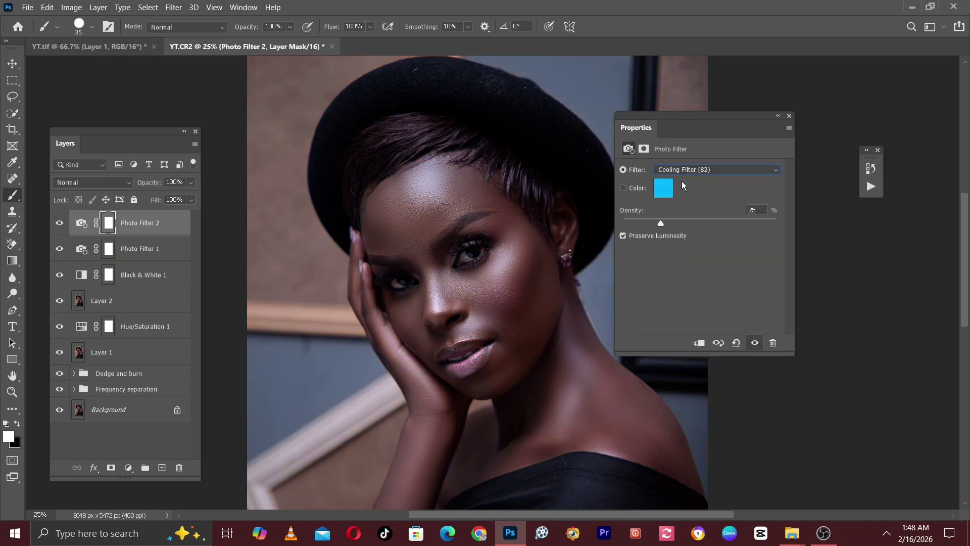
Step: Try Cooling Filter (LBB) before returning to Cooling Filter (82), and lower the second photo filter's density
left_click(684, 170)
left_click(679, 222)
left_click(691, 170)
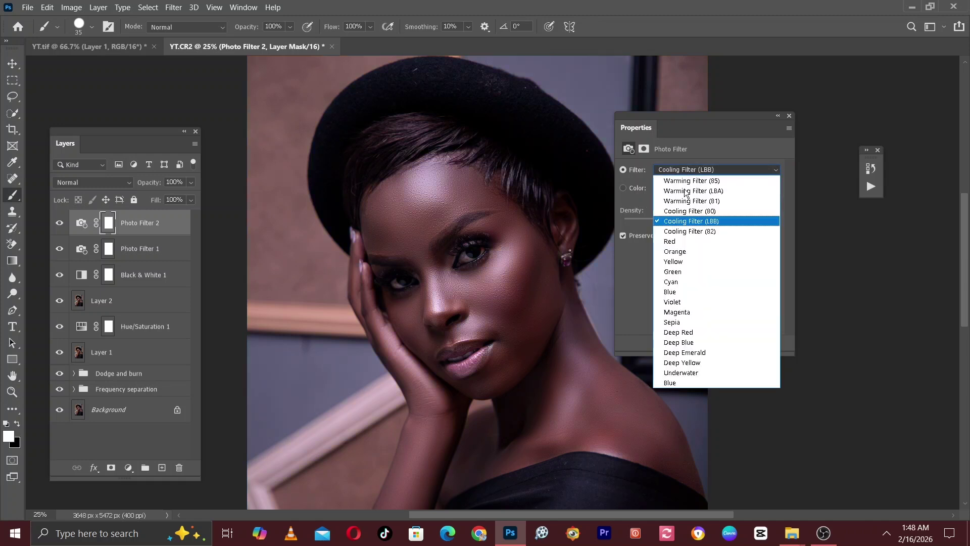
left_click(680, 231)
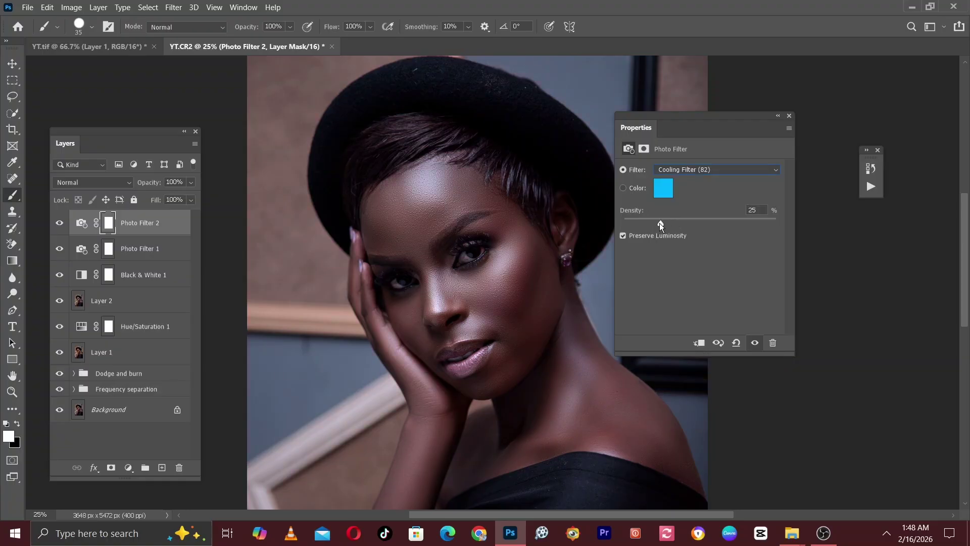
left_click_drag(659, 223, 619, 222)
left_click(778, 116)
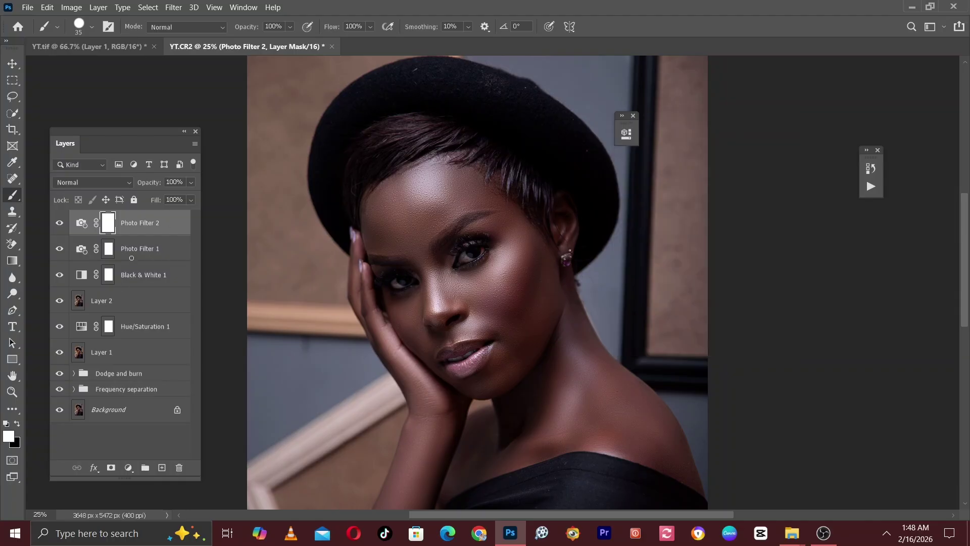
Step: Group all layers from Photo Filter 2 down to Layer 1
key("ctrl+plus")
left_click_drag(293, 300, 292, 313)
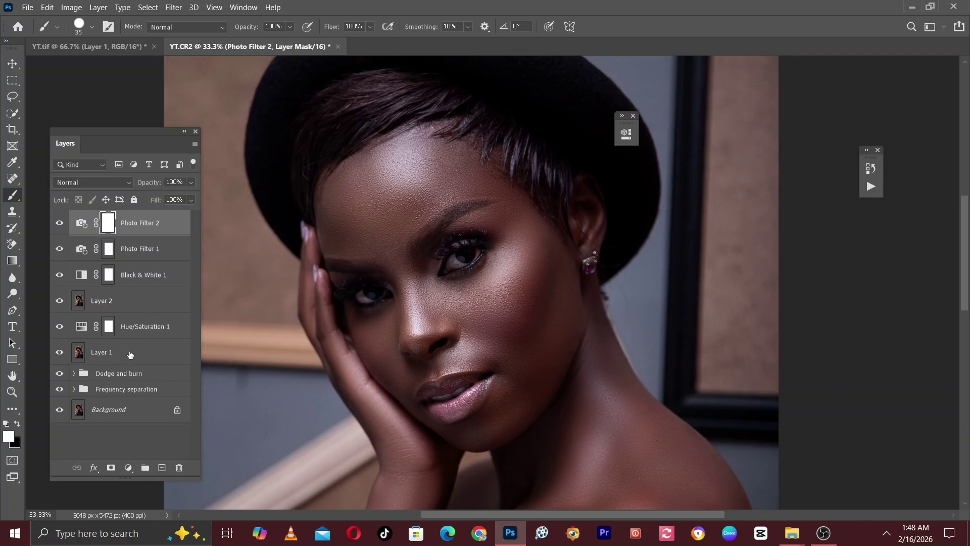
left_click(119, 303, "shift")
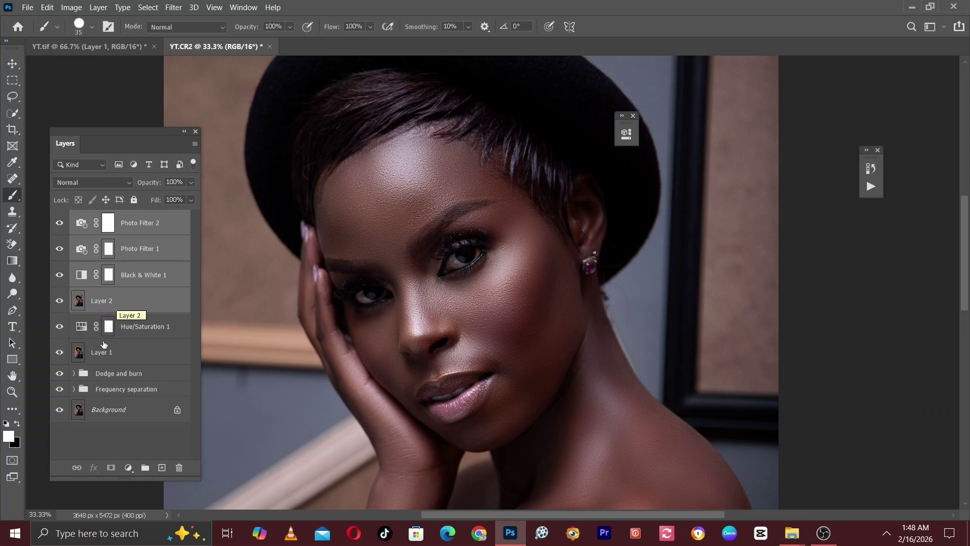
left_click(104, 357, "shift")
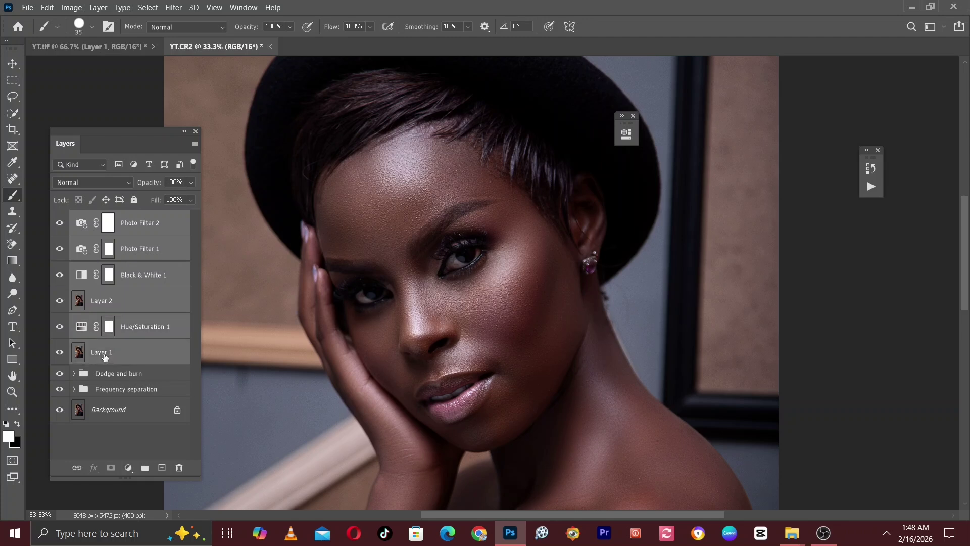
key("ctrl+g")
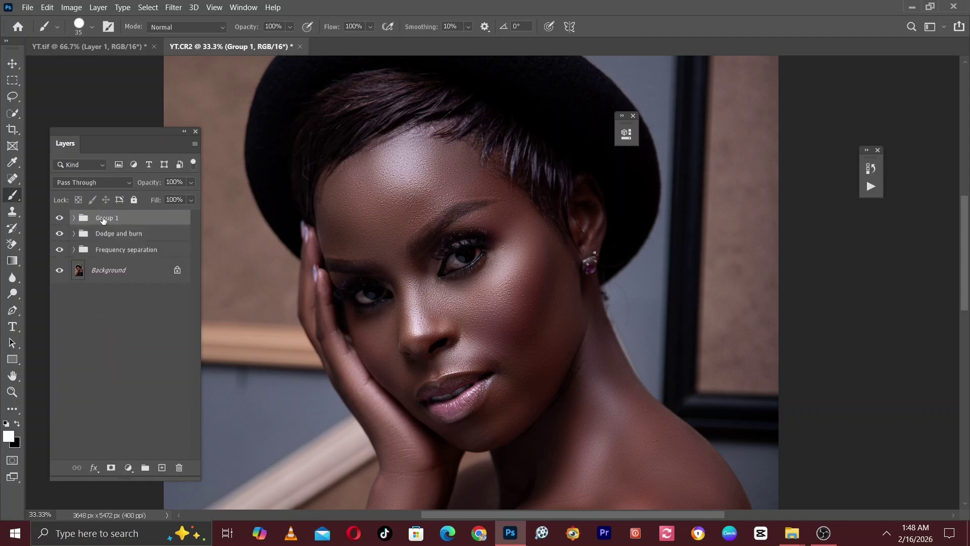
Step: Rename the new layer group as "ColoR Collection and sharpen"
double_click(103, 218)
type("C")
type("oloR")
type(" CO")
type("o")
type("llection ")
type("and")
type(" sha")
type("r")
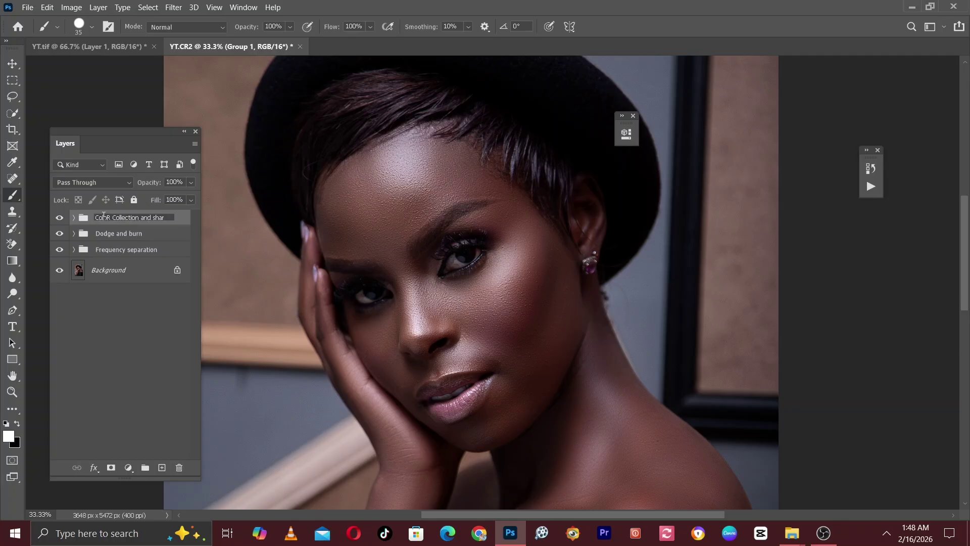
type("pen")
left_click(137, 337)
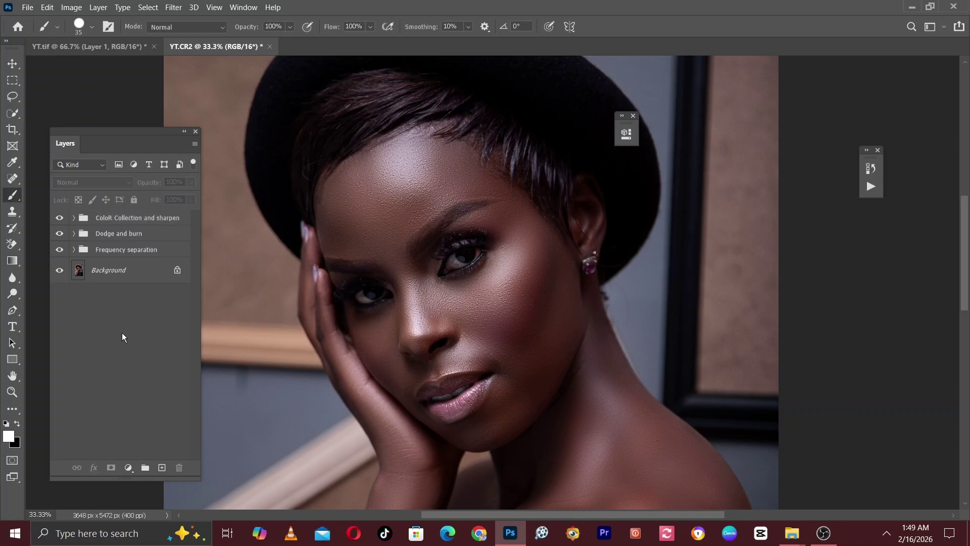
Step: Reduce the opacity of Photo Filter 2 inside the ColoR Collection and sharpen group to 72%
key("ctrl+plus")
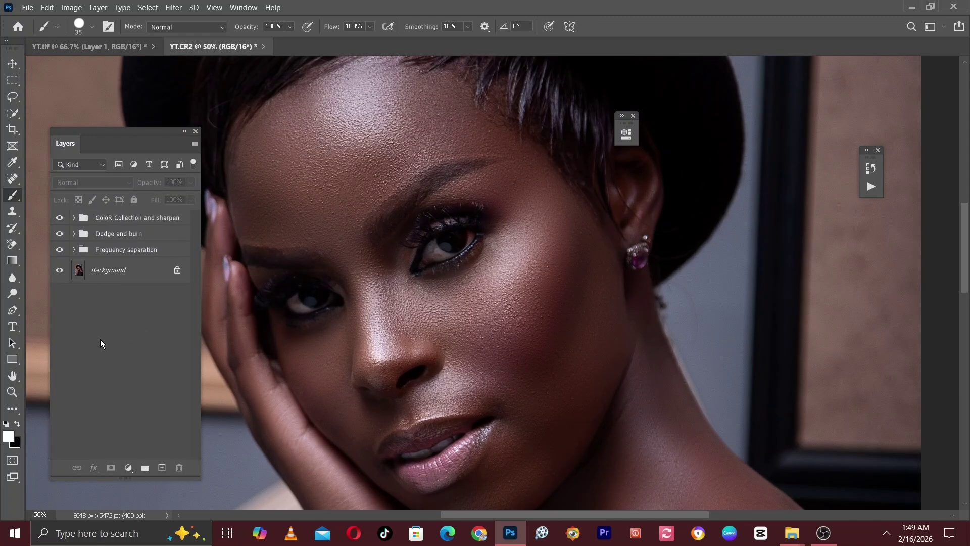
key("ctrl+minus")
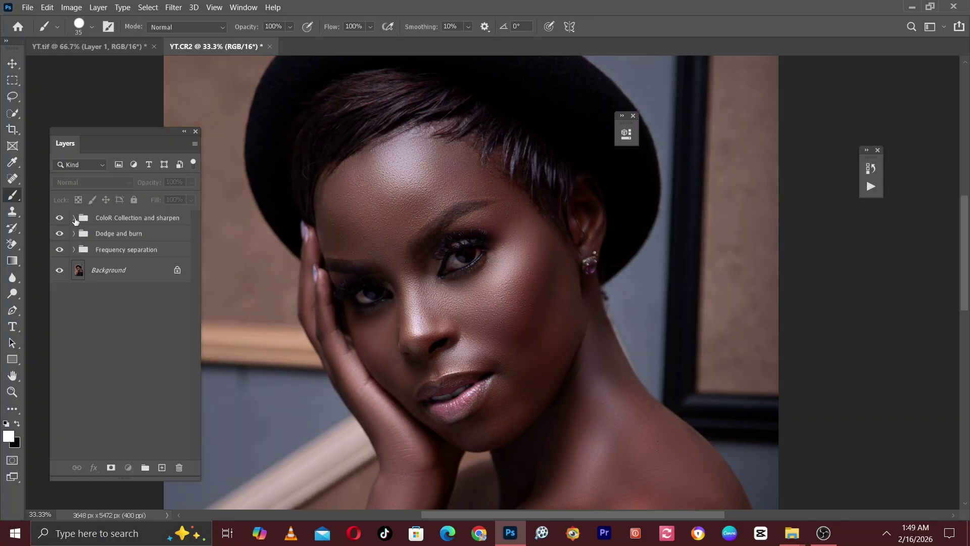
left_click(74, 218)
left_click(152, 240)
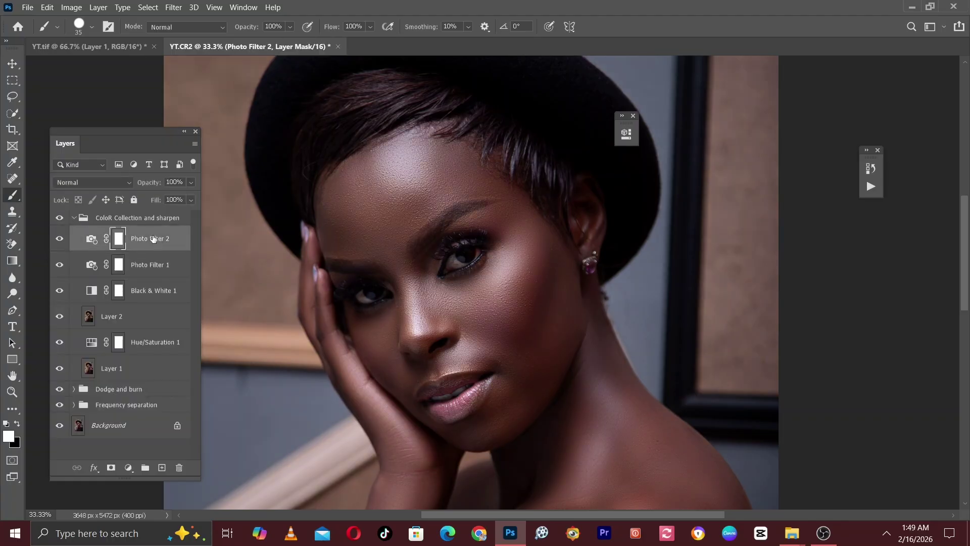
left_click(191, 184)
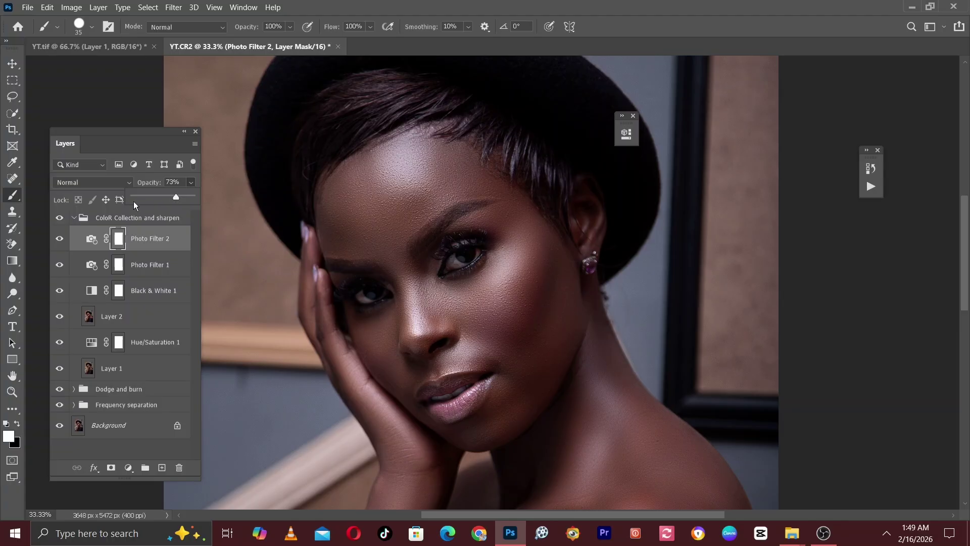
left_click_drag(133, 201, 164, 201)
left_click_drag(163, 201, 170, 195)
left_click(143, 264)
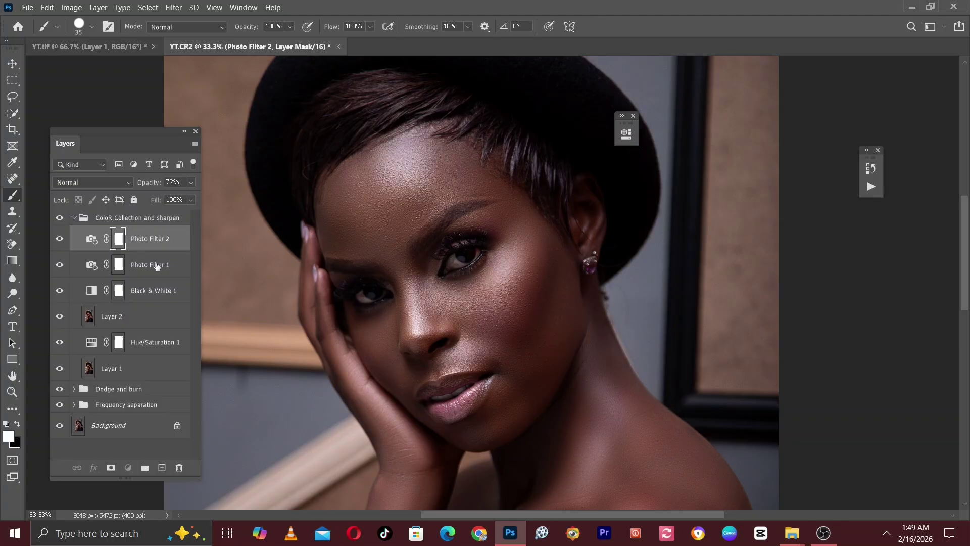
Step: Check the opacity settings of Photo Filter 1 and the Black & White adjustment
left_click(143, 265)
left_click(190, 182)
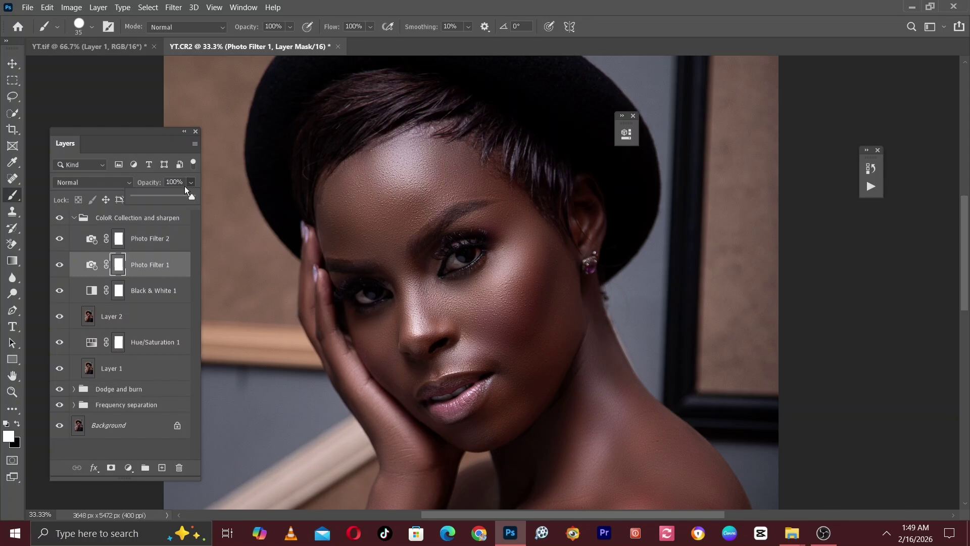
left_click(146, 291)
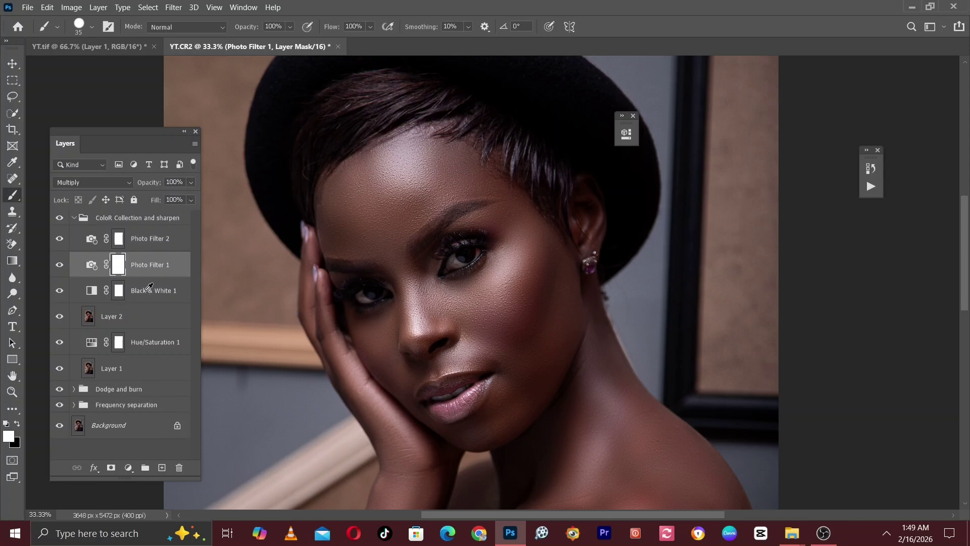
left_click(145, 291)
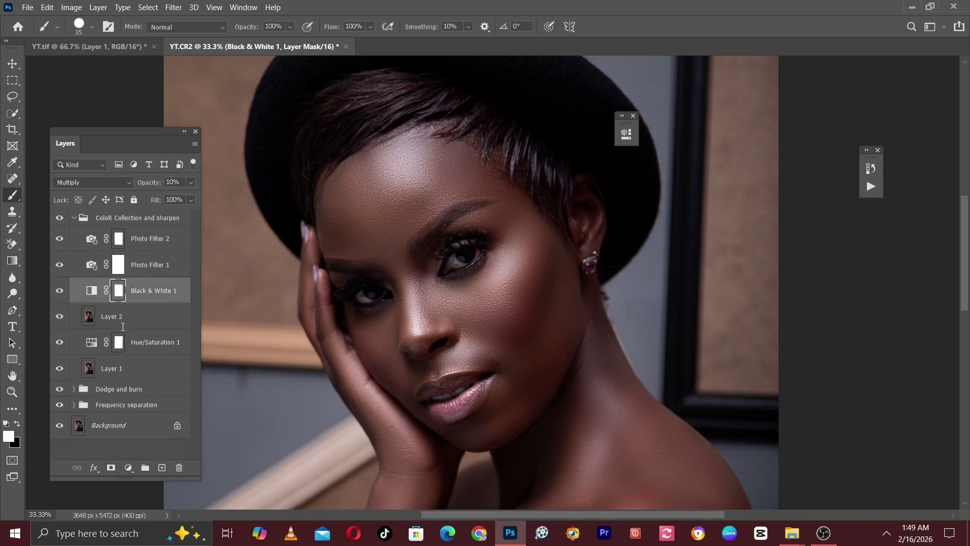
Step: Collapse the ColoR Collection and sharpen group and compare the facial skin up close with and without it
left_click(73, 218)
key("ctrl+plus")
key("ctrl+plus")
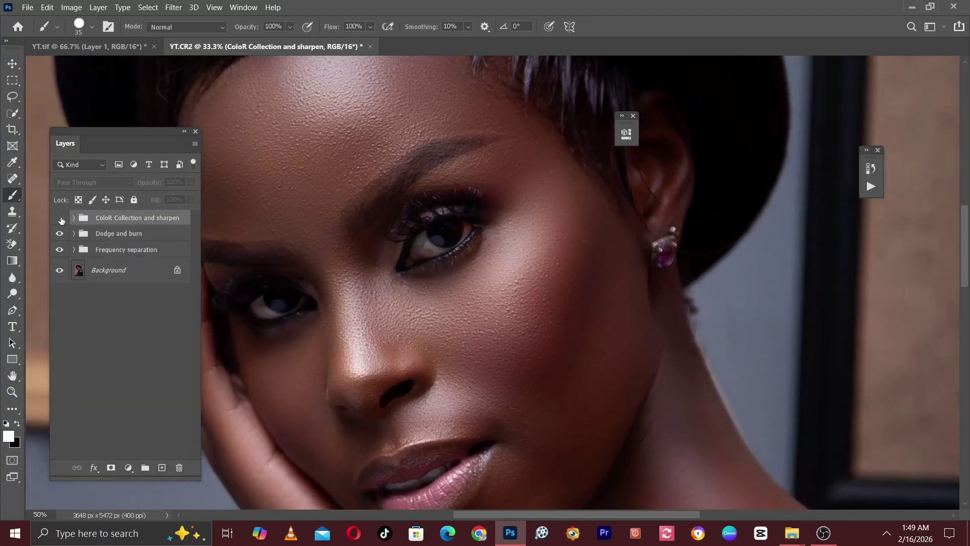
left_click(60, 218)
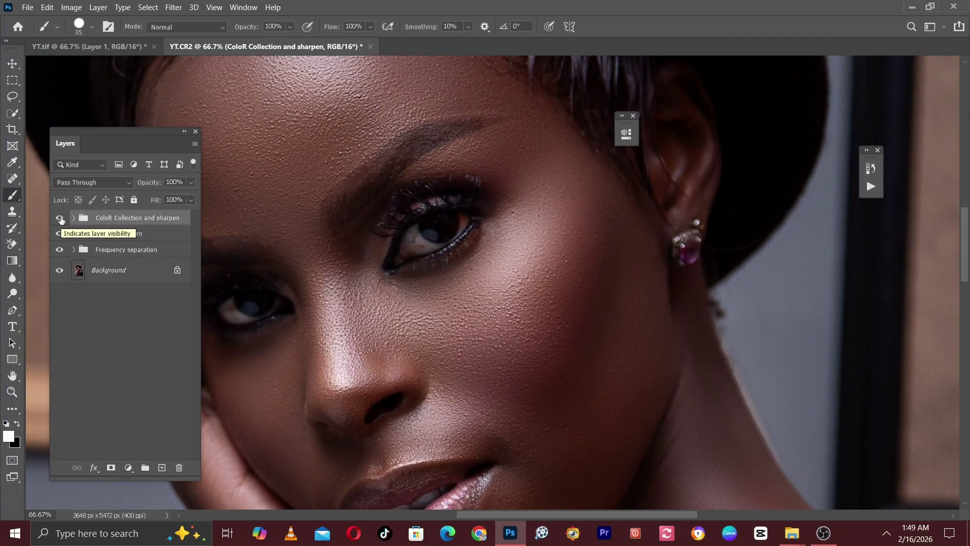
key("ctrl+minus")
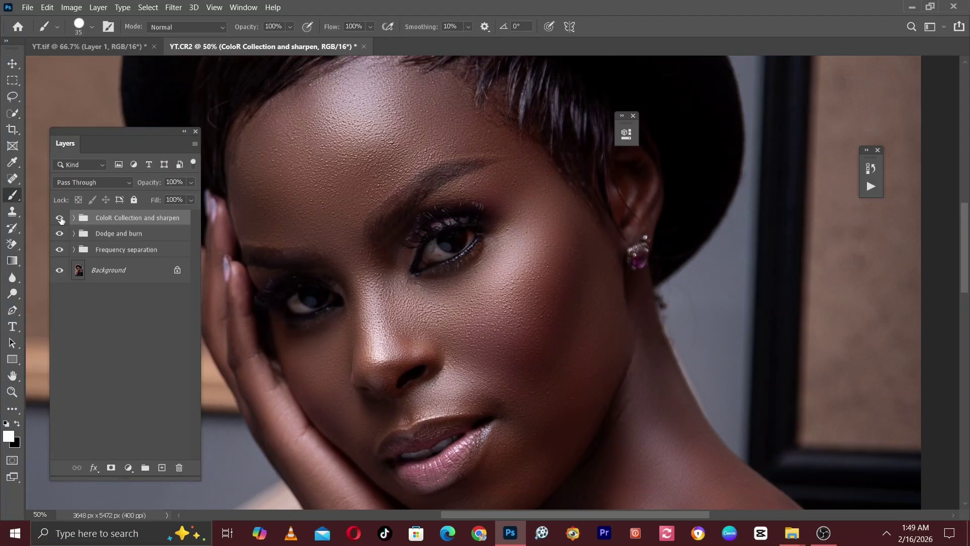
key("ctrl+plus")
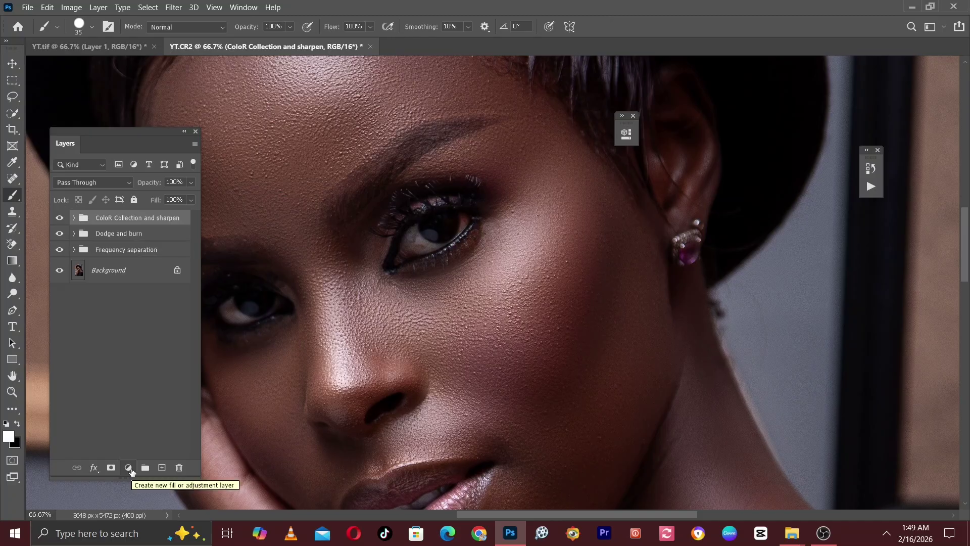
Step: Add a Hue/Saturation adjustment layer above the ColoR Collection and sharpen group and set its saturation to -74
left_click(129, 468)
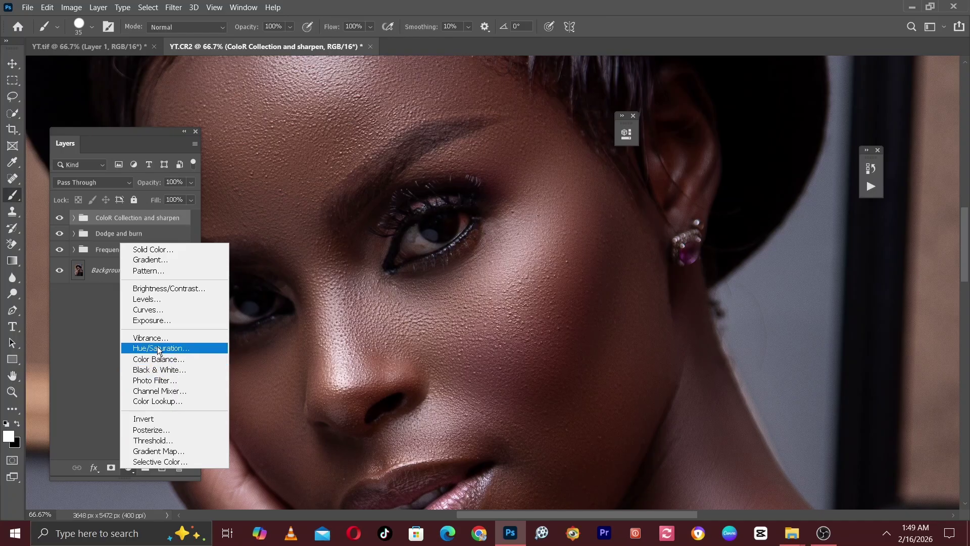
key("Escape")
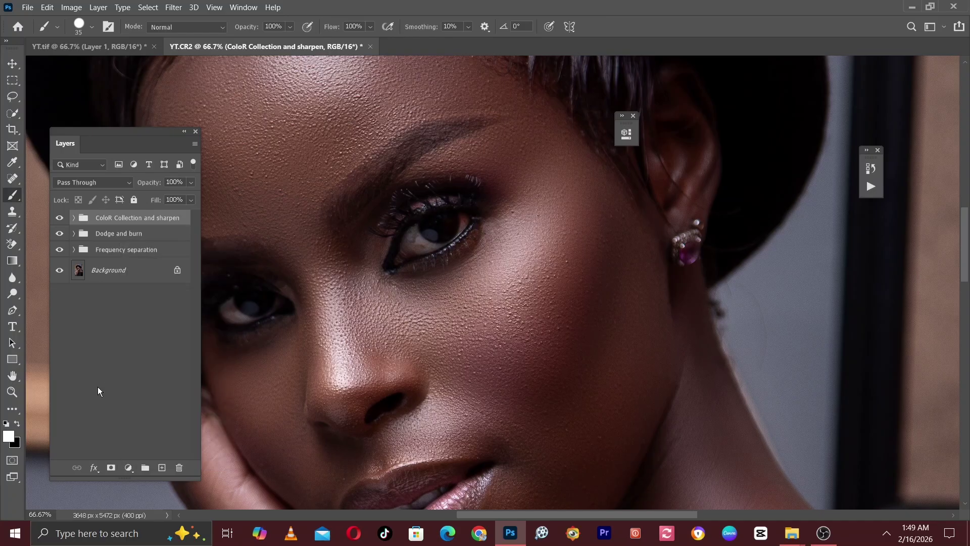
left_click(129, 468)
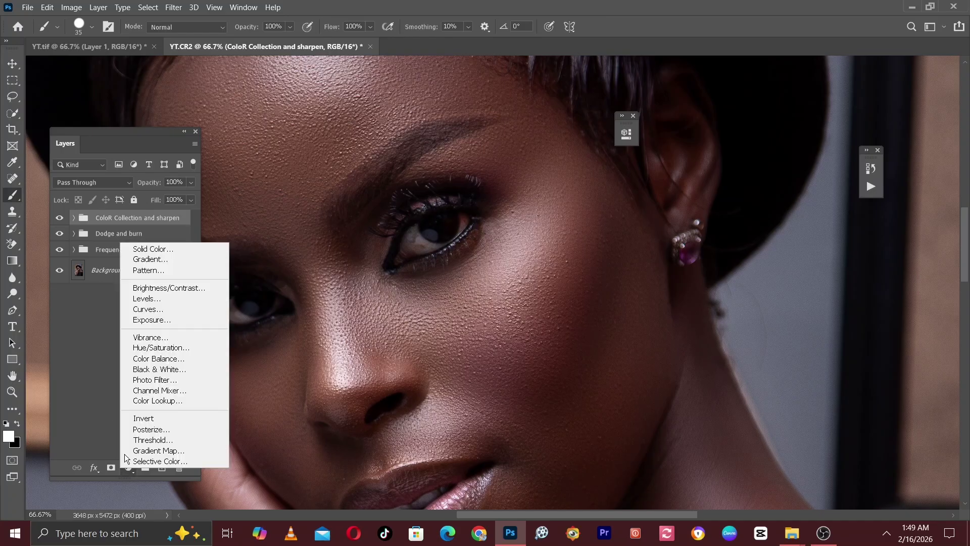
left_click(142, 348)
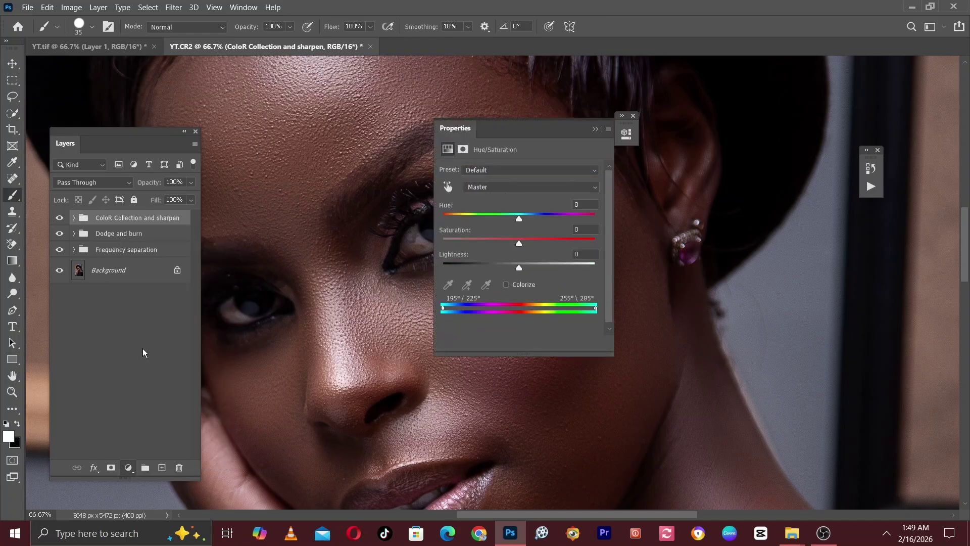
left_click(507, 240)
left_click_drag(496, 241, 487, 238)
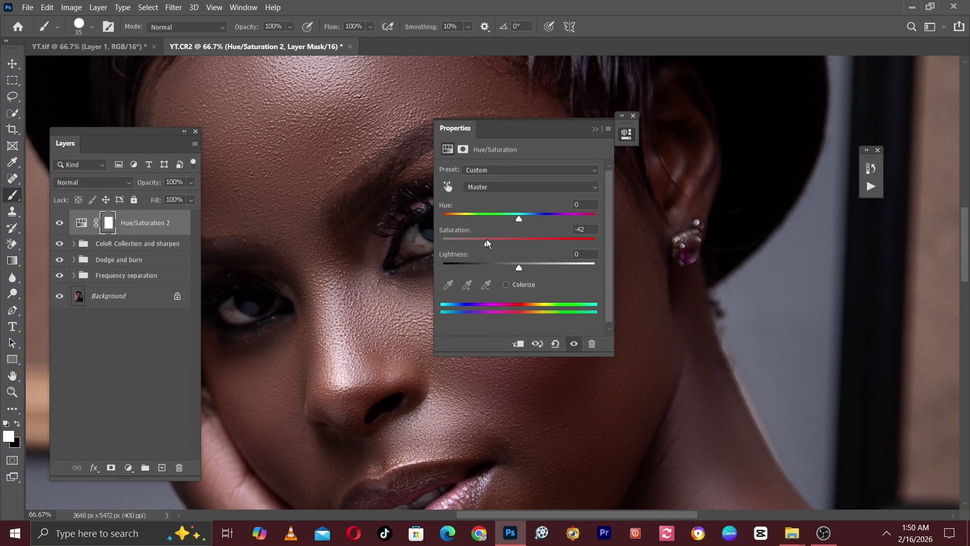
left_click(477, 244)
left_click(474, 242)
left_click(467, 244)
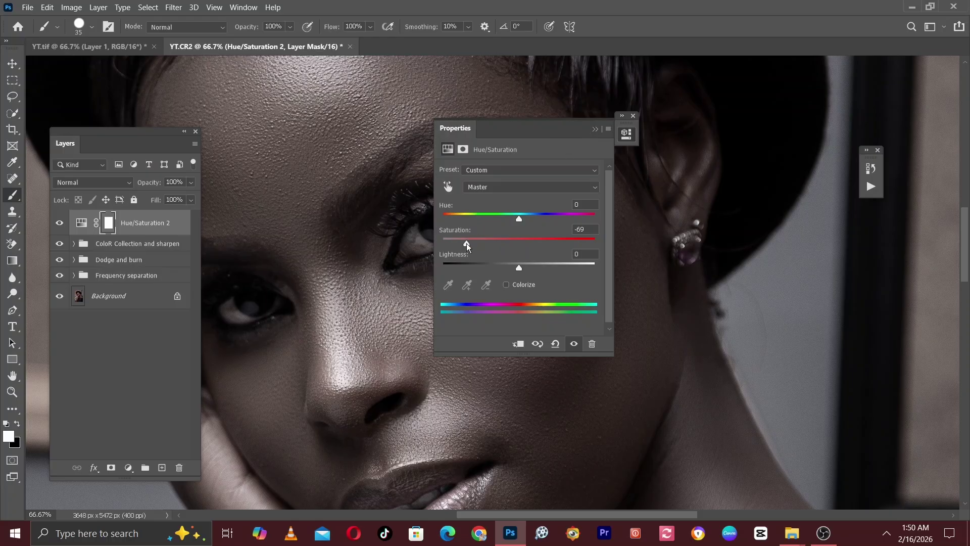
left_click_drag(466, 244, 462, 244)
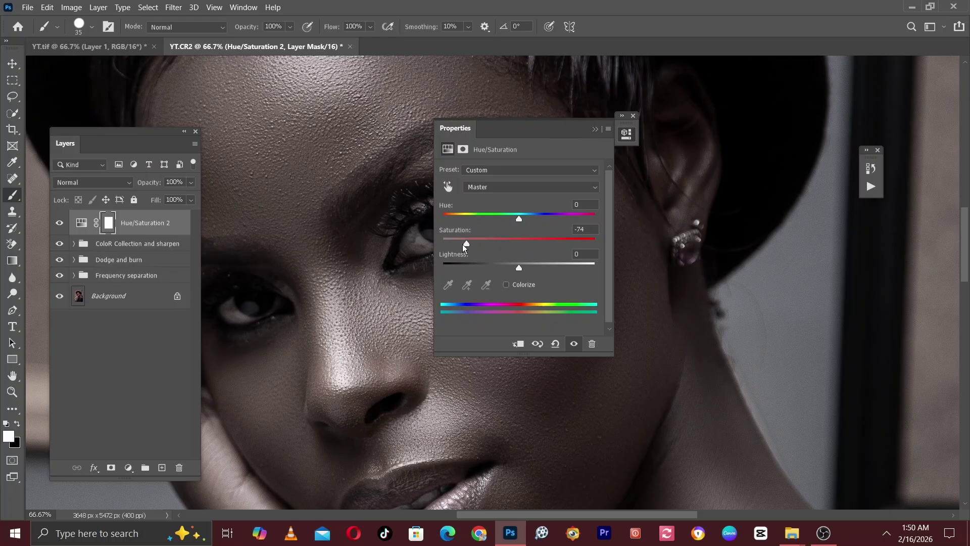
left_click(594, 129)
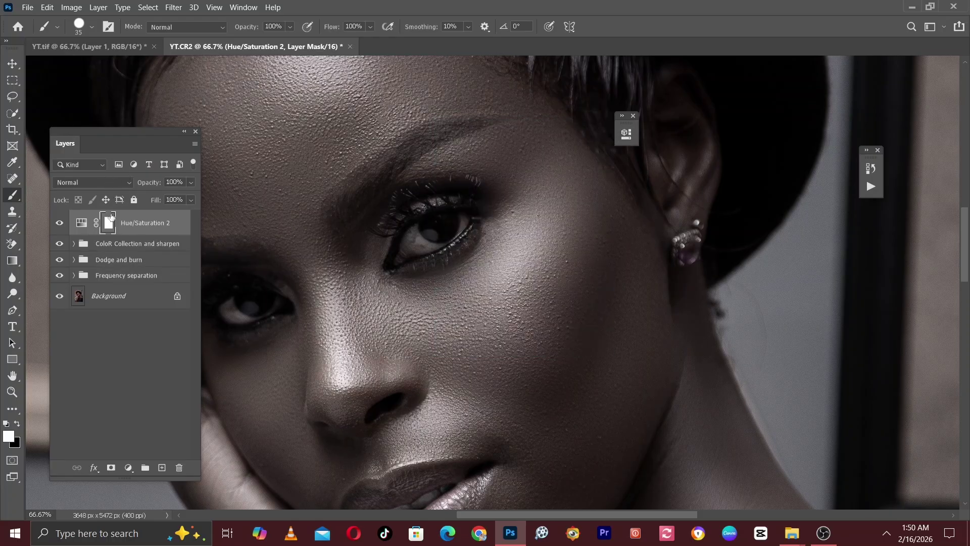
Step: Invert the Hue/Saturation layer mask to black and set up a 40 px Soft Round brush with 0% hardness
left_click_drag(108, 224, 108, 224)
key("ctrl+i")
key("ctrl+plus")
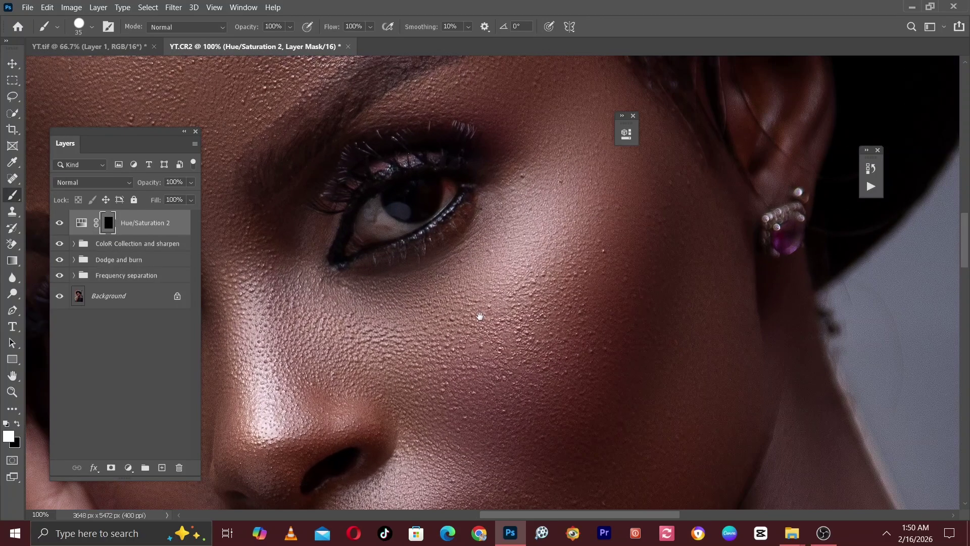
left_click_drag(479, 317, 589, 338)
key("bracketright")
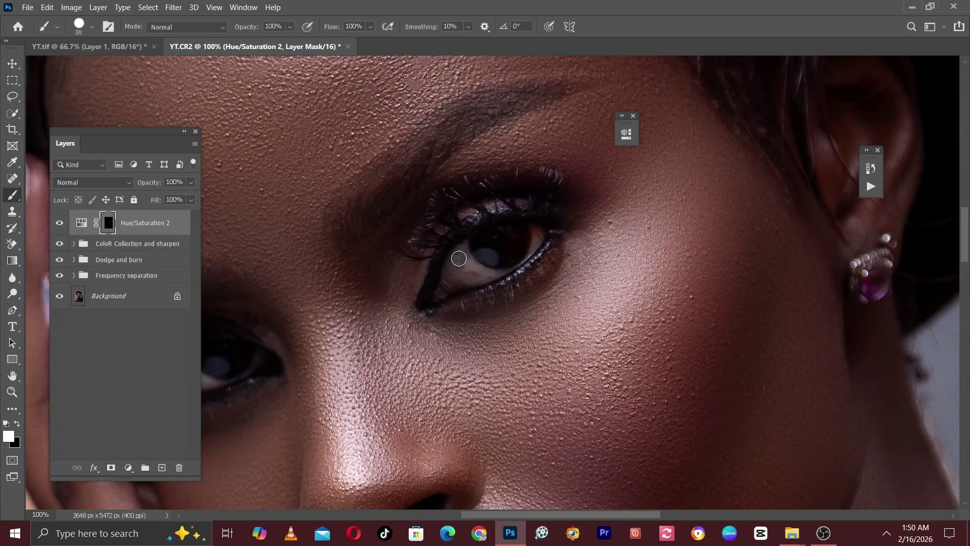
right_click(14, 200)
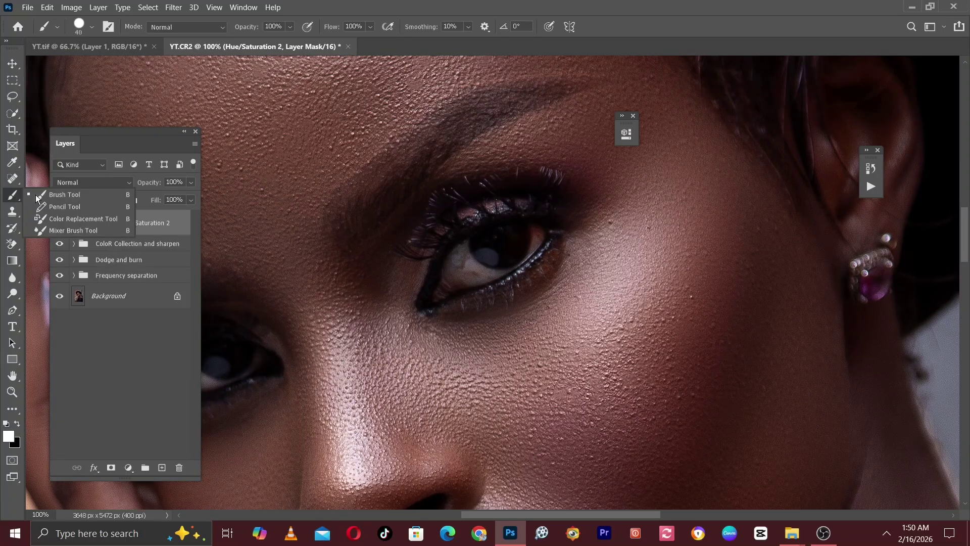
left_click(51, 195)
left_click(94, 28)
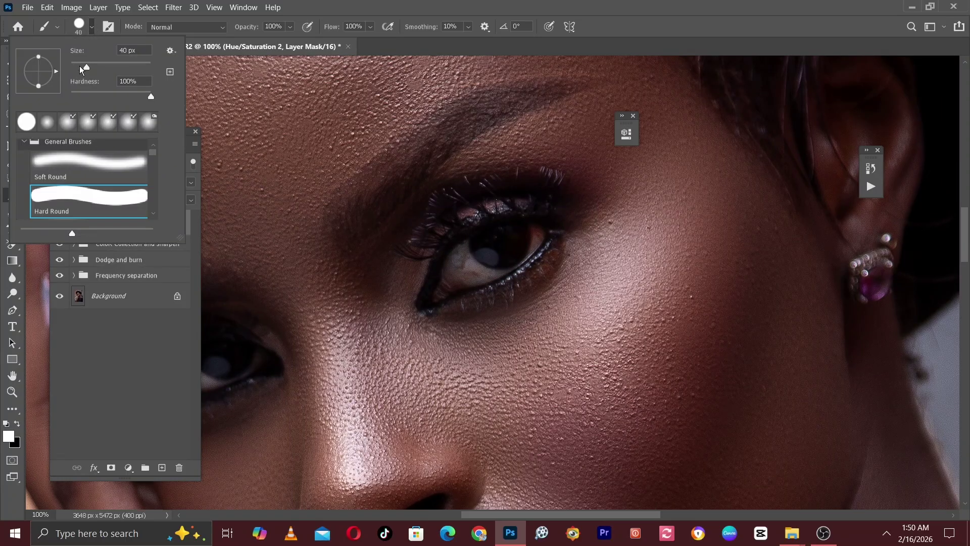
left_click(78, 161)
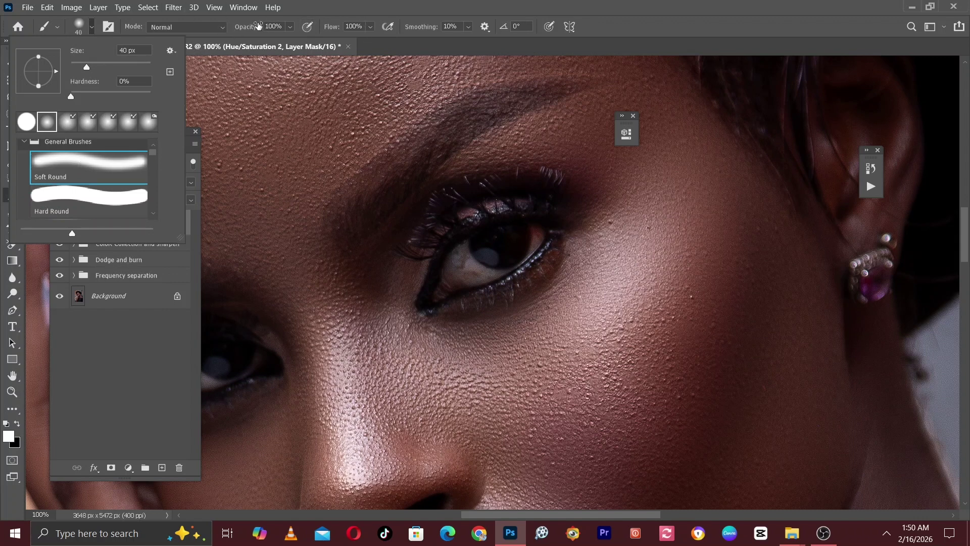
left_click(359, 18)
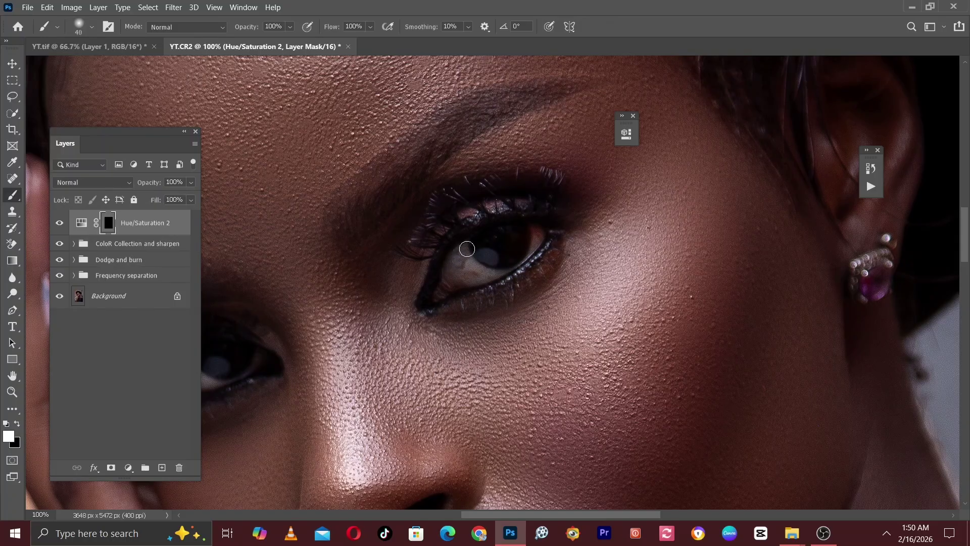
Step: Paint white on the Hue/Saturation mask over the whites of both eyes and the teeth to desaturate them
mouse_move(467, 248)
left_mouse_down()
mouse_move(446, 293)
mouse_move(467, 259)
mouse_move(461, 282)
mouse_move(485, 274)
mouse_move(463, 265)
left_mouse_up()
key("bracketleft")
key("bracketright")
left_click_drag(414, 305, 717, 206)
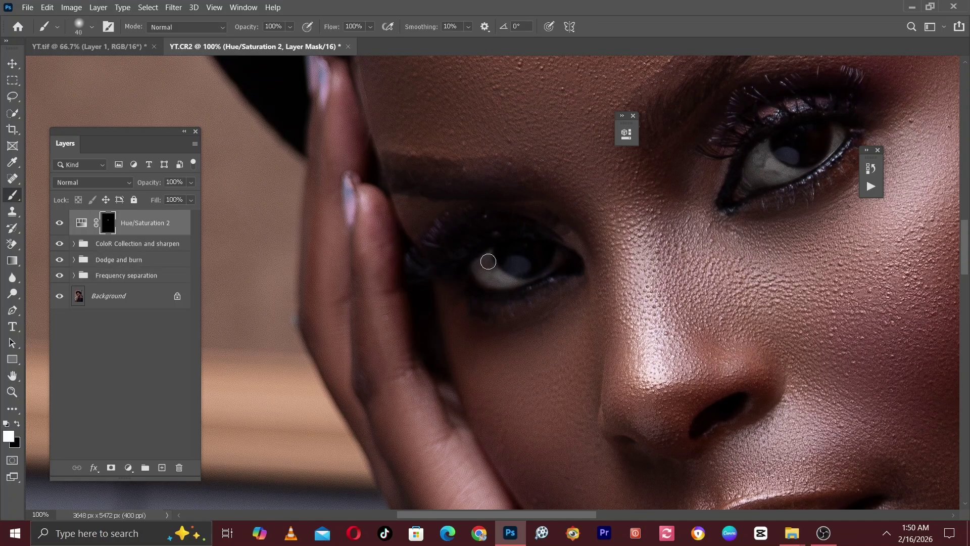
key("bracketleft")
key("ctrl+minus")
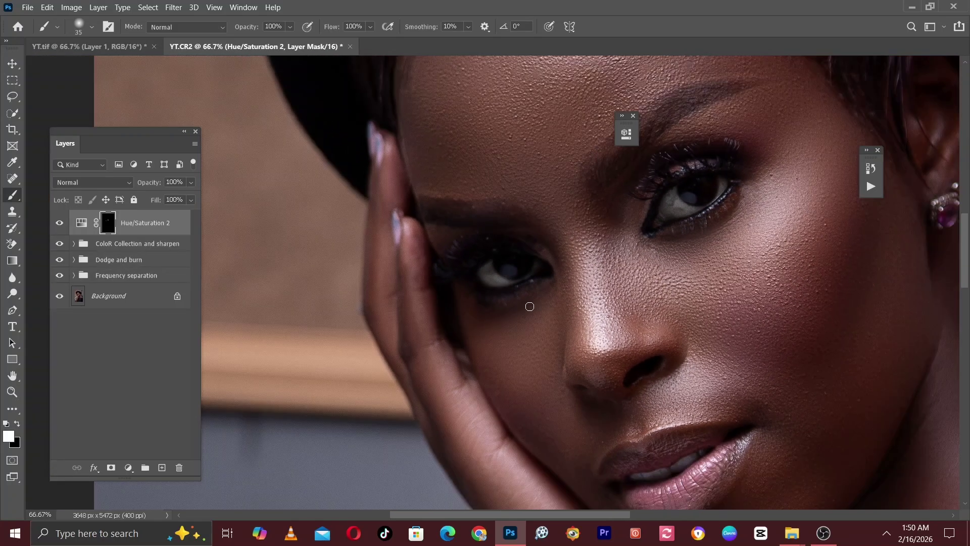
left_click_drag(530, 306, 364, 255)
key("ctrl+plus")
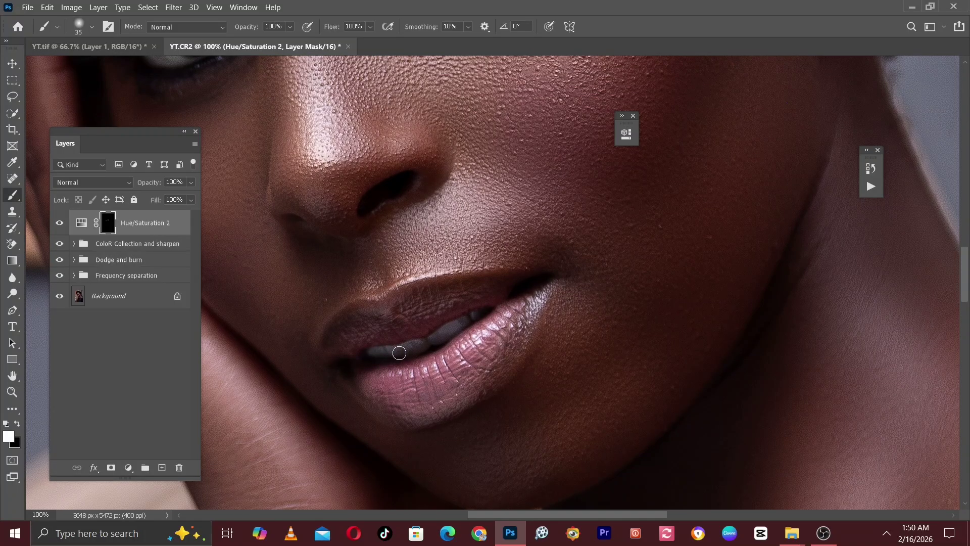
Step: Compare the eyes with and without the Hue/Saturation adjustment
key("ctrl+minus")
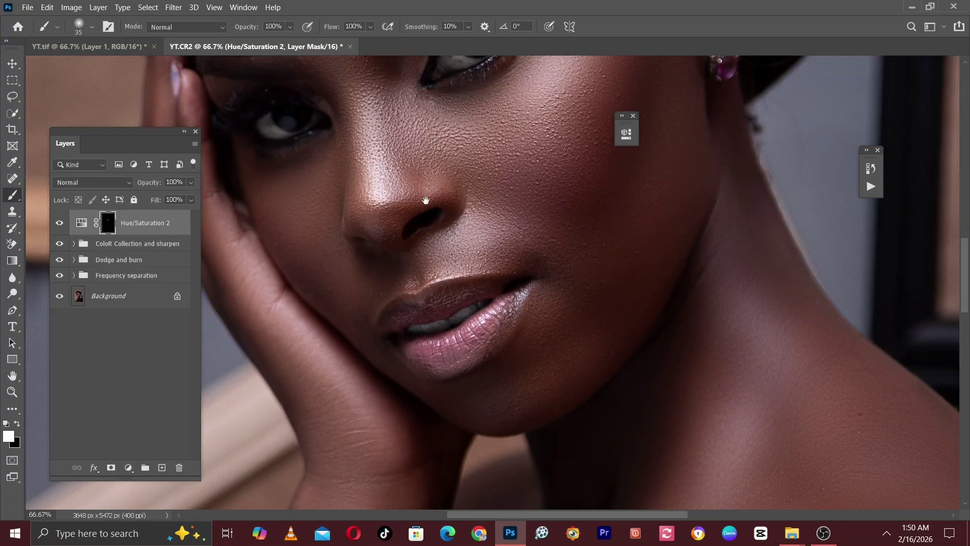
left_click_drag(426, 200, 408, 383)
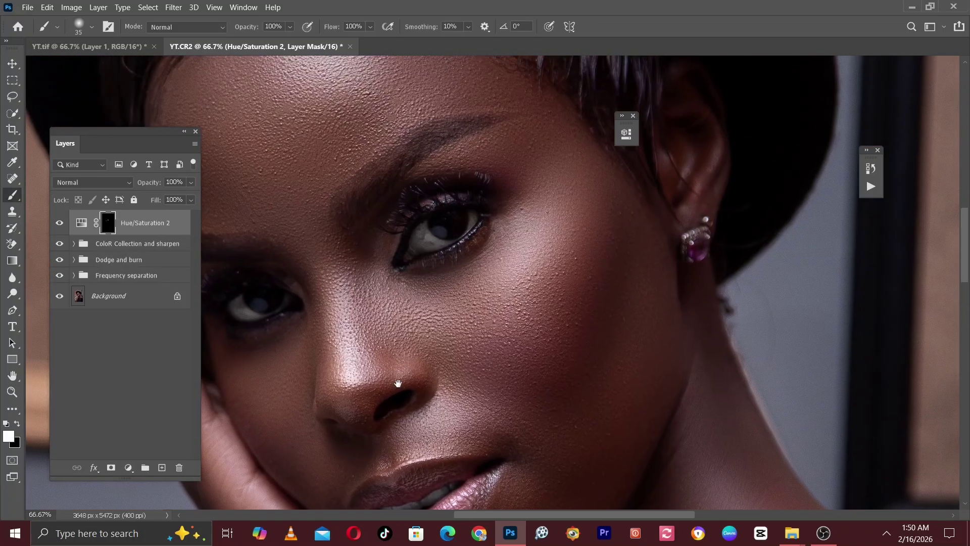
left_click(59, 223)
left_click(59, 222)
left_click(59, 223)
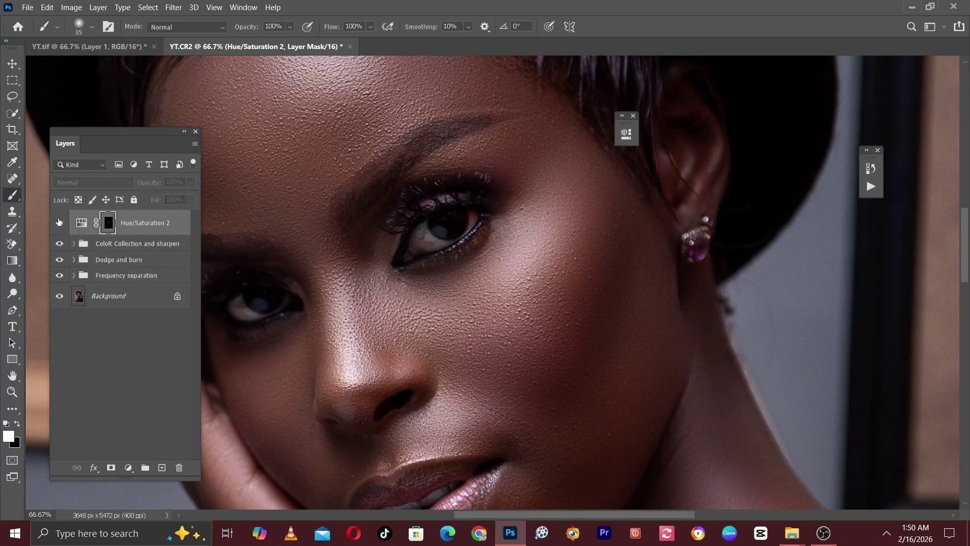
left_click(59, 222)
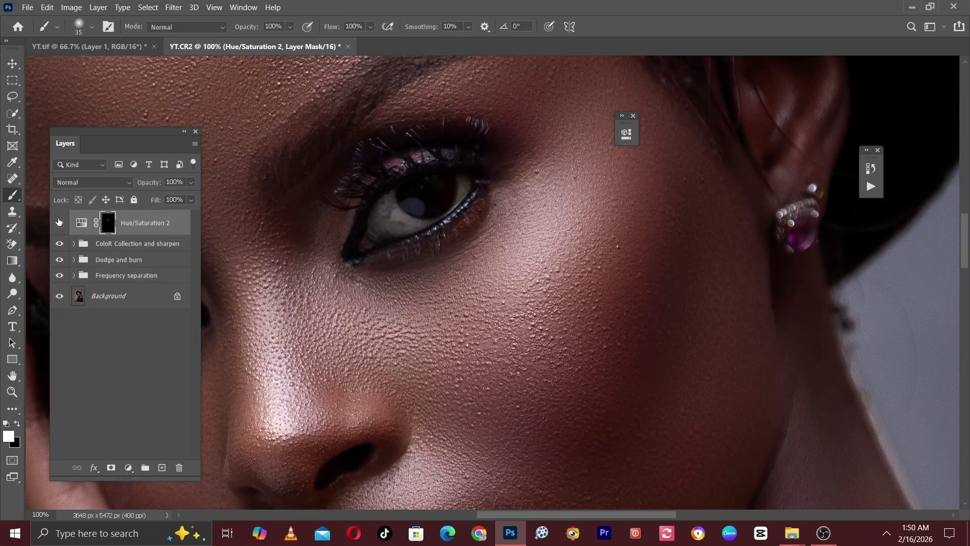
left_click(59, 222)
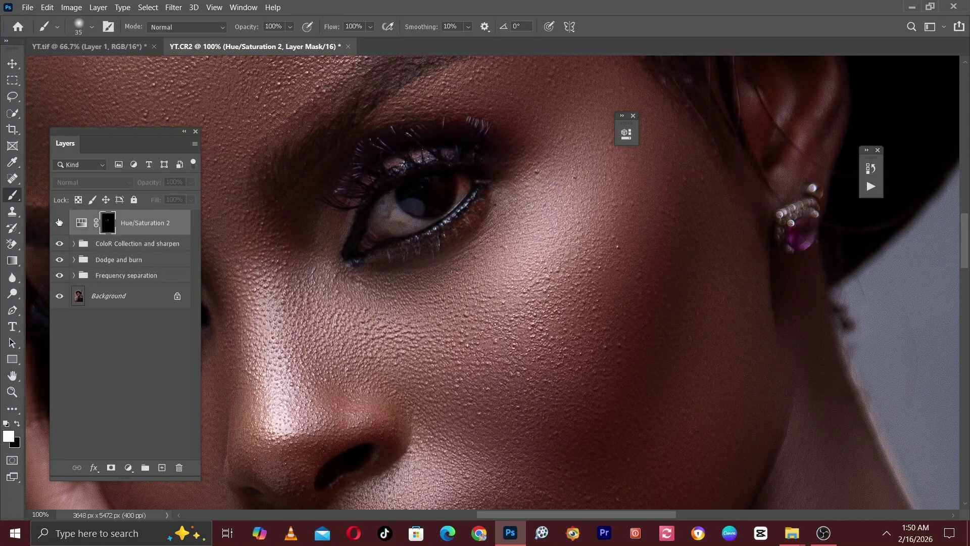
left_click(59, 223)
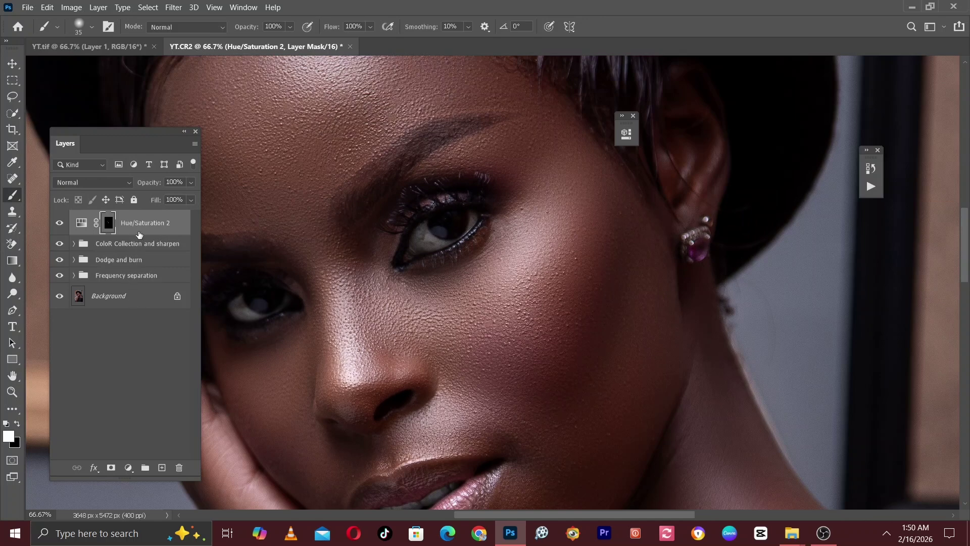
Step: Group the Hue/Saturation layer with the three retouching groups above the Background and name the new group "FiNAL"
left_click(141, 278, "shift")
key("ctrl+g")
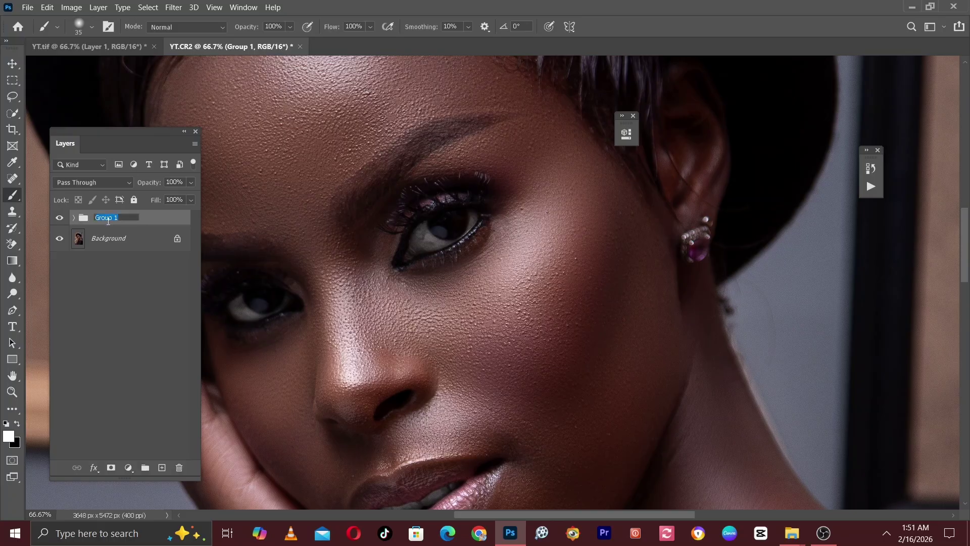
type("FINAL")
left_click(97, 273)
left_click(112, 278)
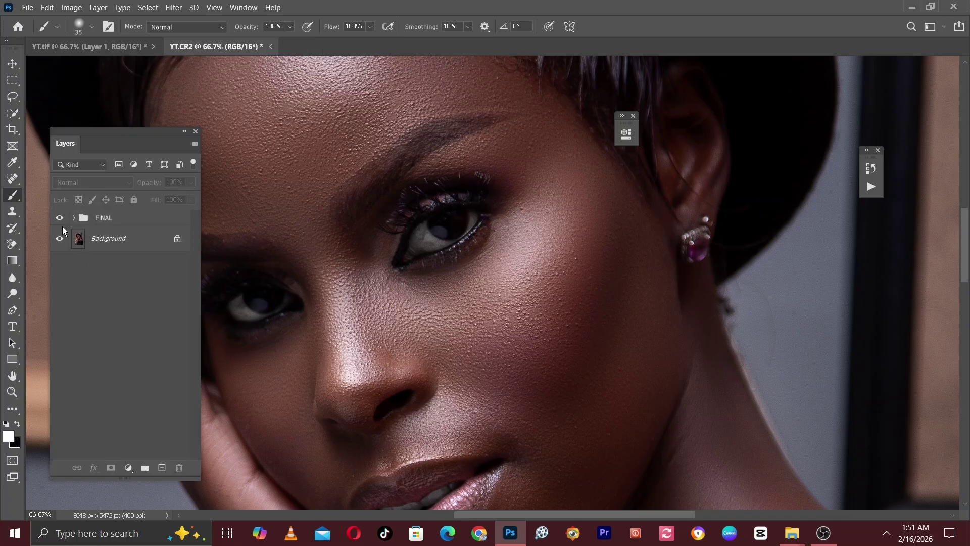
Step: Compare the face before and after the retouch by hiding and showing the FiNAL group
key("ctrl+minus")
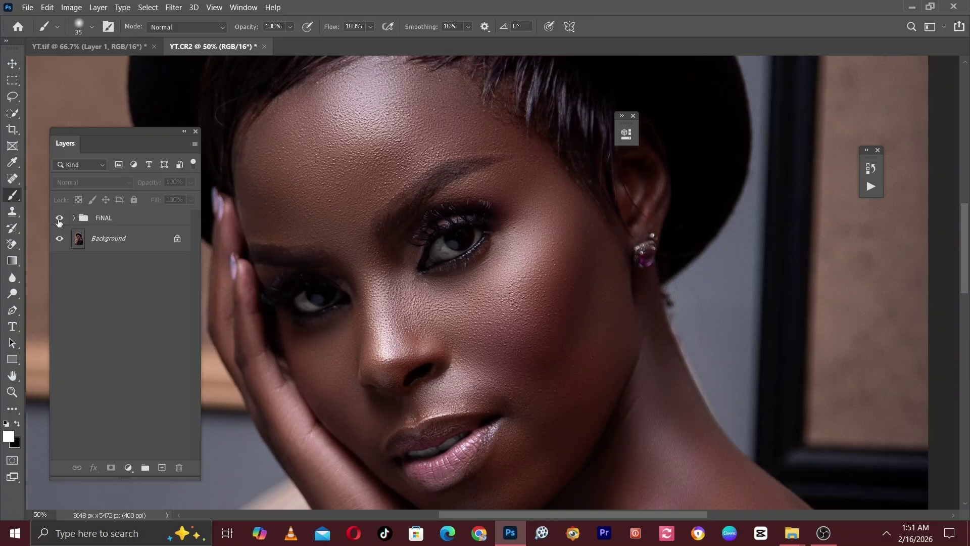
key("ctrl+plus")
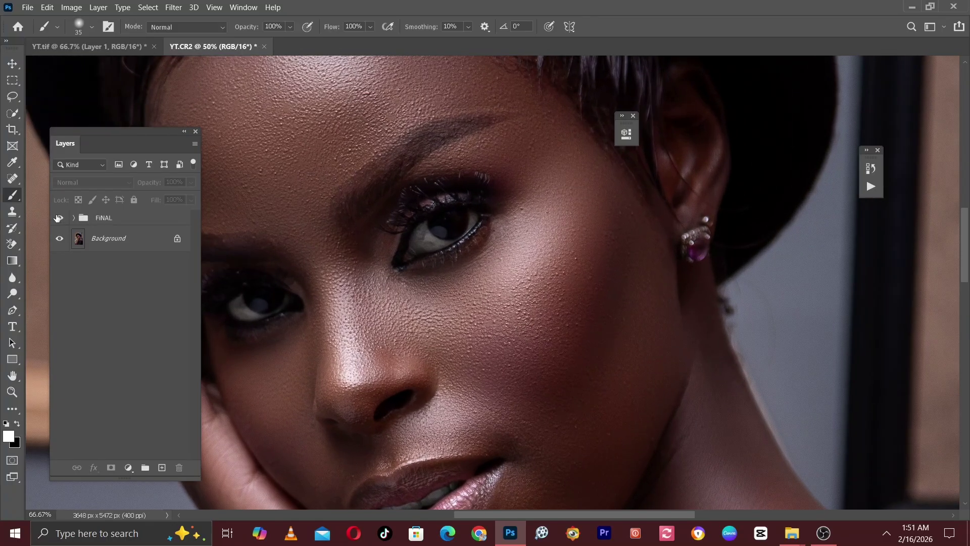
left_click(57, 218)
left_click(57, 217)
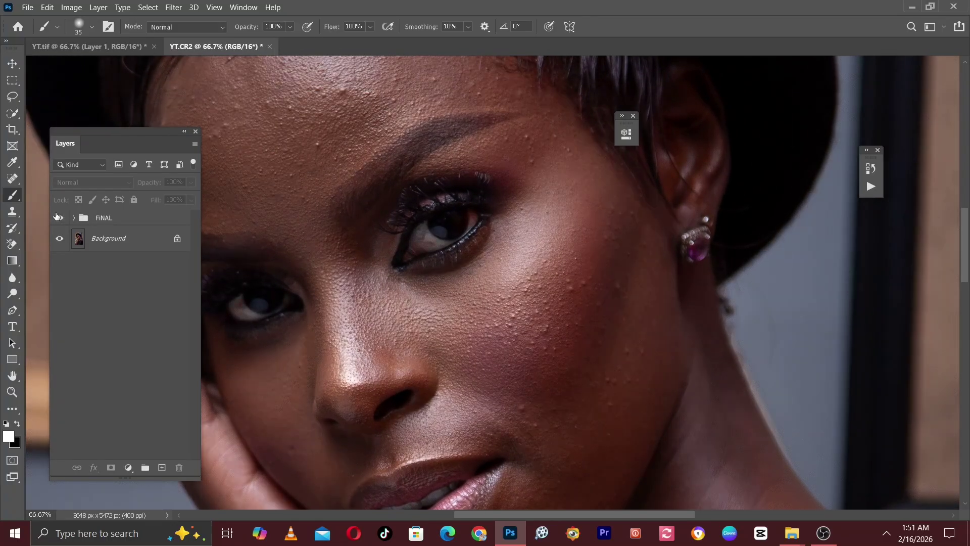
left_click(59, 218)
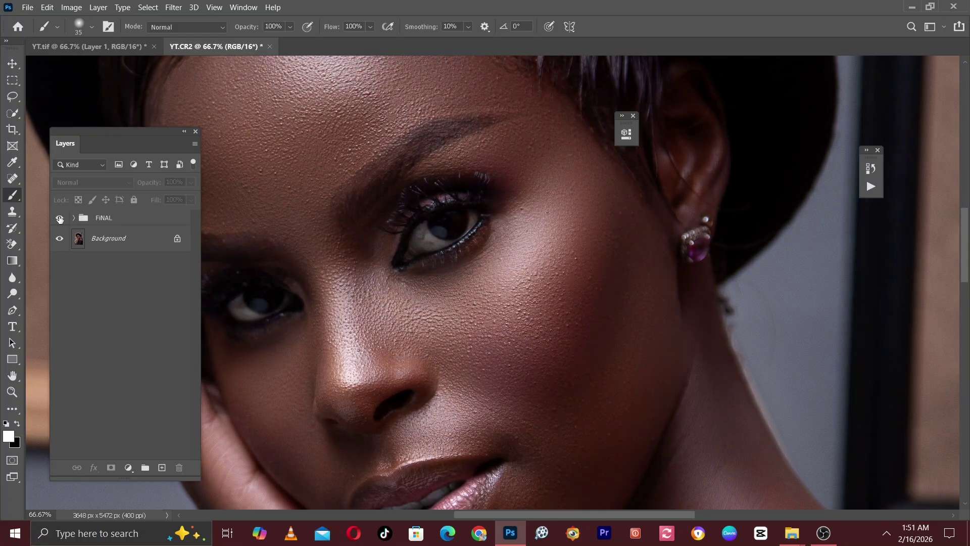
left_click(60, 218)
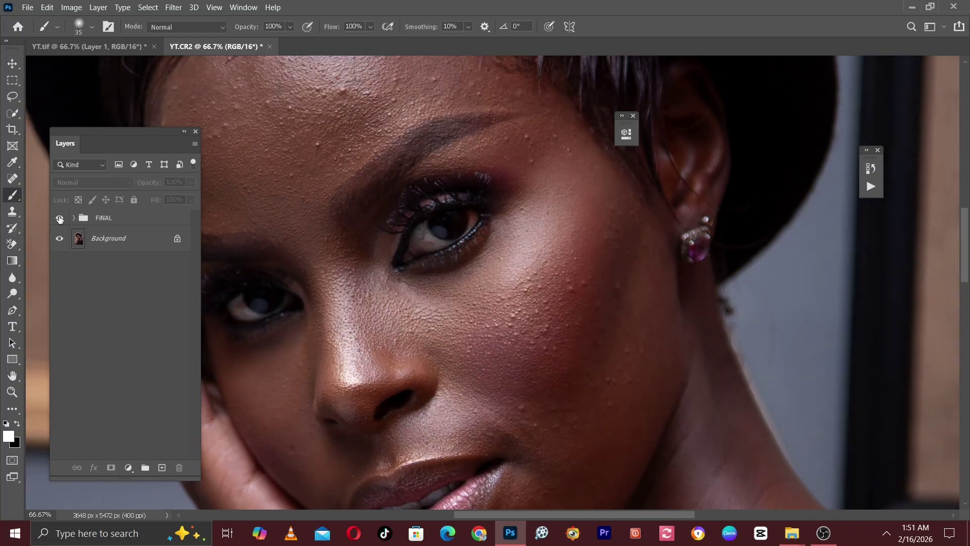
left_click(60, 218)
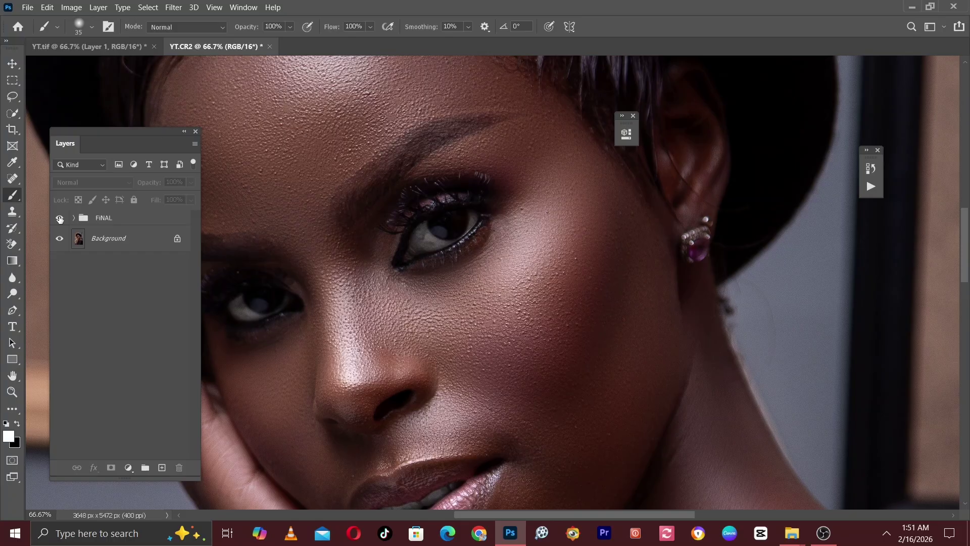
Step: Select the FiNAL group and review the retouched portrait at wider views
key("ctrl+minus")
key("ctrl+minus")
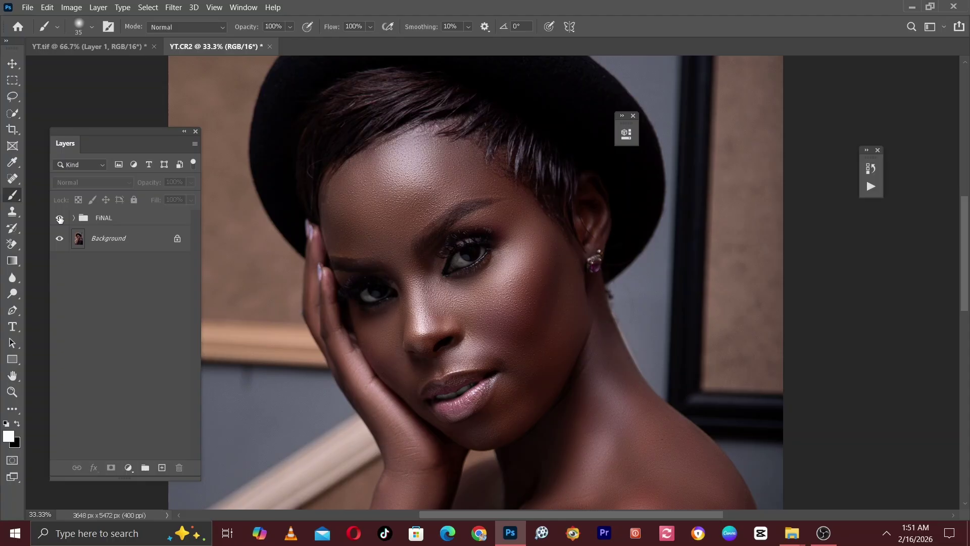
key("ctrl+minus")
key("ctrl+plus")
key("ctrl+plus")
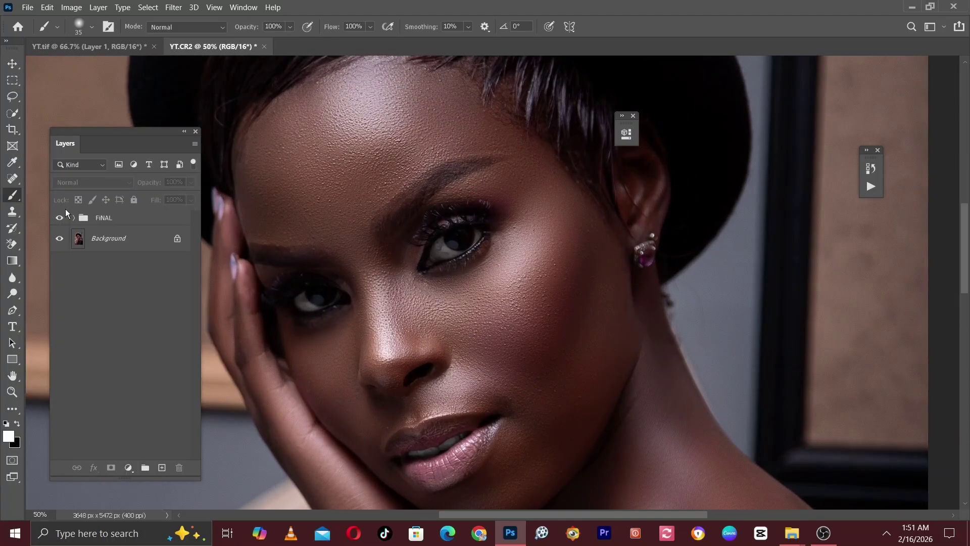
left_click(119, 220)
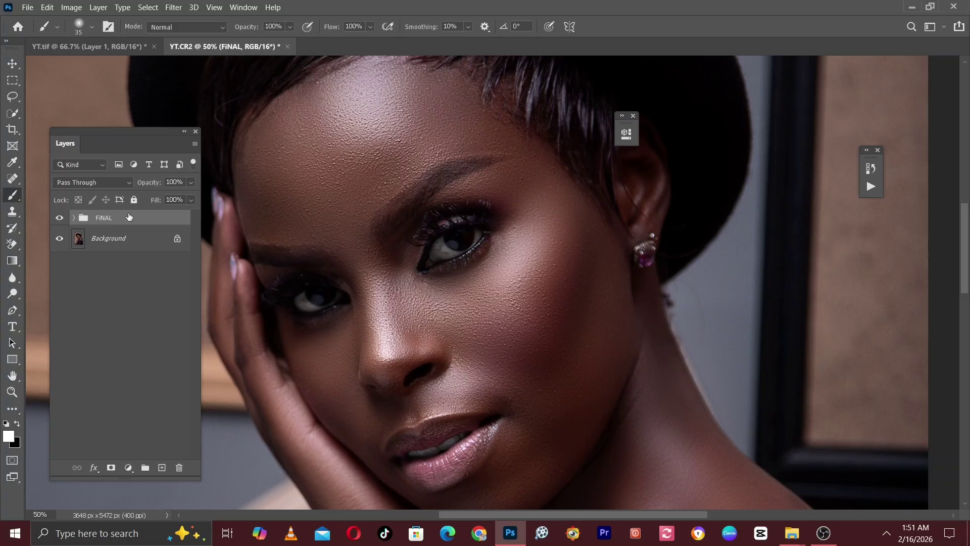
key("ctrl+minus")
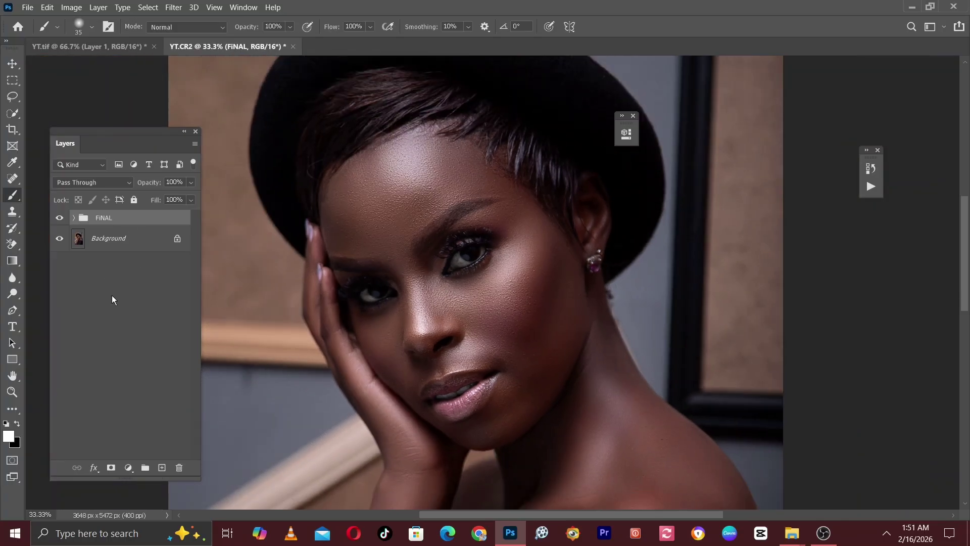
Step: Deselect the FiNAL group and compare the whole portrait with and without the retouch
left_click(112, 300)
key("ctrl+minus")
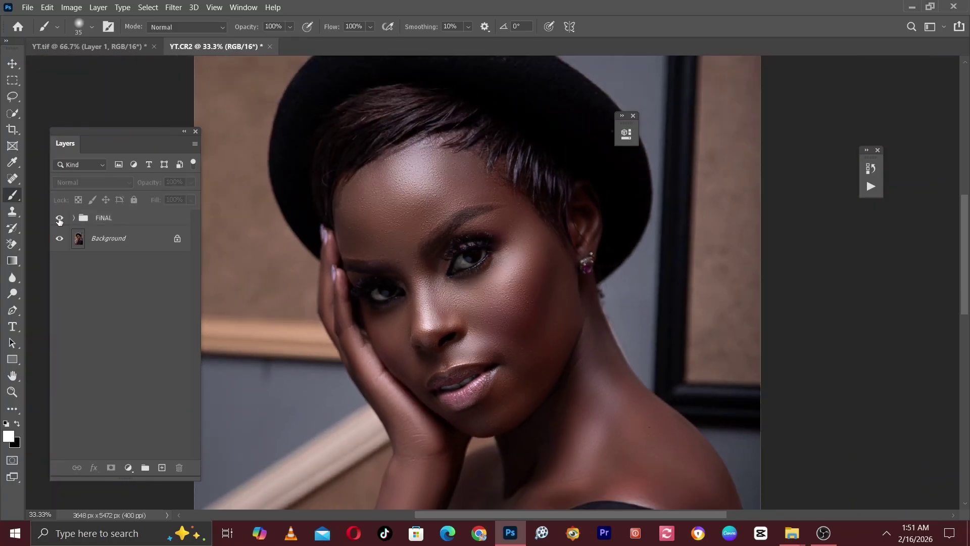
key("ctrl+minus")
left_click(59, 217)
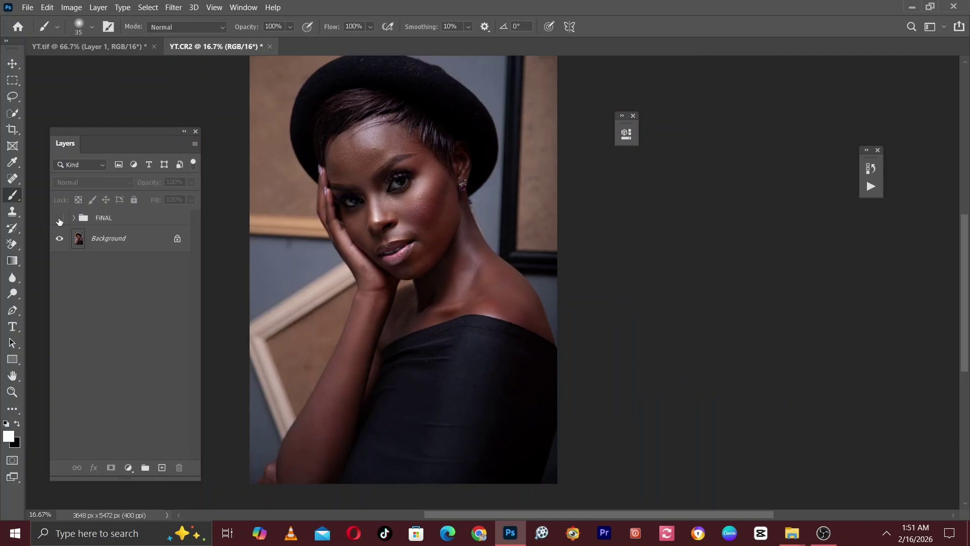
left_click(59, 218)
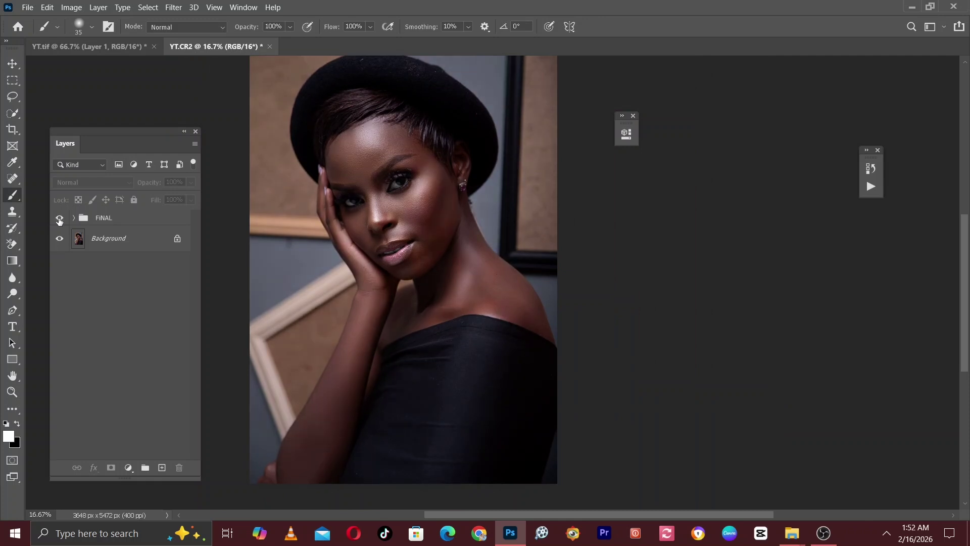
Step: Examine the retouched skin texture on the forehead, eyes, nose, cheek and lips at up to 100% magnification
key("ctrl+plus")
key("ctrl+plus")
left_click_drag(350, 168, 553, 334)
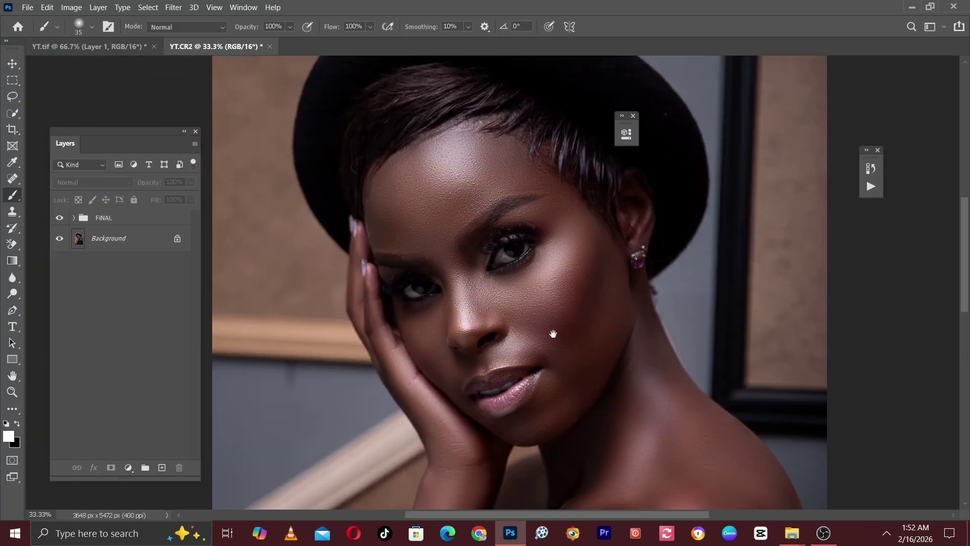
key("ctrl+plus")
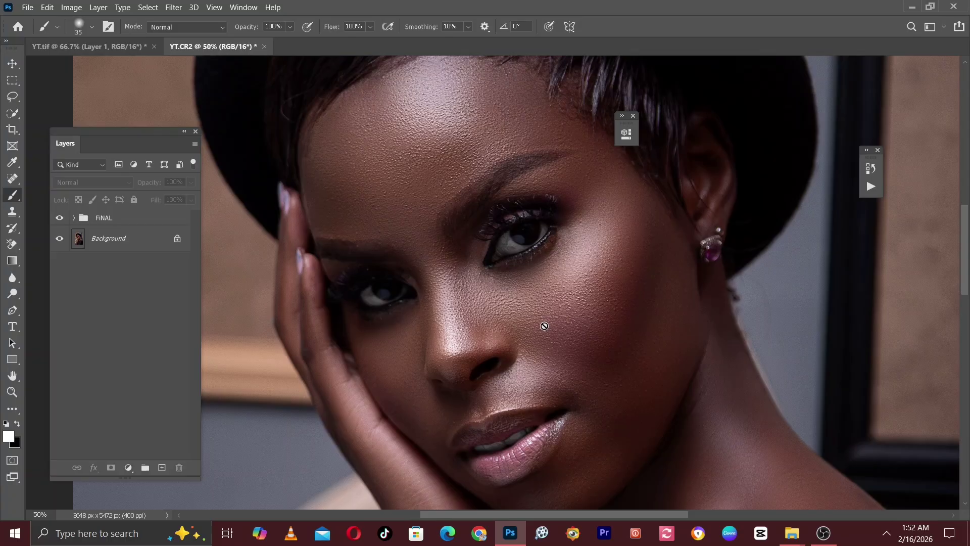
key("ctrl+plus")
left_click_drag(531, 340, 626, 407)
key("ctrl+plus")
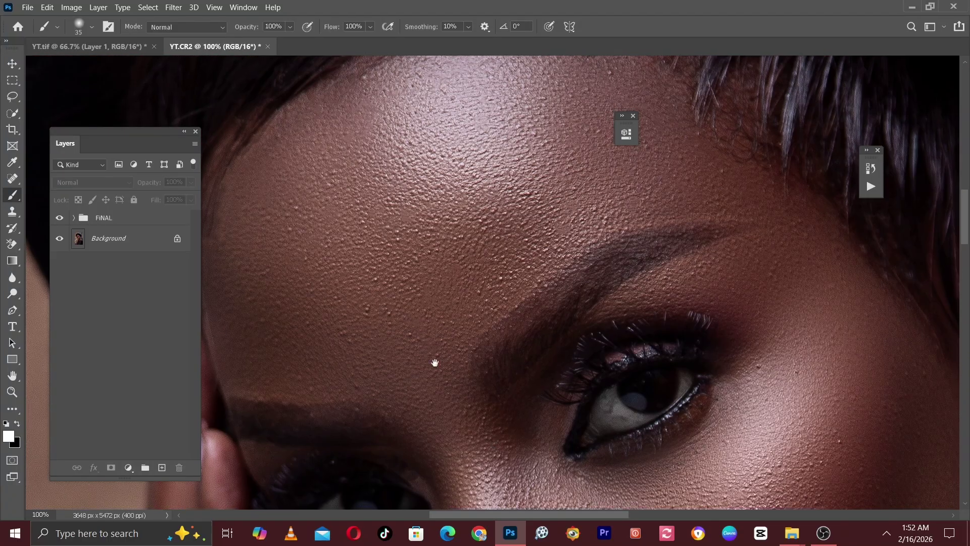
left_click_drag(435, 364, 338, 223)
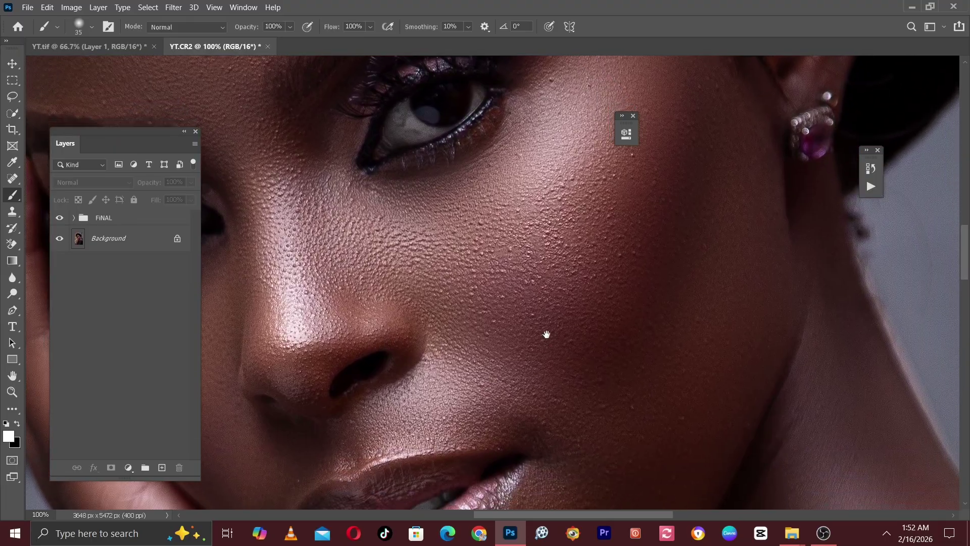
left_click_drag(547, 335, 572, 294)
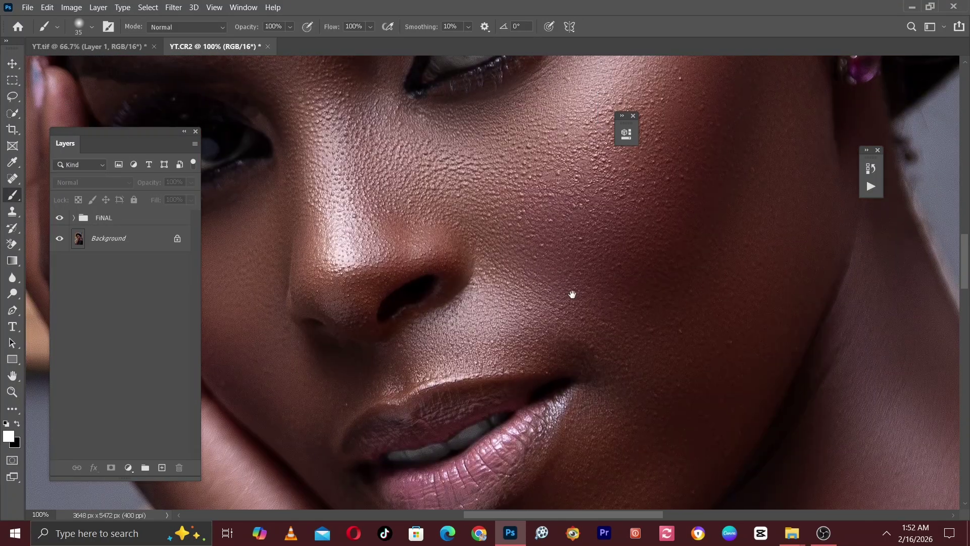
left_click_drag(561, 332, 591, 422)
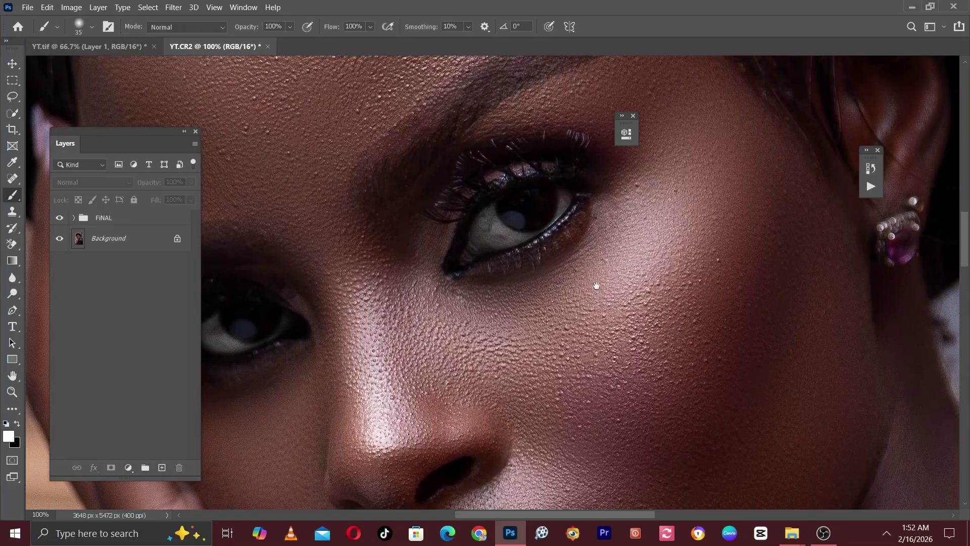
left_click_drag(656, 288, 559, 177)
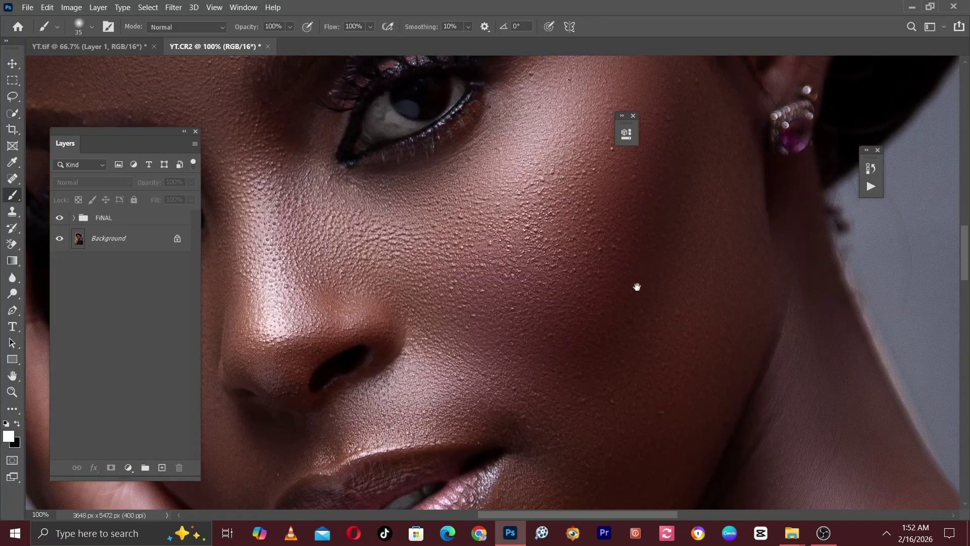
left_click_drag(439, 288, 594, 401)
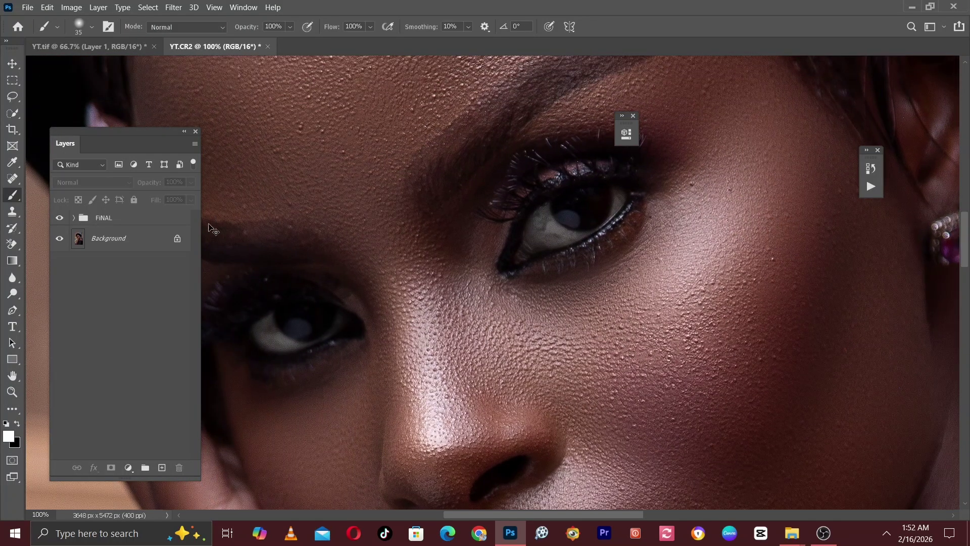
Step: Compare the eyes and cheek with and without the FiNAL group at 100% and 66.7% magnification, leaving the group shown
key("ctrl+minus")
key("ctrl+plus")
left_click(59, 217)
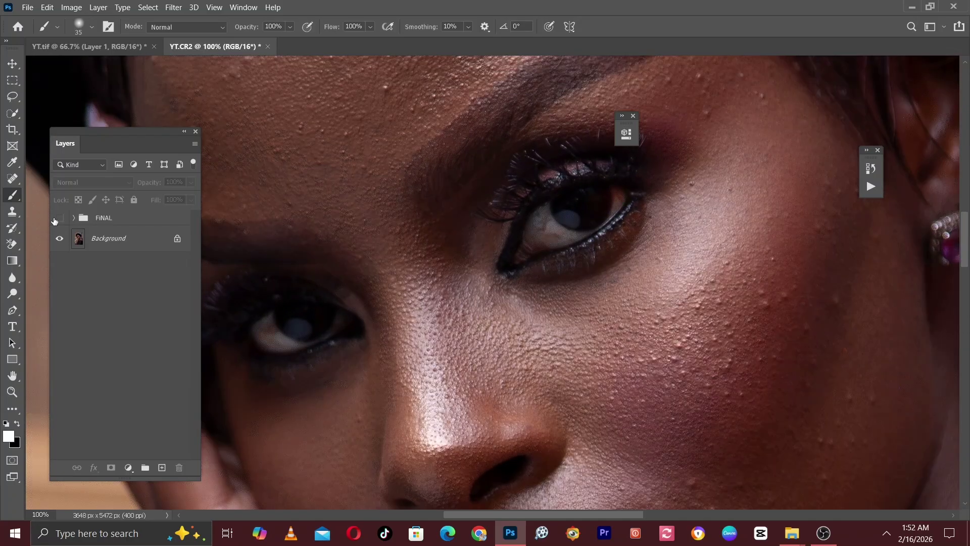
left_click(55, 219)
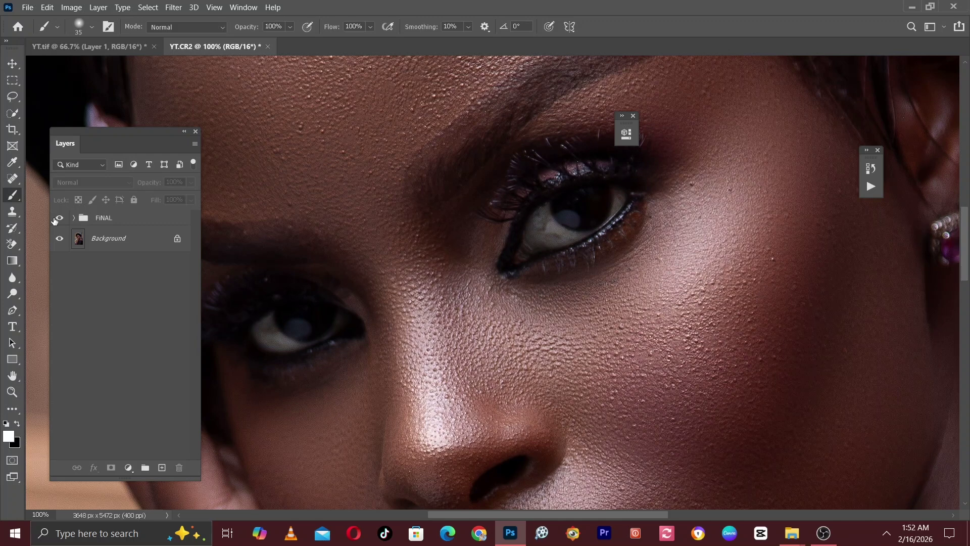
key("ctrl+minus")
left_click(55, 219)
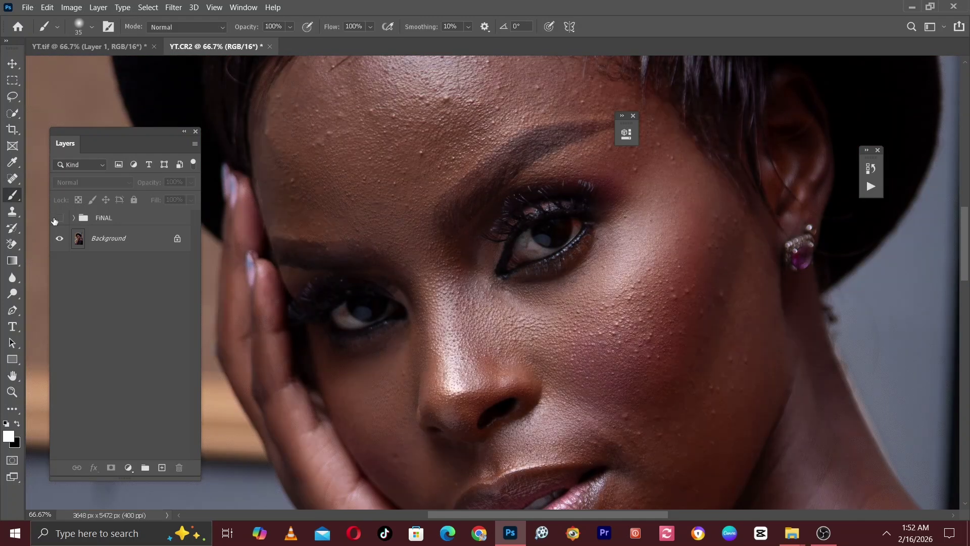
left_click(55, 219)
key("ctrl+minus")
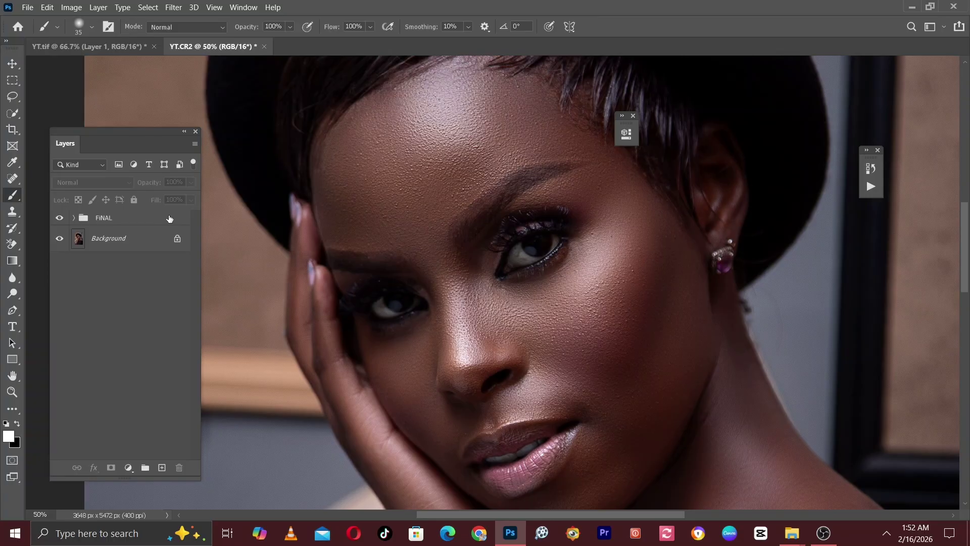